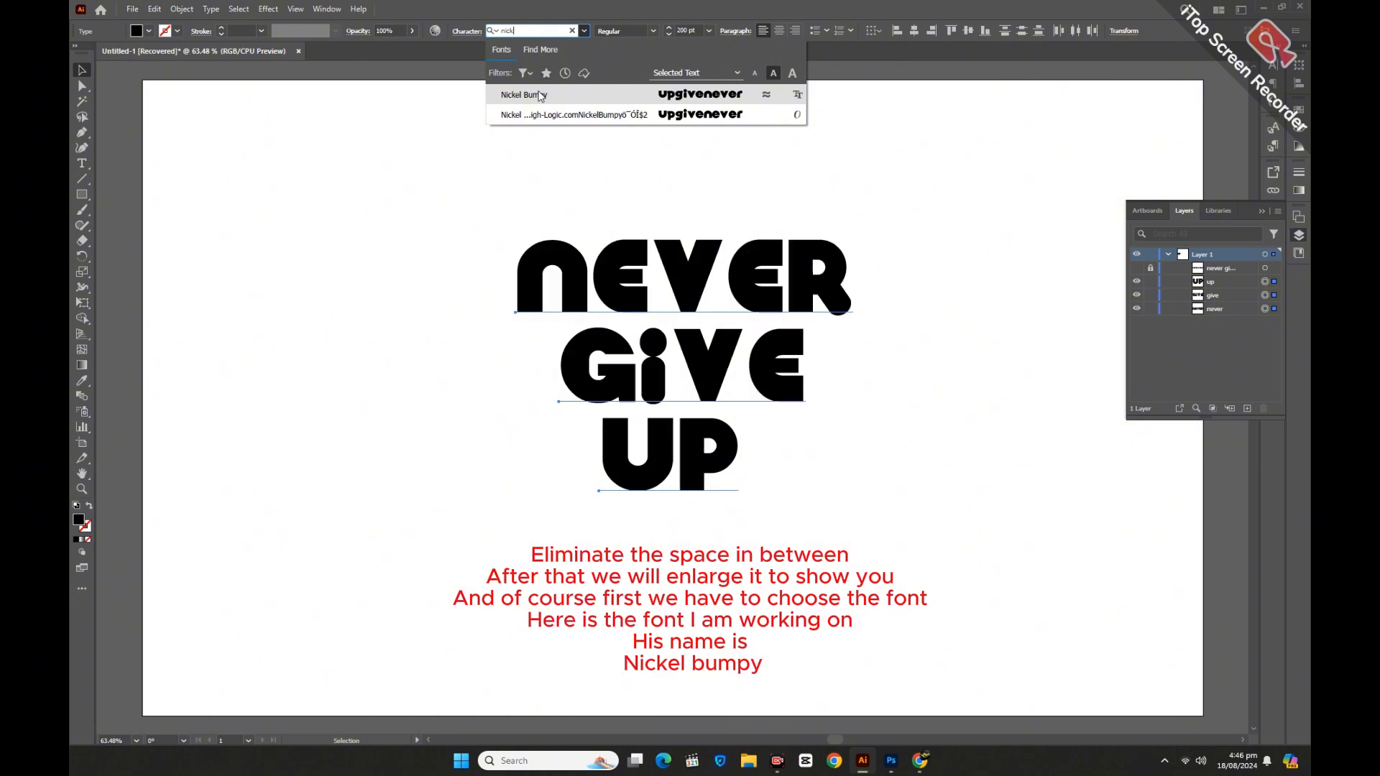
# Step: Add a separate text object reading "Nickel Bumpy" below the word UP
pyautogui.click(372, 246)
pyautogui.click(682, 305)
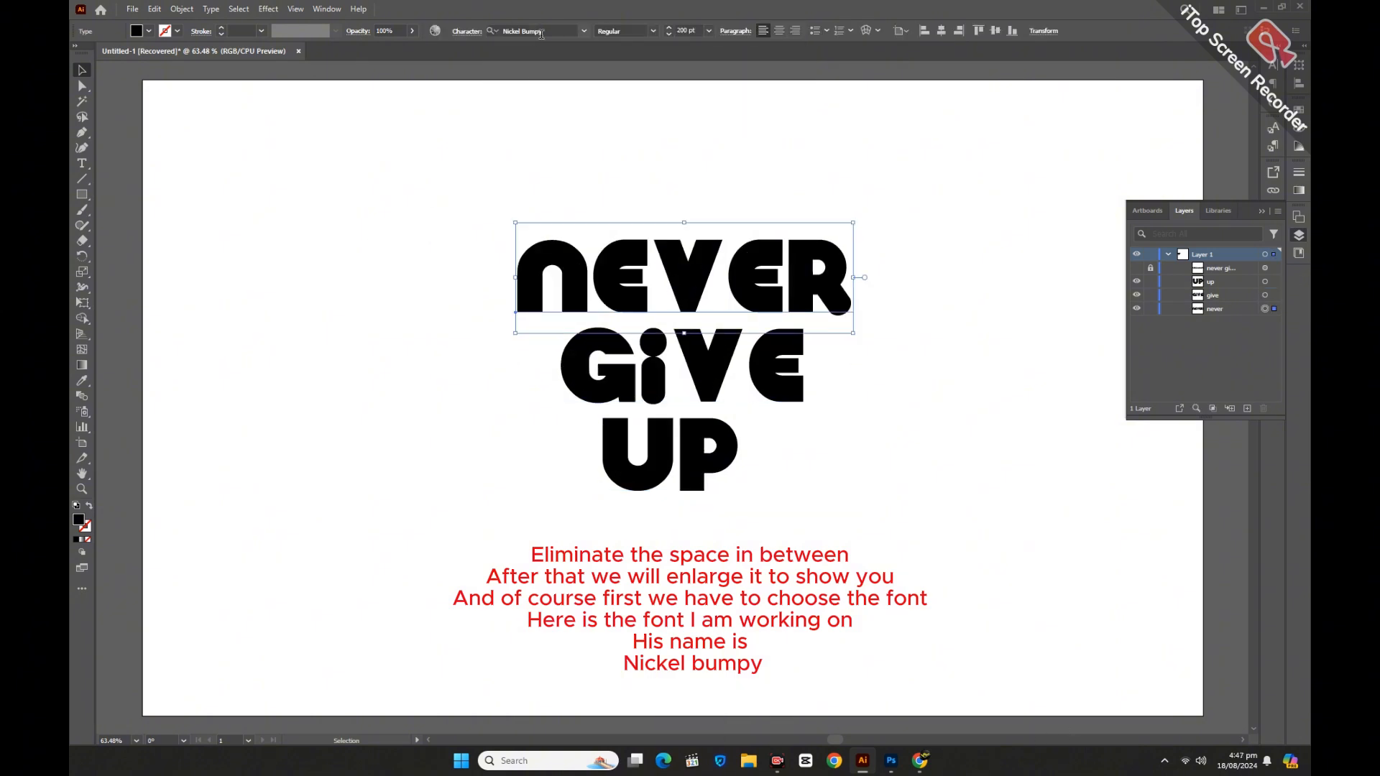
pyautogui.hotkey('ctrl', 'c')
pyautogui.hotkey('ctrl', 'v')
pyautogui.moveTo(690, 403); pyautogui.dragTo(1028, 639)
pyautogui.moveTo(924, 431); pyautogui.dragTo(783, 571)
pyautogui.press('t')
pyautogui.click(884, 569)
pyautogui.press('BackSpace')
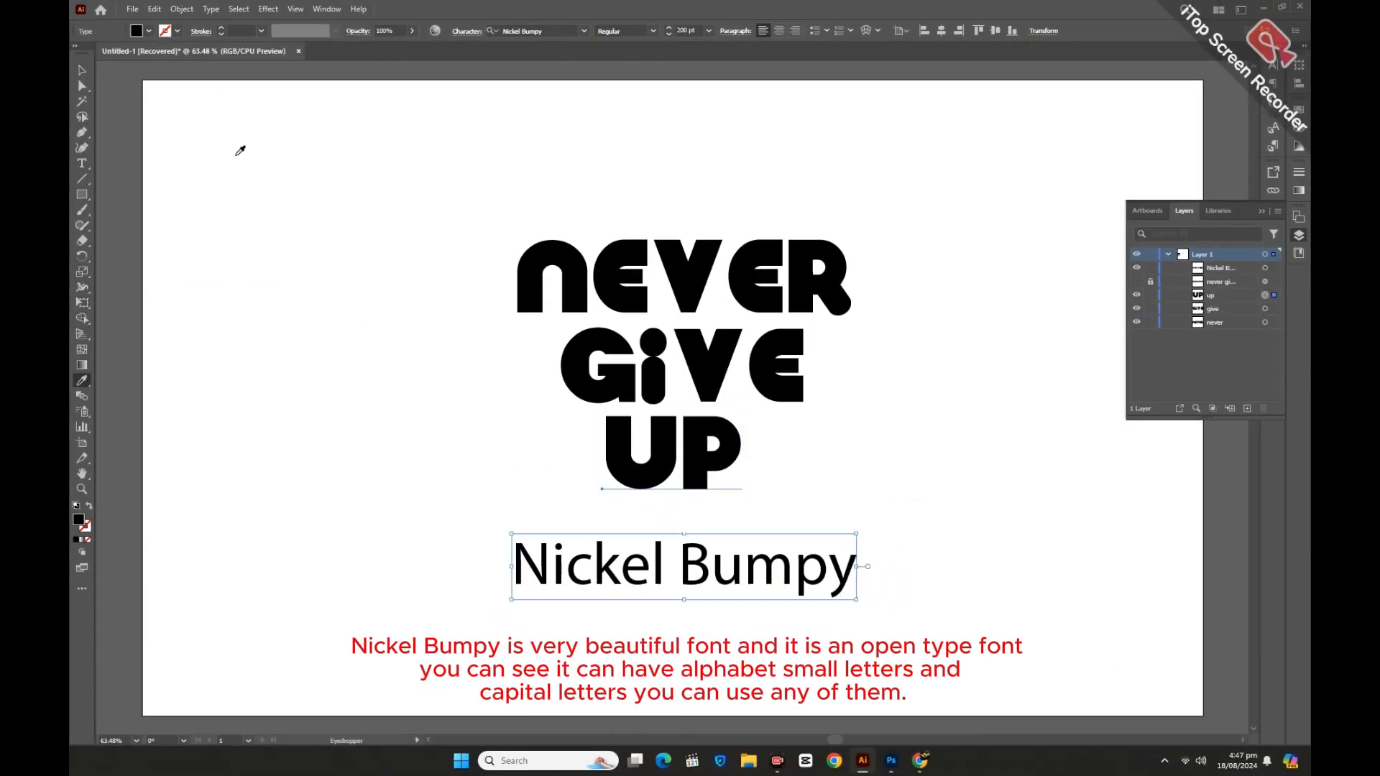
# Step: Match the Nickel Bumpy text to the lettering's font with the Eyedropper and fill it red
pyautogui.moveTo(664, 556); pyautogui.dragTo(351, 572)
pyautogui.click(82, 380)
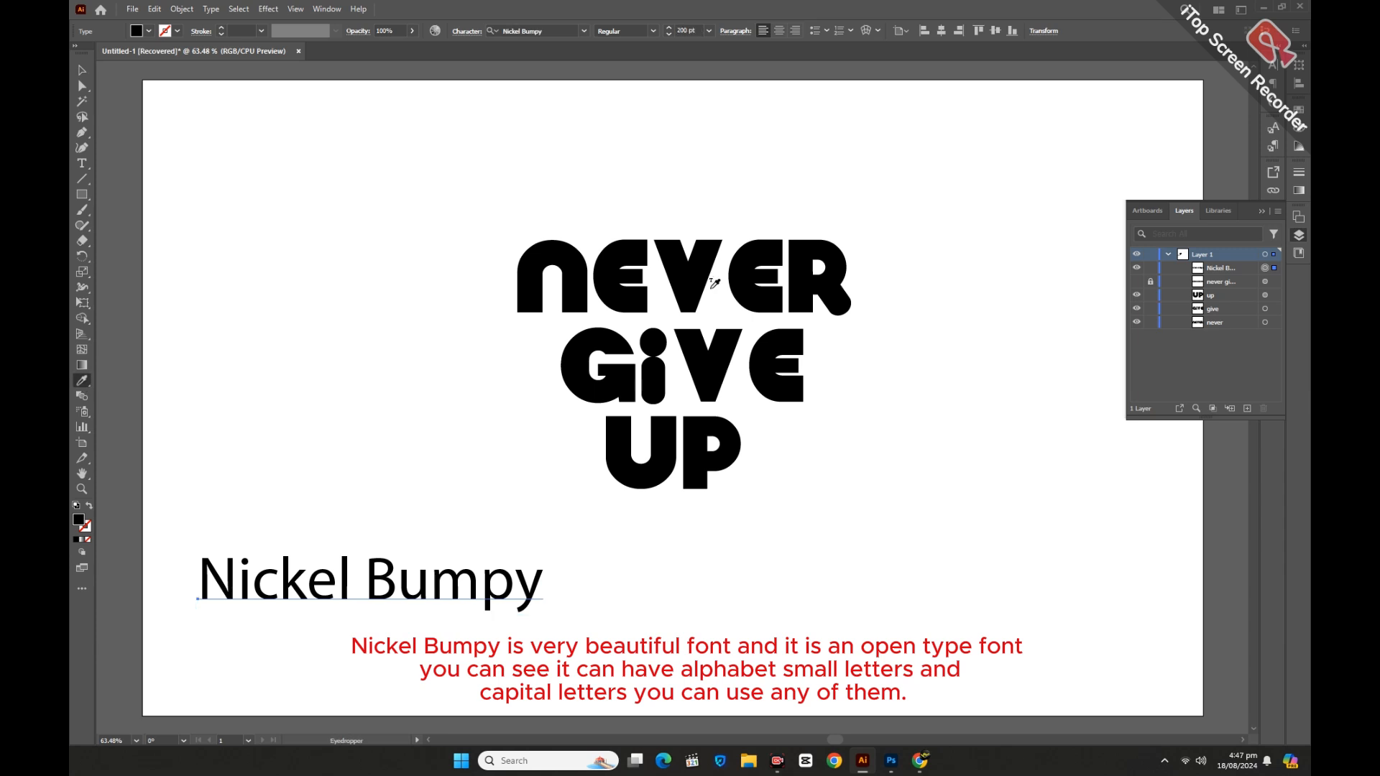
pyautogui.click(711, 289)
pyautogui.click(82, 70)
pyautogui.click(148, 31)
pyautogui.click(117, 55)
pyautogui.click(327, 293)
# Step: Shrink the red label into the artboard's upper-left corner and duplicate it directly below
pyautogui.moveTo(624, 579); pyautogui.dragTo(343, 152)
pyautogui.click(739, 572)
pyautogui.click(336, 188)
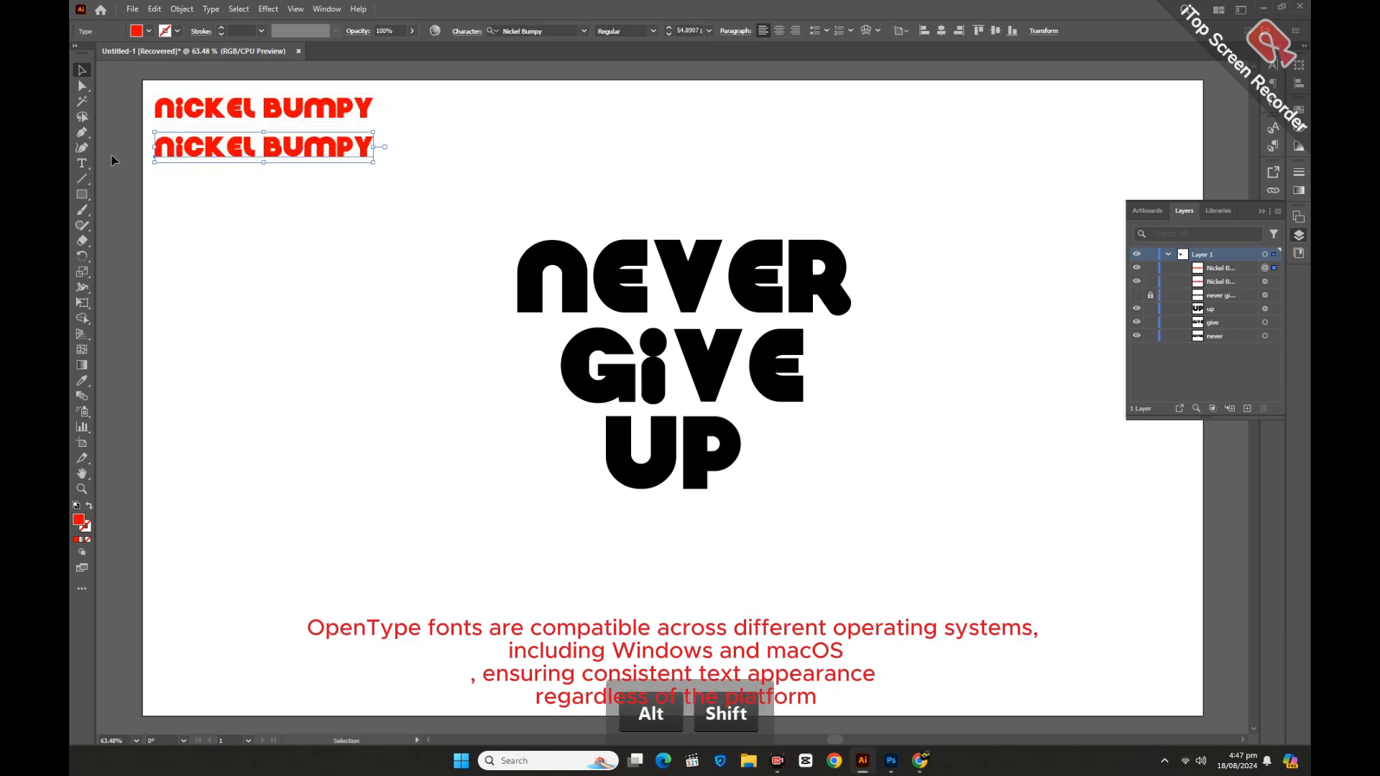
# Step: Change the duplicate label's text to "font name" and fill it green
pyautogui.click(81, 163)
pyautogui.moveTo(156, 149); pyautogui.dragTo(426, 168)
pyautogui.press('BackSpace')
pyautogui.write('font nam')
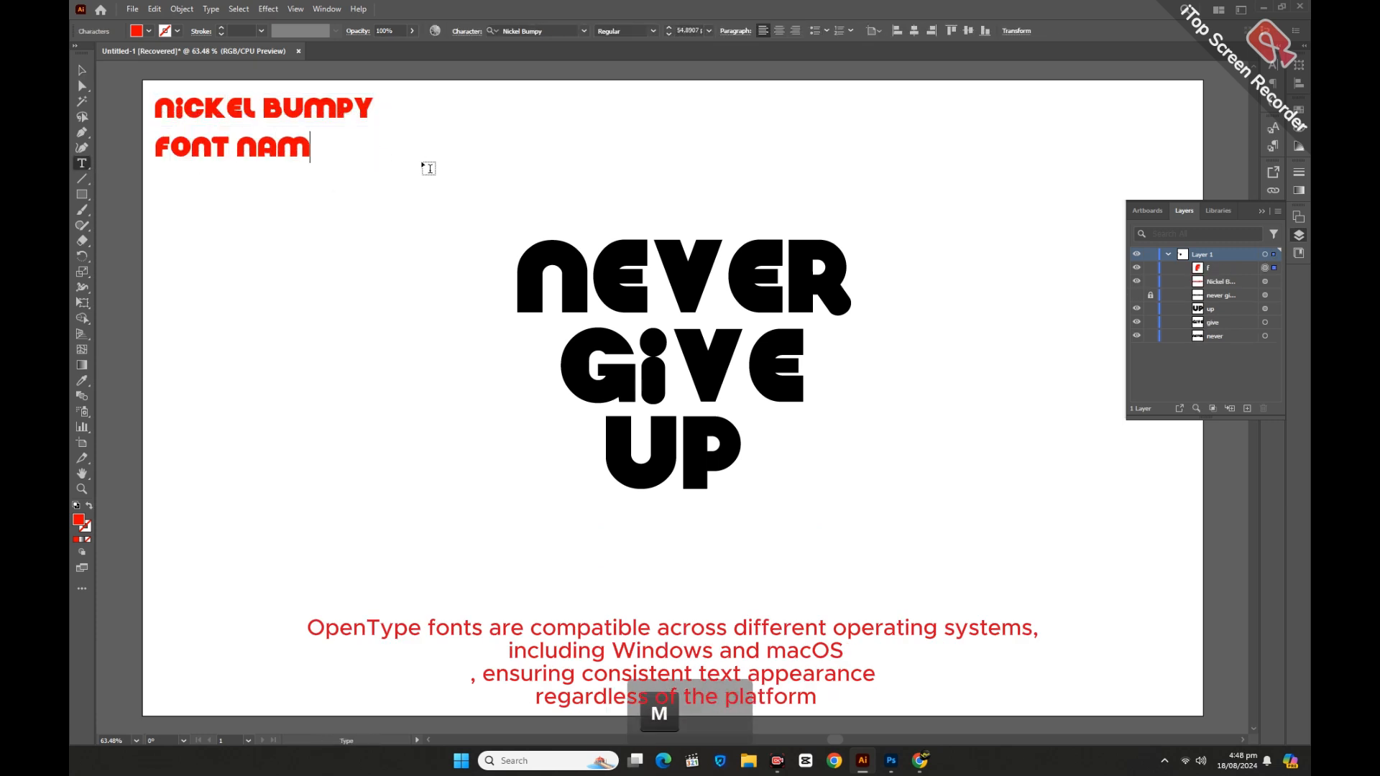
pyautogui.write('e')
pyautogui.click(81, 69)
pyautogui.click(139, 36)
pyautogui.click(130, 57)
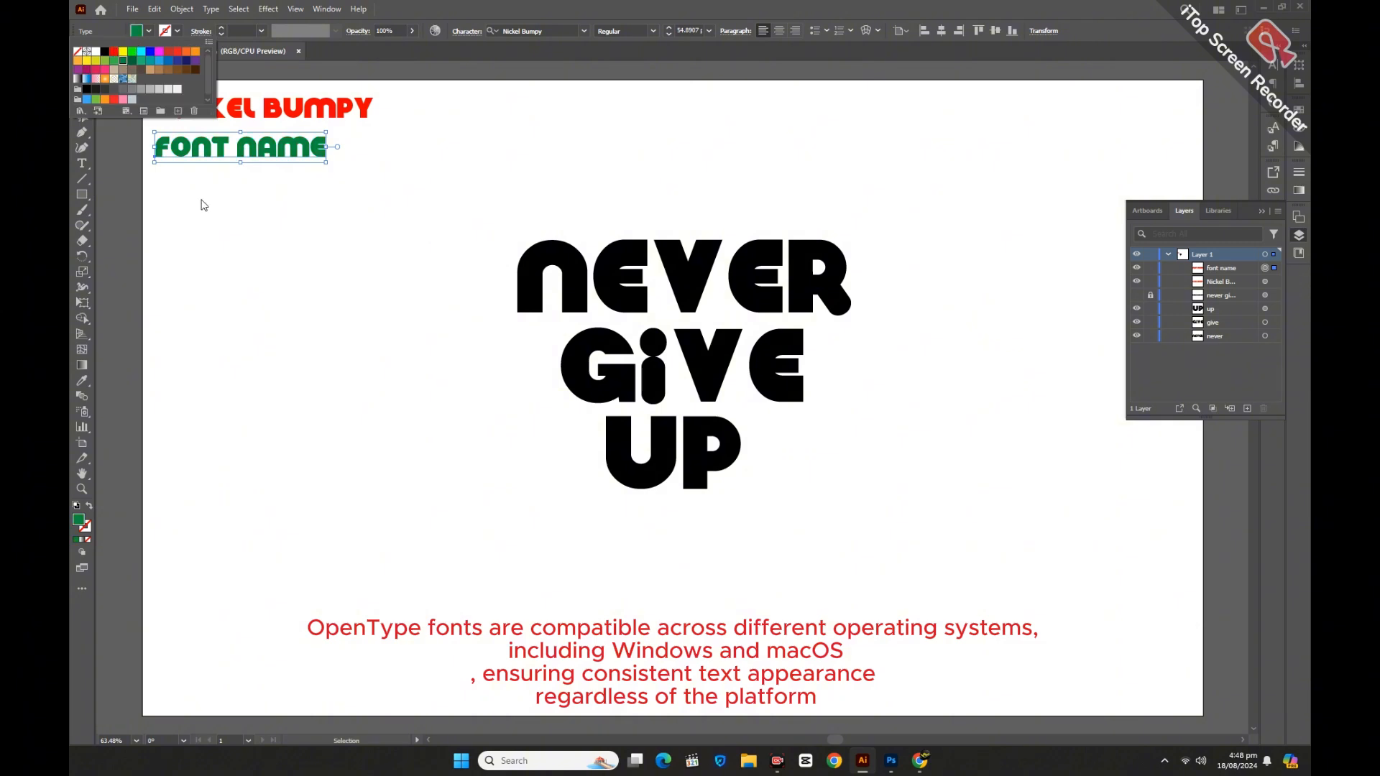
pyautogui.click(202, 202)
# Step: Shrink the green font name line and center it closely beneath the red Nickel Bumpy label
pyautogui.moveTo(326, 162); pyautogui.dragTo(240, 185)
pyautogui.moveTo(229, 140); pyautogui.dragTo(273, 132)
pyautogui.click(230, 191)
pyautogui.moveTo(230, 190); pyautogui.dragTo(234, 93)
# Step: Group the two label lines and lock the group in the artboard's upper-left corner
pyautogui.hotkey('ctrl', 'g')
pyautogui.click(252, 139)
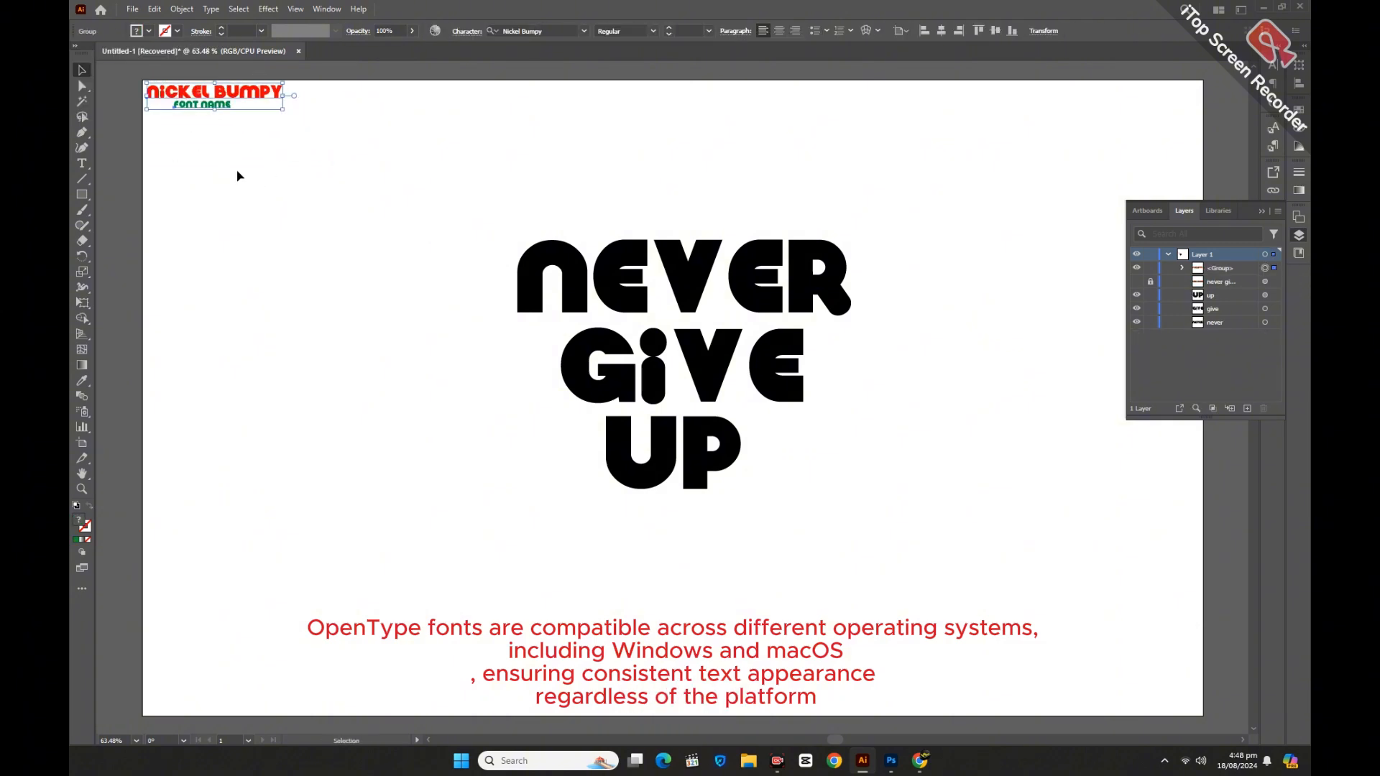
pyautogui.click(239, 171)
# Step: Try alternate letter forms for the last letters of NEVER, GIVE and UP, undoing each replacement
pyautogui.moveTo(509, 204); pyautogui.dragTo(748, 545)
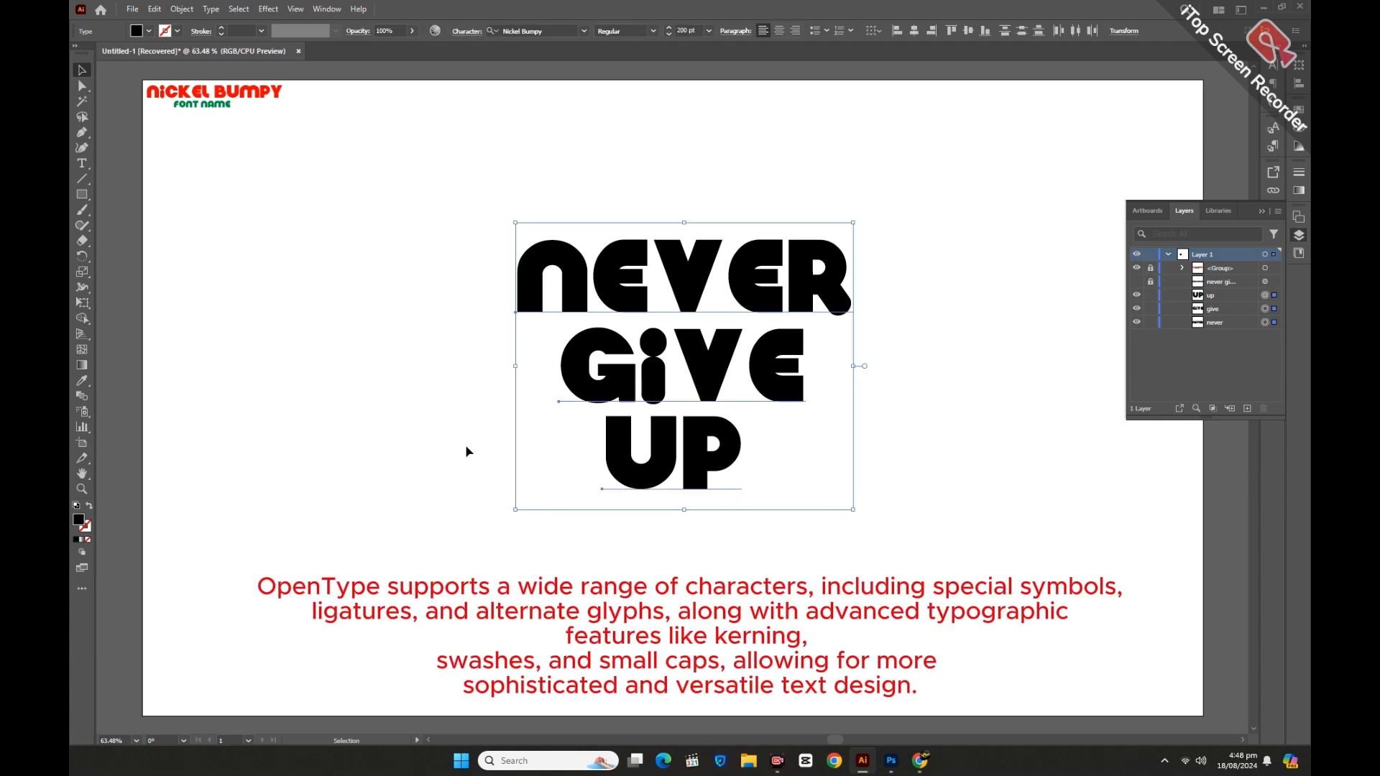
pyautogui.click(466, 449)
pyautogui.press('t')
pyautogui.moveTo(852, 280); pyautogui.dragTo(791, 280)
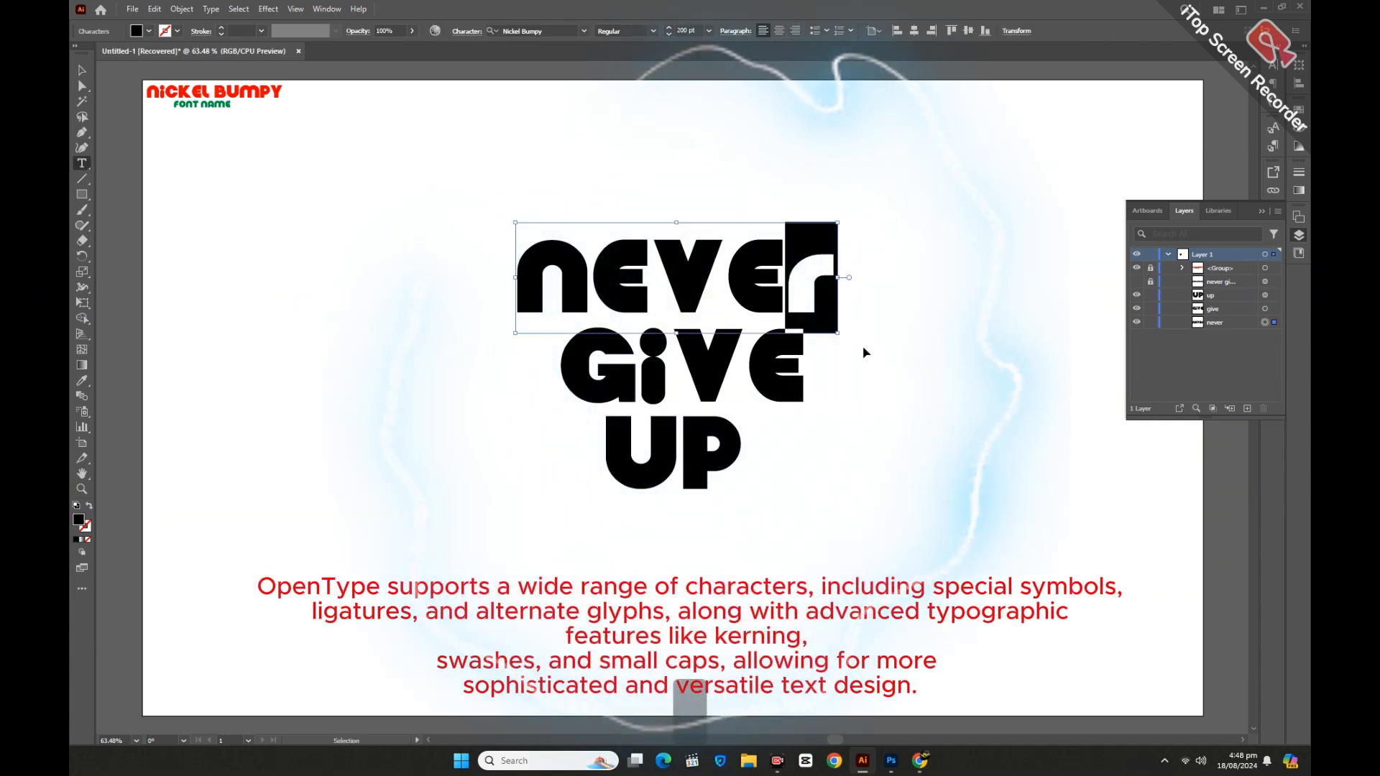
pyautogui.hotkey('ctrl', 'z')
pyautogui.doubleClick(781, 382)
pyautogui.moveTo(749, 381); pyautogui.dragTo(786, 384)
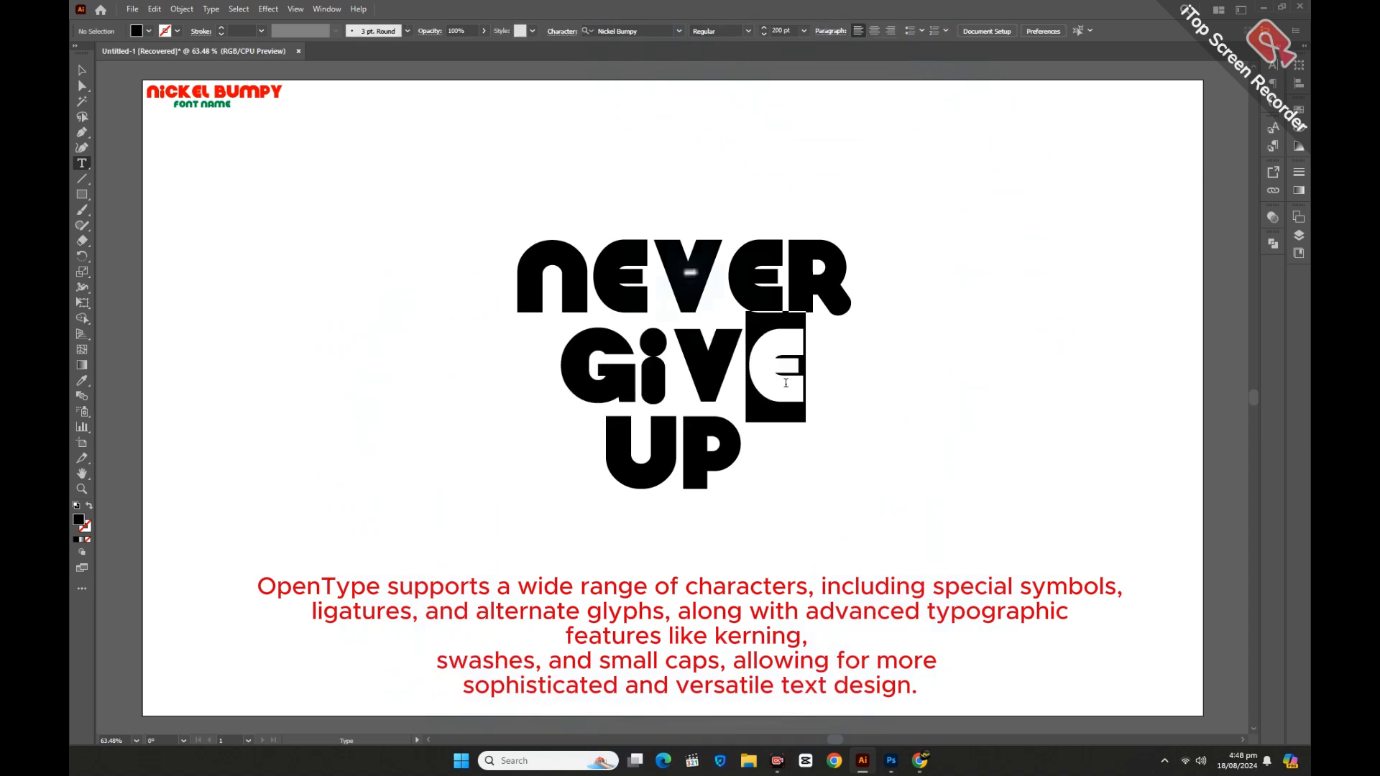
pyautogui.click(816, 434)
pyautogui.hotkey('ctrl', 'z')
pyautogui.moveTo(744, 461); pyautogui.dragTo(692, 460)
pyautogui.click(750, 521)
pyautogui.hotkey('ctrl', 'z')
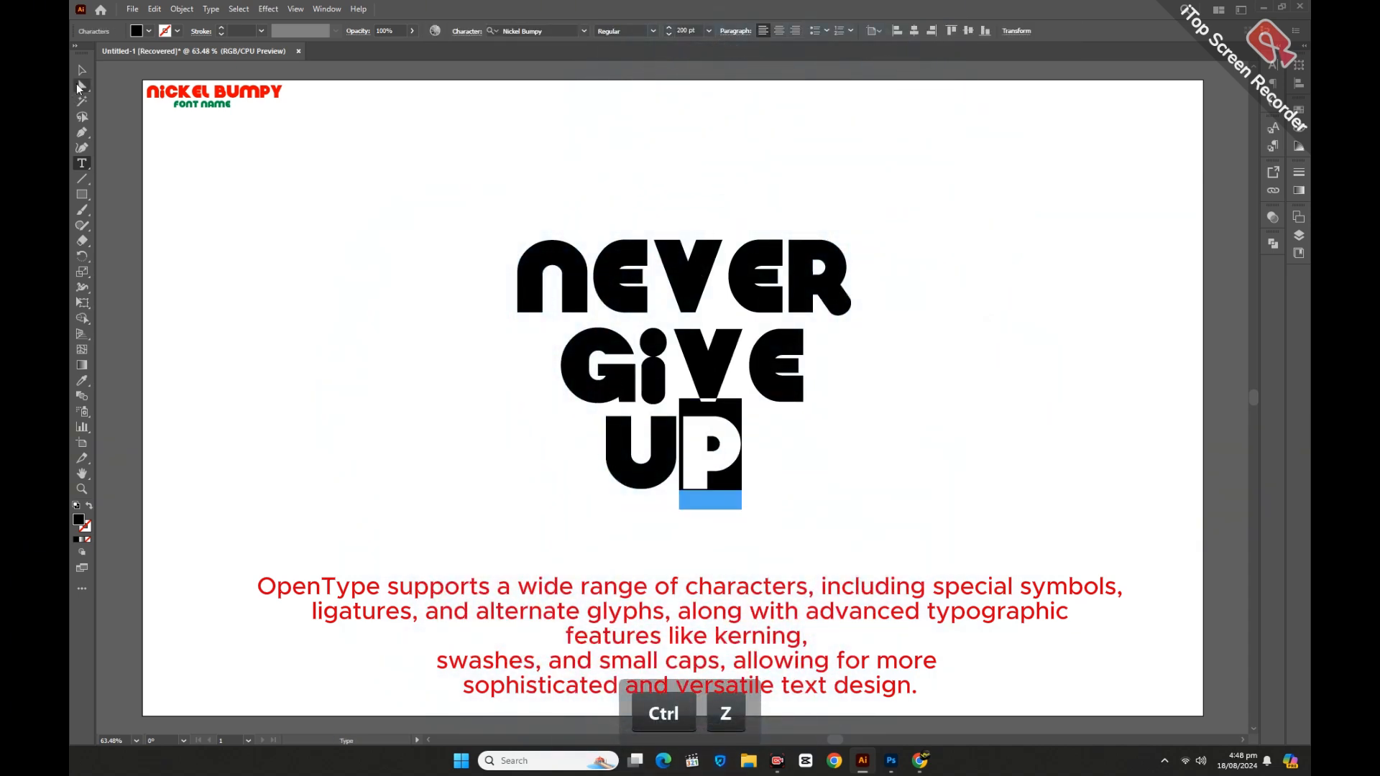
# Step: Convert the words NEVER, GIVE and UP to outlines and enlarge them together to about 896 px wide
pyautogui.click(81, 70)
pyautogui.rightClick(689, 385)
pyautogui.click(740, 543)
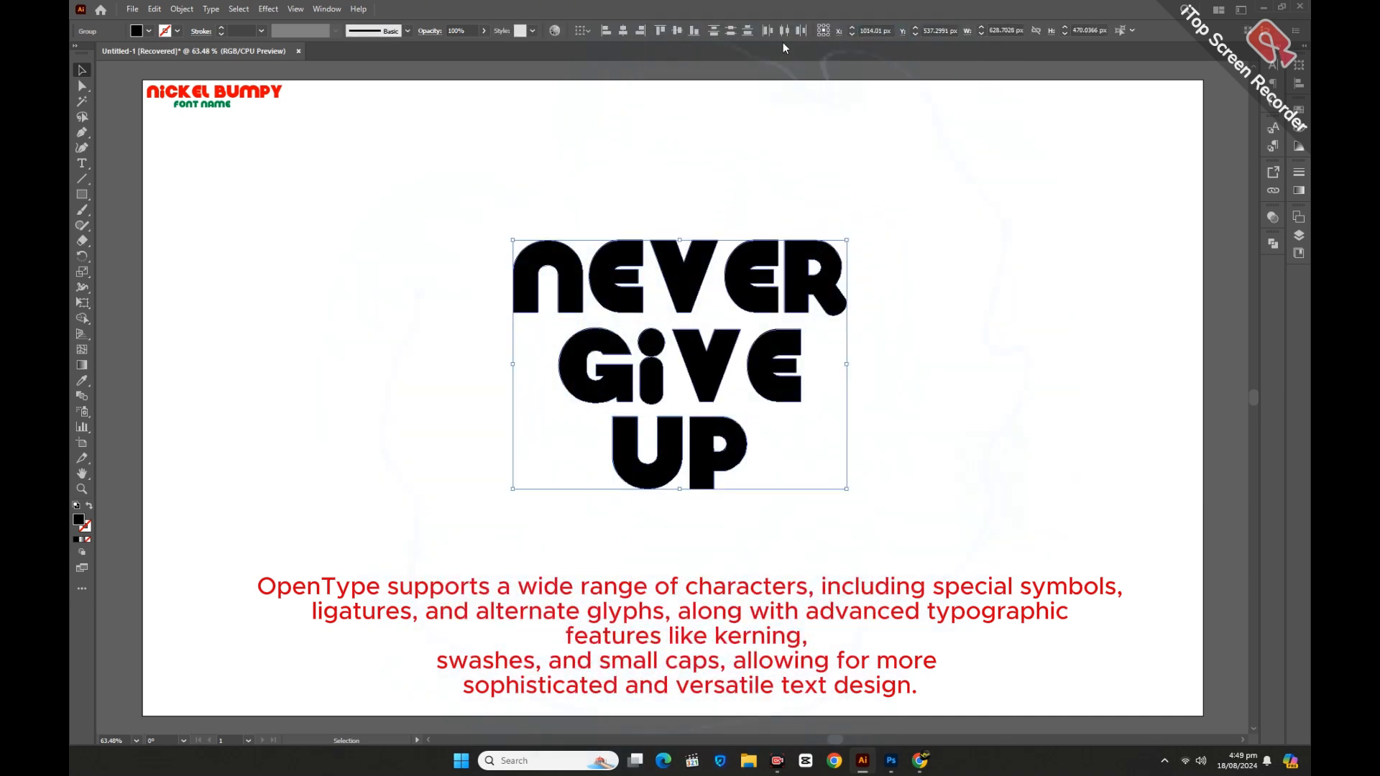
pyautogui.click(737, 460)
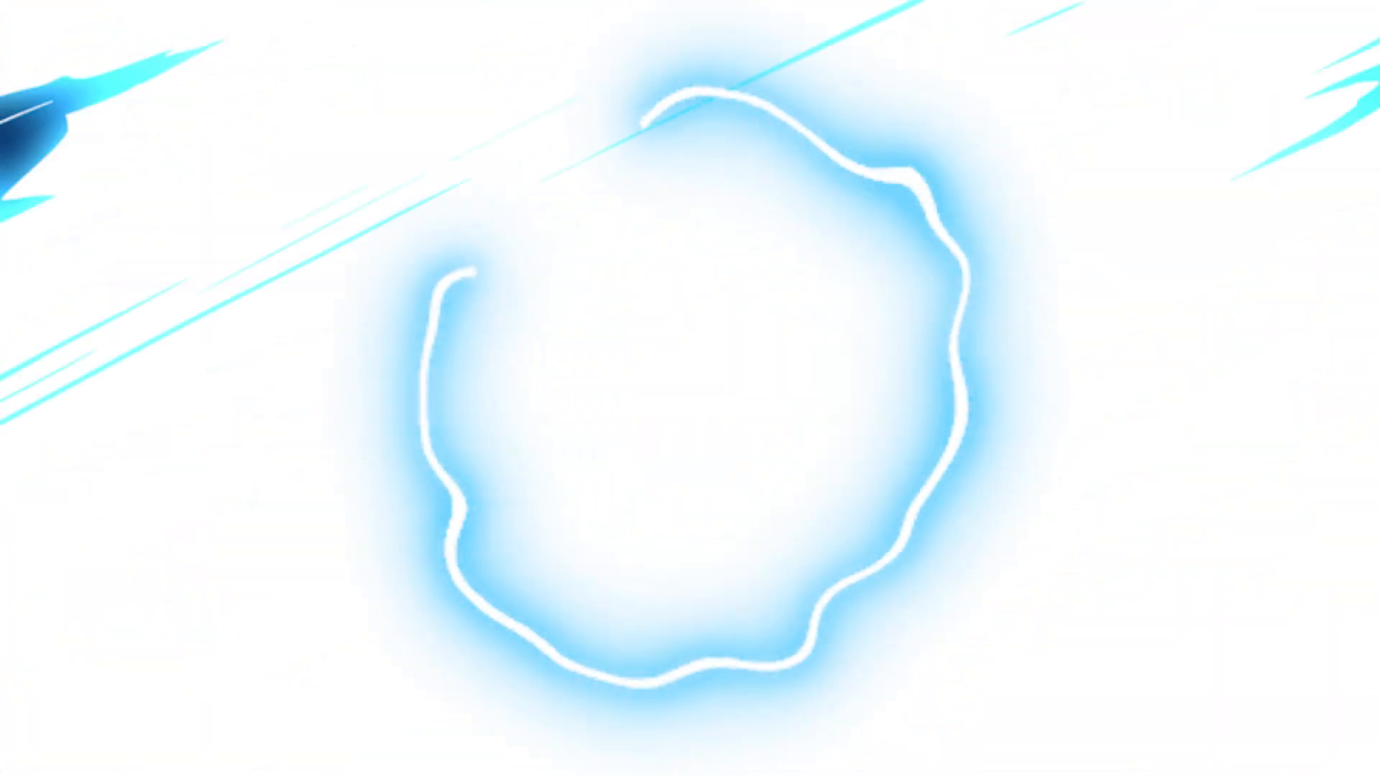
pyautogui.moveTo(676, 493); pyautogui.dragTo(711, 595)
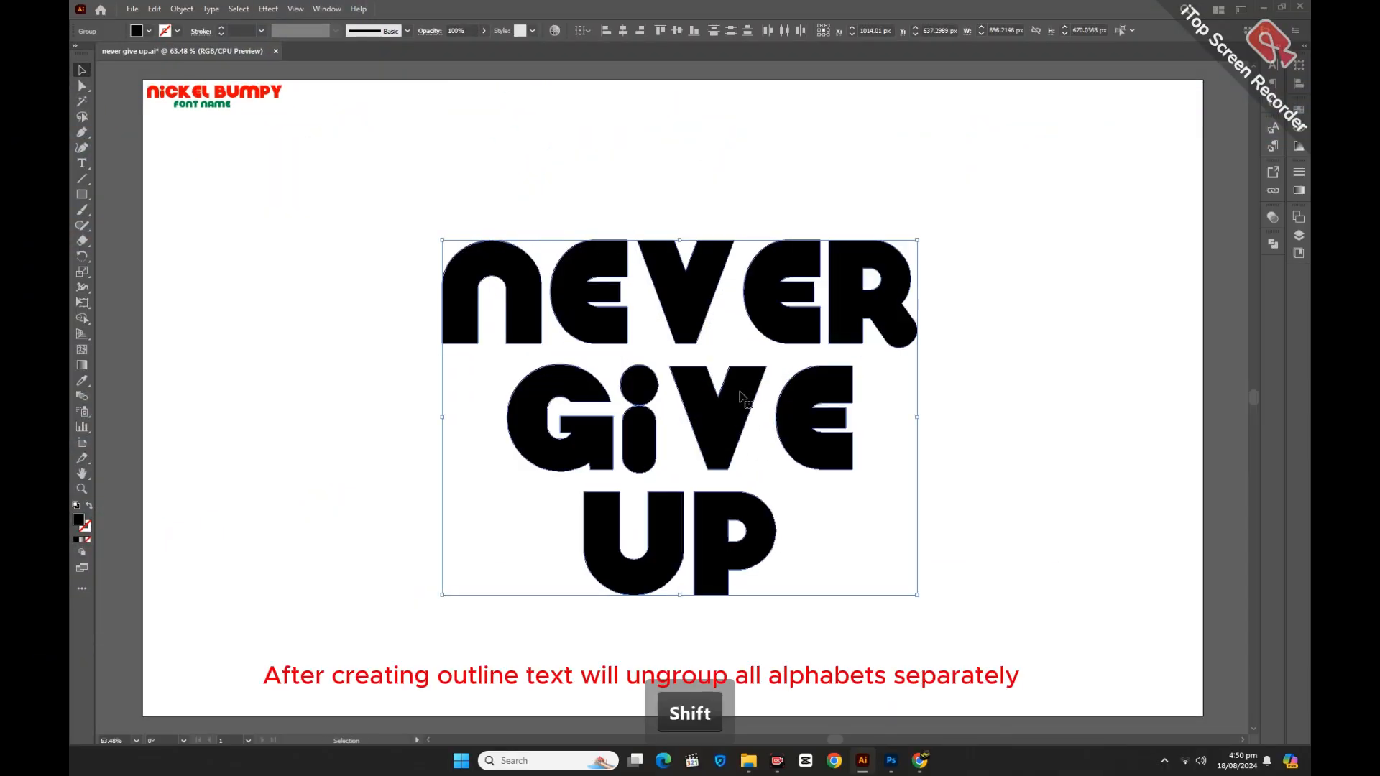
# Step: Try ungrouping the lettering and moving the N and first E of NEVER apart, and undo it
pyautogui.rightClick(731, 356)
pyautogui.click(781, 532)
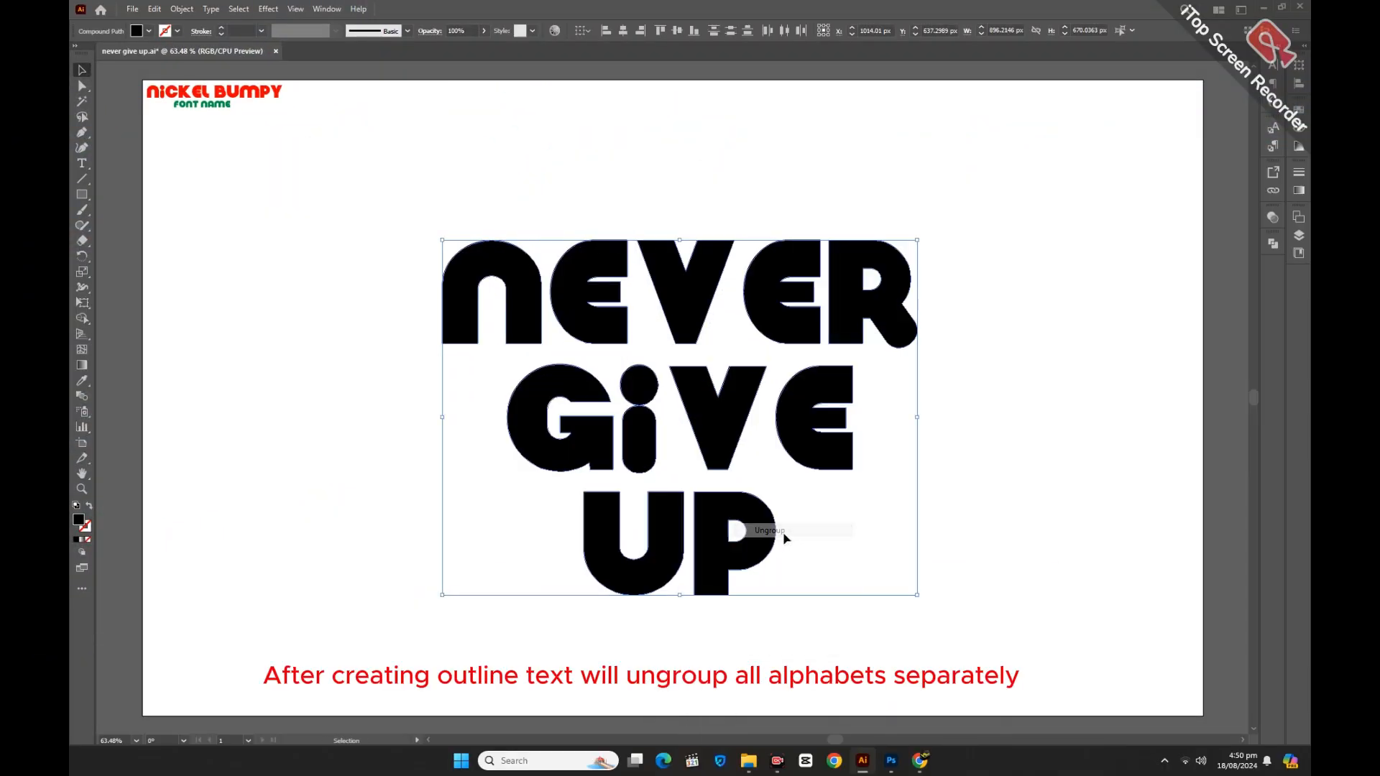
pyautogui.click(965, 487)
pyautogui.moveTo(521, 311); pyautogui.dragTo(484, 261)
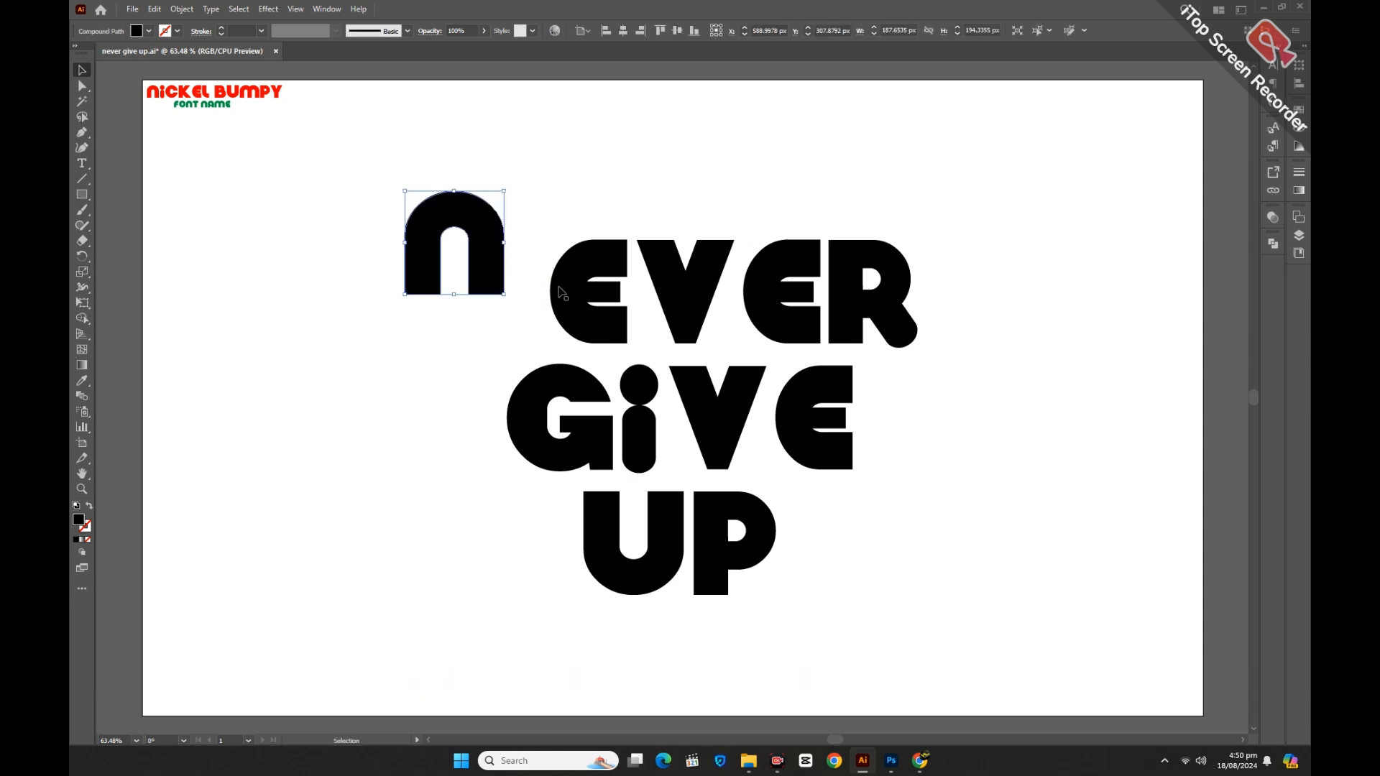
pyautogui.moveTo(561, 293); pyautogui.dragTo(559, 217)
pyautogui.hotkey('ctrl', 'z')
pyautogui.hotkey('ctrl', 'z')
pyautogui.hotkey('ctrl', 'z')
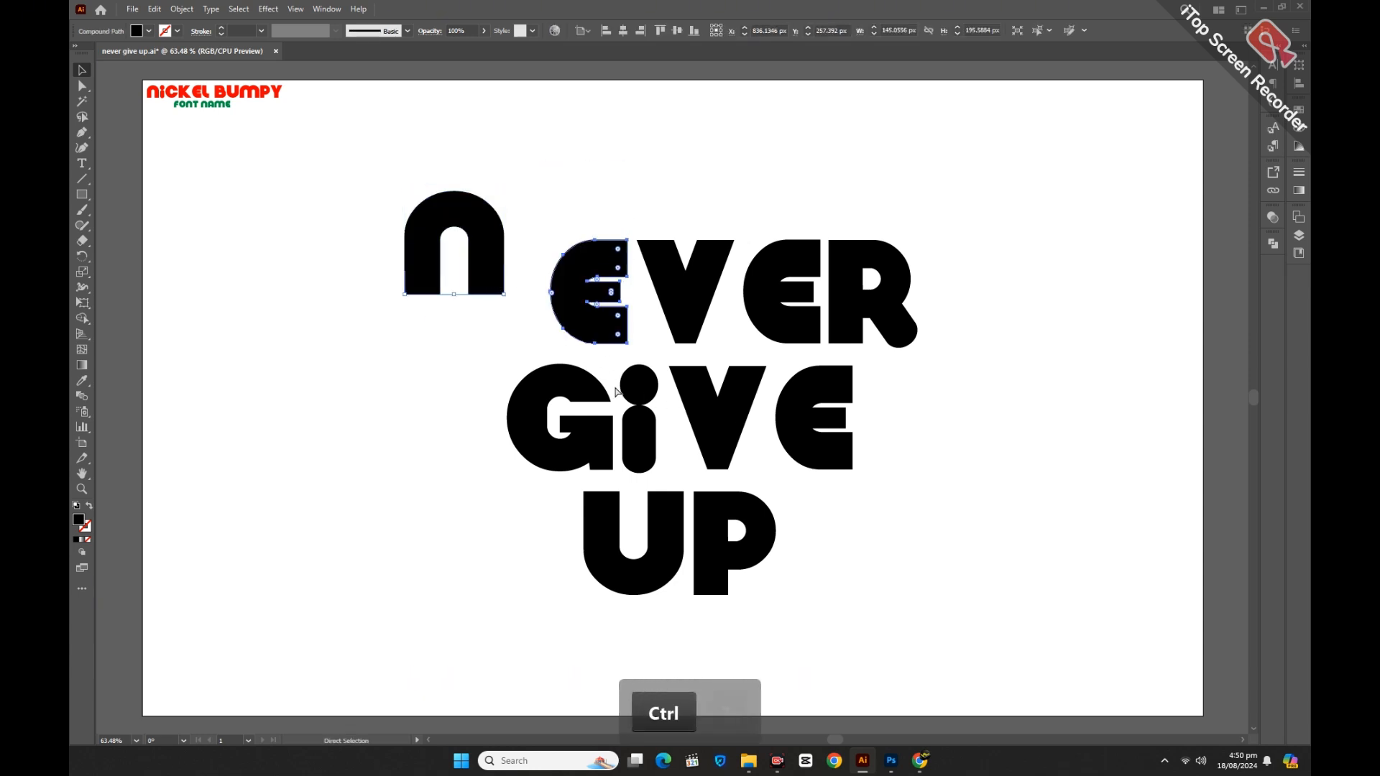
pyautogui.click(429, 470)
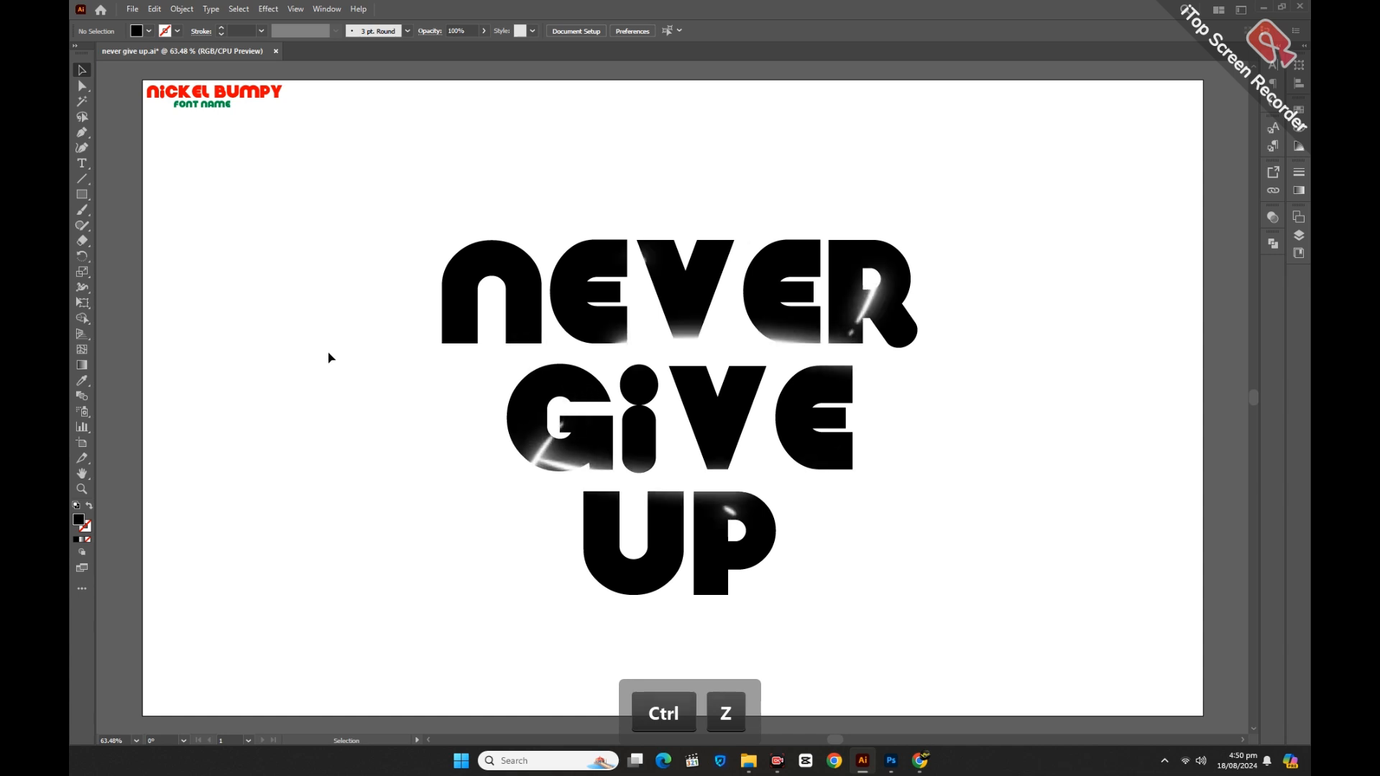
# Step: Ungroup the outlined words NEVER, GIVE and UP one by one into separate letters
pyautogui.click(521, 286)
pyautogui.rightClick(566, 325)
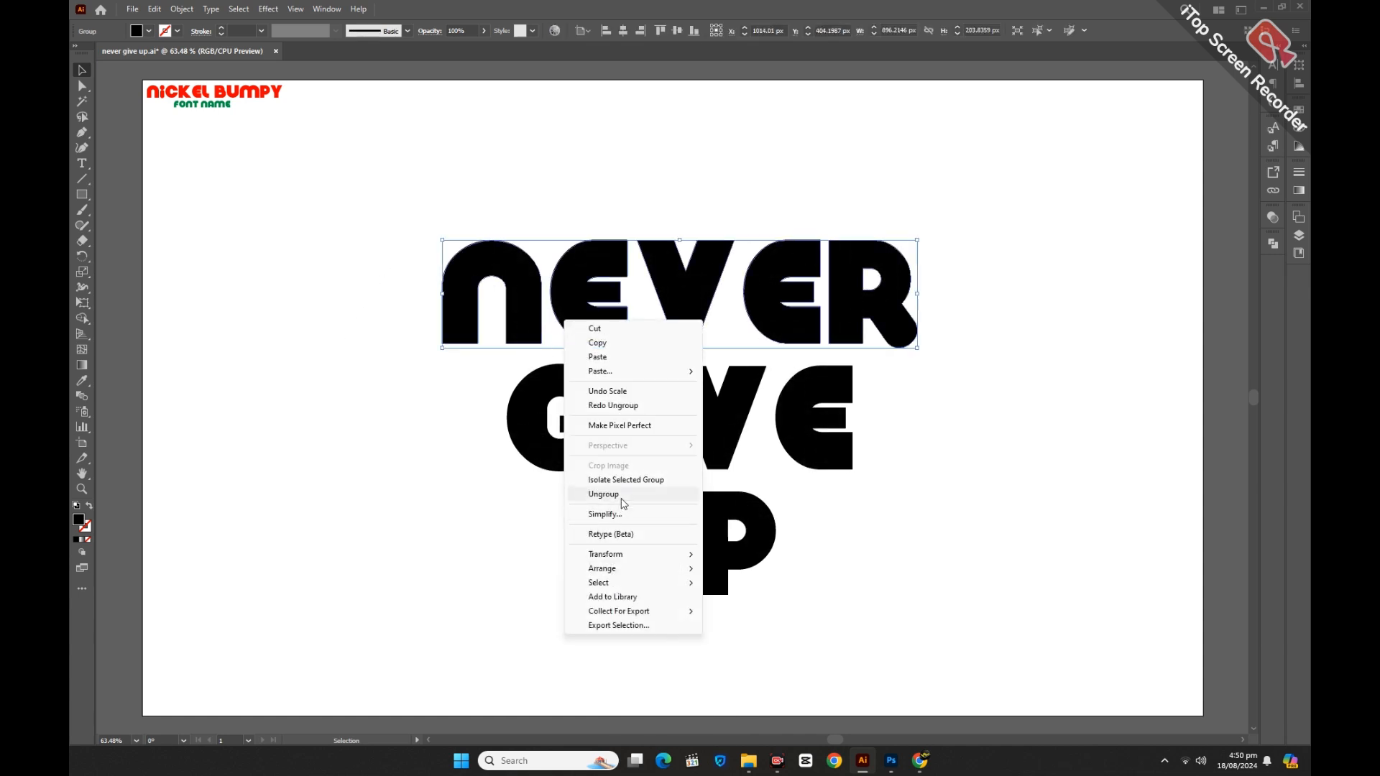
pyautogui.click(624, 501)
pyautogui.click(568, 459)
pyautogui.rightClick(585, 449)
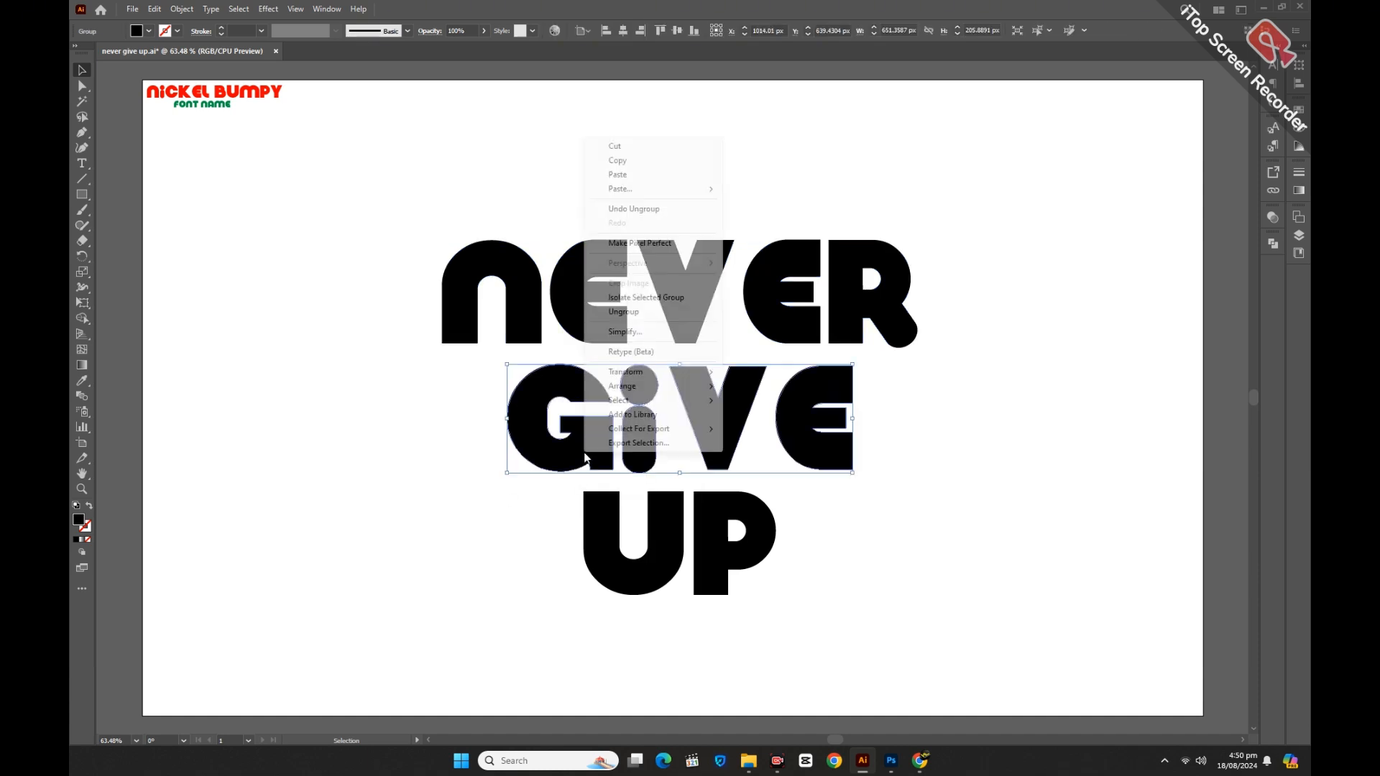
pyautogui.click(622, 314)
pyautogui.click(671, 535)
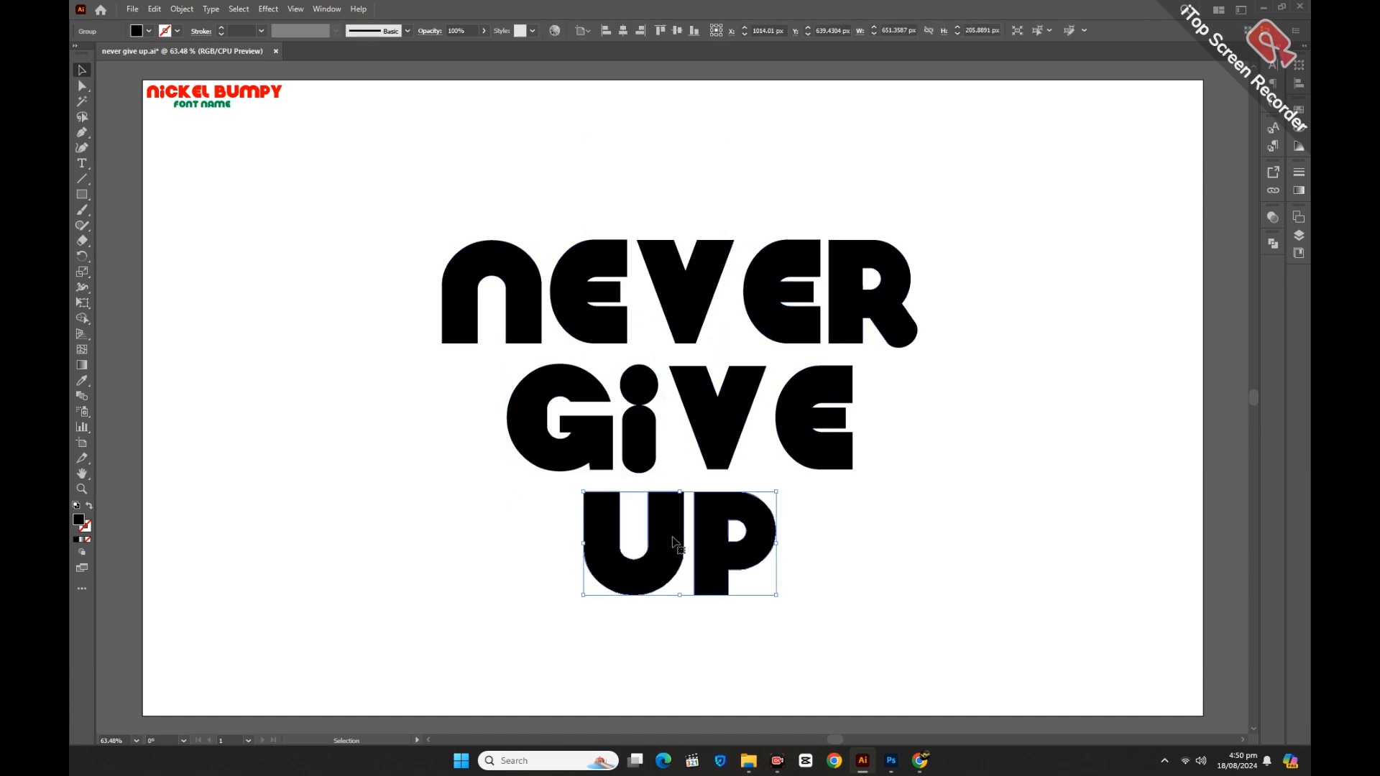
pyautogui.rightClick(674, 535)
pyautogui.click(723, 396)
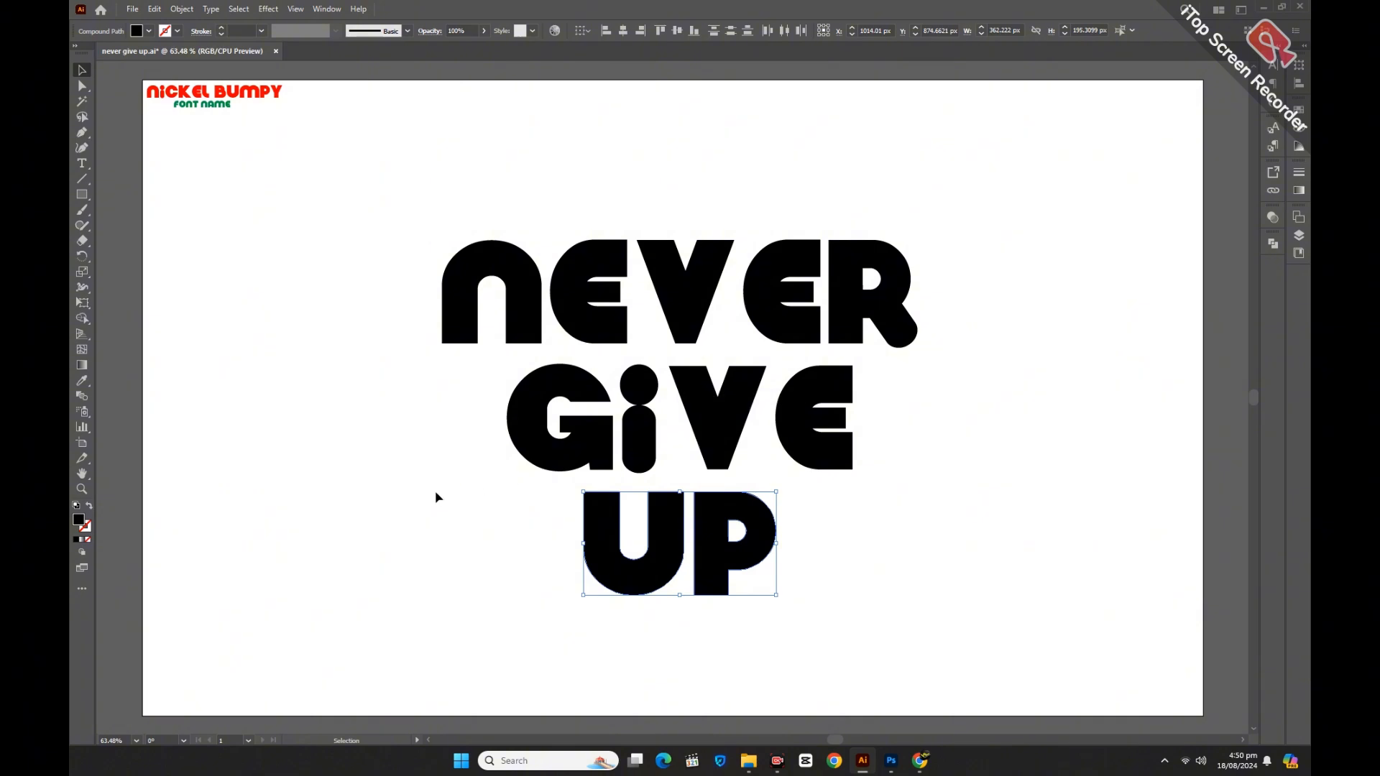
pyautogui.click(460, 460)
# Step: Draw a rectangle about 724 by 1002 px and center it on the artboard horizontally and vertically
pyautogui.press('m')
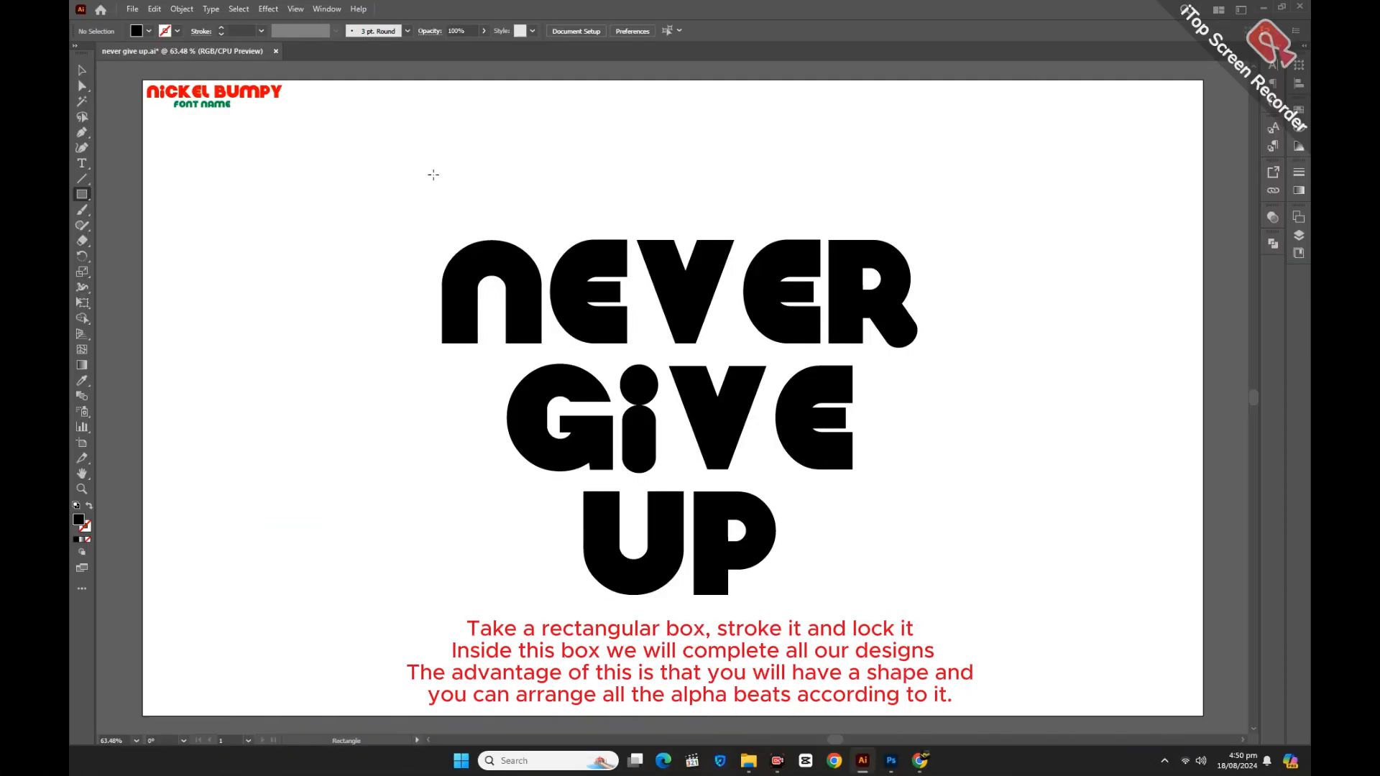
pyautogui.moveTo(491, 139); pyautogui.dragTo(874, 671)
pyautogui.press('v')
pyautogui.click(623, 31)
pyautogui.click(677, 30)
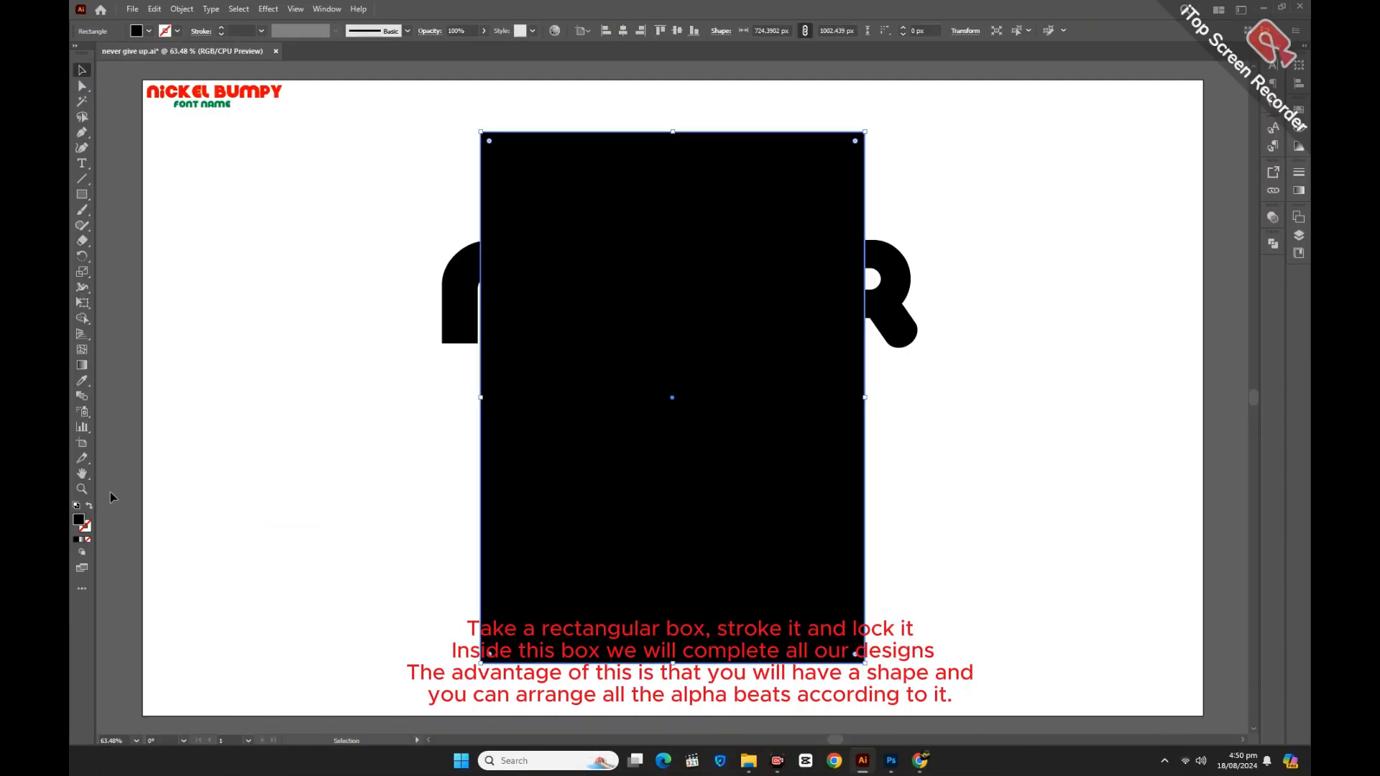
# Step: Turn the rectangle into an unfilled black outline and lock it
pyautogui.click(89, 505)
pyautogui.click(1299, 235)
pyautogui.click(1150, 269)
pyautogui.click(1299, 235)
# Step: Enlarge all the letters together proportionally, keeping the upper edge of NEVER in place
pyautogui.moveTo(383, 273); pyautogui.dragTo(887, 567)
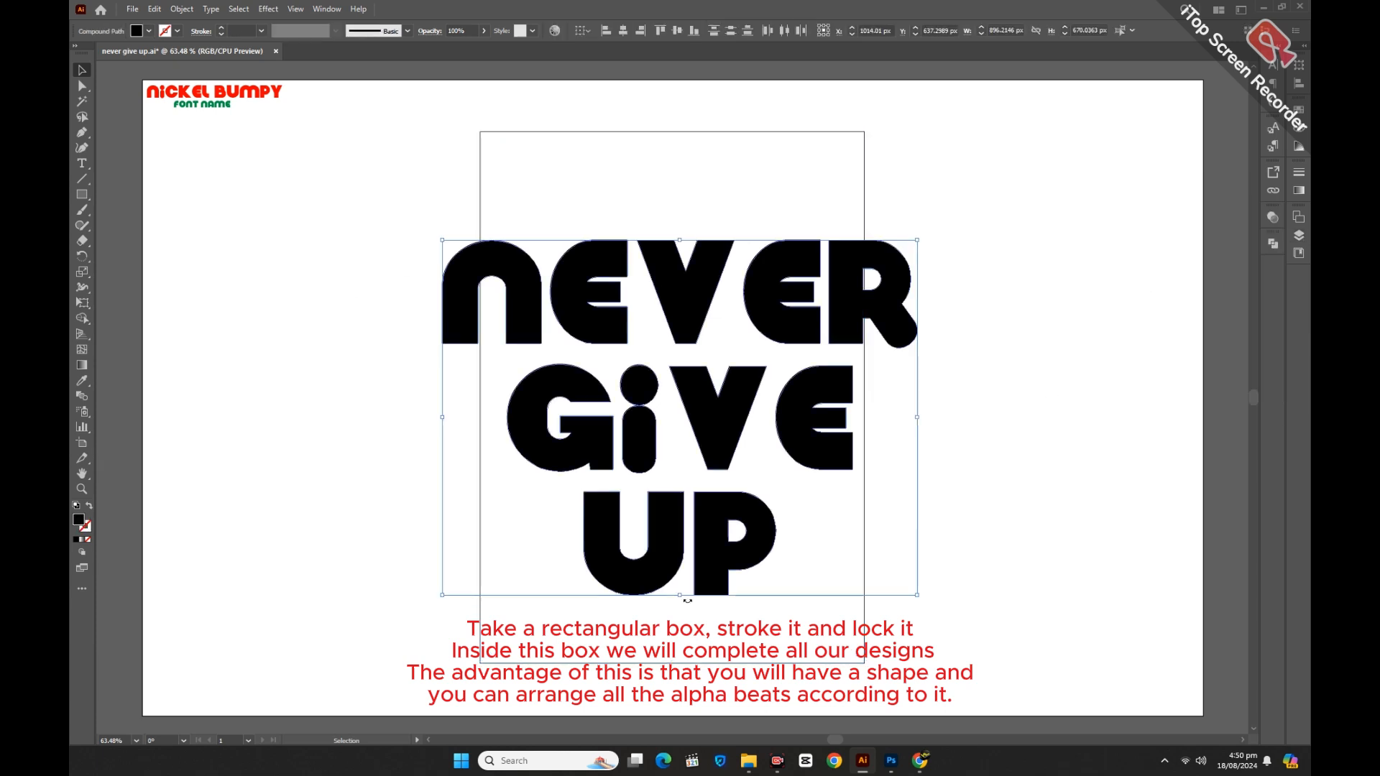
pyautogui.moveTo(680, 597); pyautogui.dragTo(680, 633)
pyautogui.click(771, 400)
# Step: Try arranging the first letters of NEVER in the upper part of the rectangle, and undo the changes
pyautogui.moveTo(503, 274); pyautogui.dragTo(567, 168)
pyautogui.moveTo(596, 316); pyautogui.dragTo(655, 232)
pyautogui.moveTo(687, 150); pyautogui.dragTo(703, 164)
pyautogui.moveTo(650, 185); pyautogui.dragTo(652, 179)
pyautogui.hotkey('ctrl', 'z')
pyautogui.hotkey('ctrl', 'z')
pyautogui.hotkey('ctrl', 'z')
pyautogui.hotkey('ctrl', 'z')
pyautogui.hotkey('ctrl', 'z')
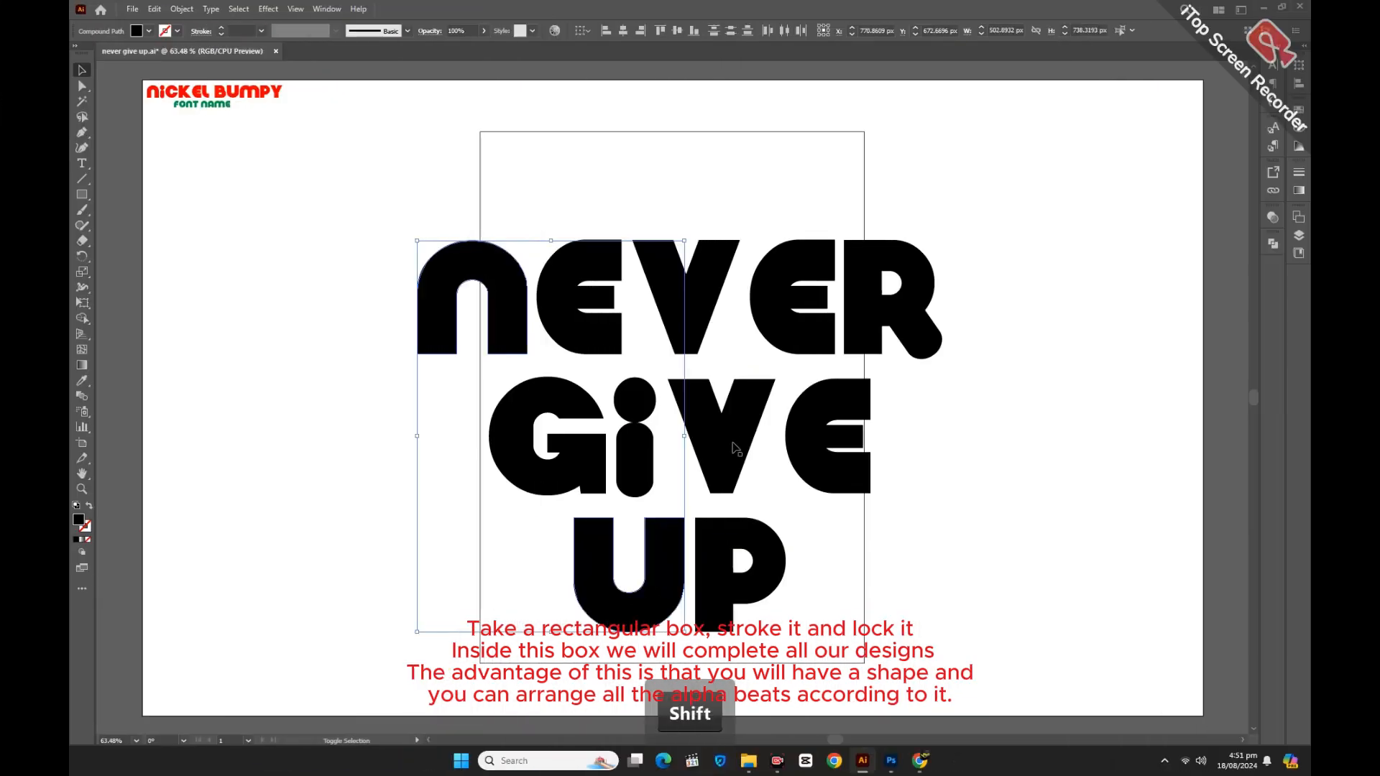
# Step: Fill the N, the V of GIVE and the U with red
pyautogui.keyDown('shift'); pyautogui.click(736, 442); pyautogui.keyUp('shift')
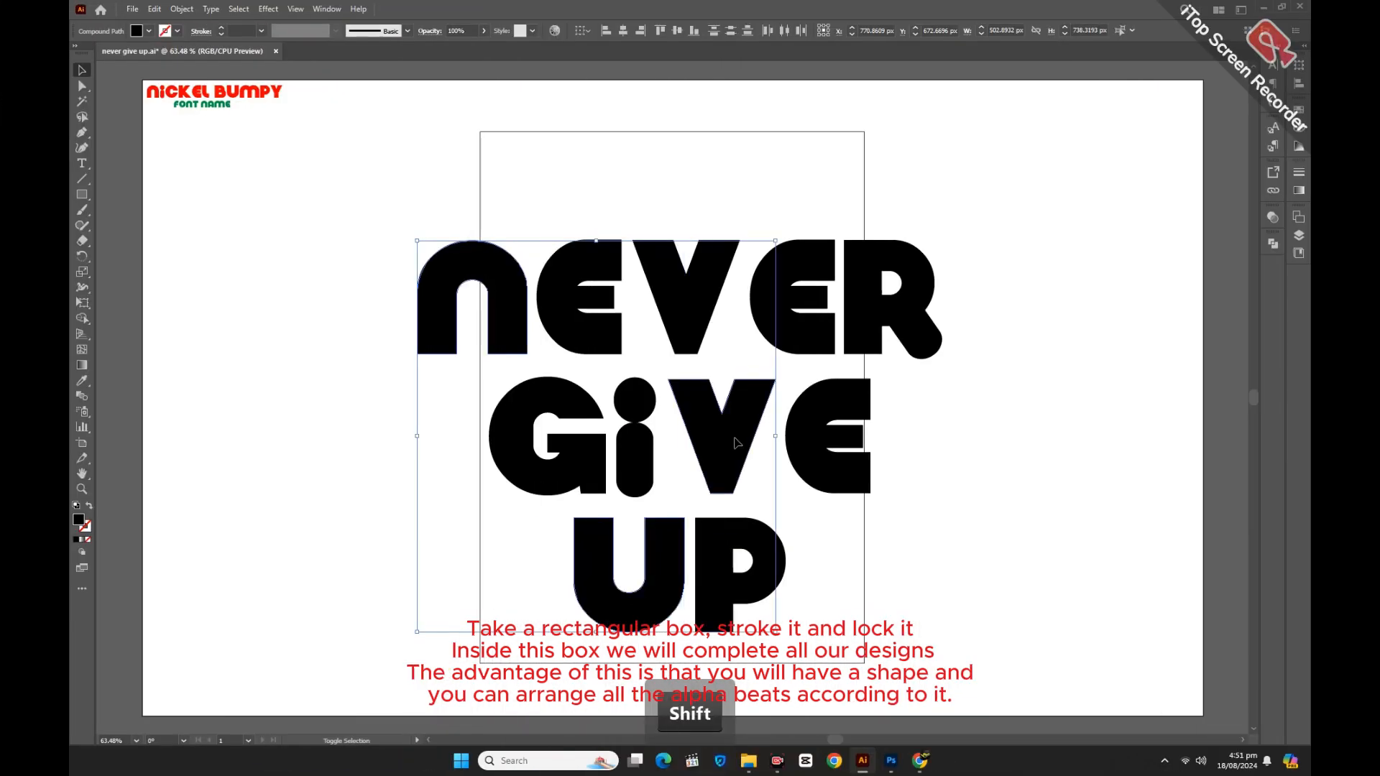
pyautogui.click(140, 33)
pyautogui.click(116, 56)
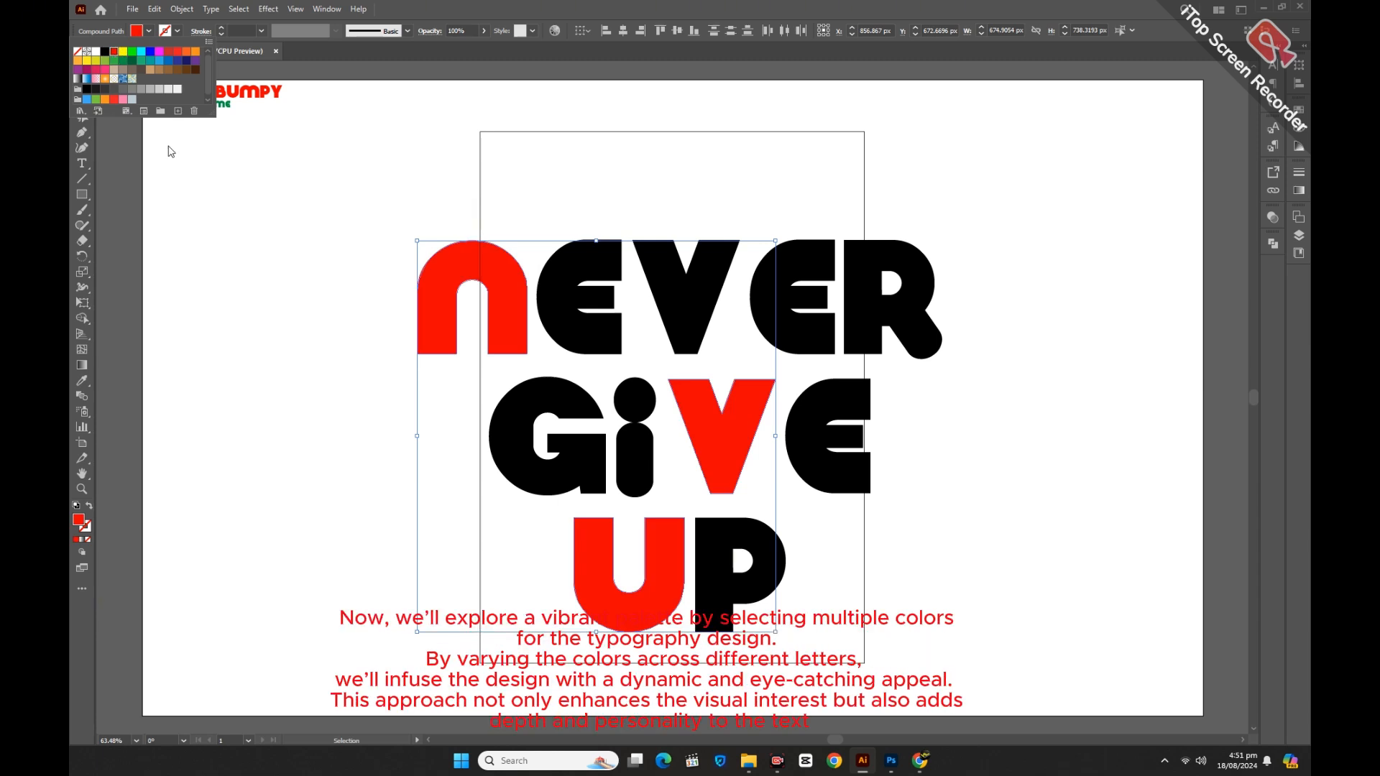
pyautogui.click(279, 295)
# Step: Fill the V and R of NEVER and the G of GIVE with cyan
pyautogui.click(686, 316)
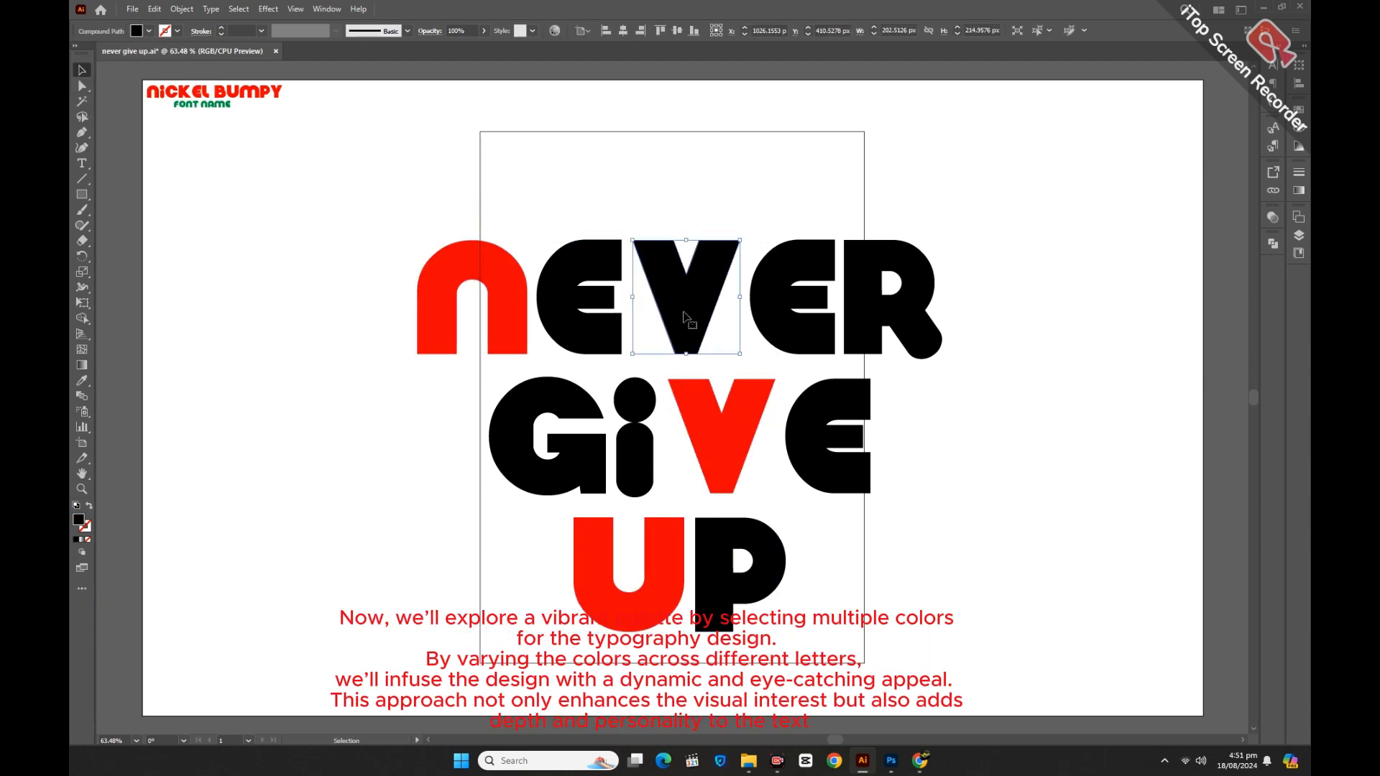
pyautogui.keyDown('shift'); pyautogui.click(555, 481); pyautogui.keyUp('shift')
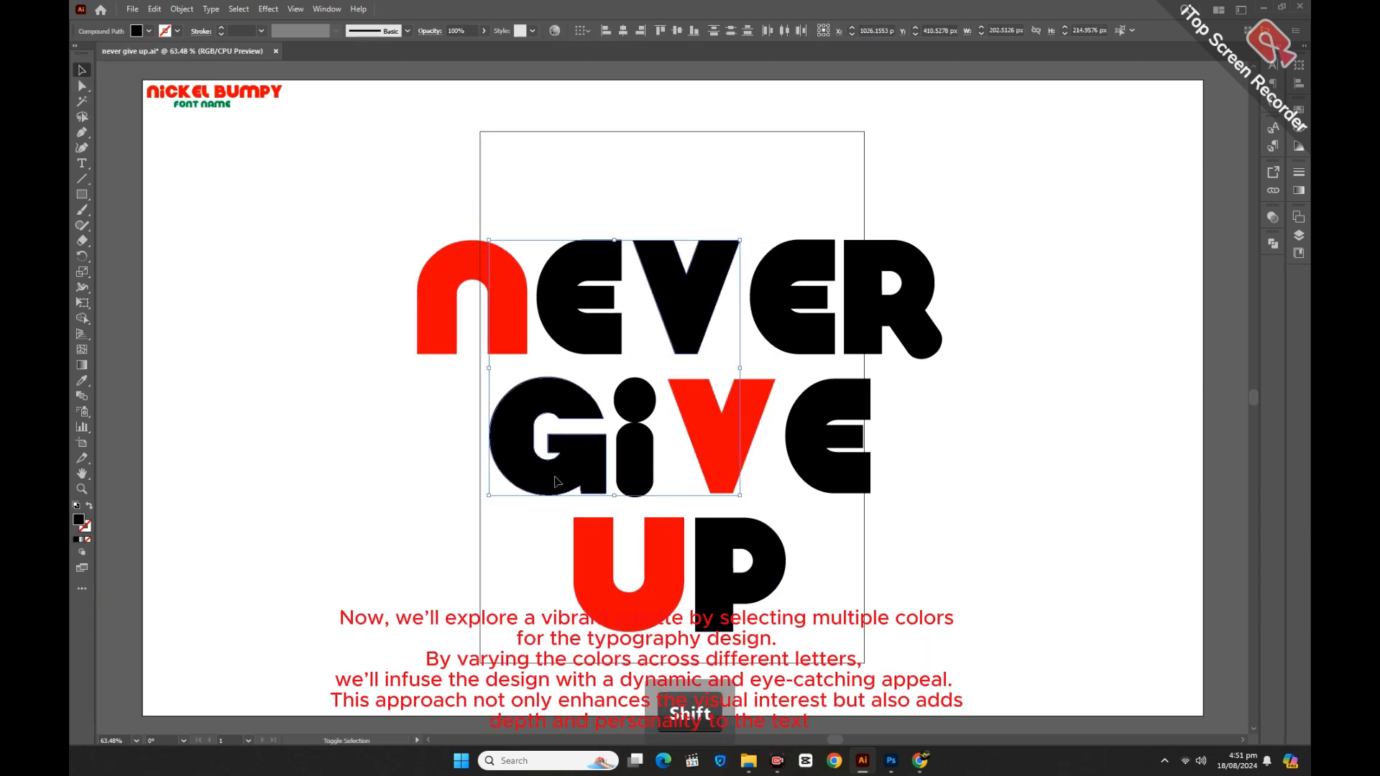
pyautogui.keyDown('shift'); pyautogui.click(911, 331); pyautogui.keyUp('shift')
pyautogui.click(137, 33)
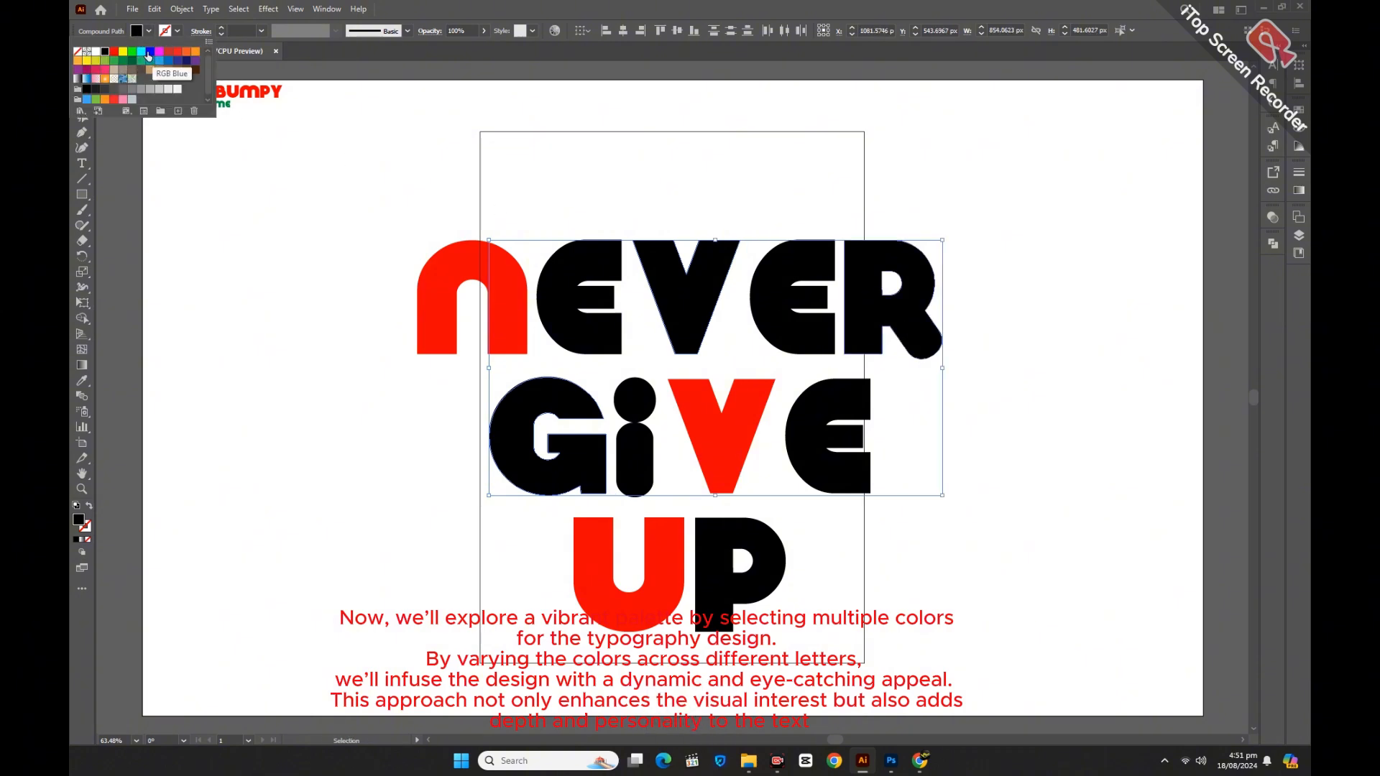
pyautogui.click(142, 52)
pyautogui.click(335, 345)
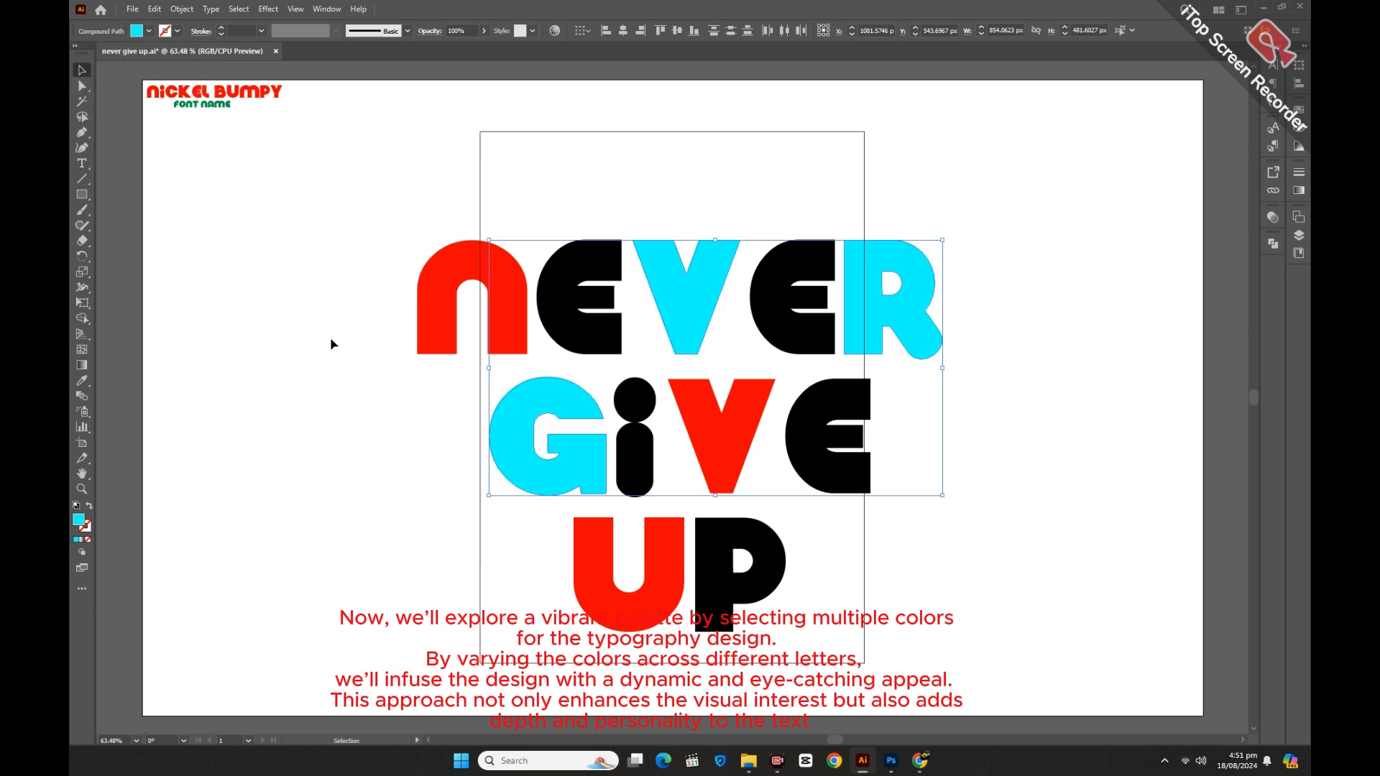
pyautogui.click(335, 345)
# Step: Fill the first E of NEVER and the P of UP with pink
pyautogui.click(580, 340)
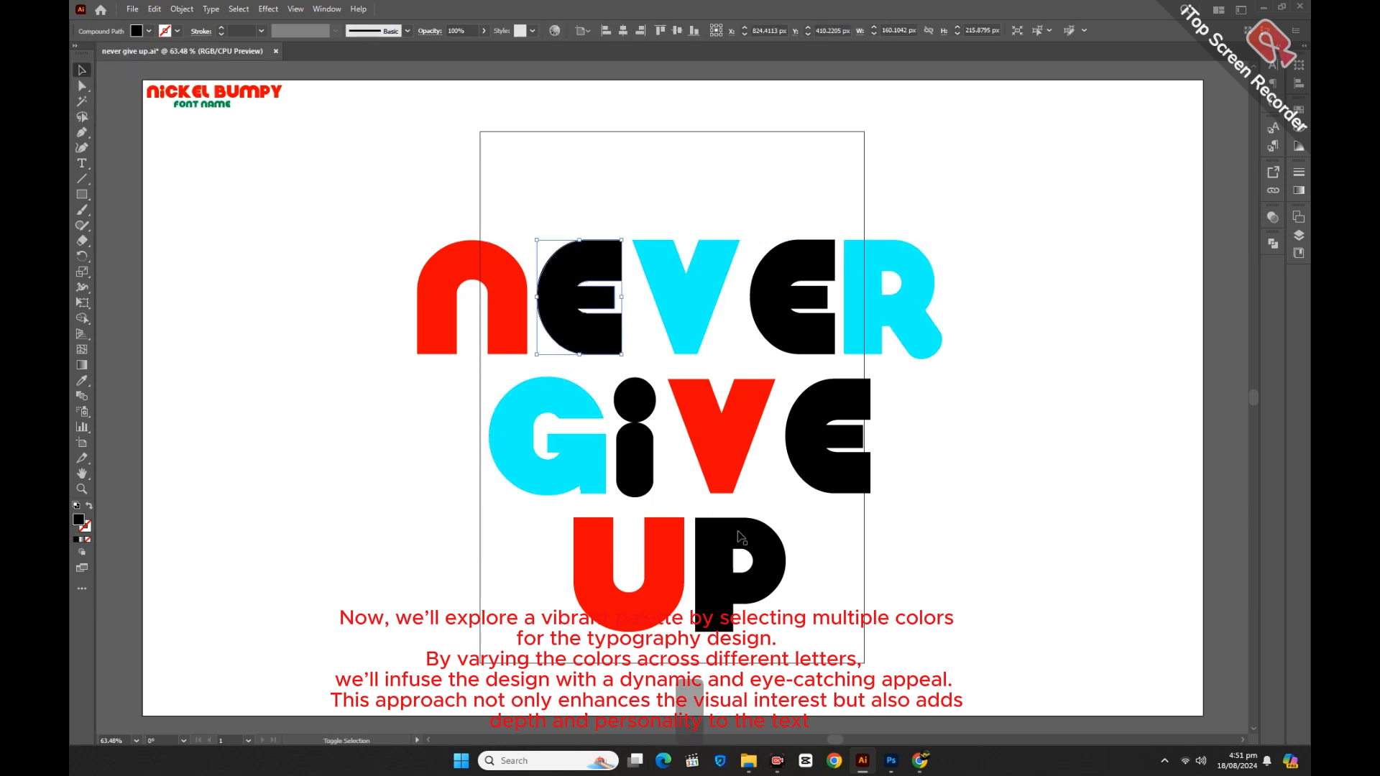
pyautogui.keyDown('shift'); pyautogui.click(744, 560); pyautogui.keyUp('shift')
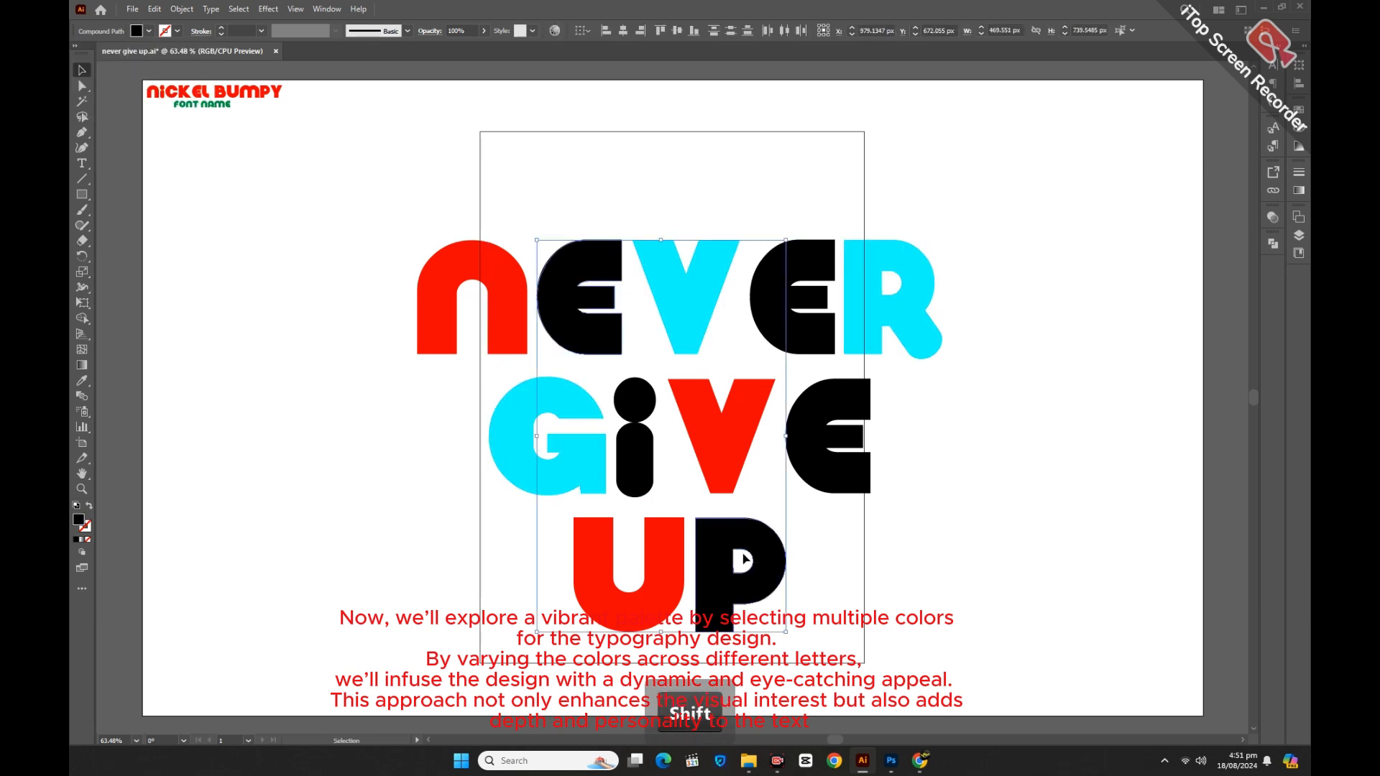
pyautogui.click(135, 32)
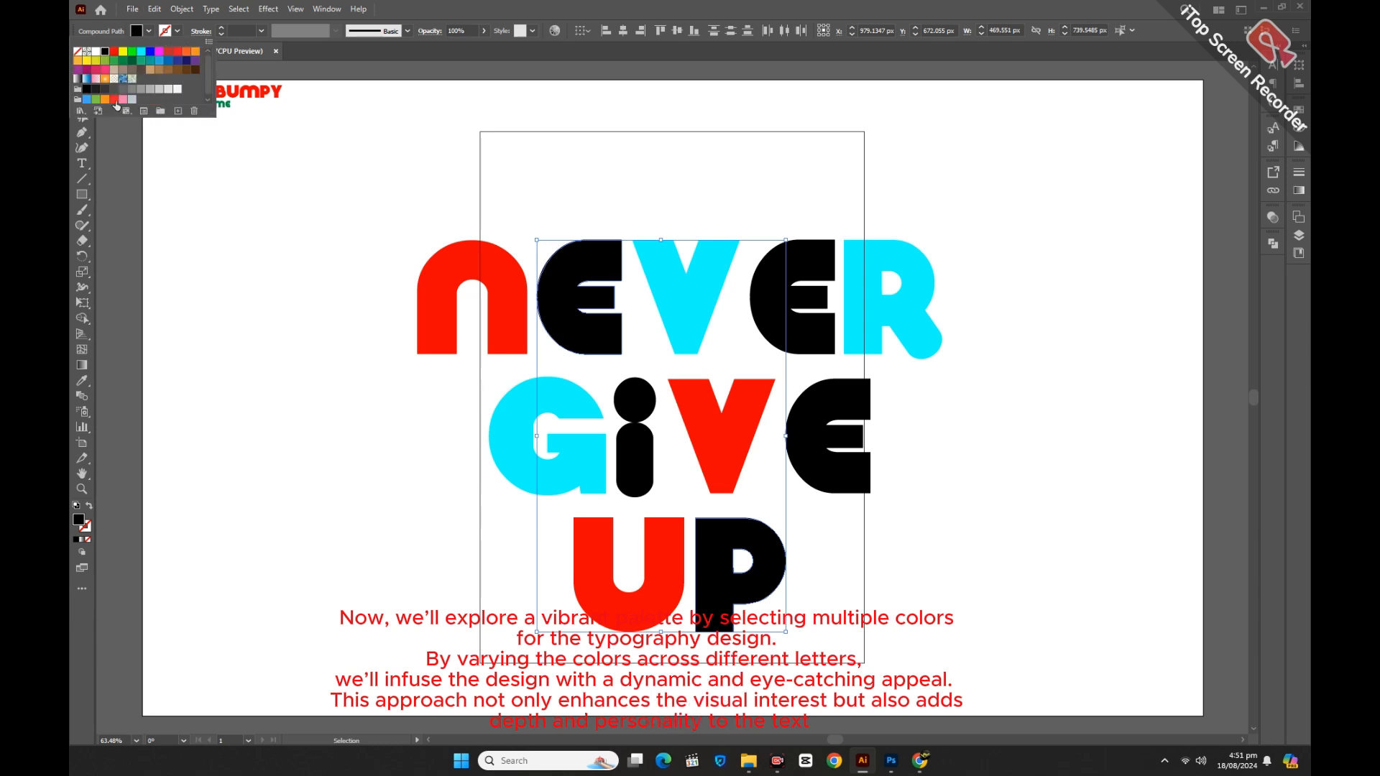
pyautogui.click(113, 100)
pyautogui.click(123, 100)
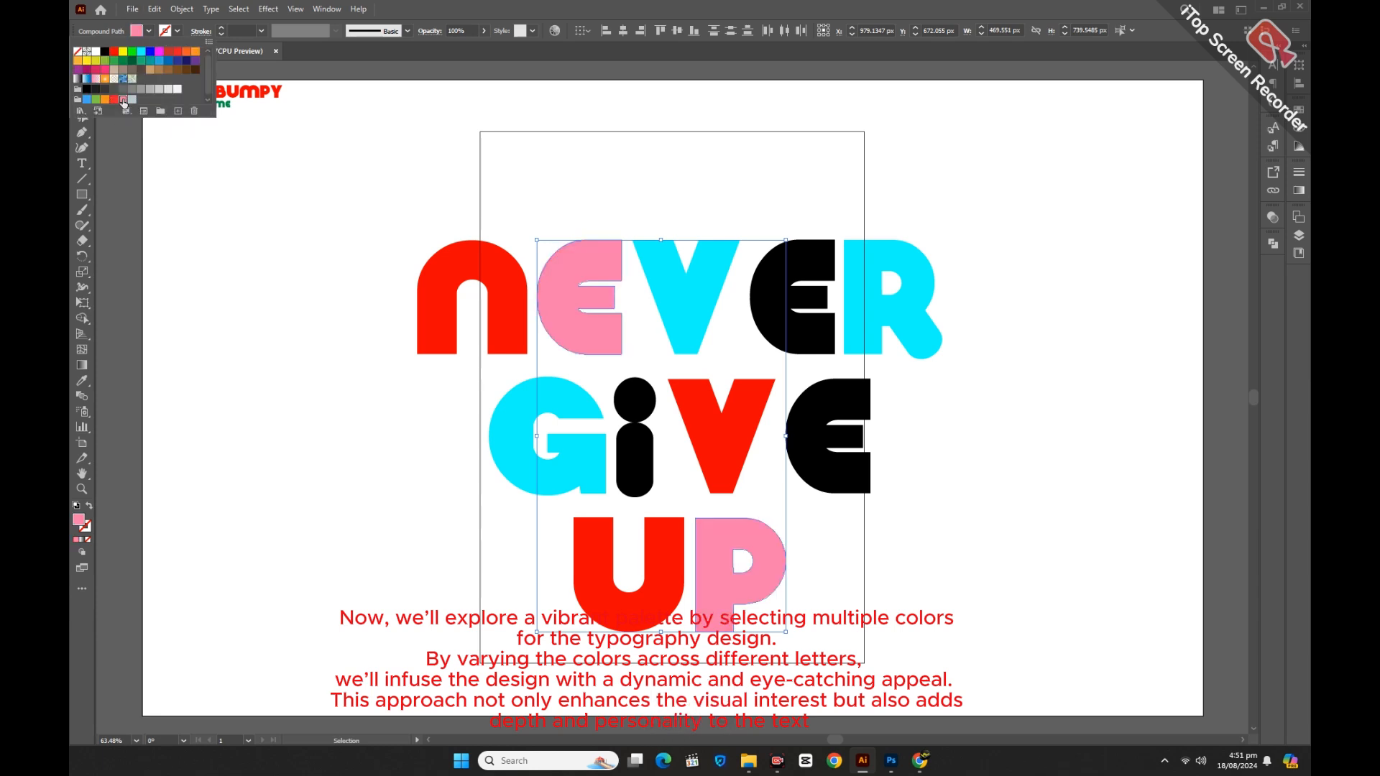
pyautogui.click(320, 369)
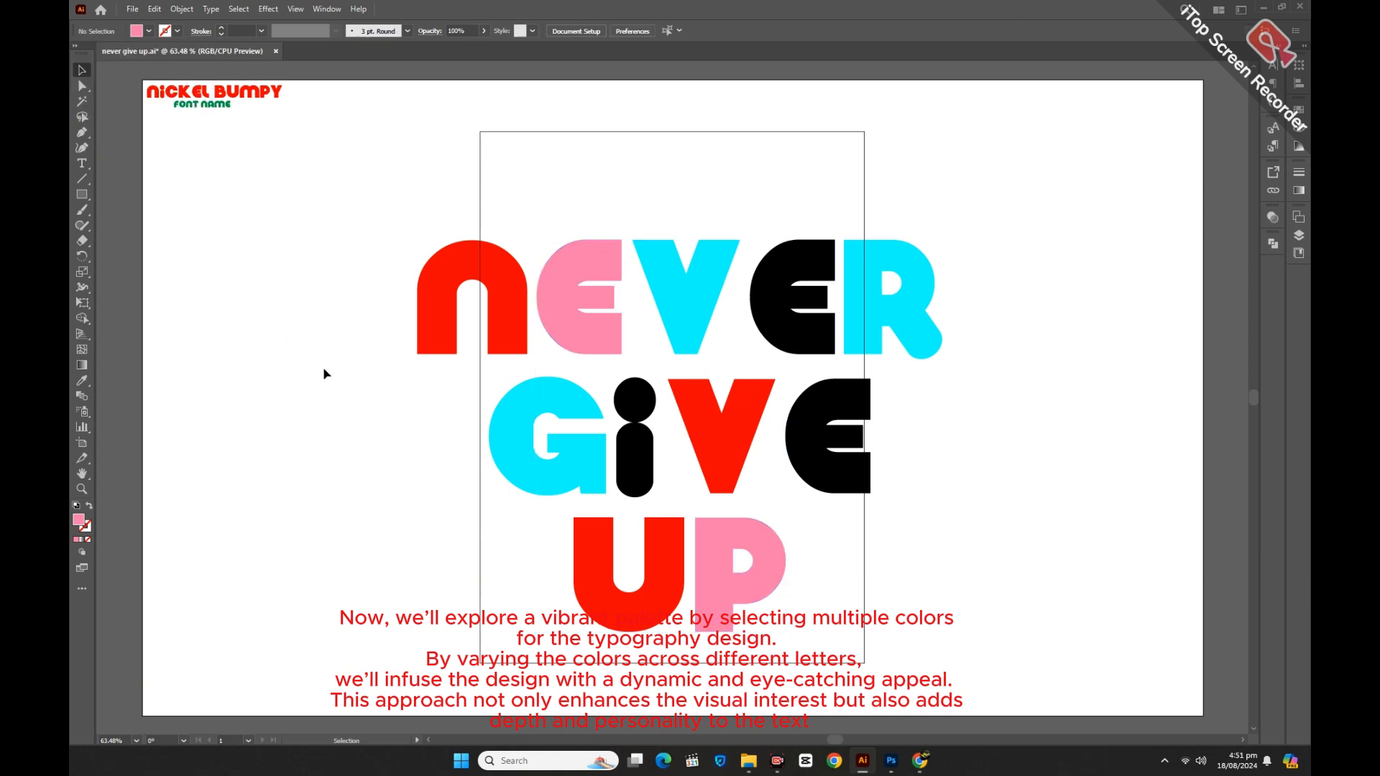
# Step: Fill the second E of NEVER with the muted green swatch
pyautogui.click(799, 336)
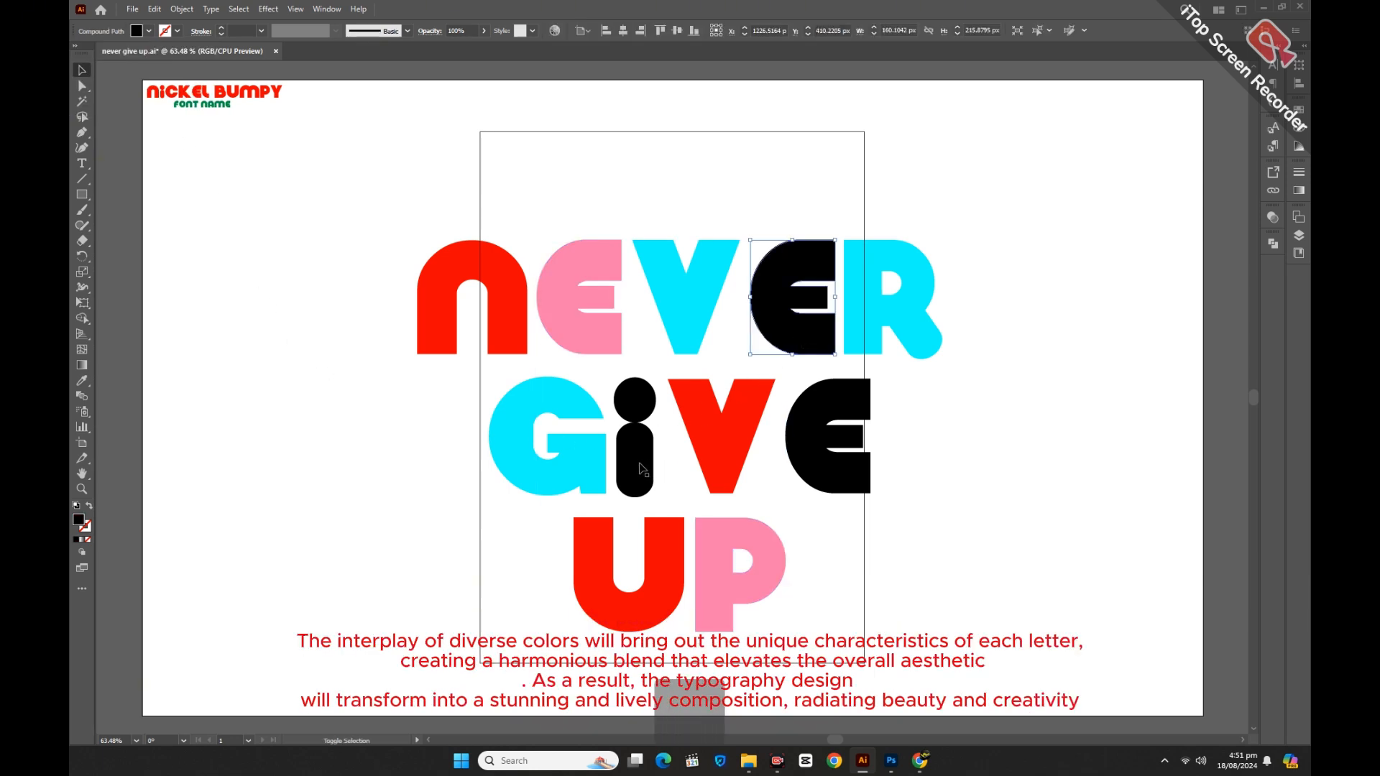
pyautogui.click(136, 31)
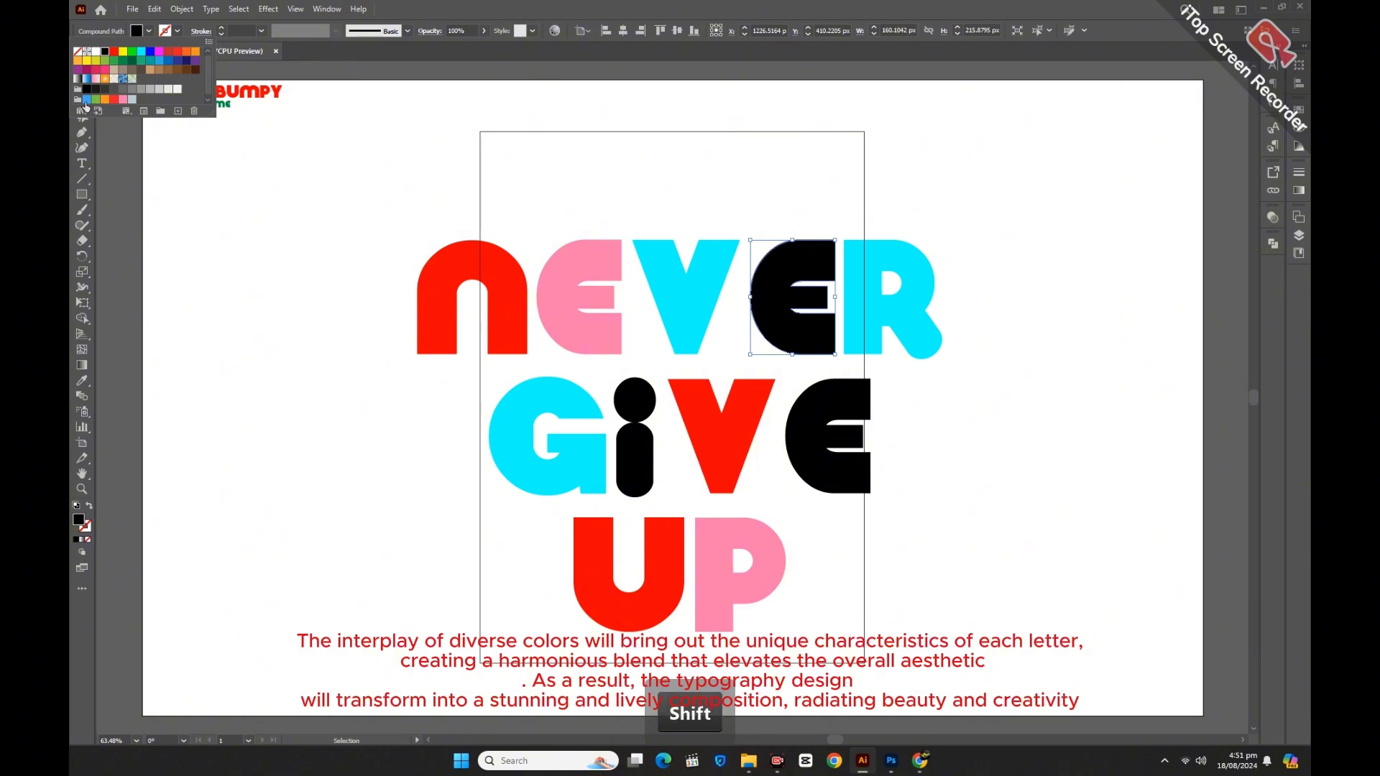
pyautogui.click(96, 99)
pyautogui.click(295, 311)
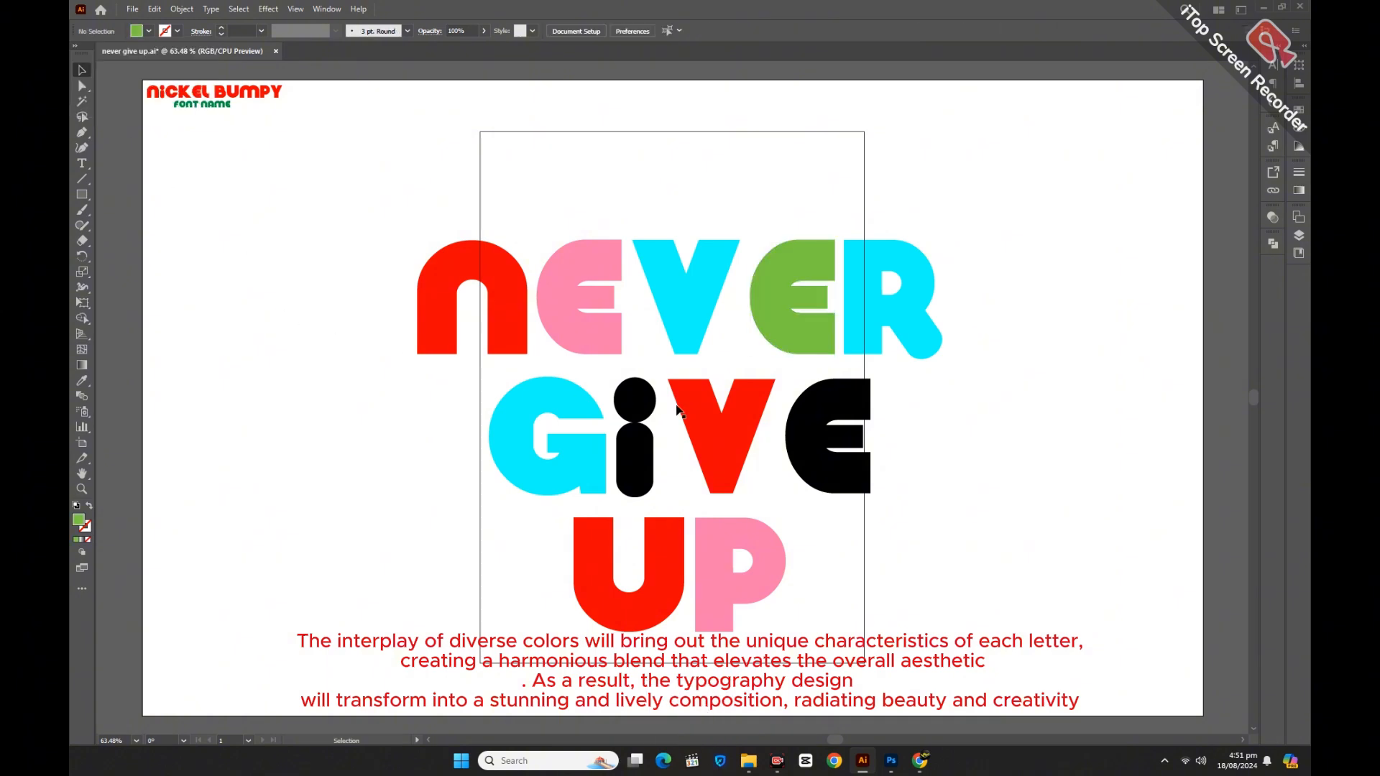
# Step: Fill the E of GIVE with blue, R=63 G=169 B=245
pyautogui.click(833, 472)
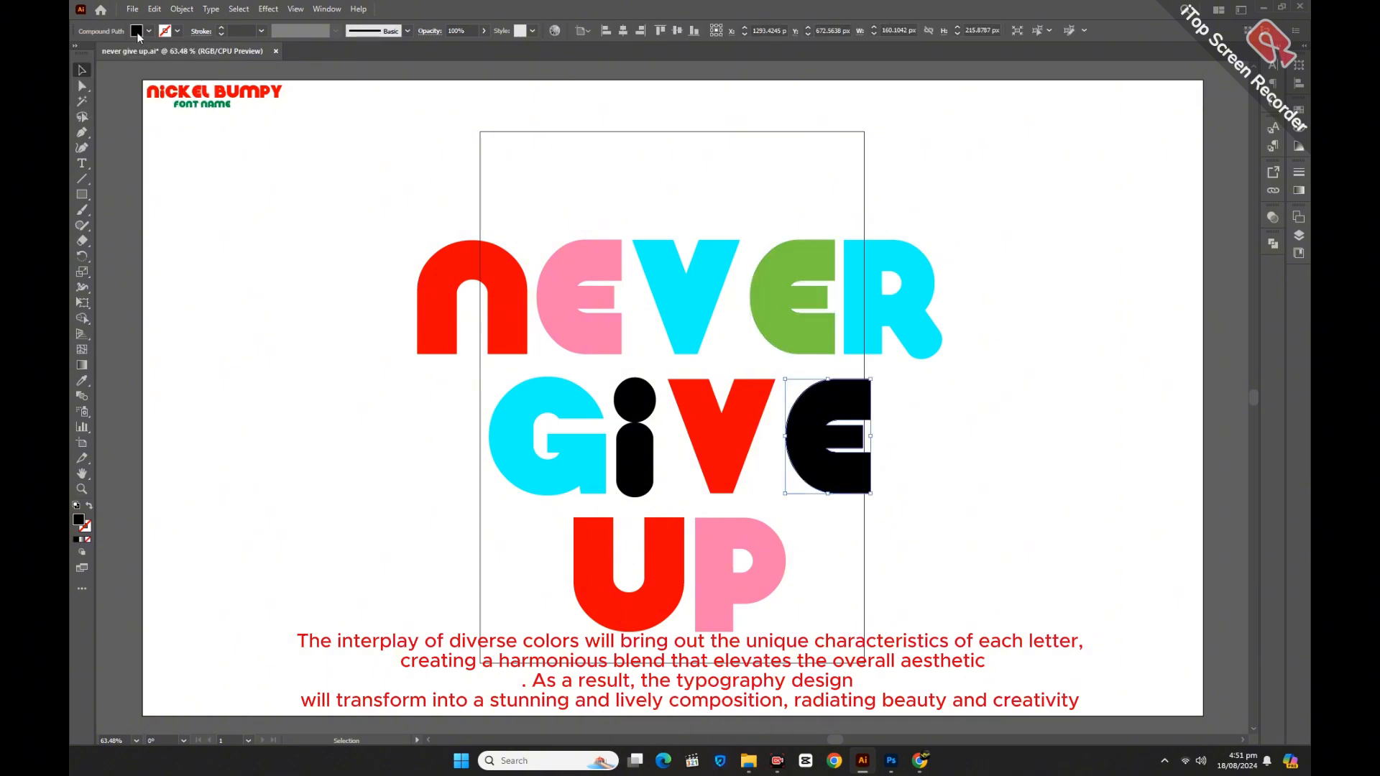
pyautogui.click(136, 32)
pyautogui.click(87, 99)
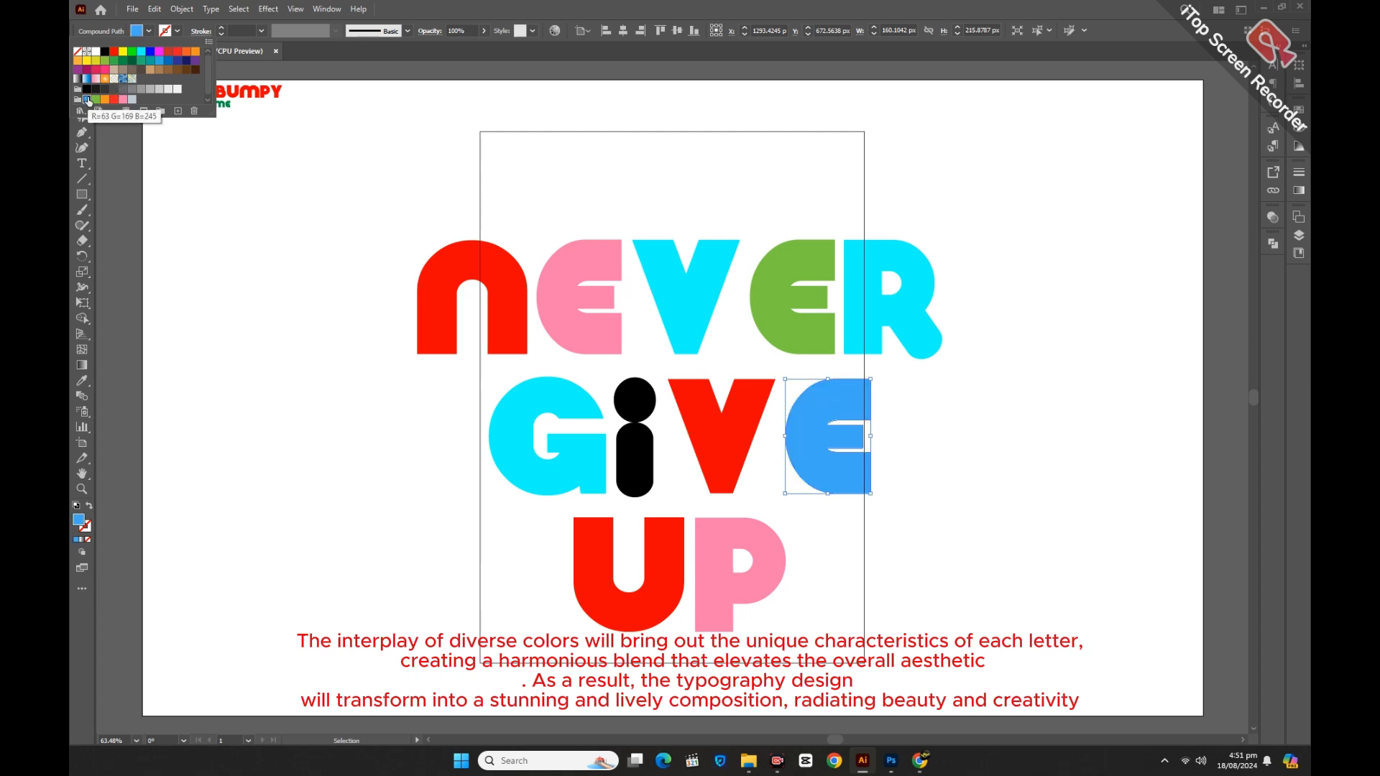
pyautogui.click(338, 373)
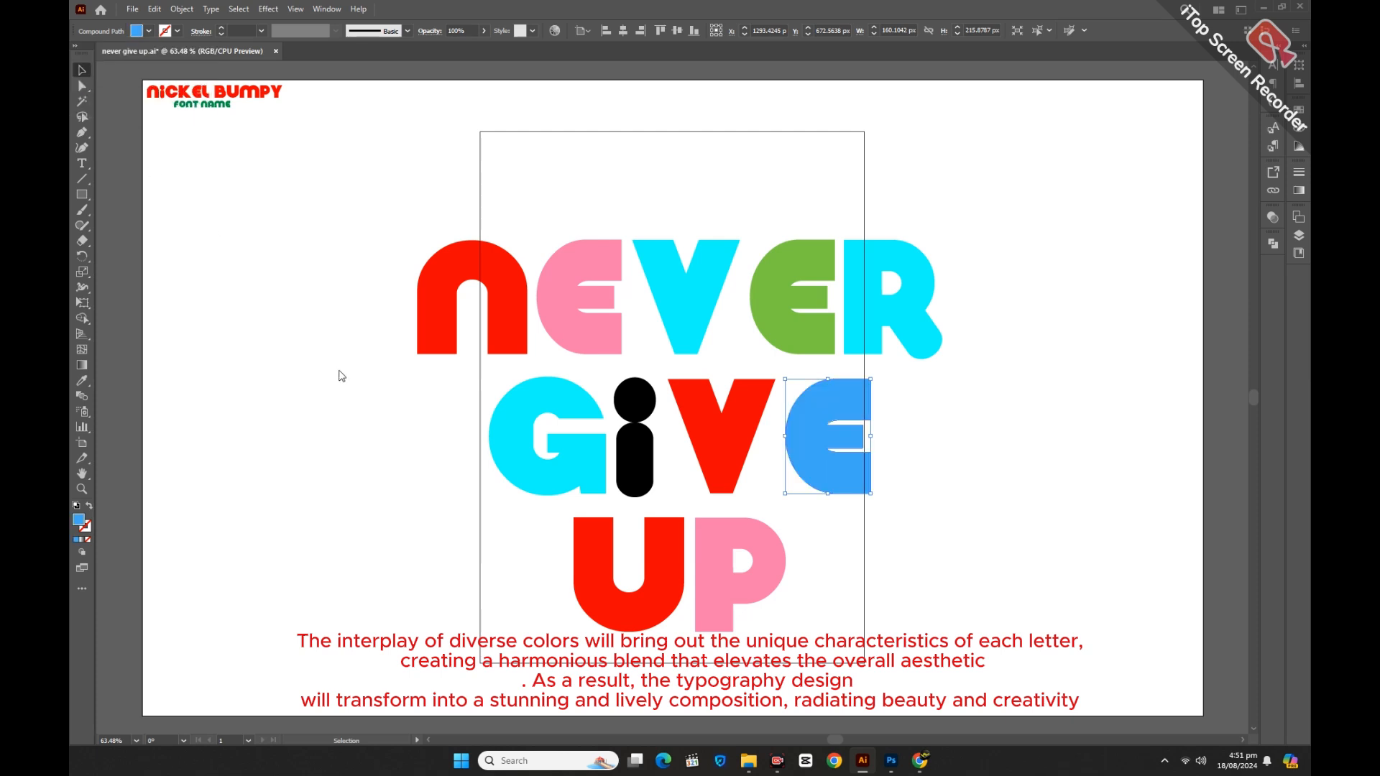
# Step: Fill the I of GIVE with bright green
pyautogui.click(636, 406)
pyautogui.click(137, 33)
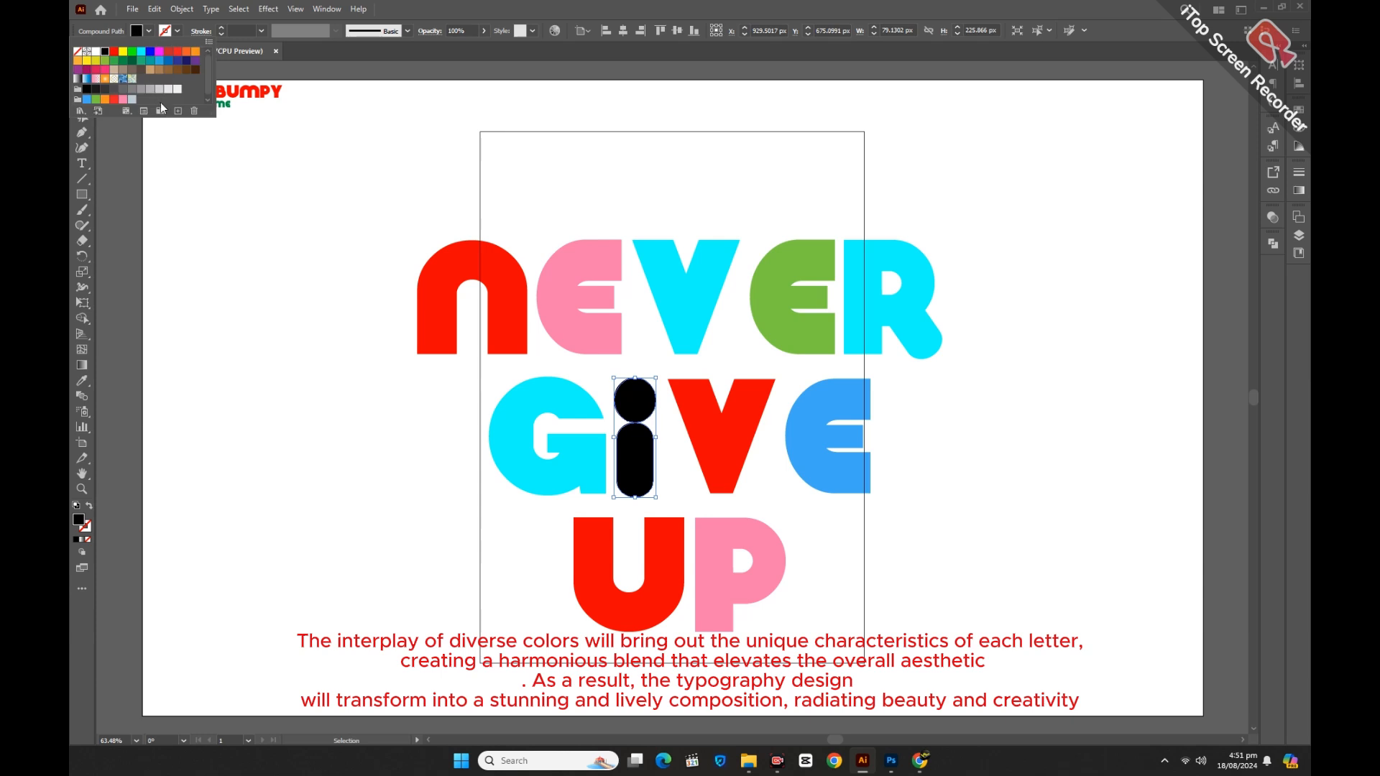
pyautogui.click(167, 90)
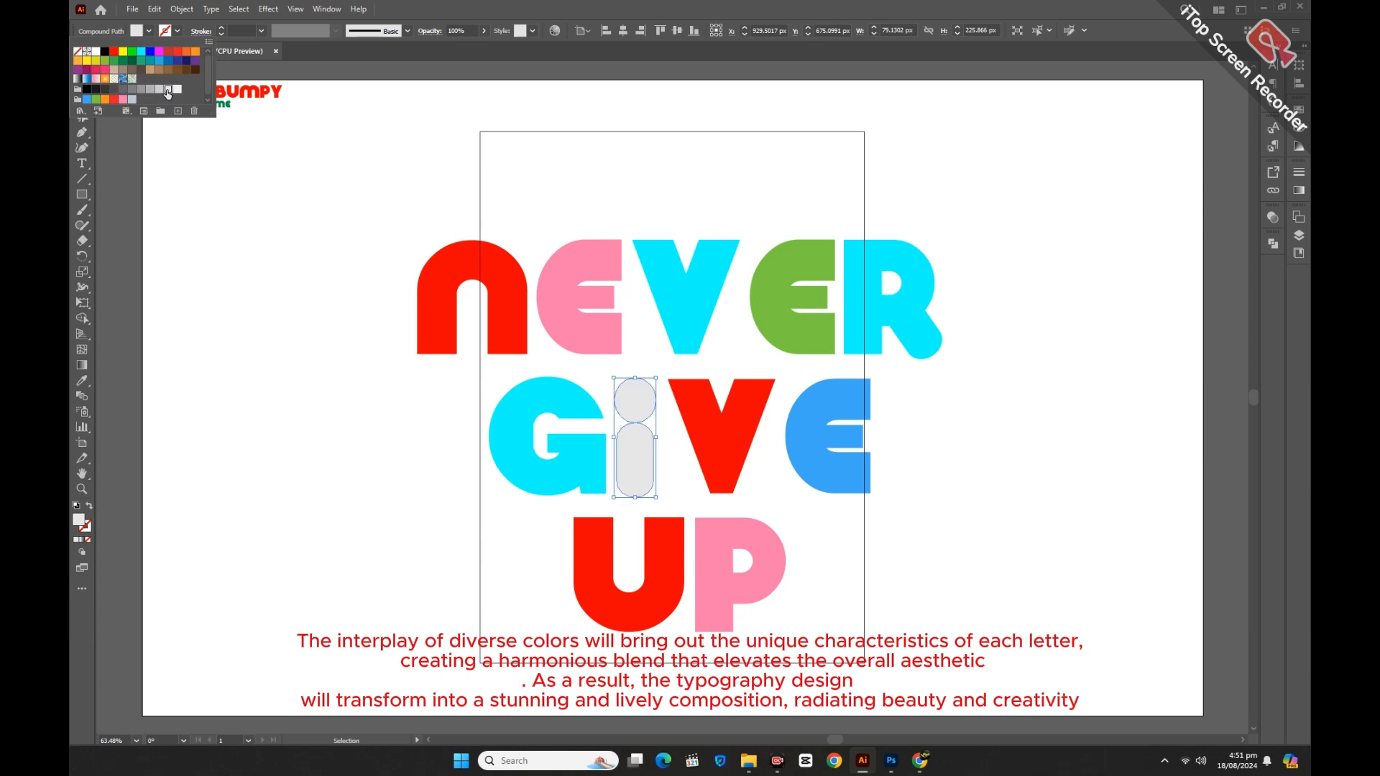
pyautogui.click(130, 53)
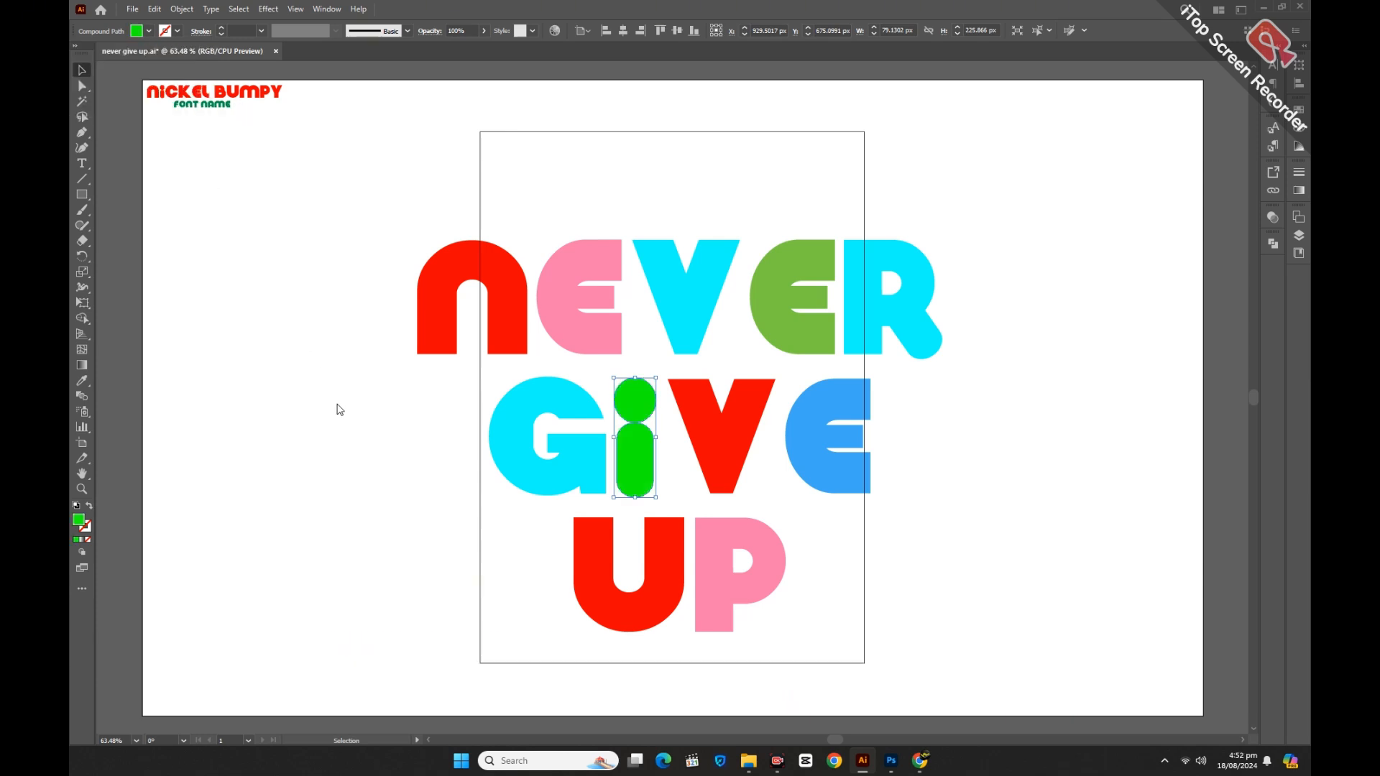
pyautogui.click(472, 492)
# Step: Recolor the P of UP with light orange
pyautogui.click(753, 598)
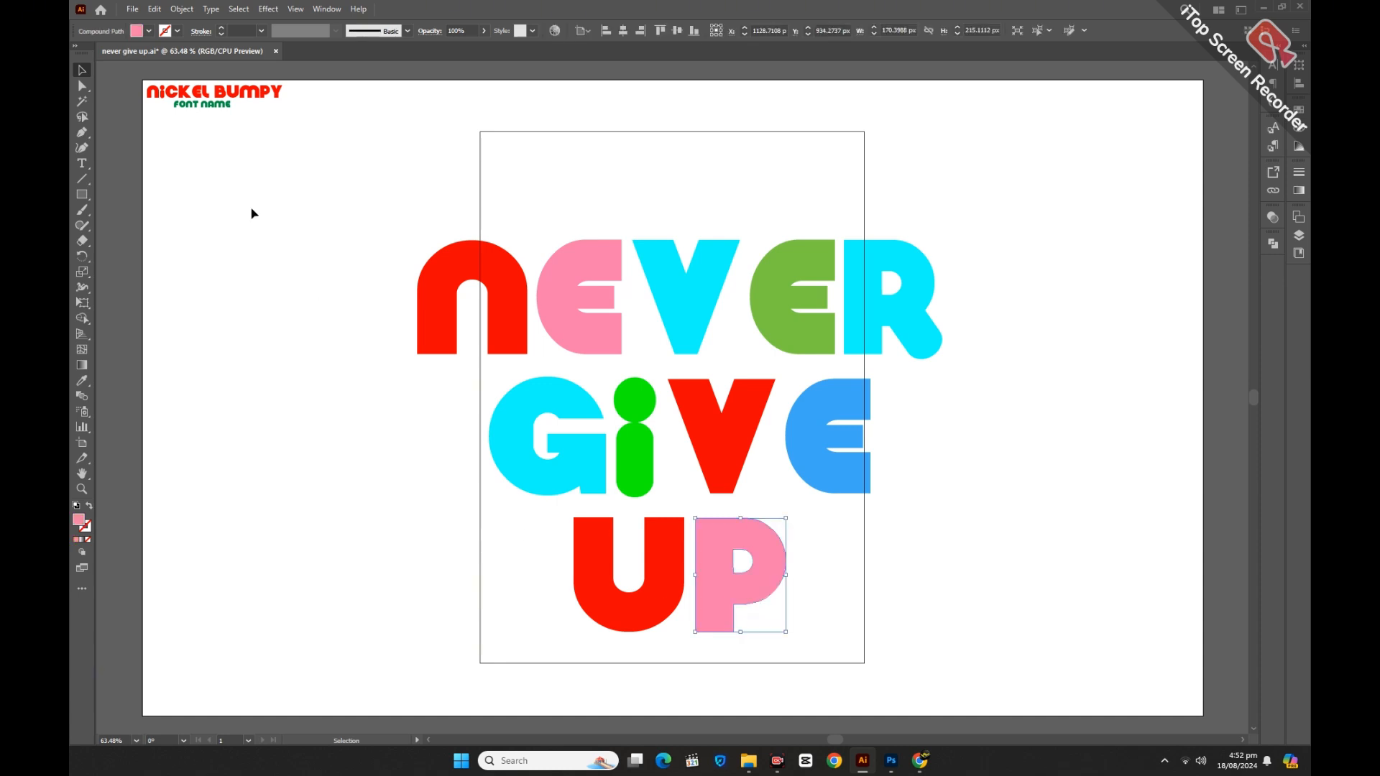
pyautogui.click(143, 32)
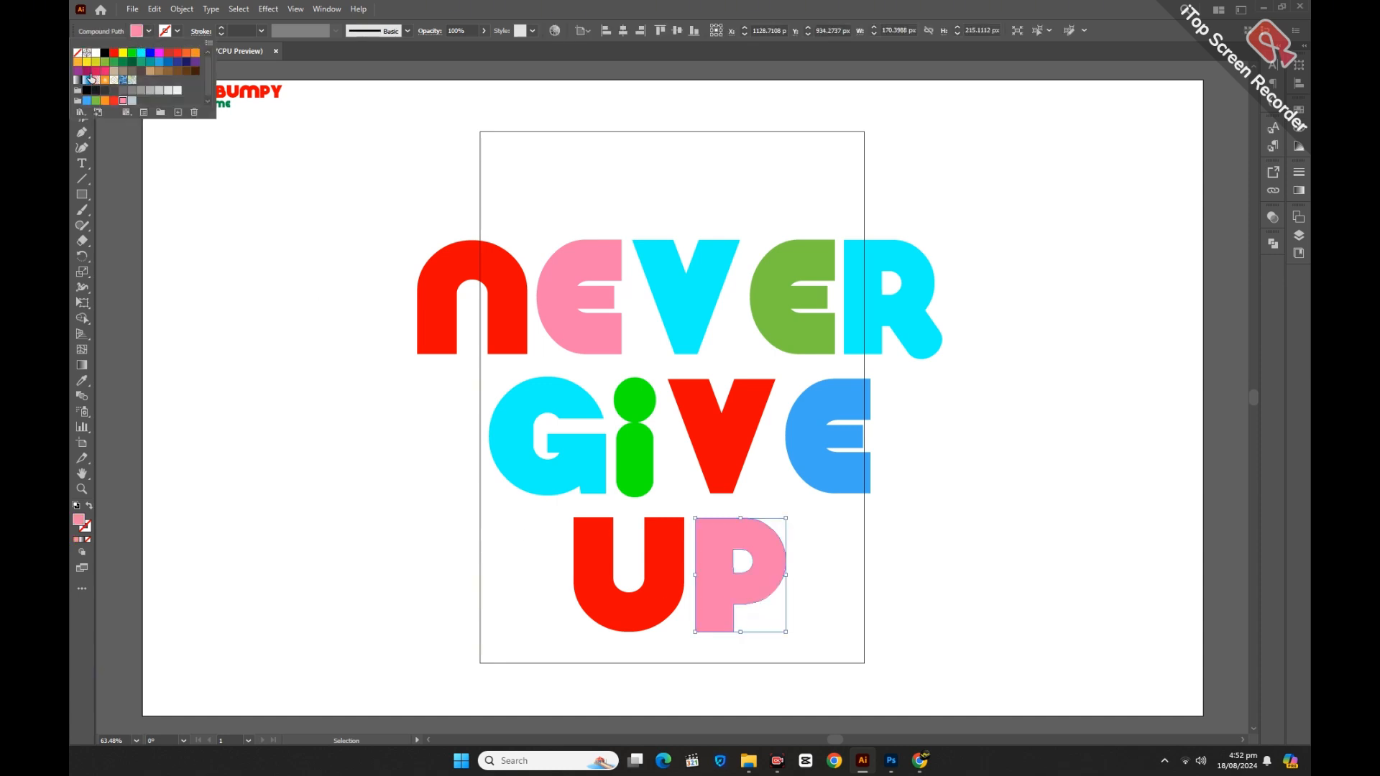
pyautogui.click(78, 62)
pyautogui.click(311, 320)
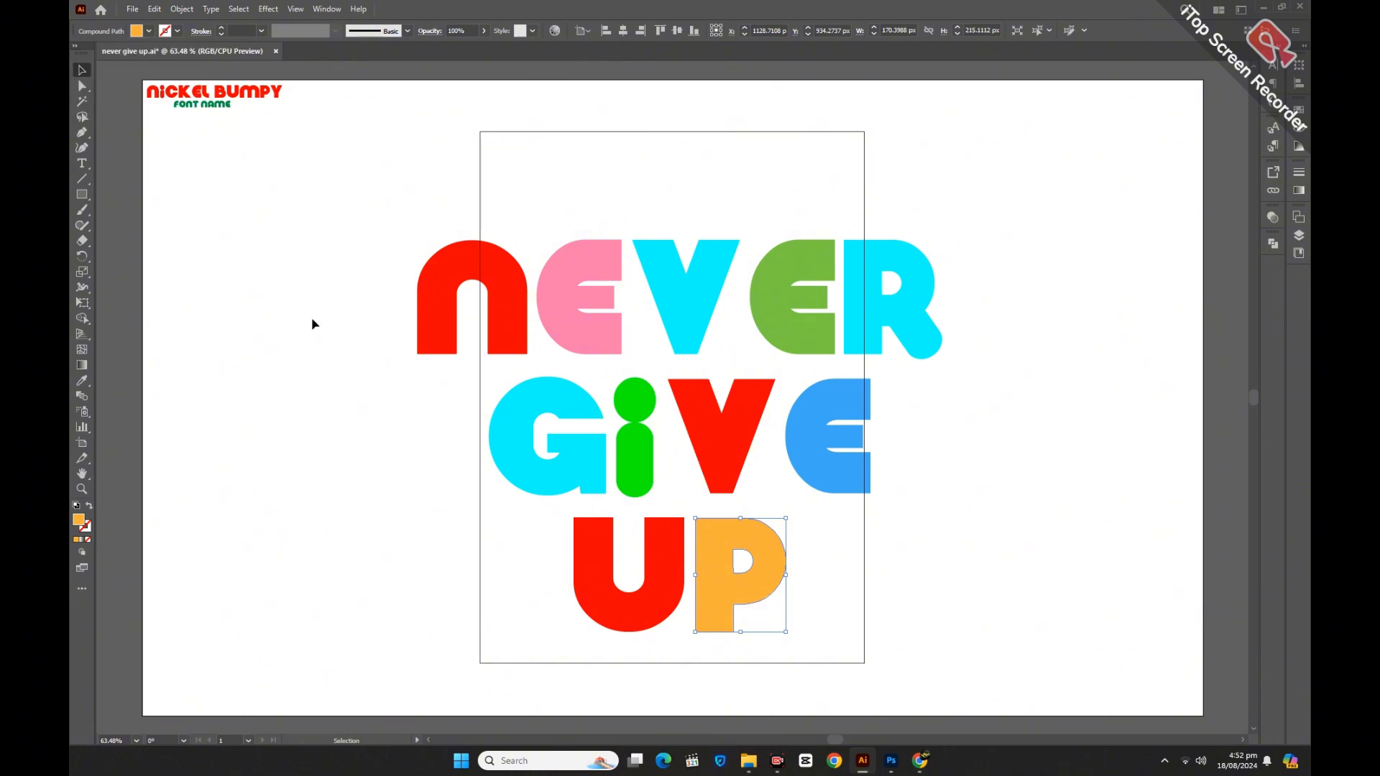
pyautogui.click(313, 323)
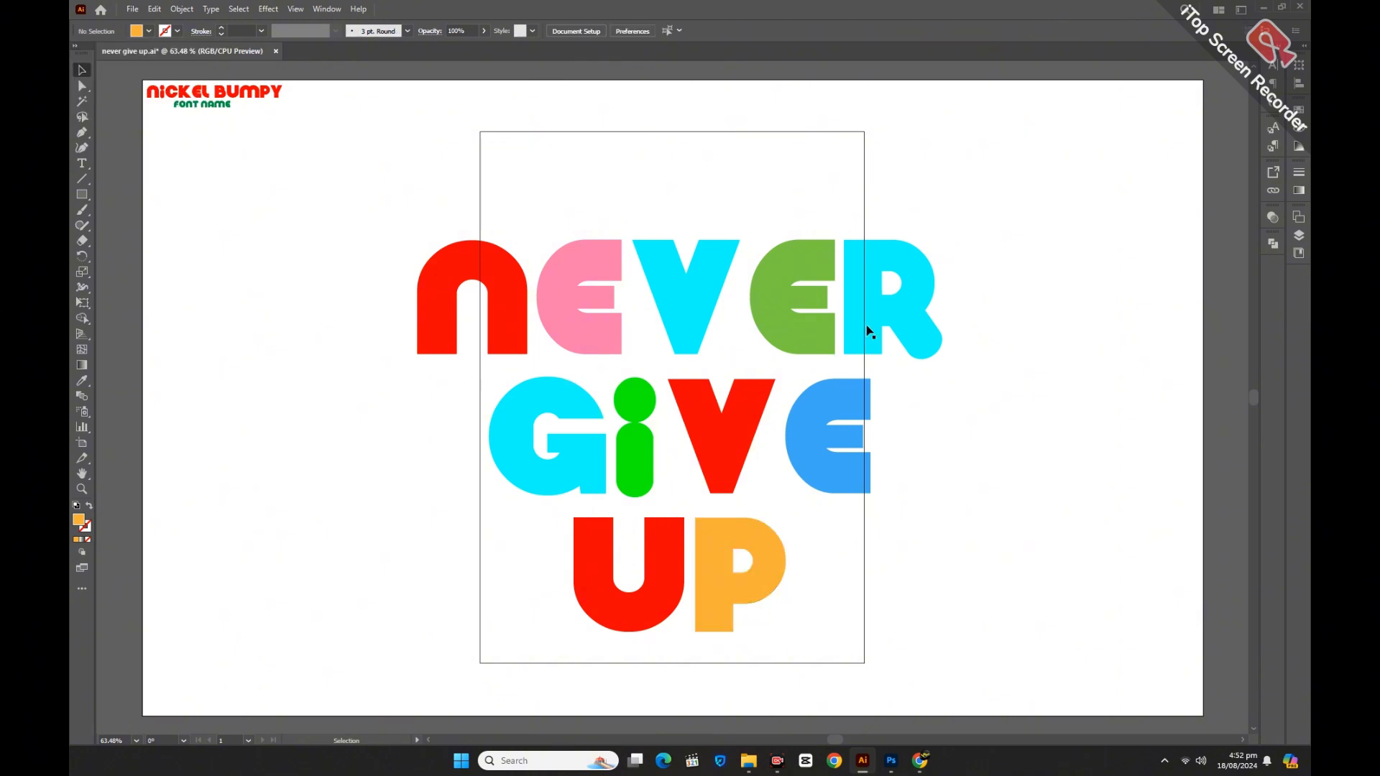
# Step: Recolor the R of NEVER with light blue-gray
pyautogui.click(901, 317)
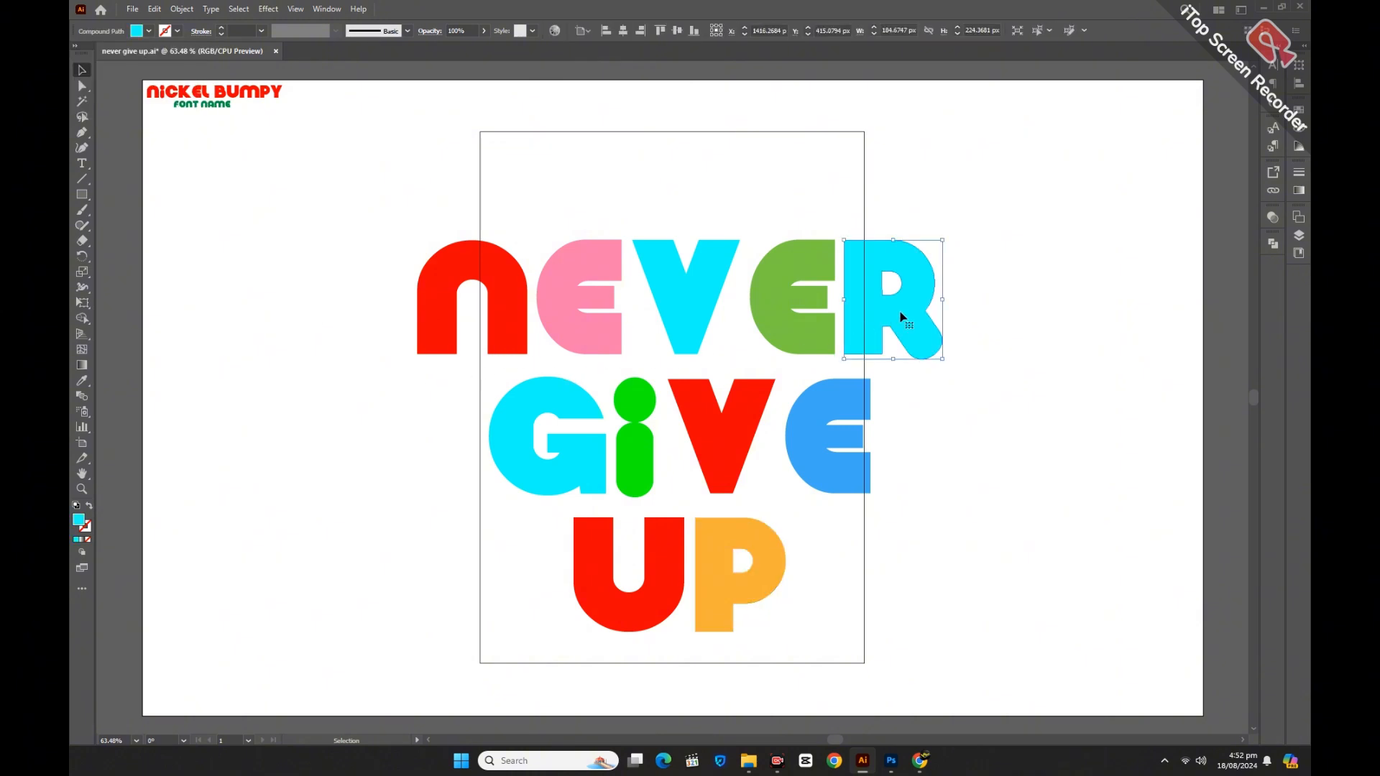
pyautogui.click(141, 31)
pyautogui.click(186, 53)
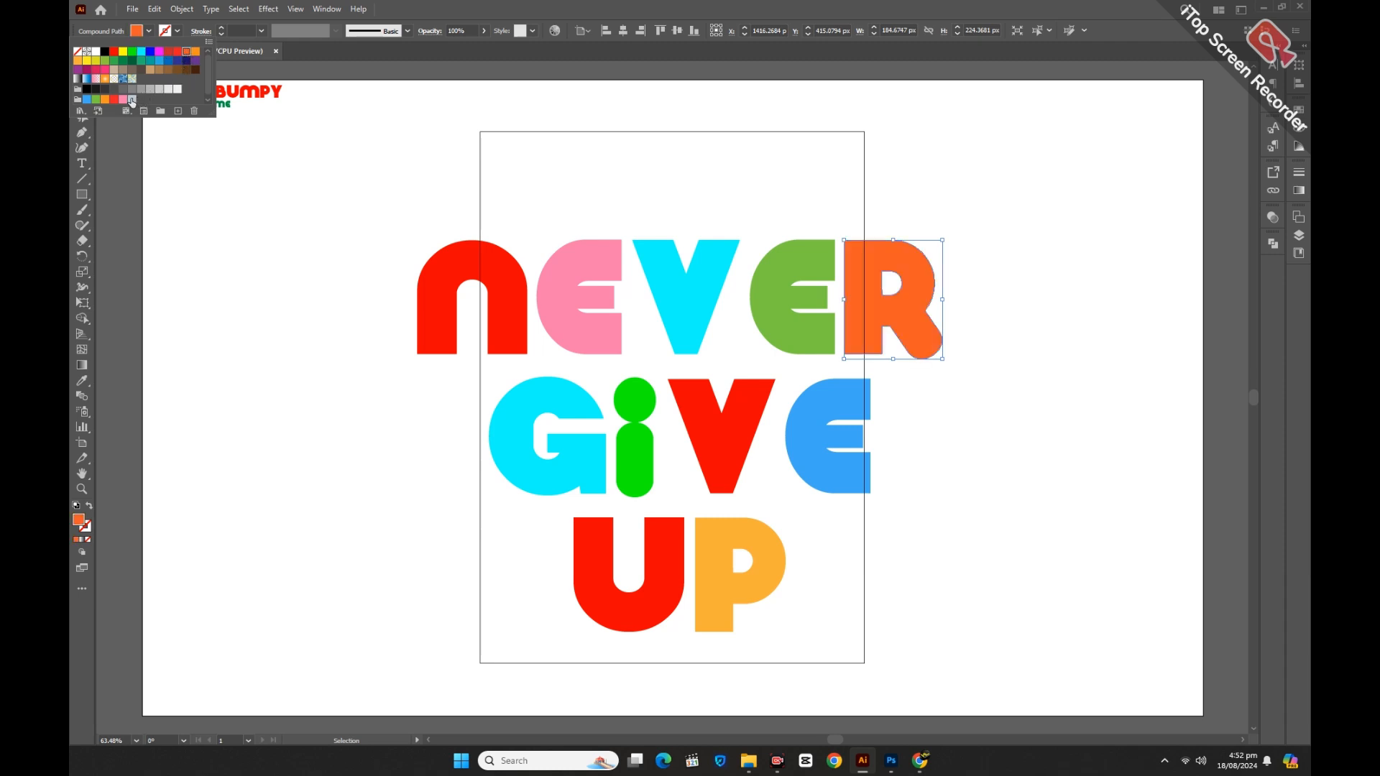
pyautogui.click(132, 100)
pyautogui.click(283, 317)
pyautogui.click(284, 317)
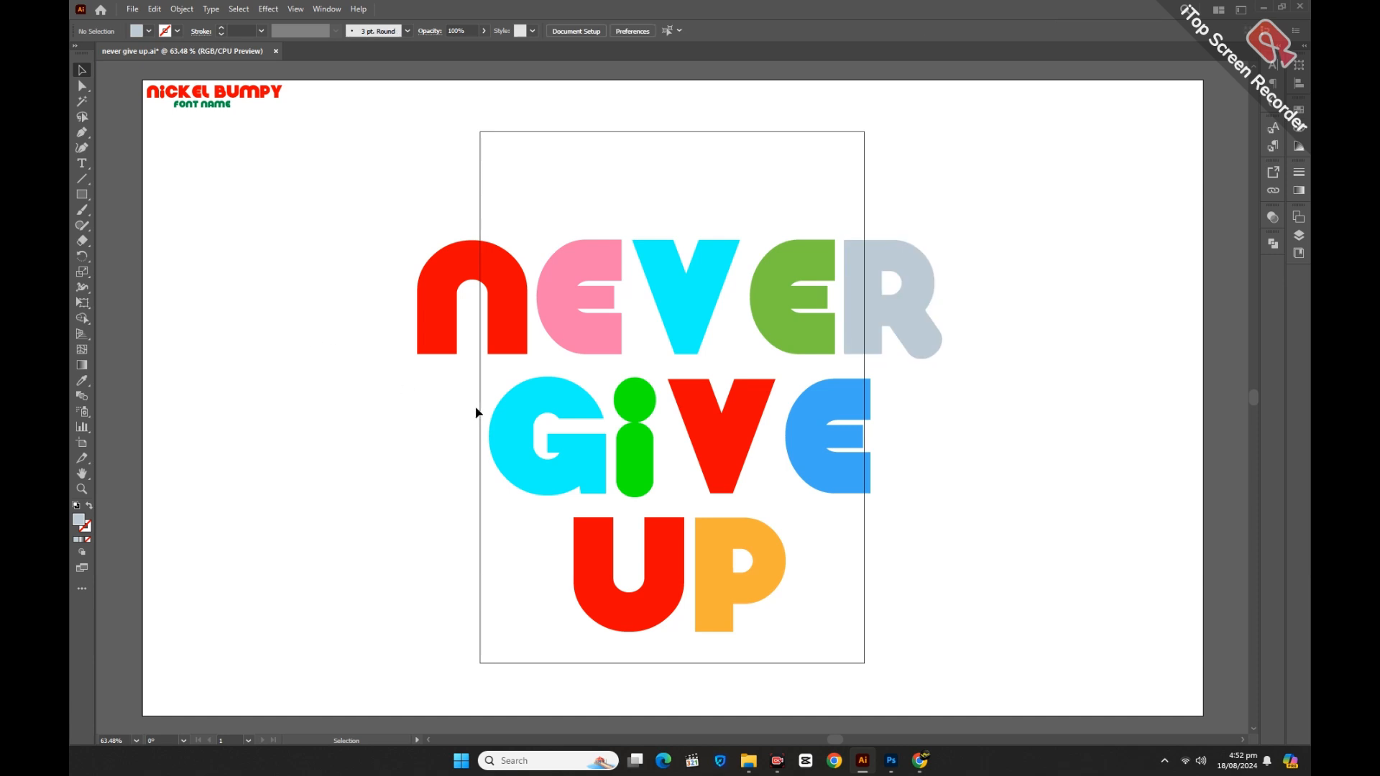
# Step: Recolor the V of GIVE with yellow
pyautogui.click(737, 438)
pyautogui.click(135, 32)
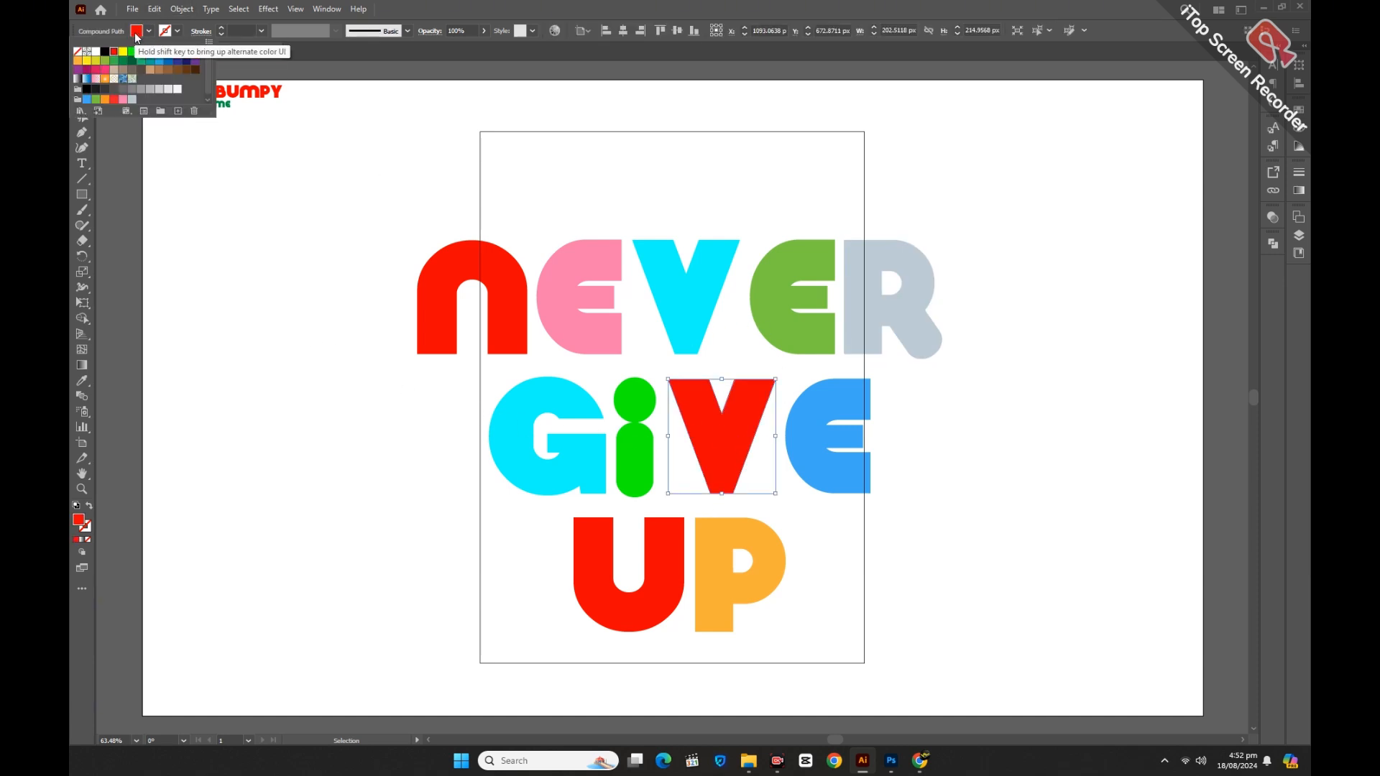
pyautogui.click(123, 52)
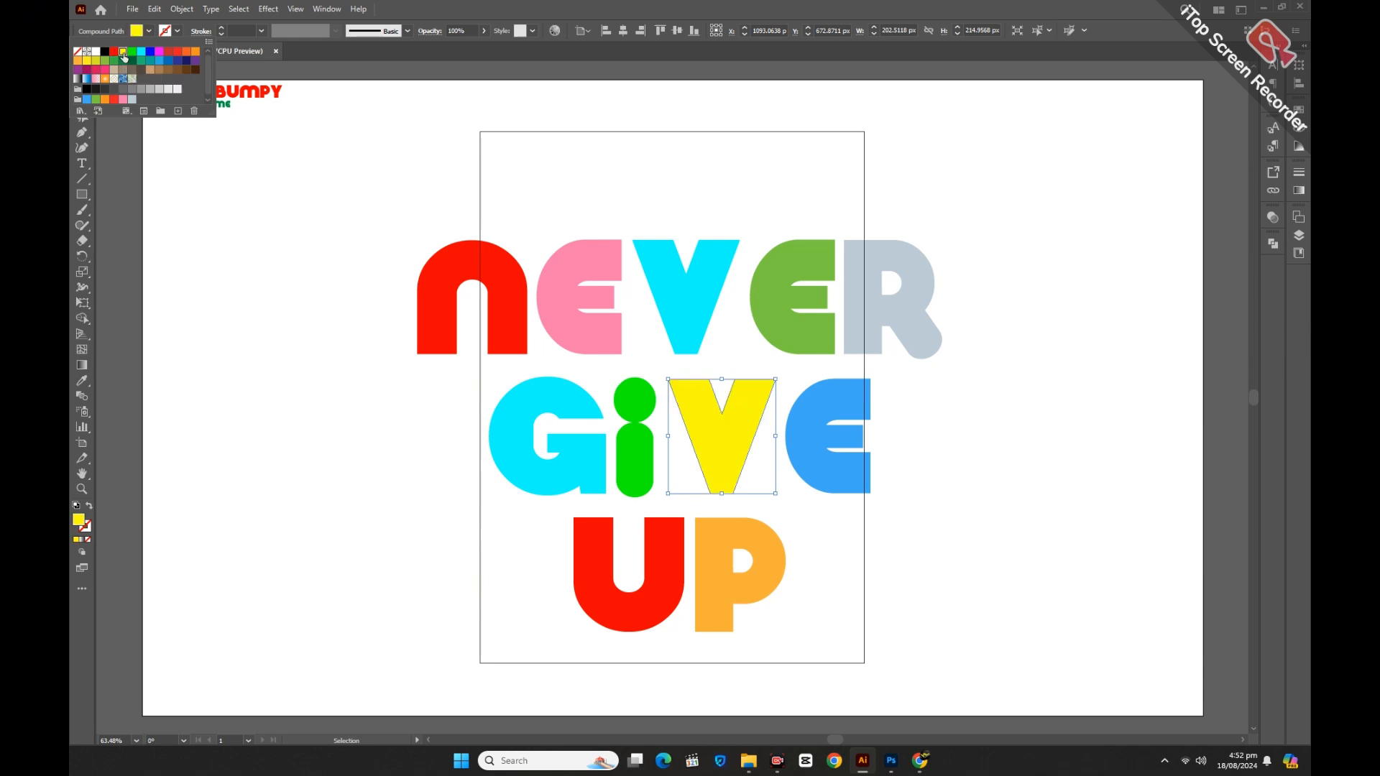
pyautogui.click(325, 367)
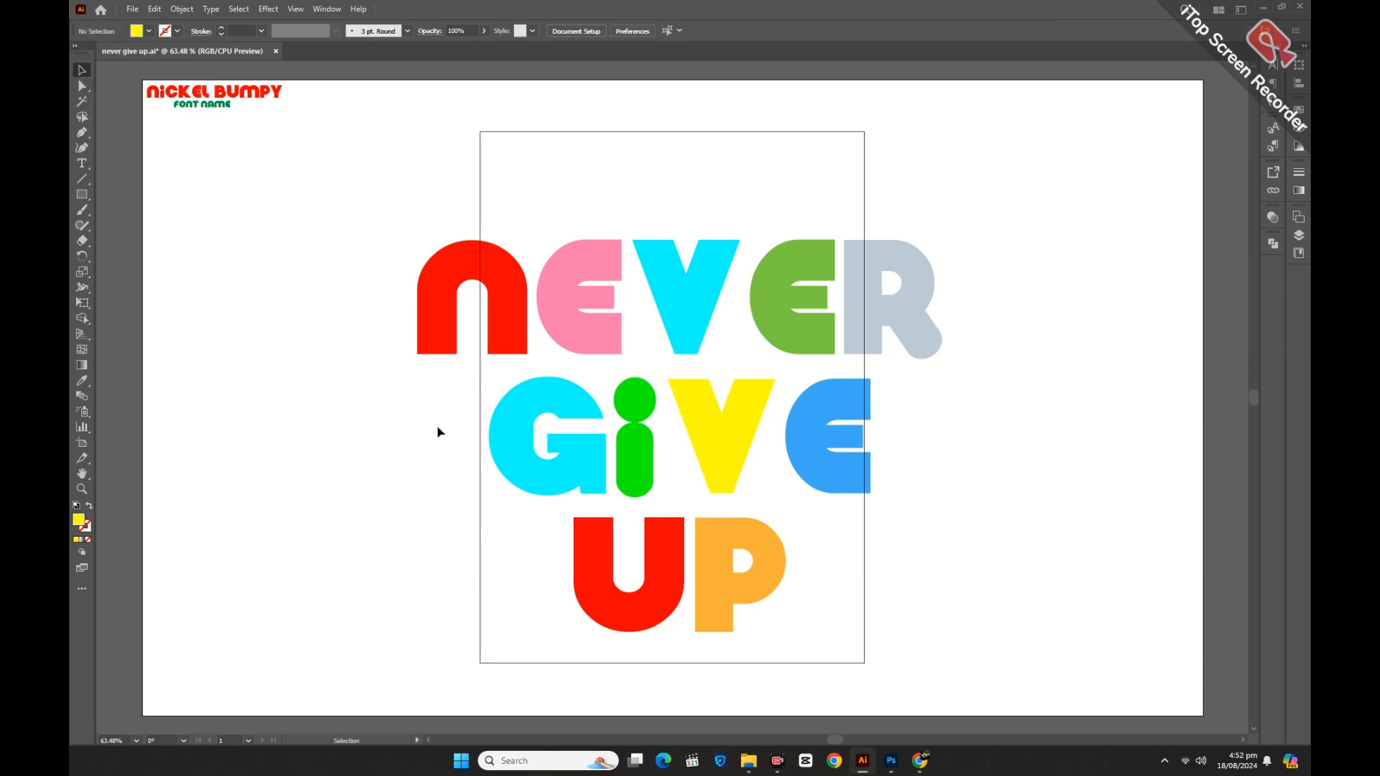
# Step: Copy all the letters, paste the duplicates directly behind the originals, and fill the duplicates with white
pyautogui.moveTo(413, 190); pyautogui.dragTo(971, 662)
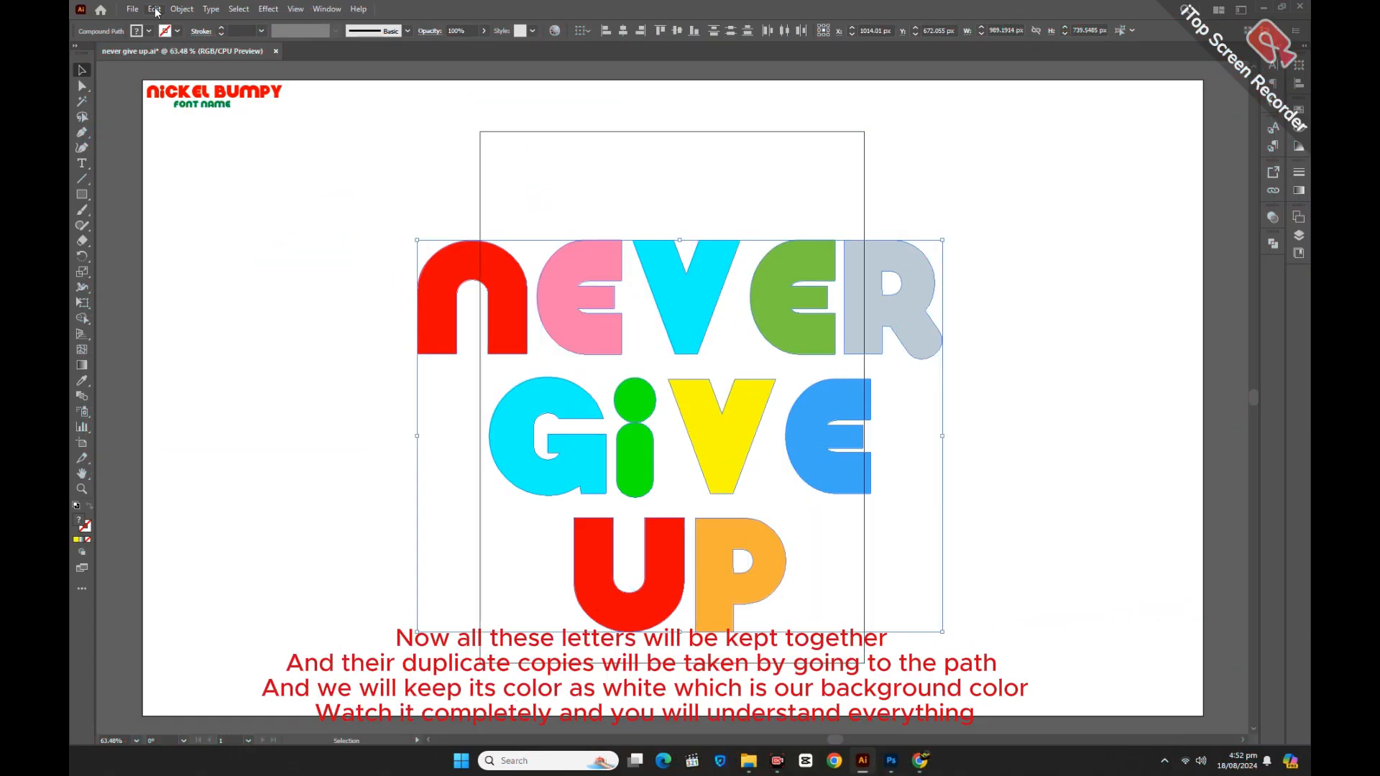
pyautogui.click(155, 9)
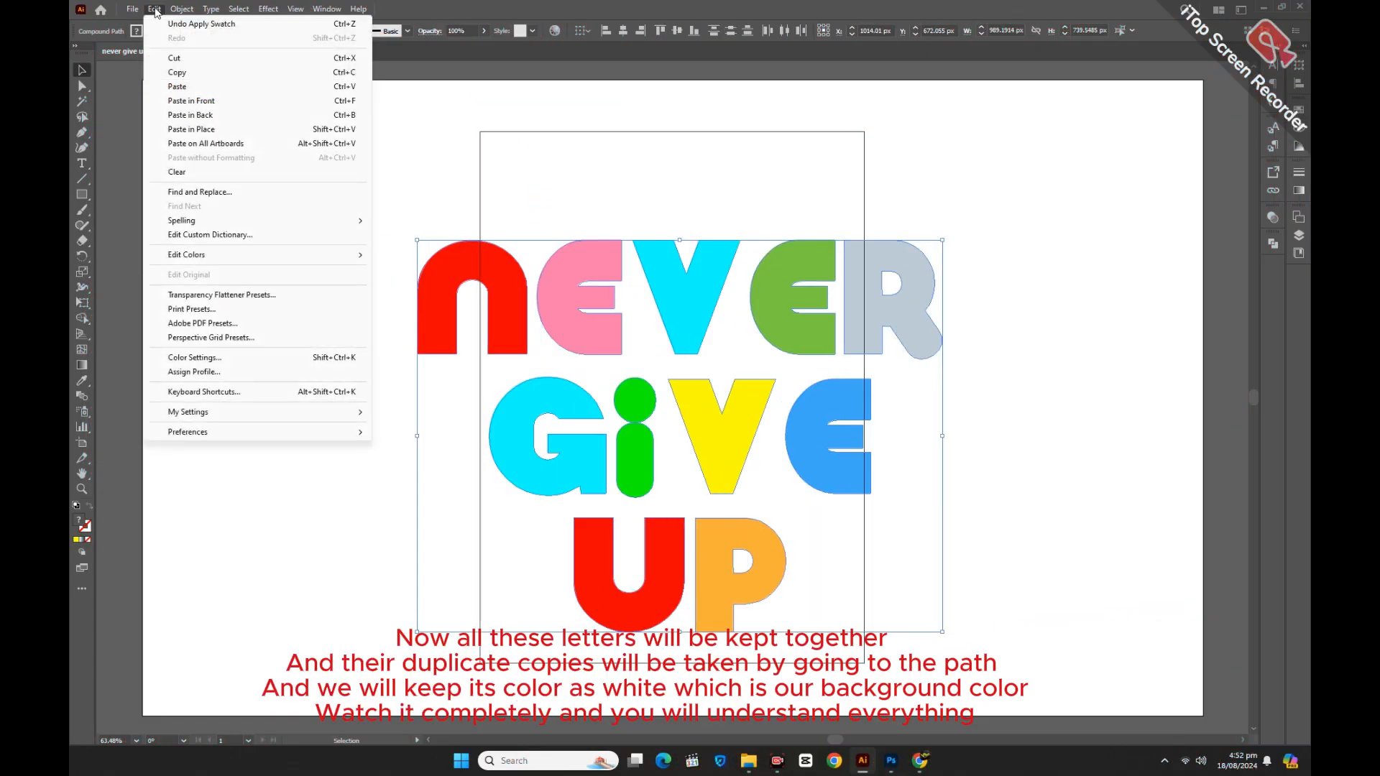
pyautogui.click(179, 74)
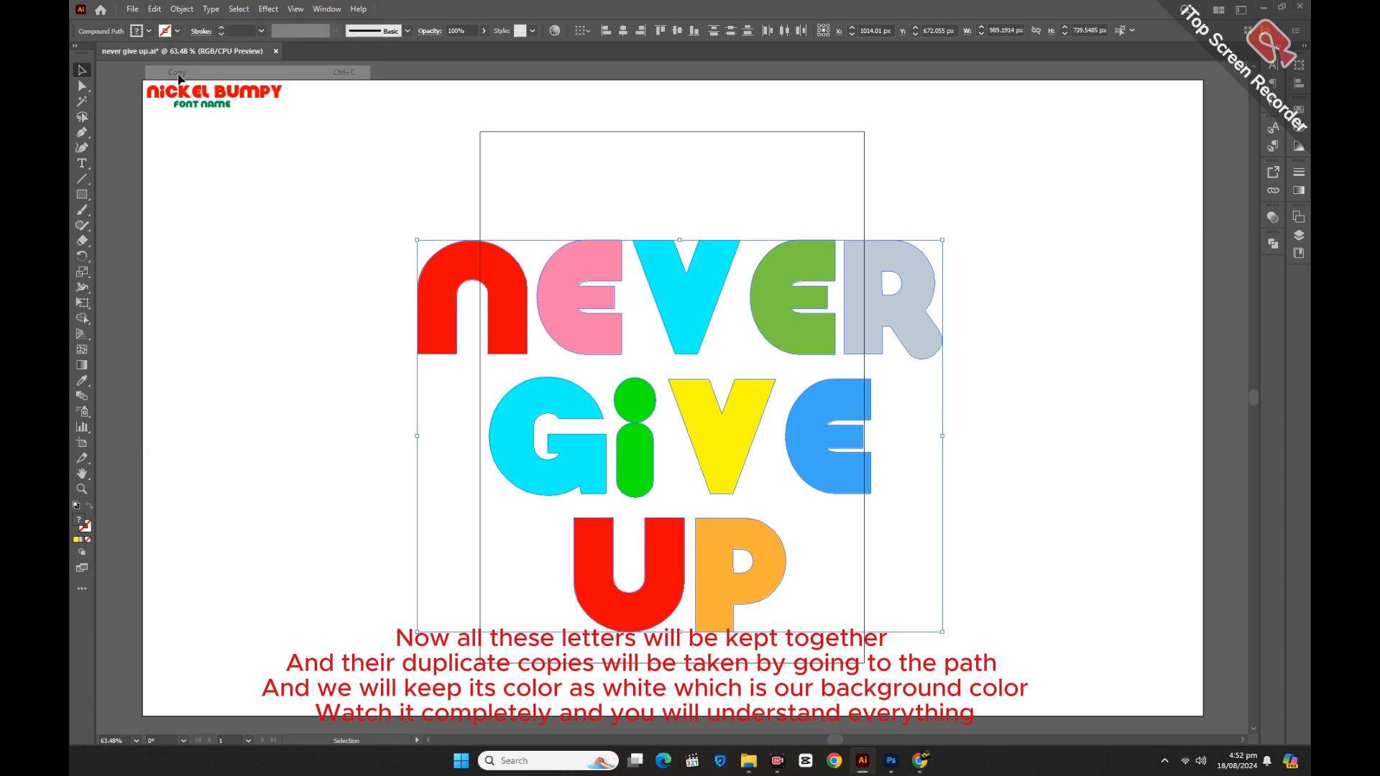
pyautogui.click(152, 9)
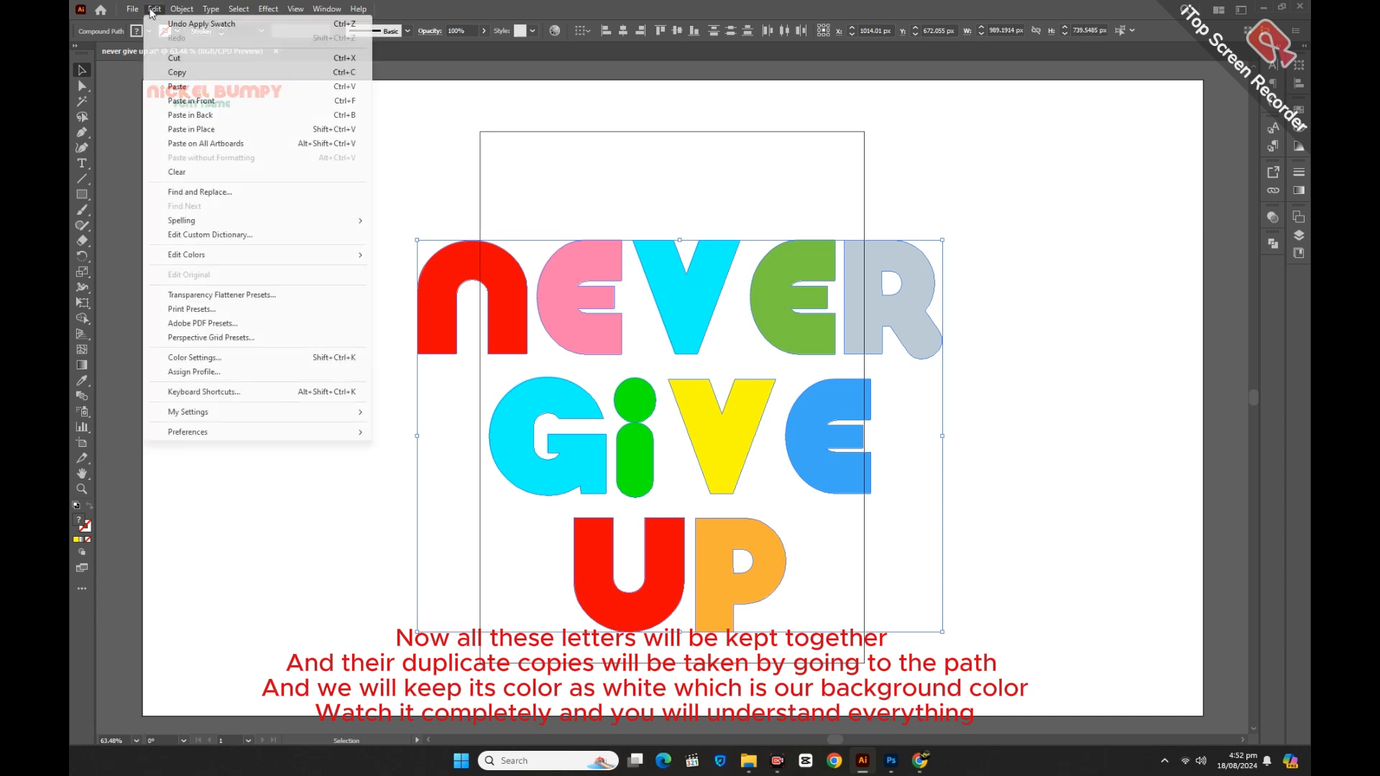
pyautogui.click(190, 115)
pyautogui.click(136, 32)
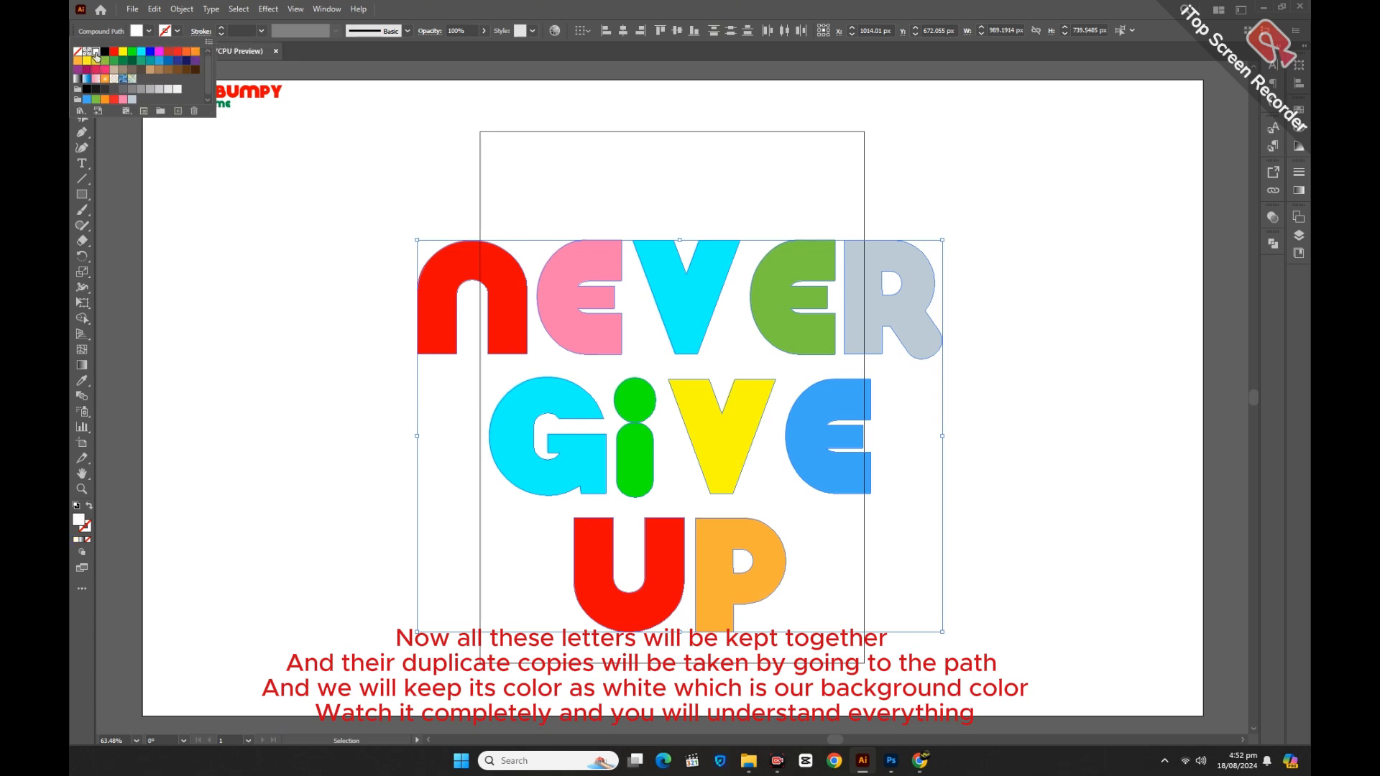
# Step: Apply an Offset Path effect of 10 px with Round joins to the white letter duplicates
pyautogui.click(266, 10)
pyautogui.click(268, 10)
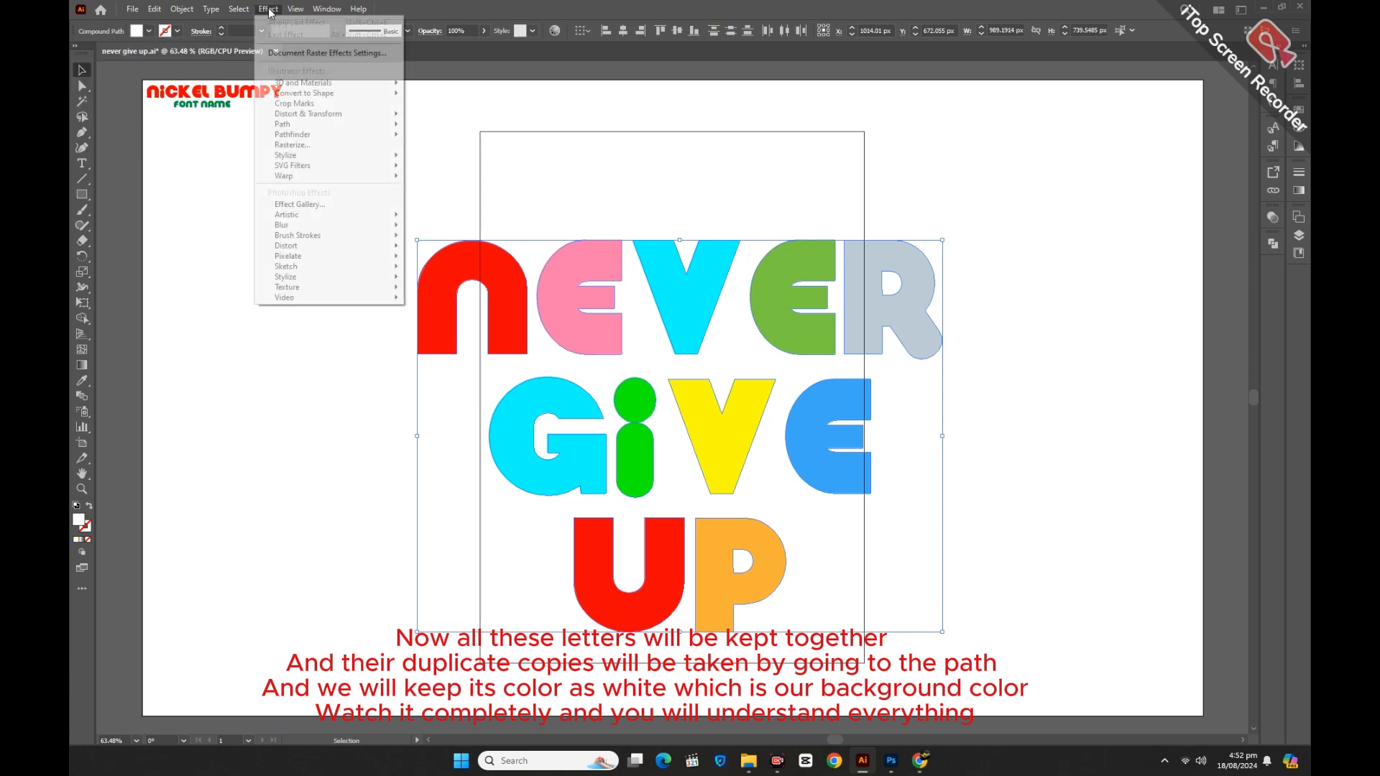
pyautogui.moveTo(316, 124)
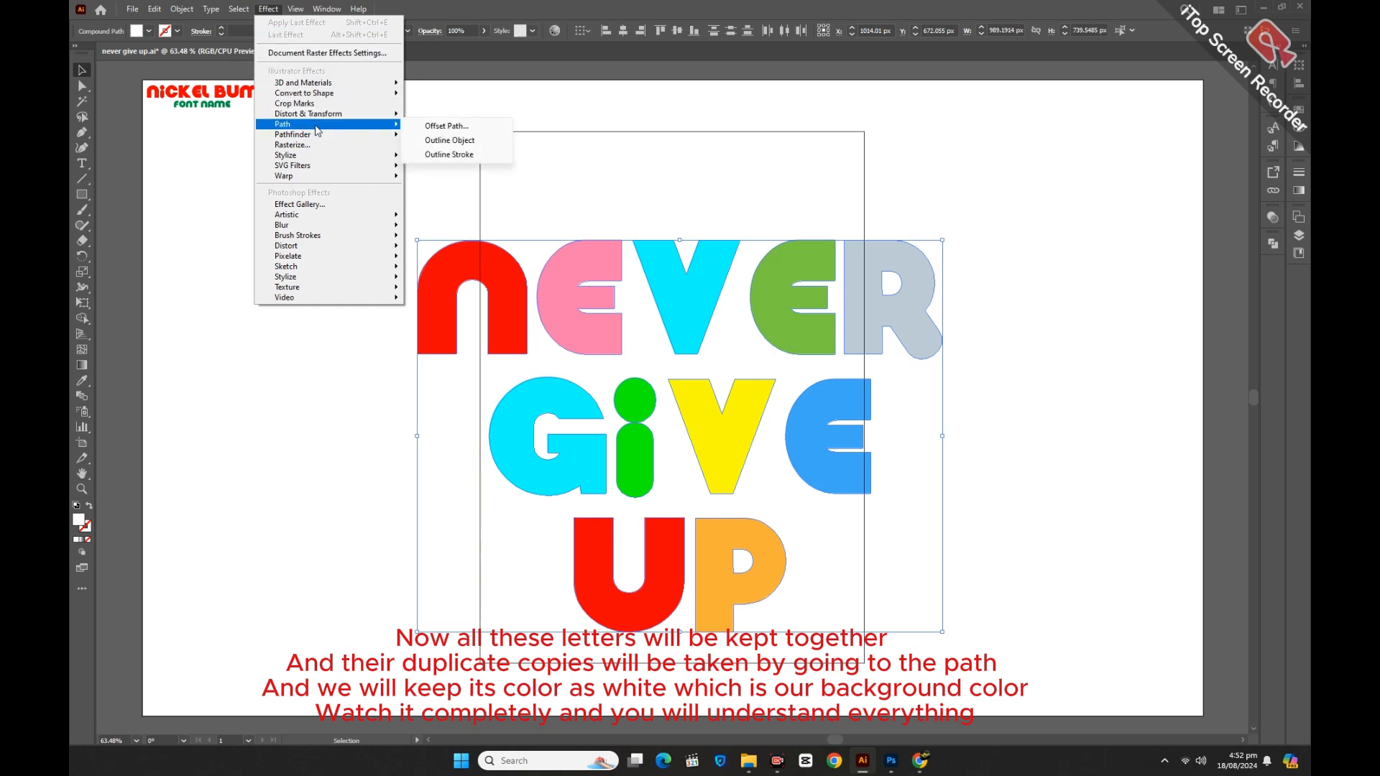
pyautogui.click(441, 130)
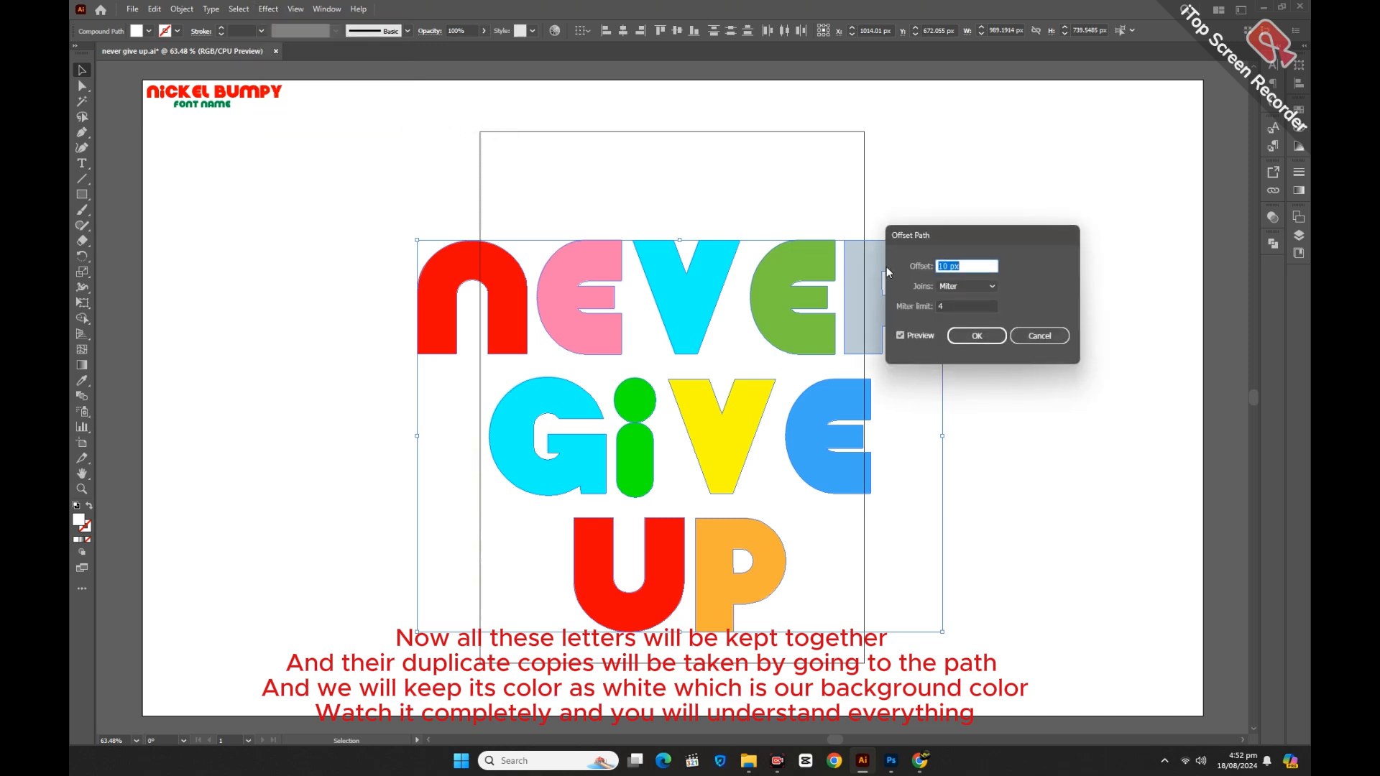
pyautogui.click(978, 286)
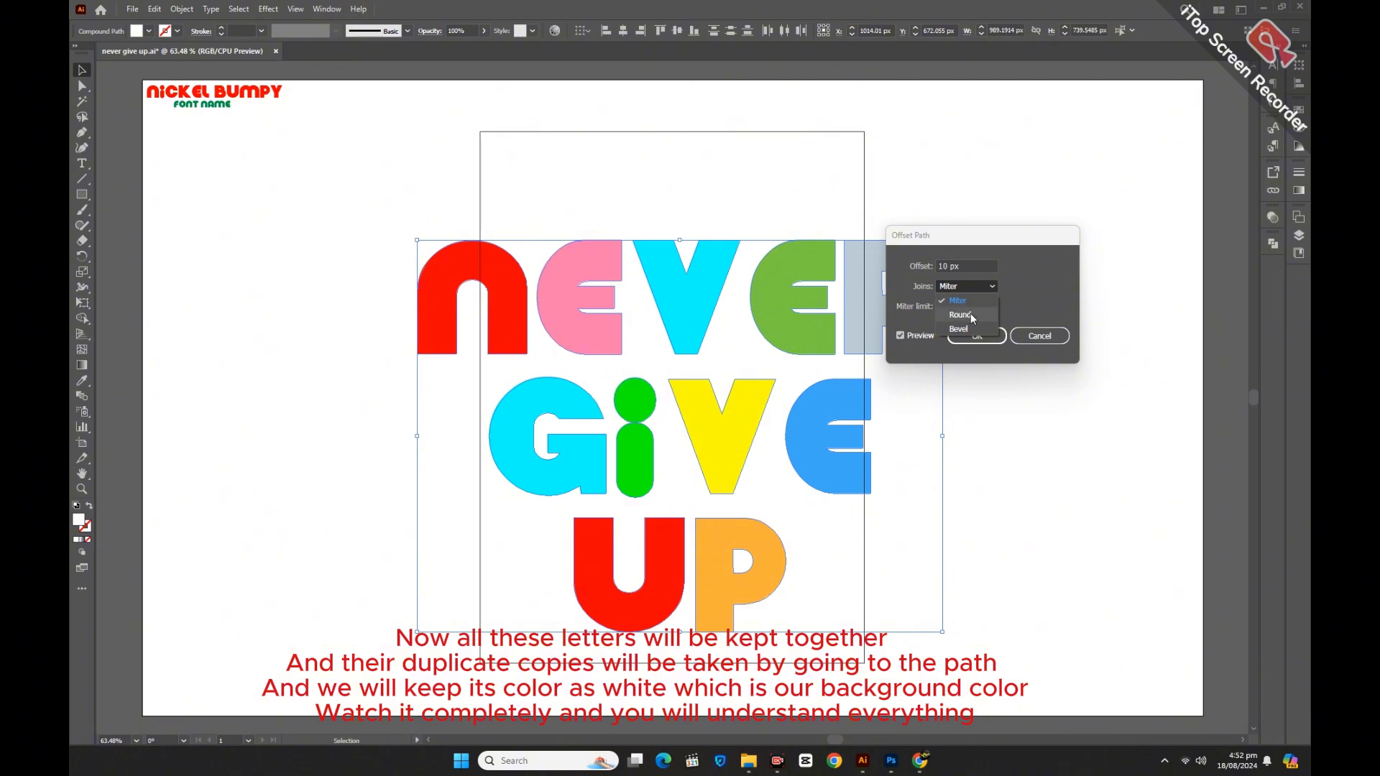
pyautogui.click(961, 314)
pyautogui.click(975, 337)
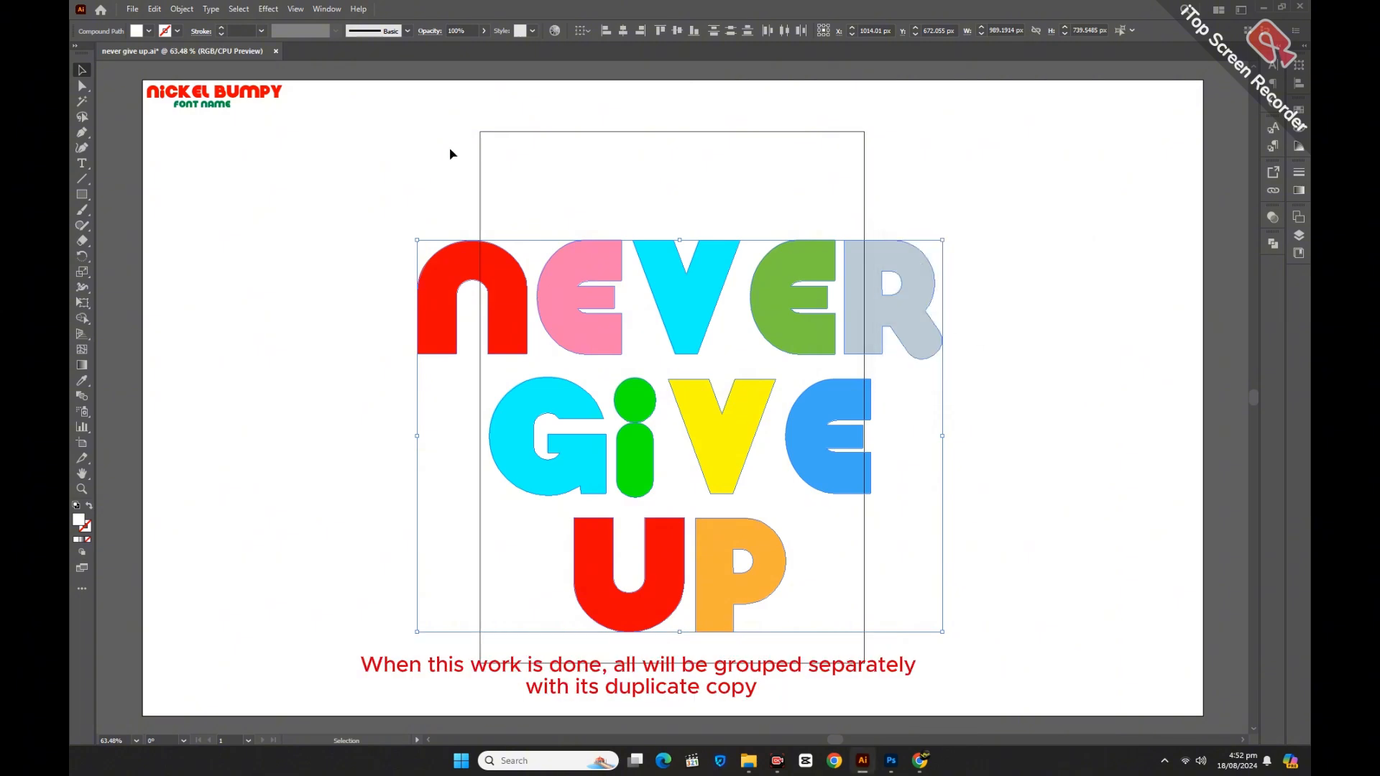
# Step: Expand the appearance of the white offset letter duplicates into editable shapes, then deselect them
pyautogui.click(182, 10)
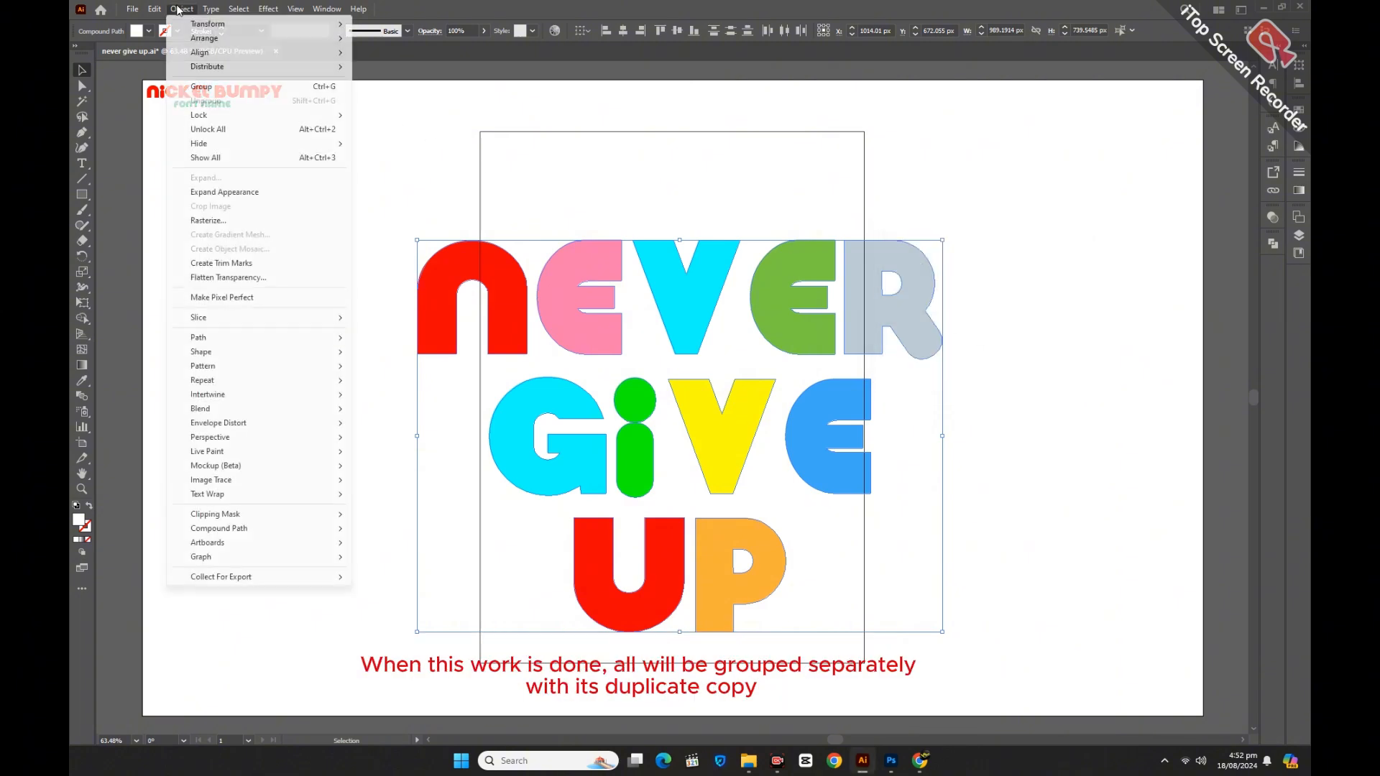
pyautogui.click(261, 197)
pyautogui.click(358, 300)
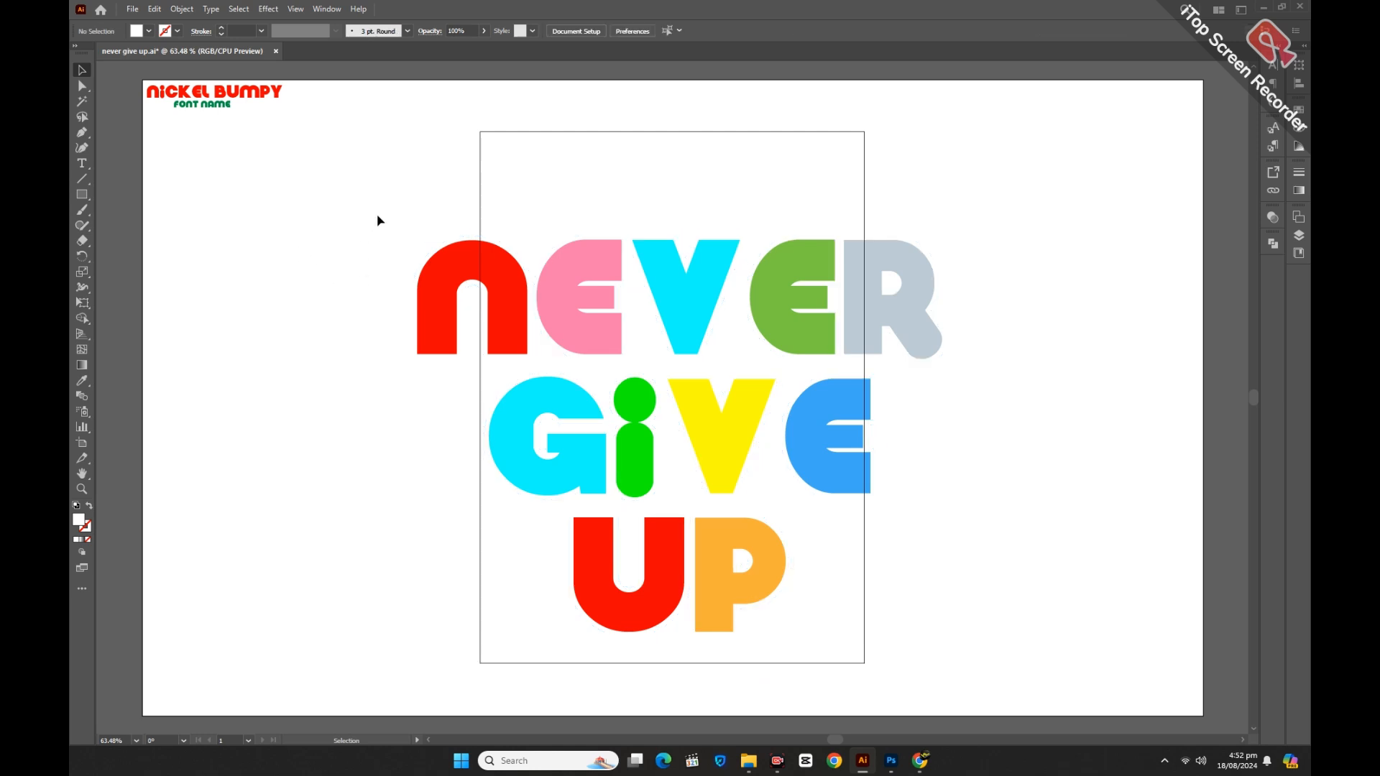
# Step: Group the red N and the pink E of NEVER each with its own white offset copy
pyautogui.moveTo(461, 302); pyautogui.dragTo(460, 302)
pyautogui.rightClick(461, 303)
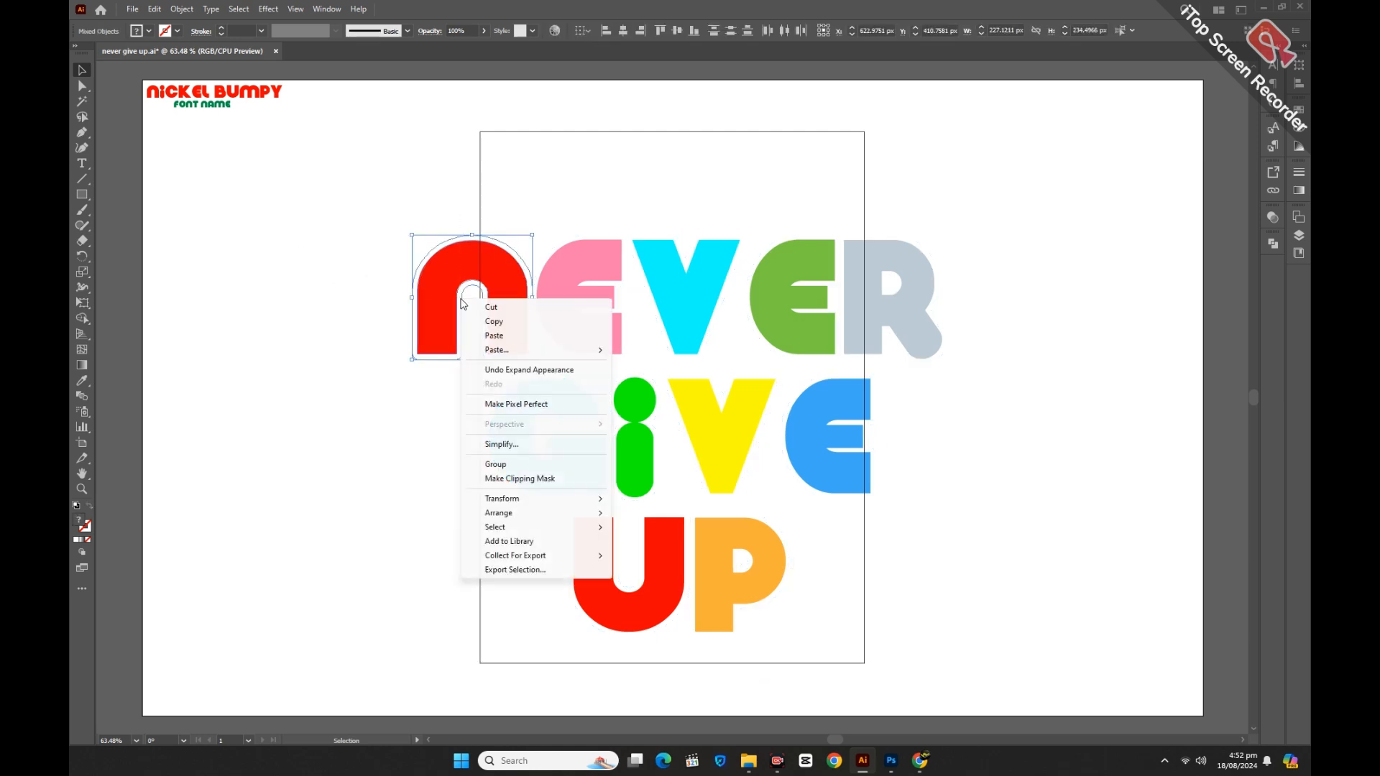
pyautogui.click(507, 464)
pyautogui.click(584, 259)
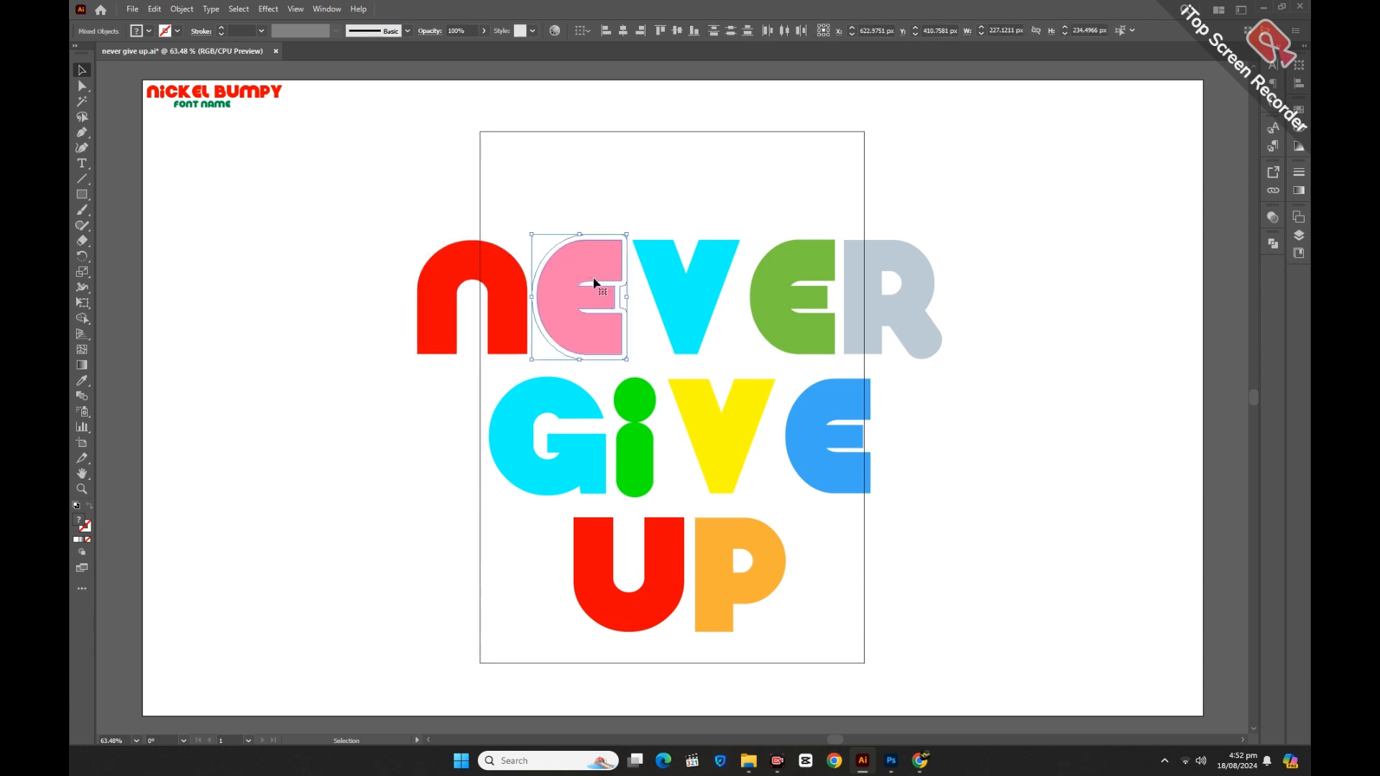
pyautogui.rightClick(594, 283)
pyautogui.click(630, 465)
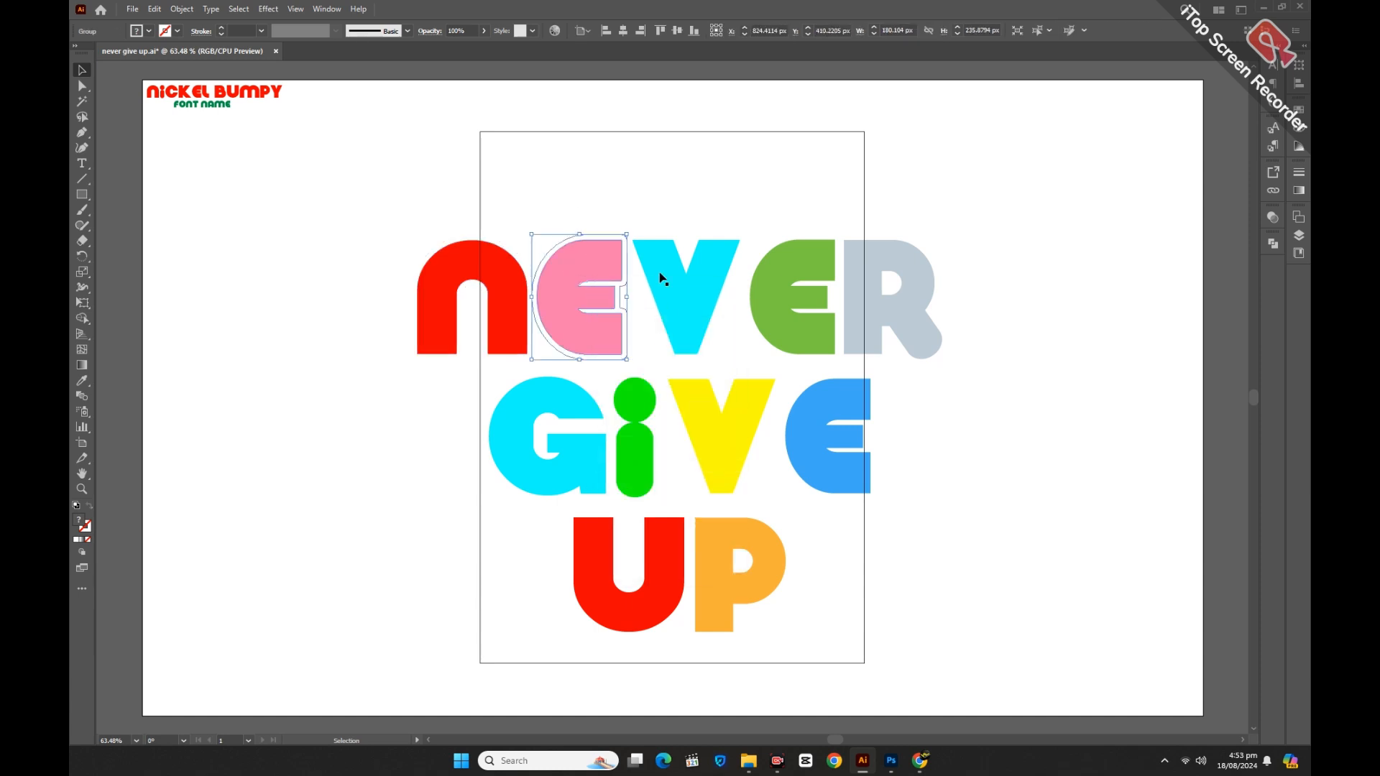
# Step: Group the cyan V and the green E of NEVER each with its own white offset copy
pyautogui.click(704, 265)
pyautogui.rightClick(690, 248)
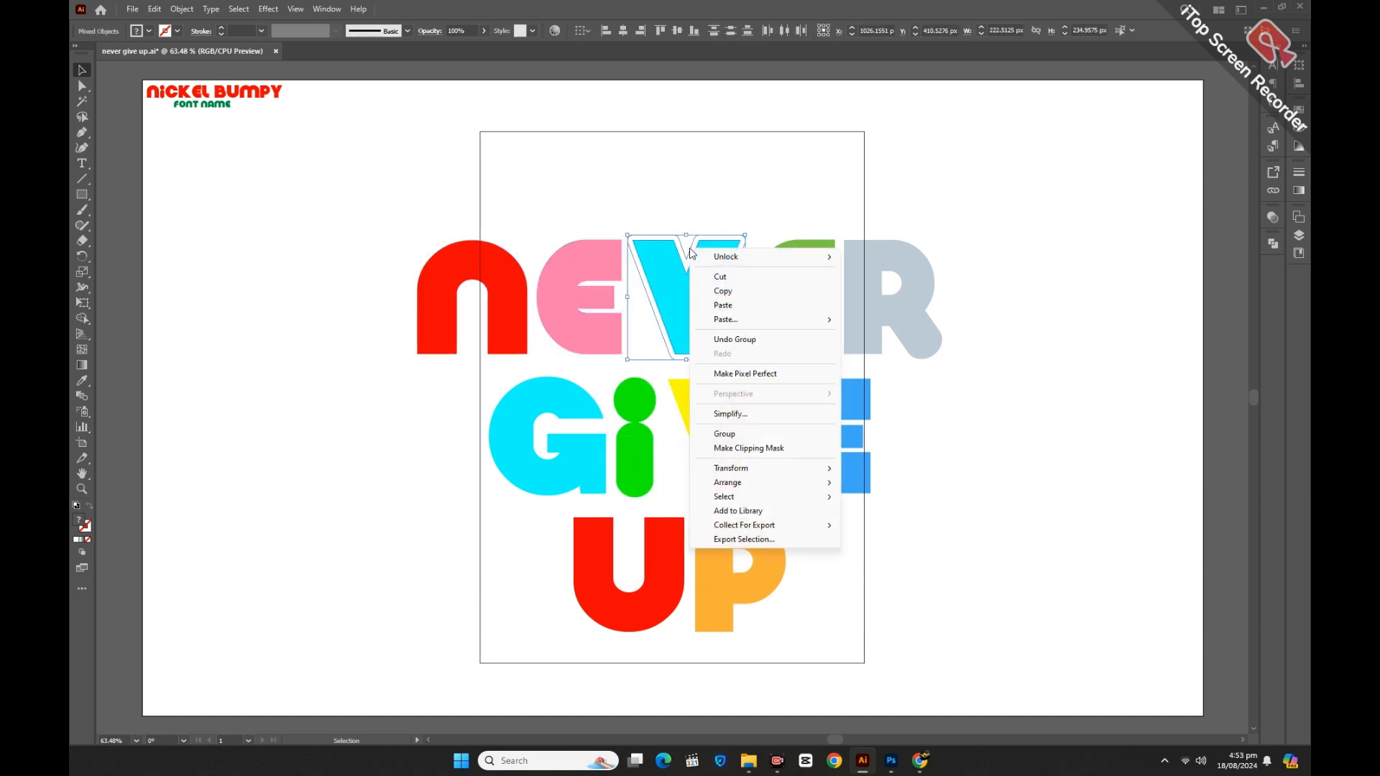
pyautogui.click(725, 434)
pyautogui.click(815, 287)
pyautogui.rightClick(805, 277)
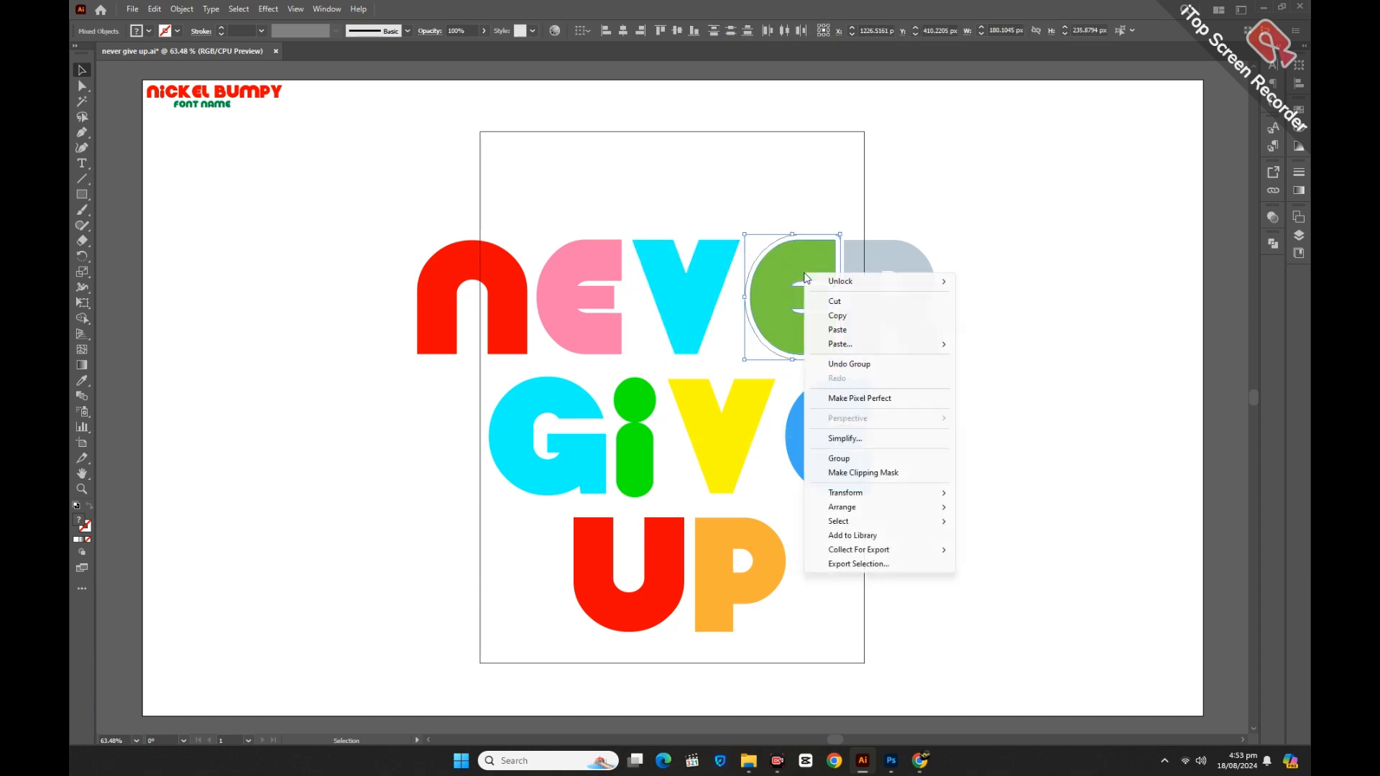
pyautogui.click(838, 457)
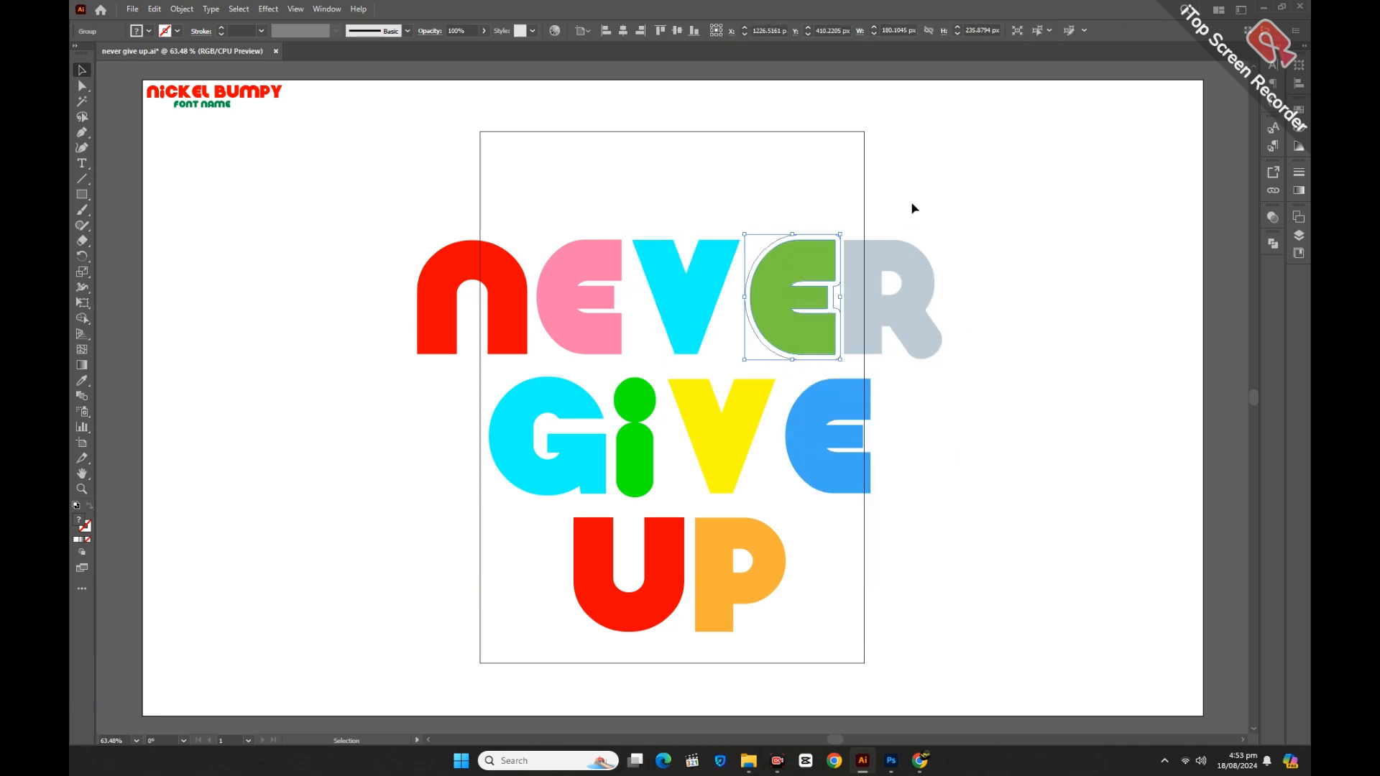
# Step: Group the blue-gray R of NEVER with its white offset copy
pyautogui.click(927, 273)
pyautogui.rightClick(908, 263)
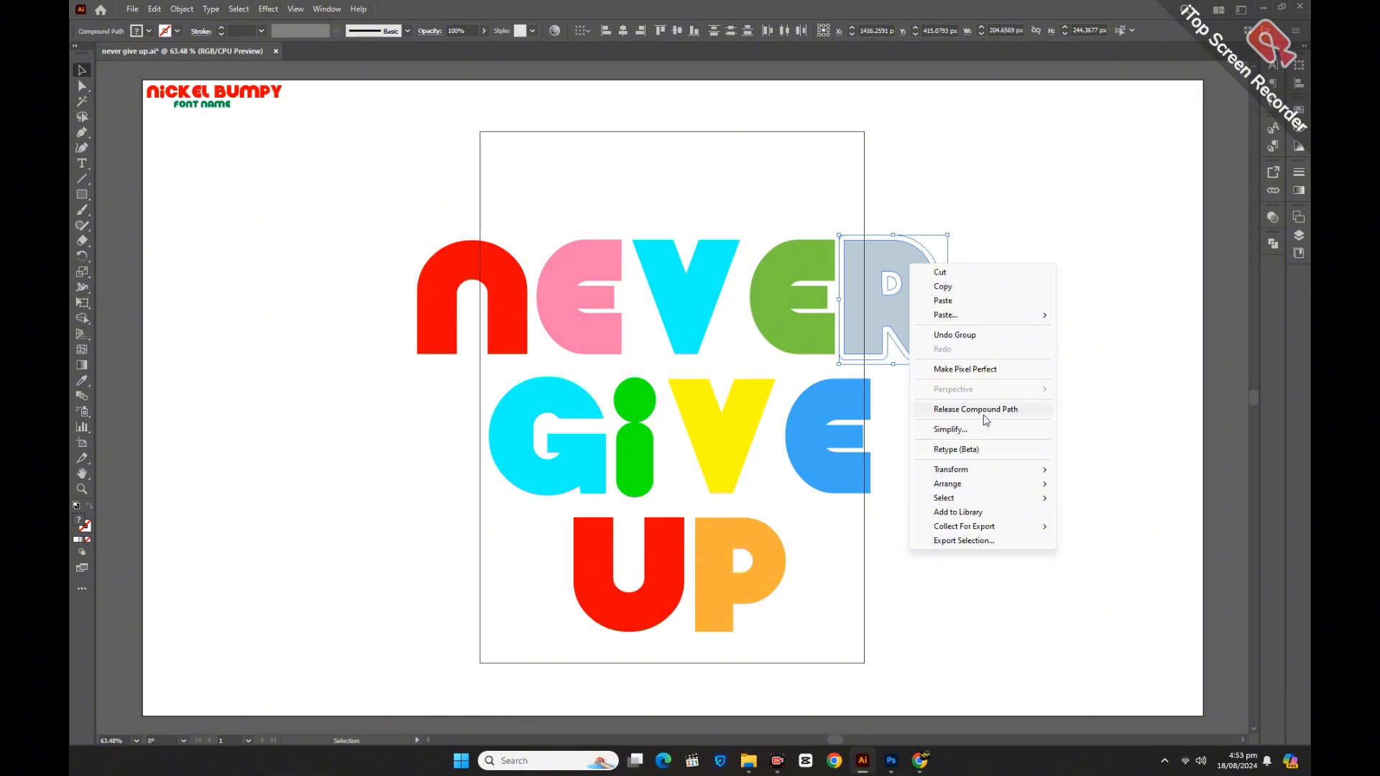
pyautogui.click(934, 218)
pyautogui.click(950, 332)
pyautogui.hotkey('ctrl', 'g')
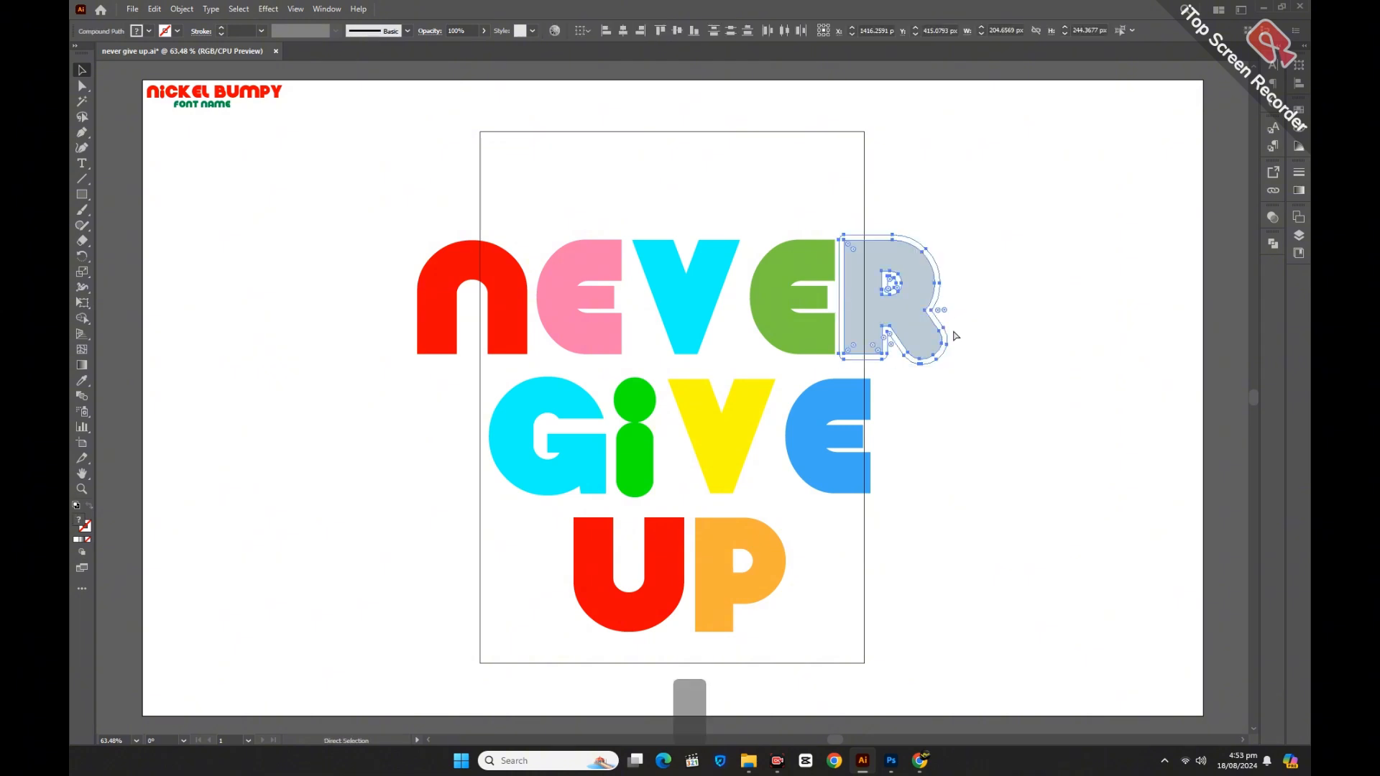
pyautogui.click(985, 471)
# Step: Group the cyan G and the green I of GIVE each with its own white offset copy
pyautogui.moveTo(468, 416); pyautogui.dragTo(546, 467)
pyautogui.rightClick(535, 437)
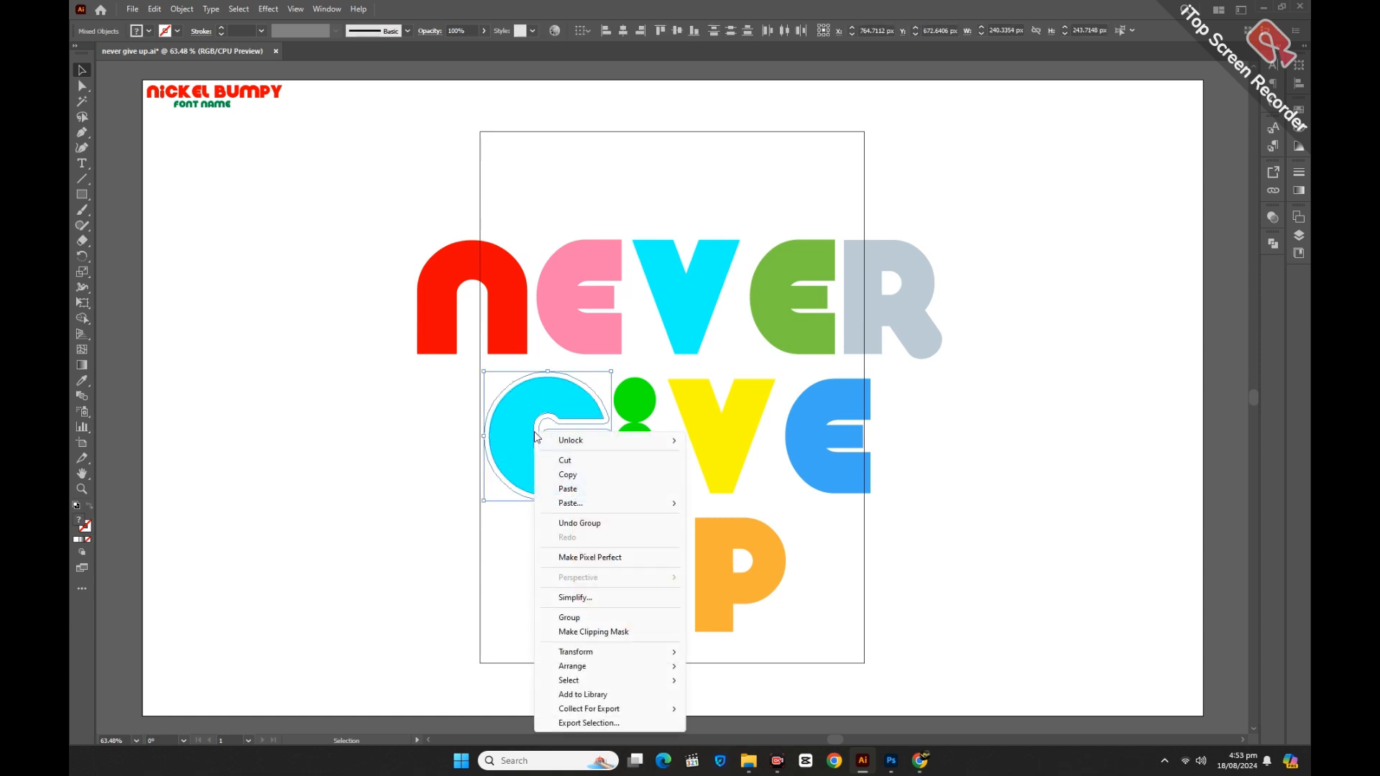
pyautogui.click(593, 631)
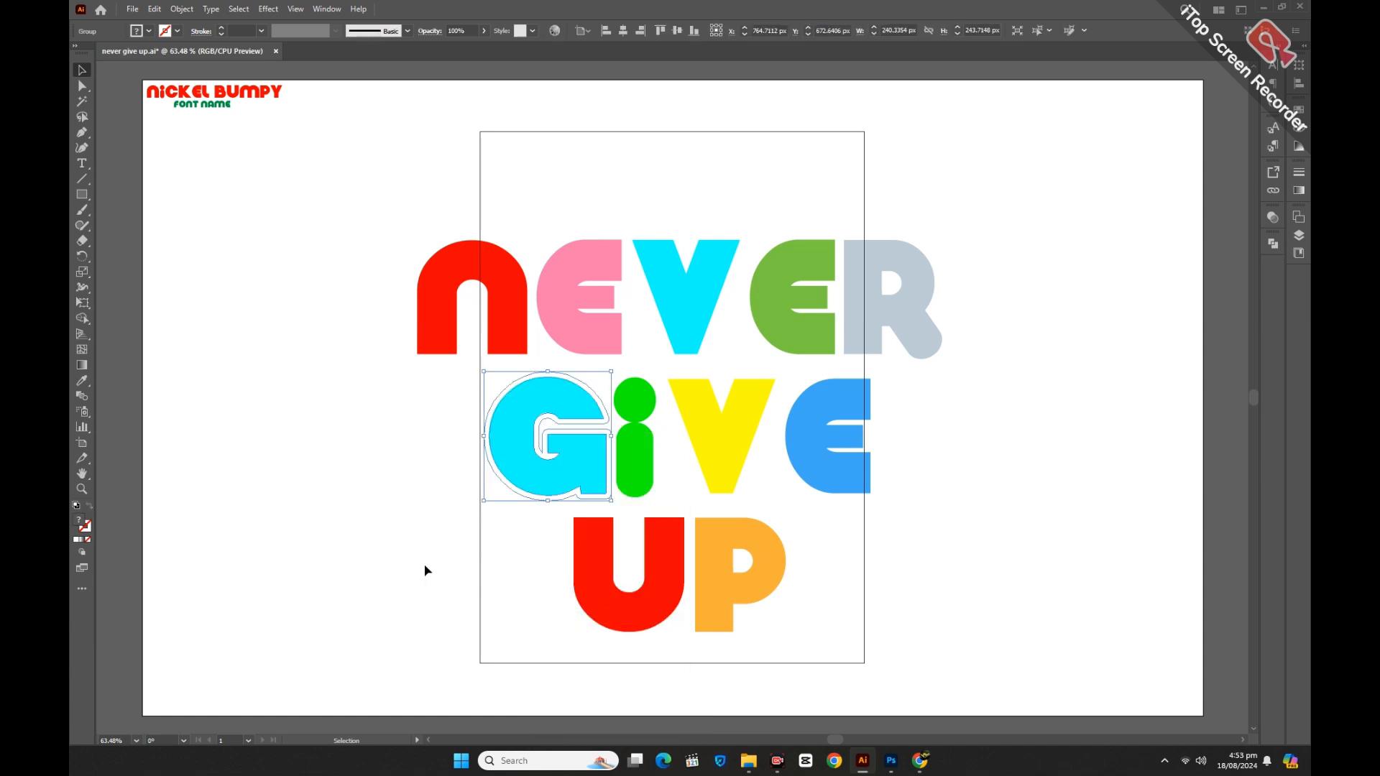
pyautogui.click(426, 570)
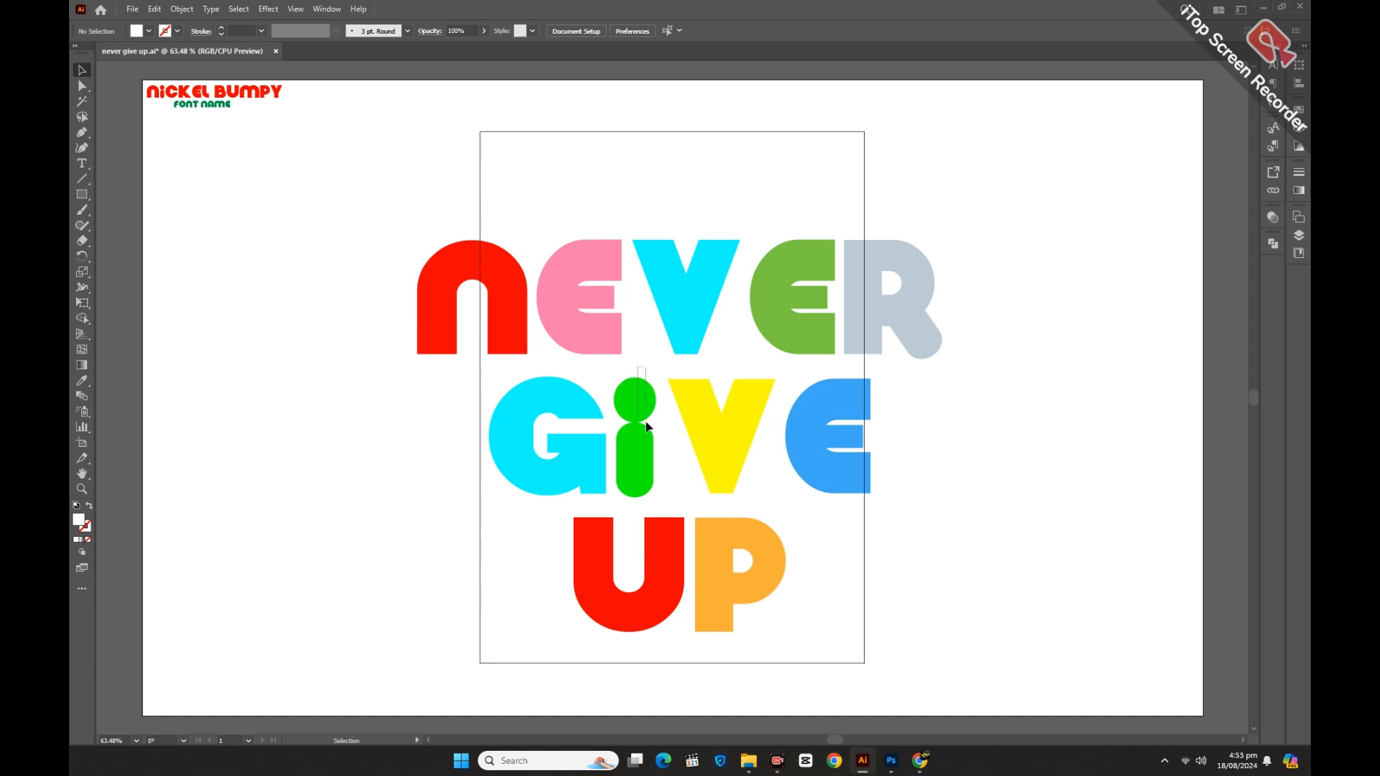
pyautogui.moveTo(655, 474); pyautogui.dragTo(659, 480)
pyautogui.rightClick(652, 446)
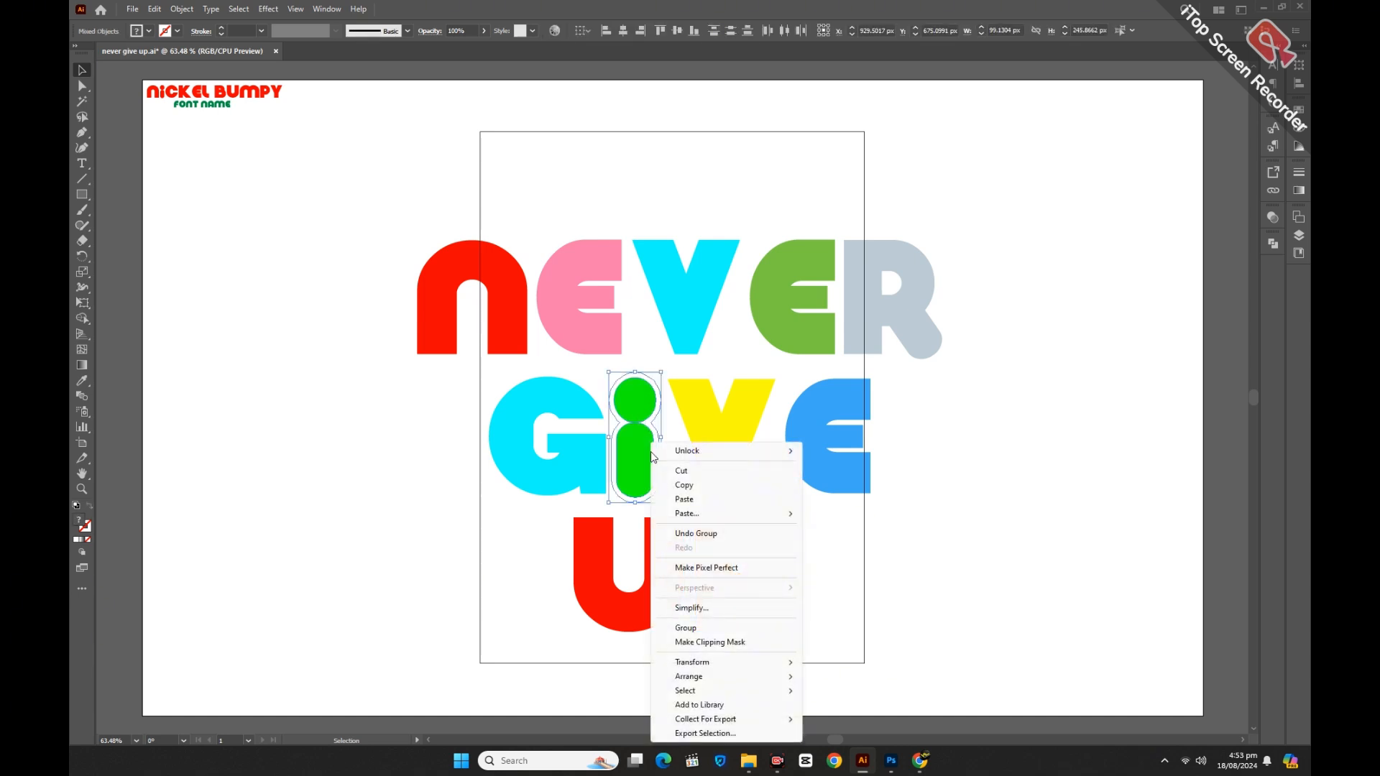
pyautogui.click(687, 628)
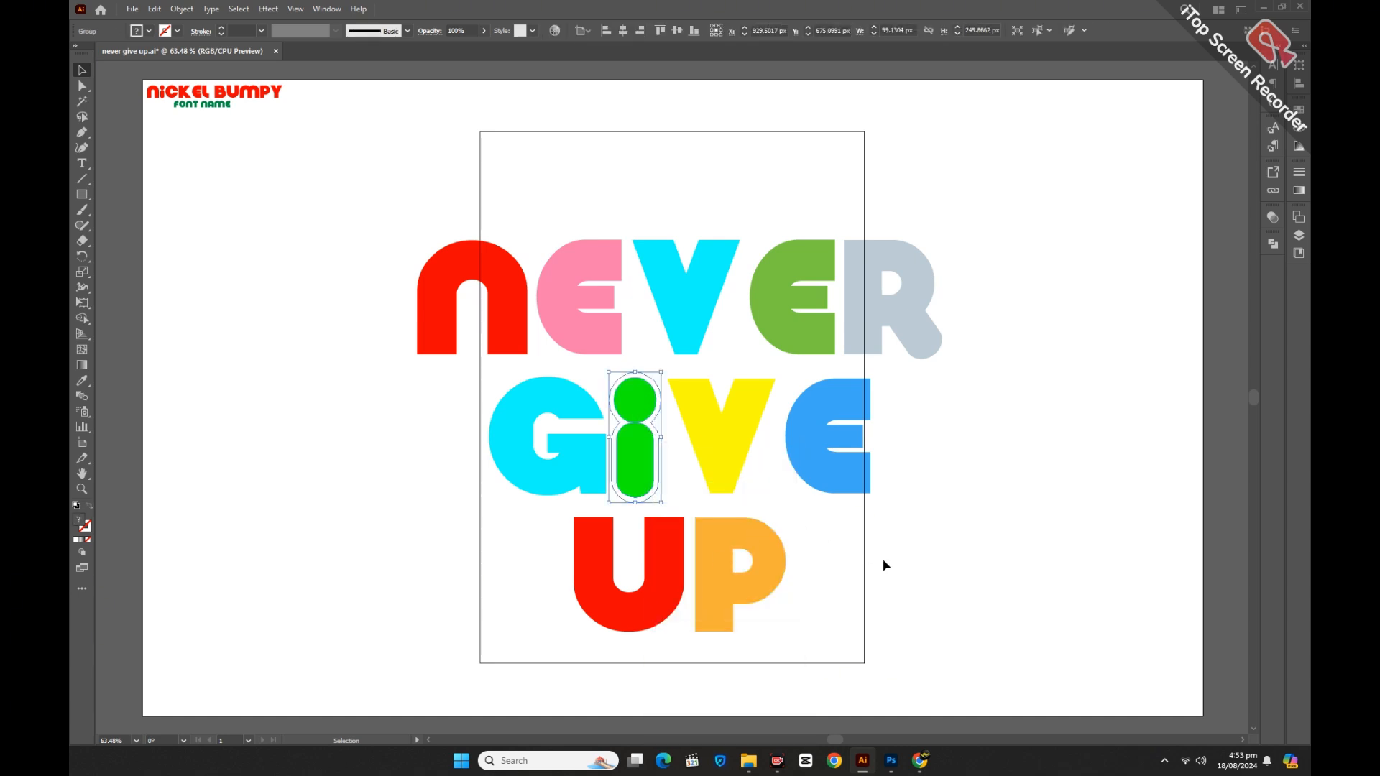
# Step: Group the yellow V and the blue E of GIVE each with its own white offset copy
pyautogui.click(905, 568)
pyautogui.moveTo(731, 395); pyautogui.dragTo(740, 430)
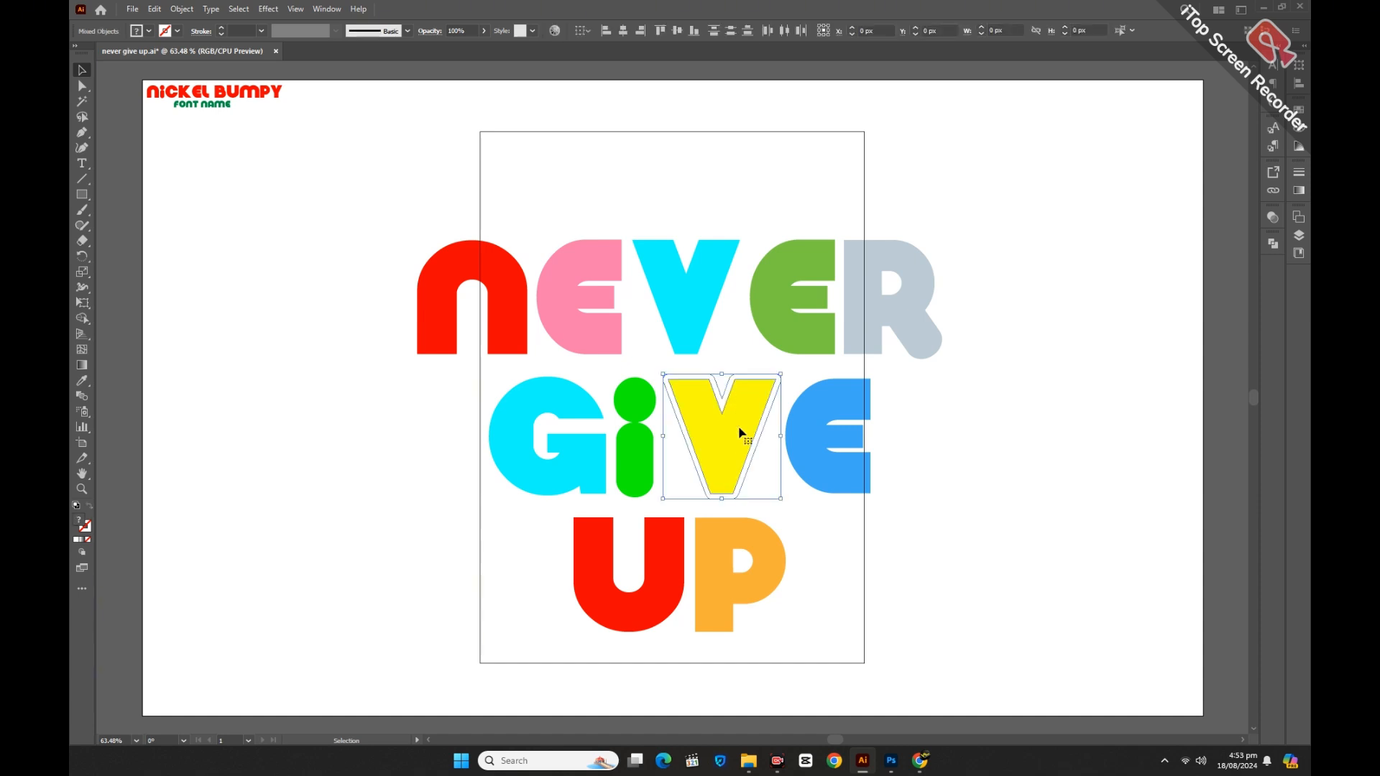
pyautogui.rightClick(739, 429)
pyautogui.click(781, 620)
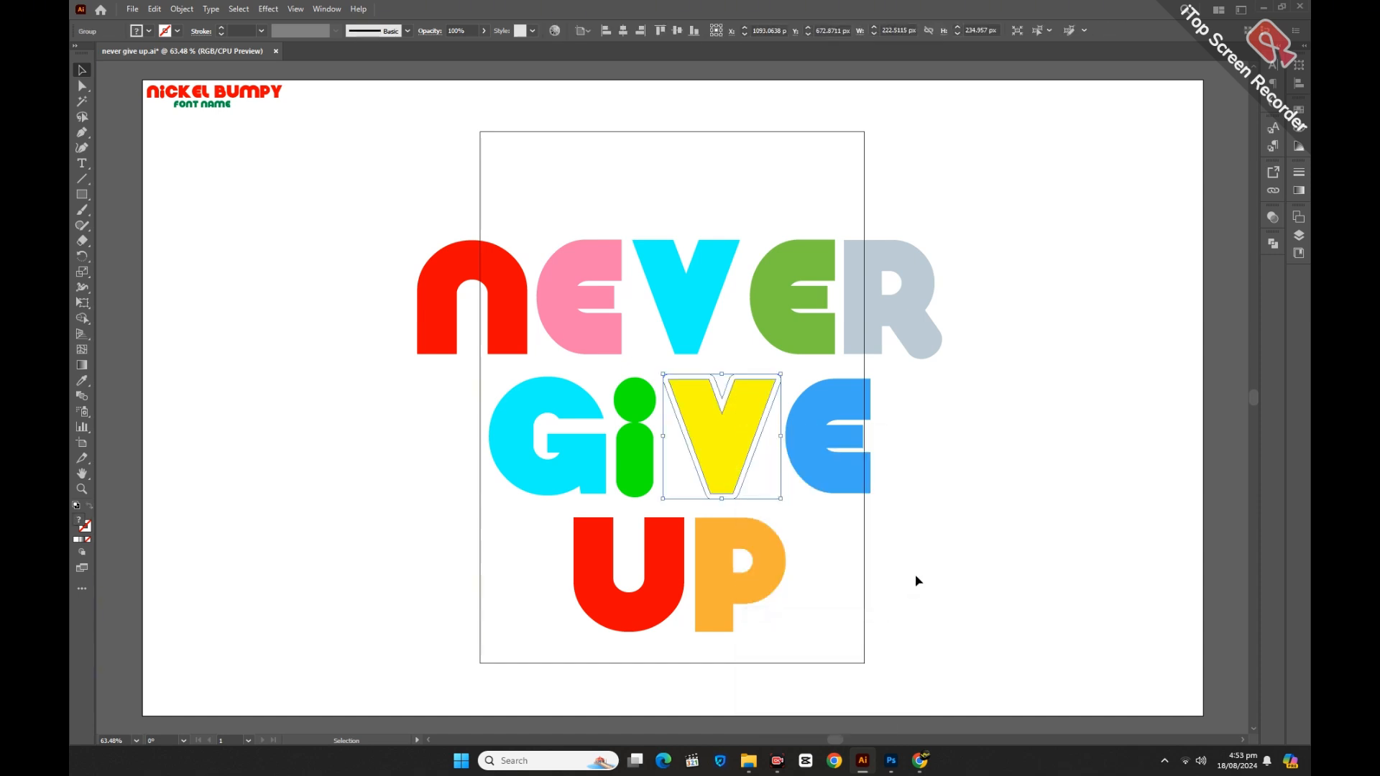
pyautogui.click(914, 575)
pyautogui.moveTo(862, 484); pyautogui.dragTo(833, 463)
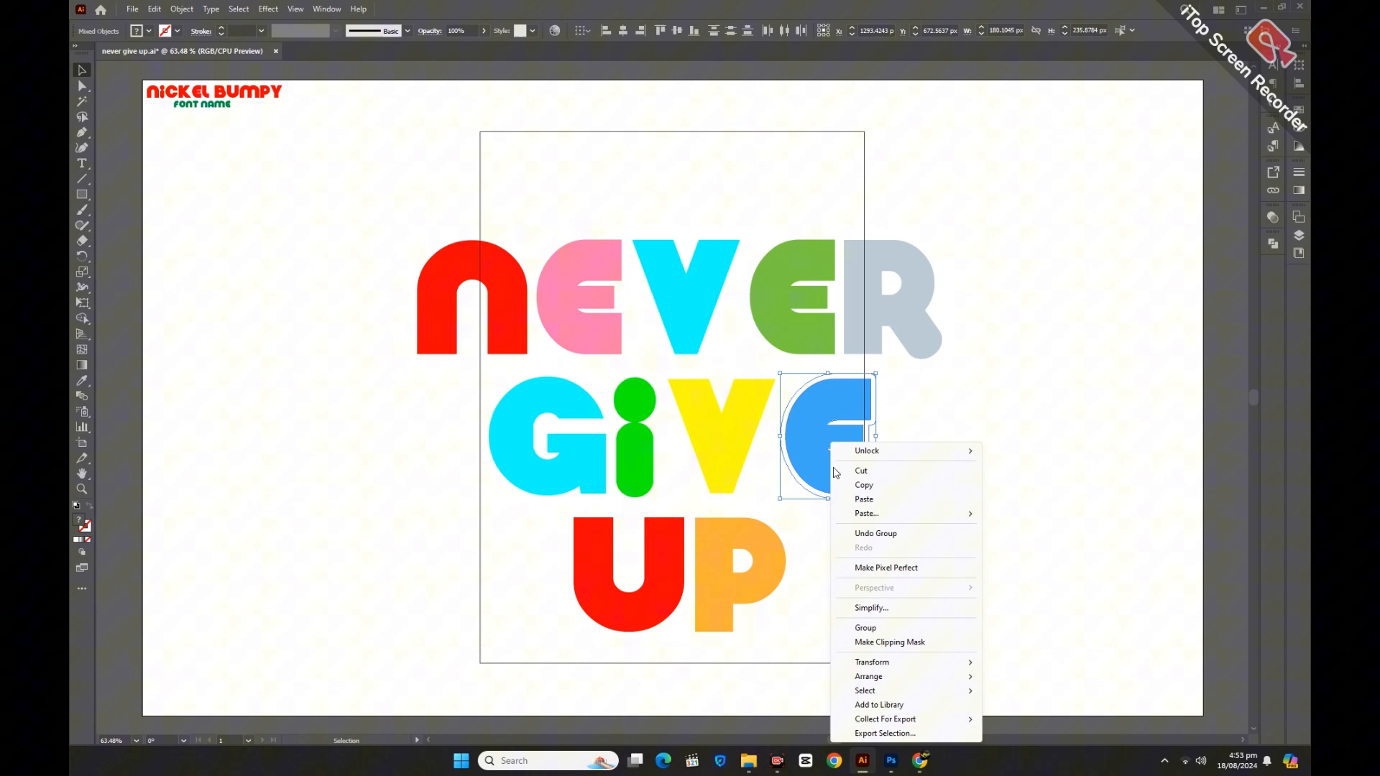
pyautogui.click(866, 628)
pyautogui.click(575, 694)
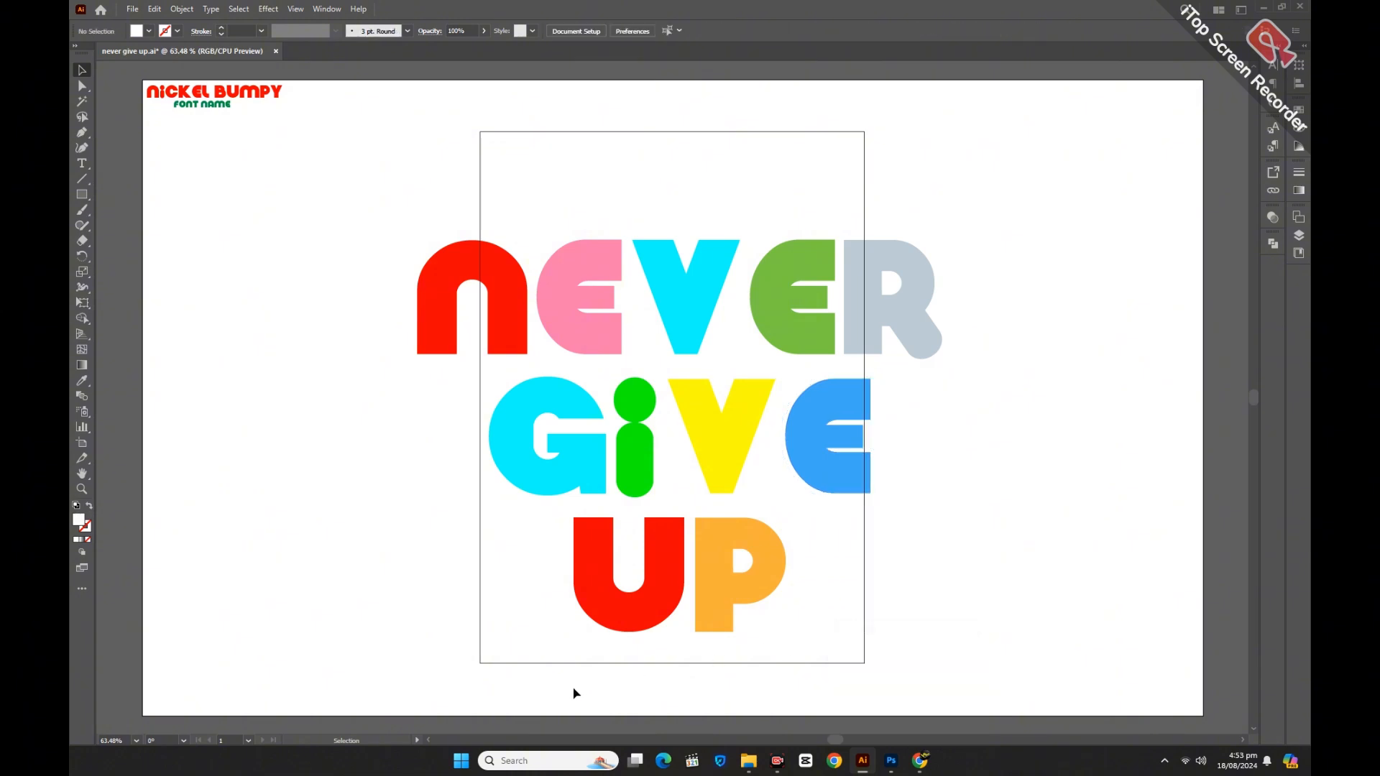
# Step: Group the red U and the orange P of UP each with its own white offset copy
pyautogui.moveTo(621, 578); pyautogui.dragTo(622, 579)
pyautogui.rightClick(623, 579)
pyautogui.click(661, 461)
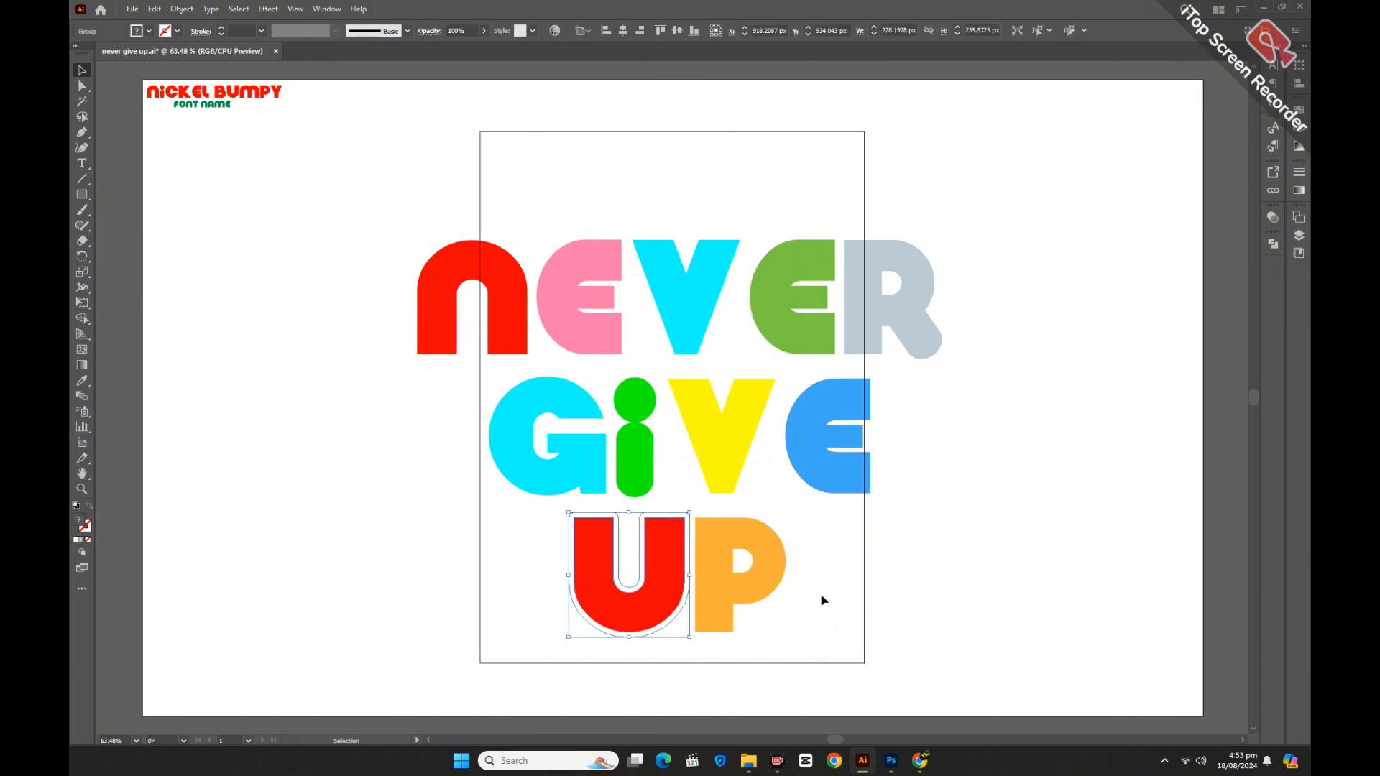
pyautogui.moveTo(821, 566); pyautogui.dragTo(744, 625)
pyautogui.rightClick(752, 541)
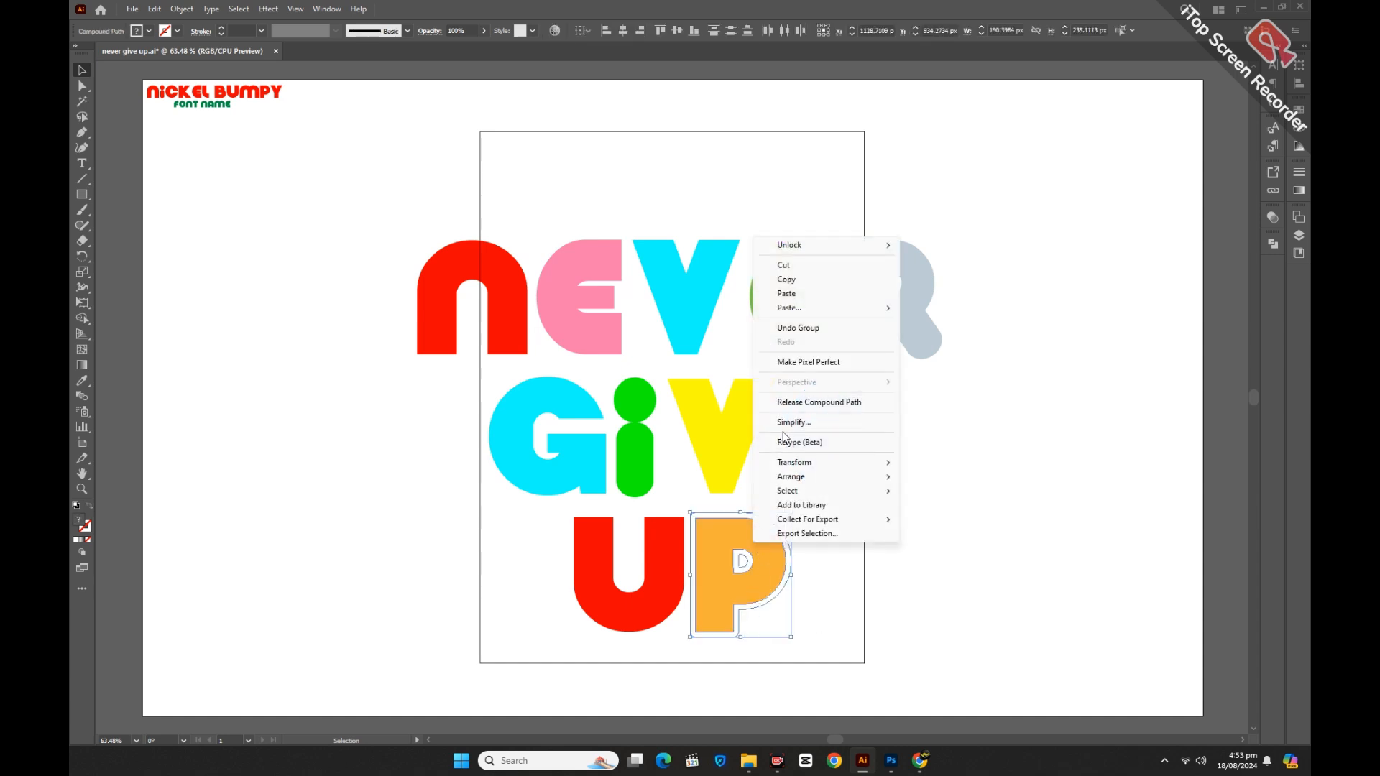
pyautogui.click(961, 570)
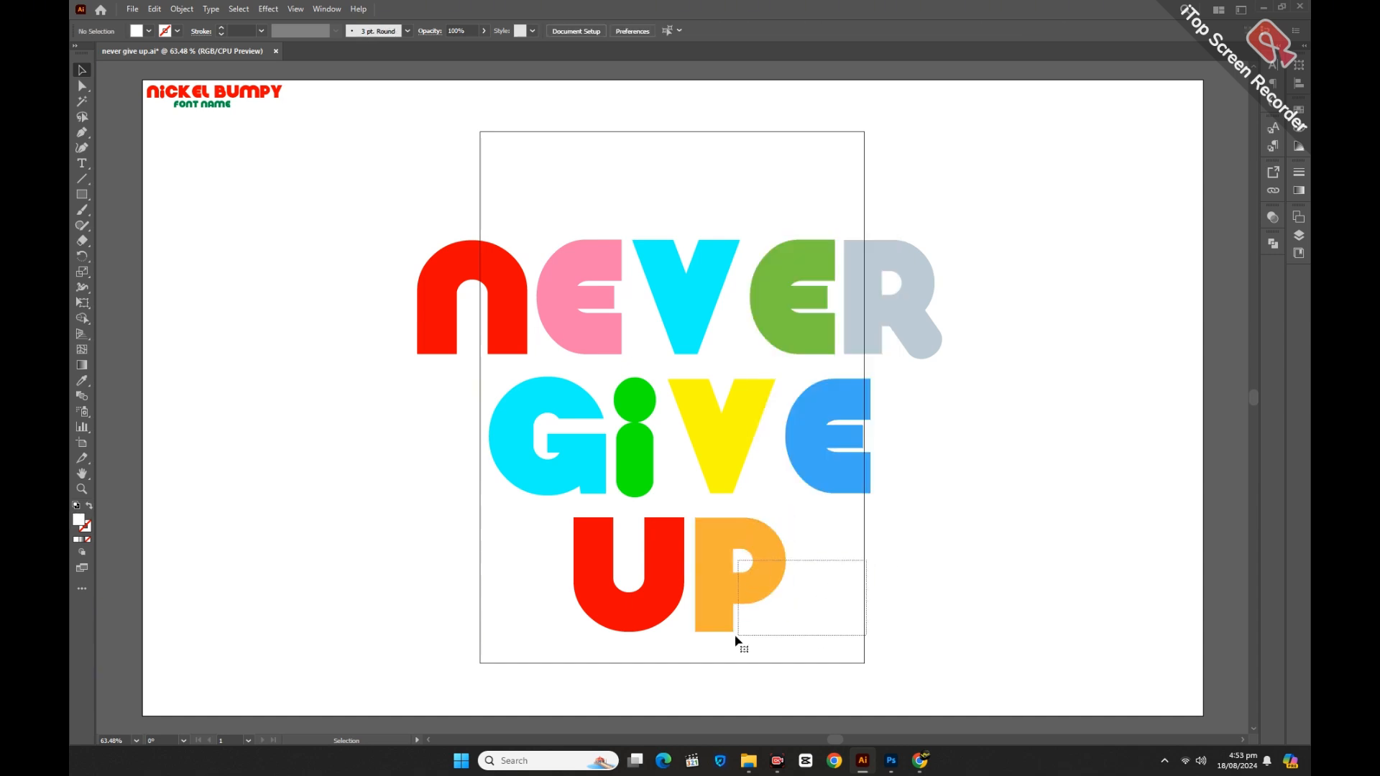
pyautogui.moveTo(737, 638); pyautogui.dragTo(737, 638)
pyautogui.hotkey('ctrl', 'g')
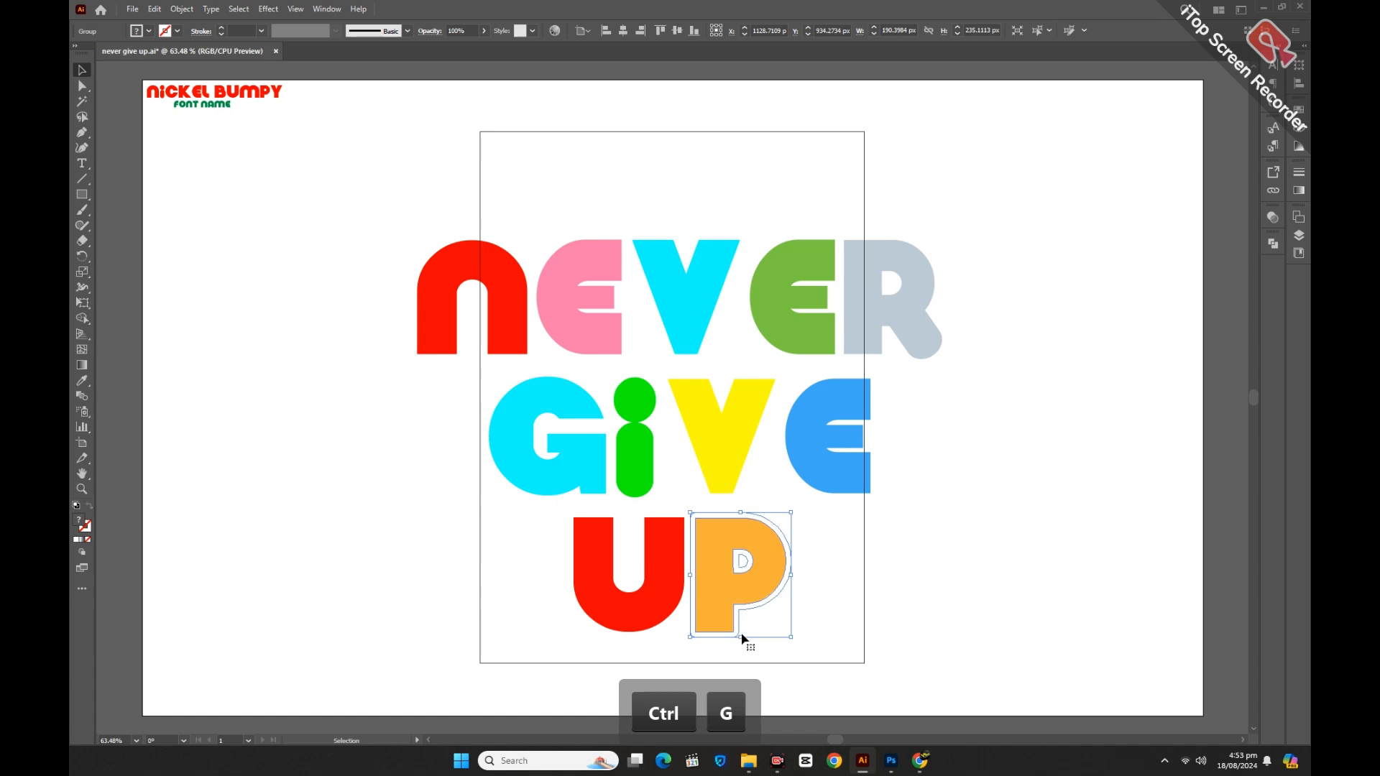
pyautogui.click(952, 543)
# Step: Move the letters of NEVER into the upper part of the guide box, starting at its upper-left corner, overlapping and descending toward the R
pyautogui.scroll(-1, 957, 536)
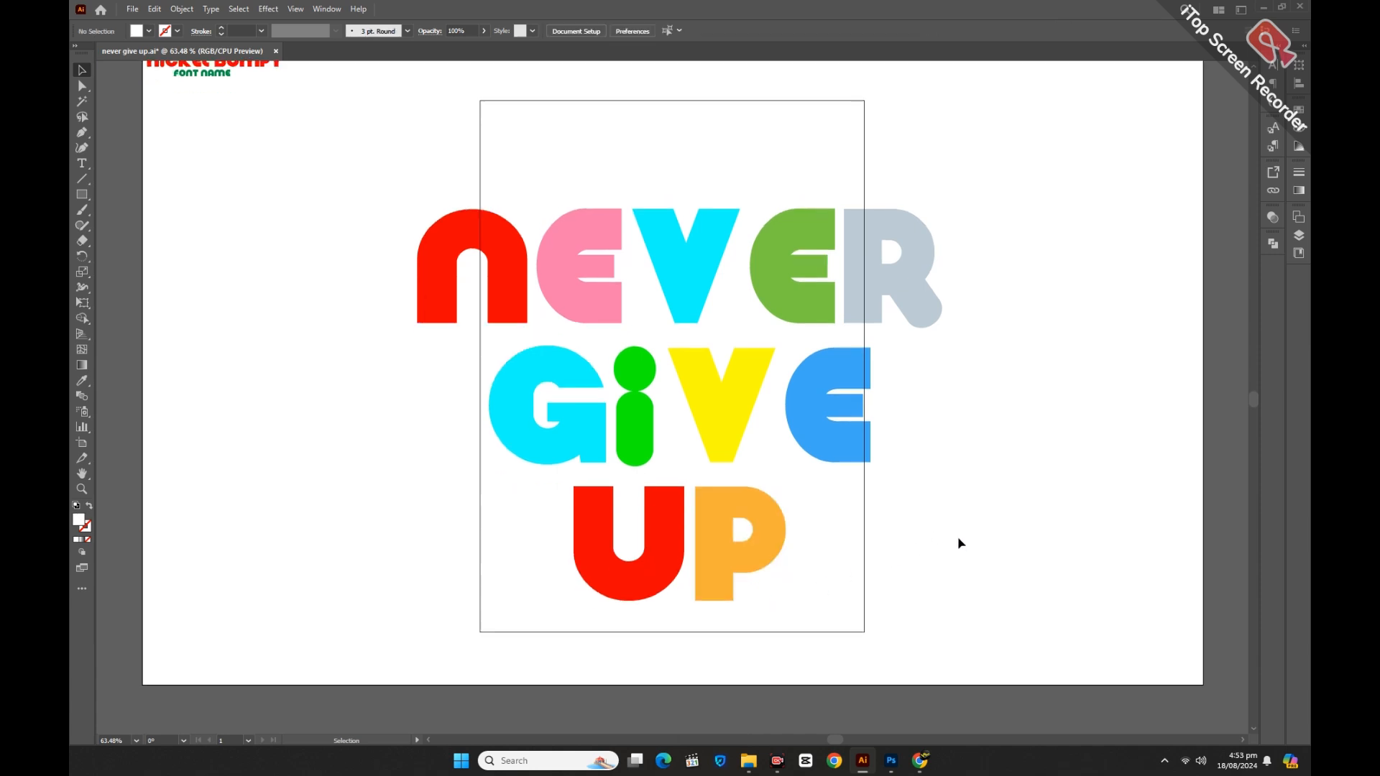
pyautogui.click(485, 265)
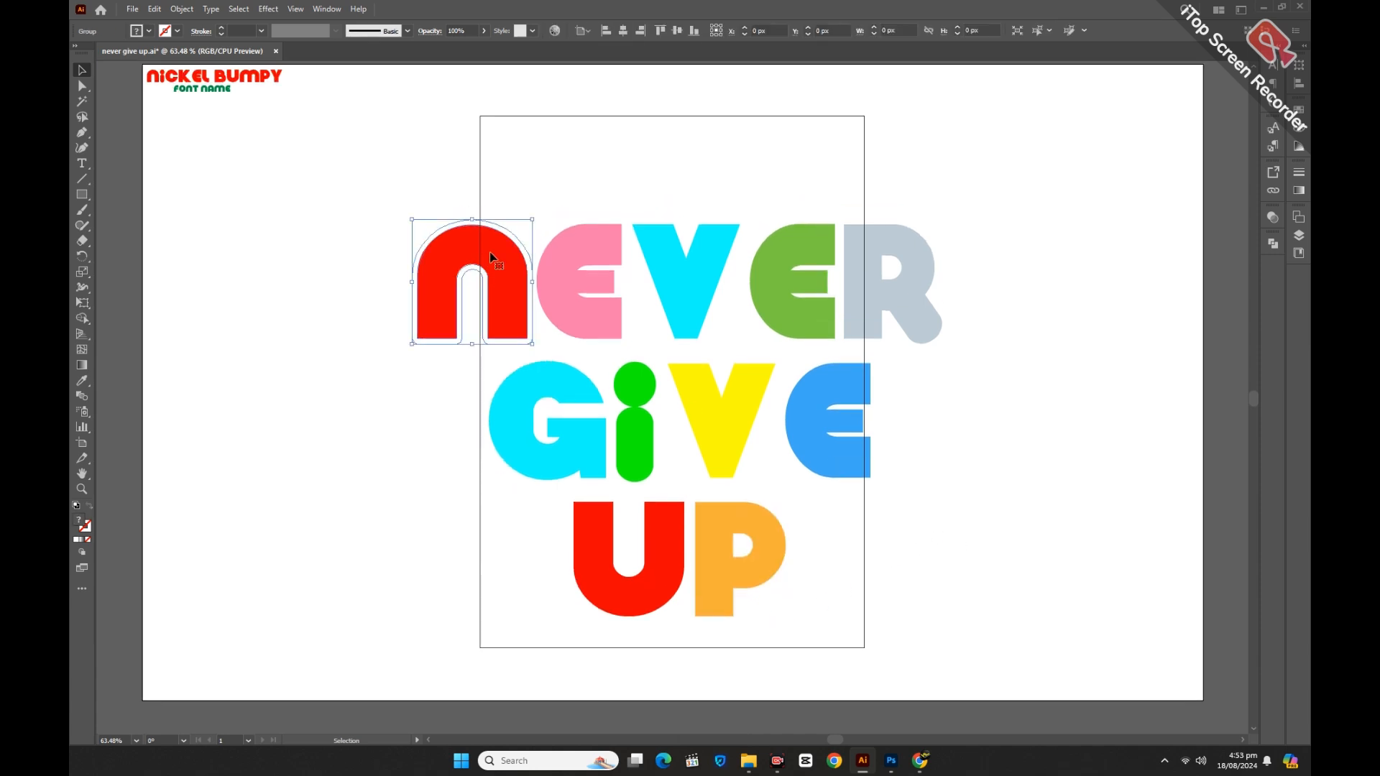
pyautogui.moveTo(486, 265); pyautogui.dragTo(558, 148)
pyautogui.click(390, 240)
pyautogui.moveTo(574, 313); pyautogui.dragTo(628, 206)
pyautogui.moveTo(682, 305); pyautogui.dragTo(712, 212)
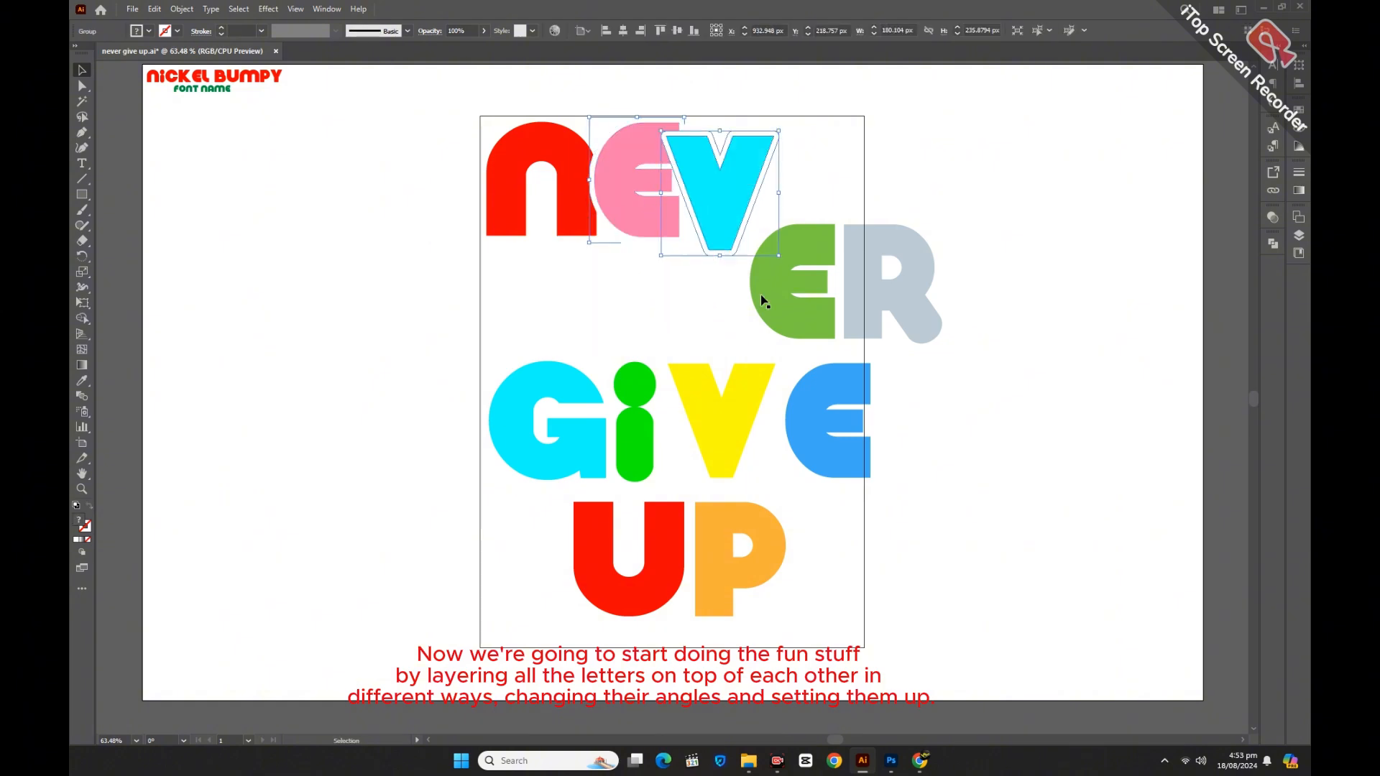
pyautogui.moveTo(764, 299); pyautogui.dragTo(768, 241)
pyautogui.moveTo(852, 324); pyautogui.dragTo(838, 292)
pyautogui.click(562, 325)
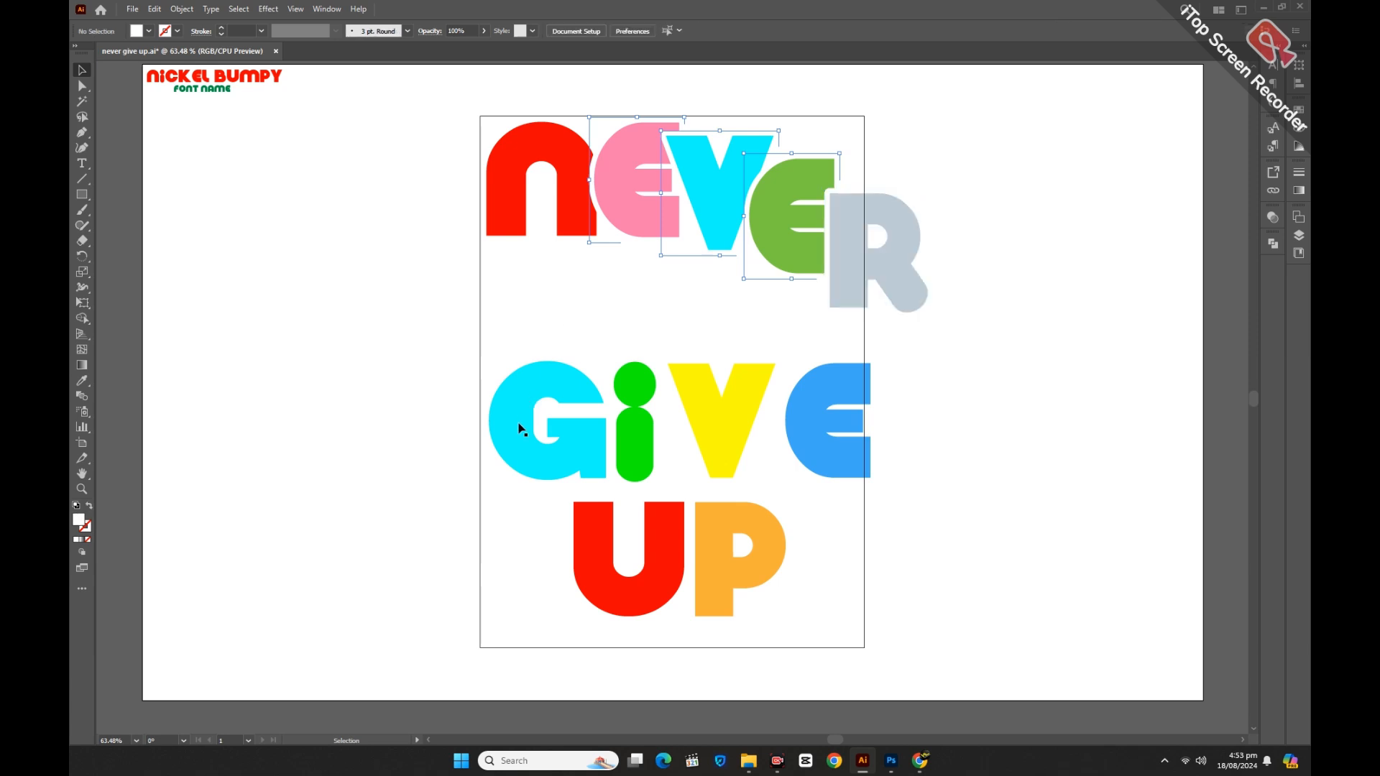
# Step: Move the letters of GIVE closer together so they overlap at staggered heights inside the guide box
pyautogui.moveTo(519, 429); pyautogui.dragTo(518, 400)
pyautogui.moveTo(619, 436); pyautogui.dragTo(613, 422)
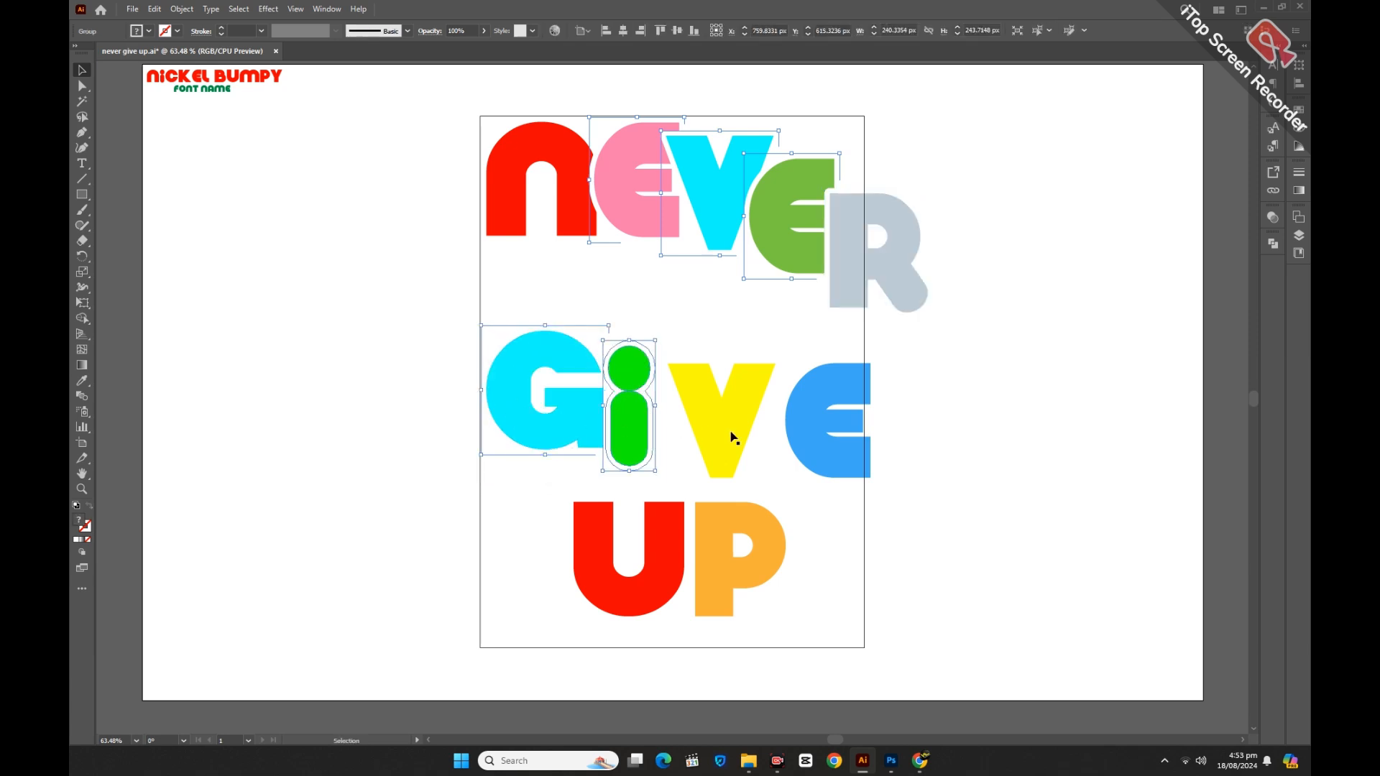
pyautogui.moveTo(733, 437); pyautogui.dragTo(709, 442)
pyautogui.moveTo(816, 446); pyautogui.dragTo(783, 432)
pyautogui.click(462, 537)
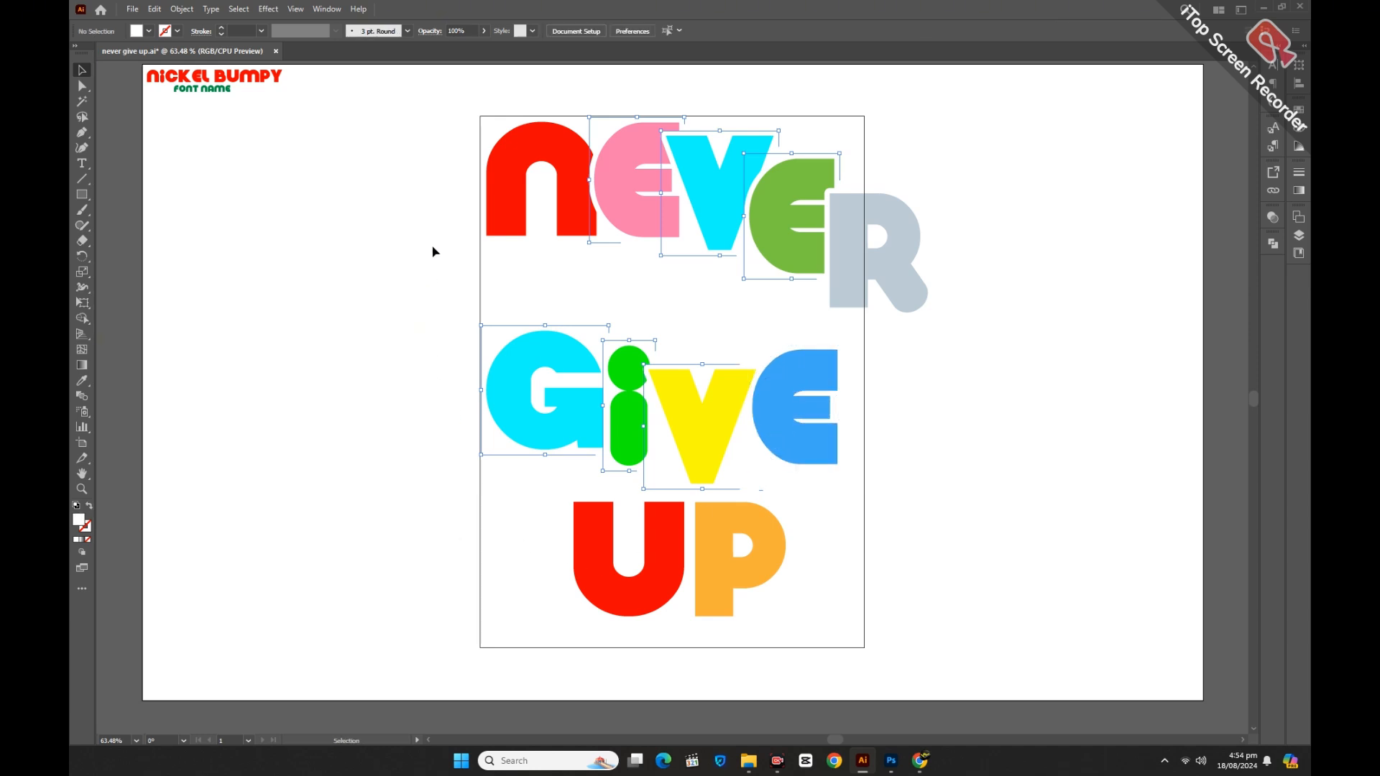
pyautogui.moveTo(414, 208); pyautogui.dragTo(885, 638)
pyautogui.click(1000, 429)
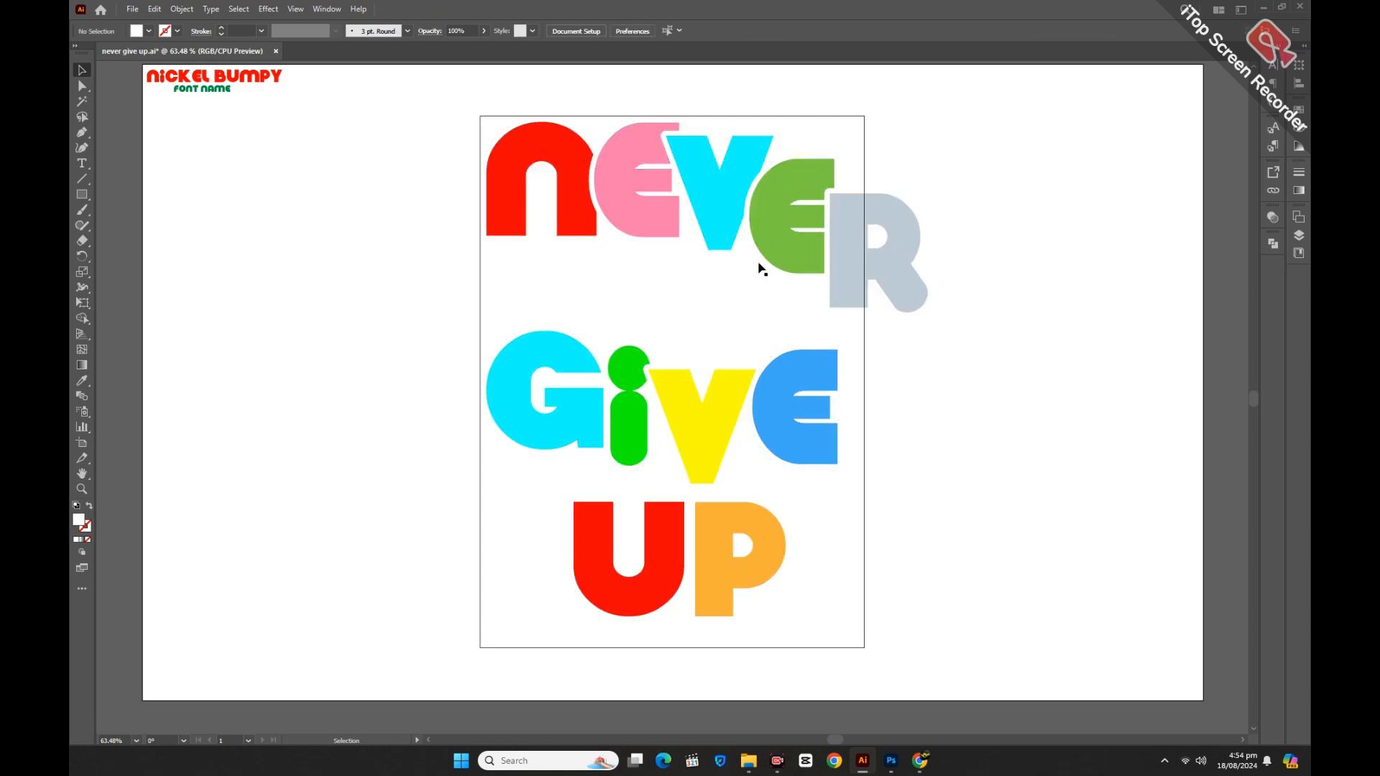
# Step: Tilt the pink E and the cyan V of NEVER clockwise and nest them tightly beside the N
pyautogui.moveTo(646, 228); pyautogui.dragTo(657, 283)
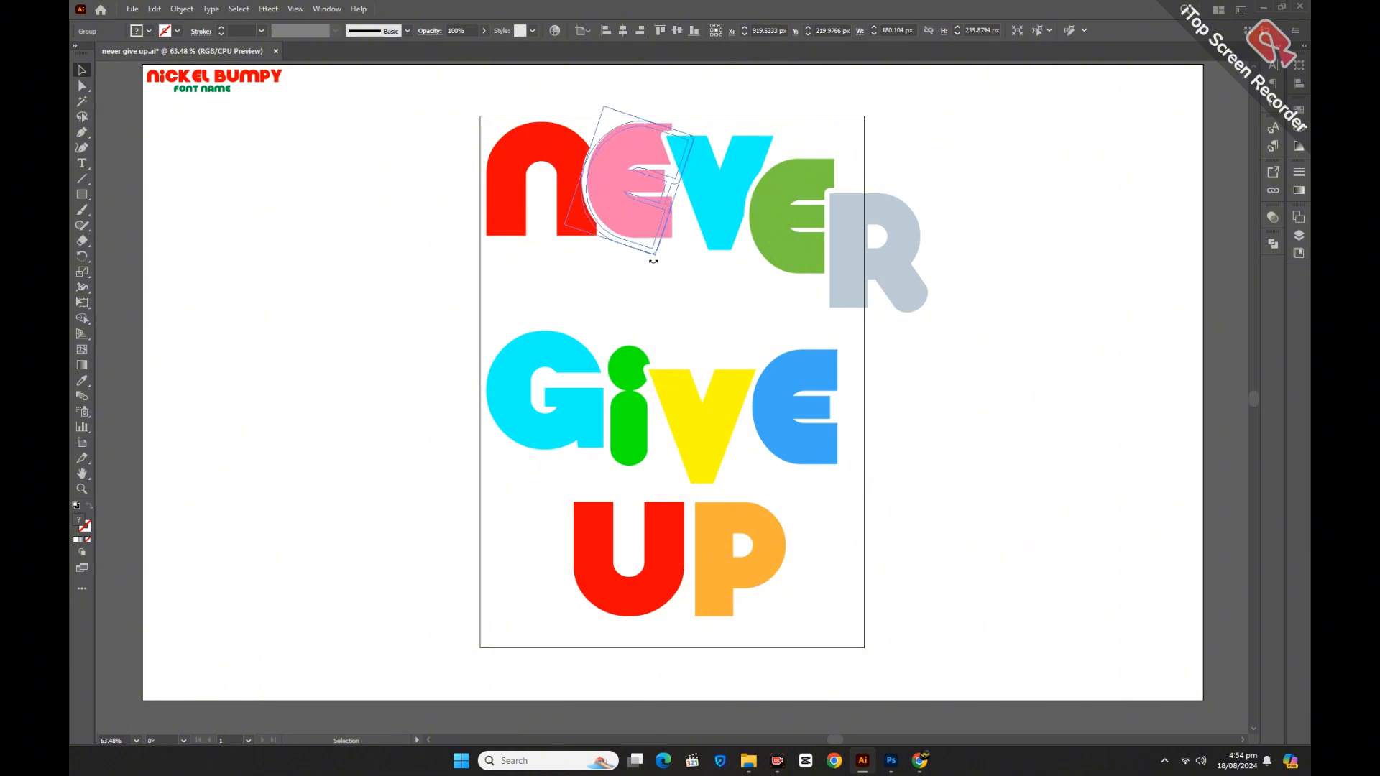
pyautogui.click(667, 306)
pyautogui.moveTo(637, 225); pyautogui.dragTo(700, 236)
pyautogui.click(676, 296)
pyautogui.click(704, 298)
# Step: Tilt the green E of NEVER counterclockwise, and raise it and the R level with the other letters
pyautogui.moveTo(793, 265); pyautogui.dragTo(787, 231)
pyautogui.click(790, 268)
pyautogui.click(795, 274)
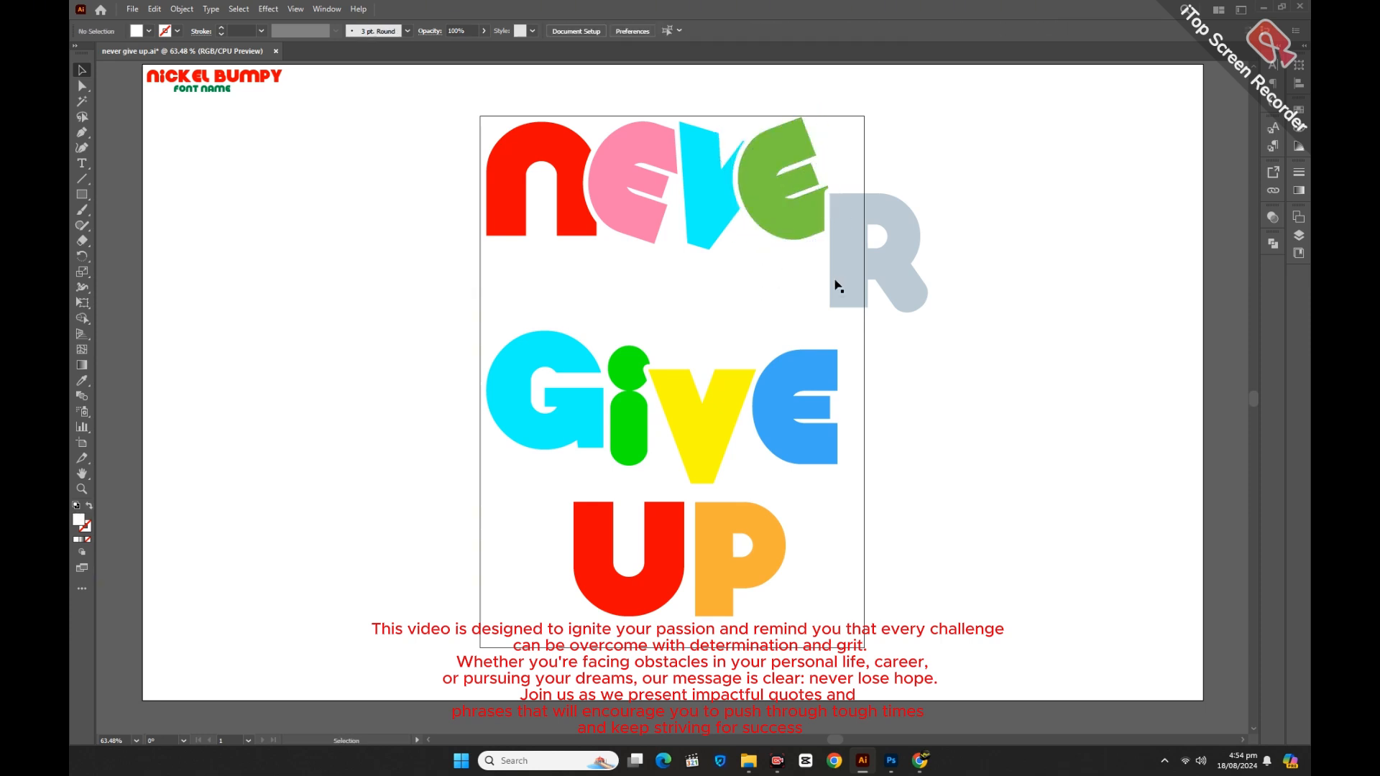
pyautogui.moveTo(836, 285); pyautogui.dragTo(825, 209)
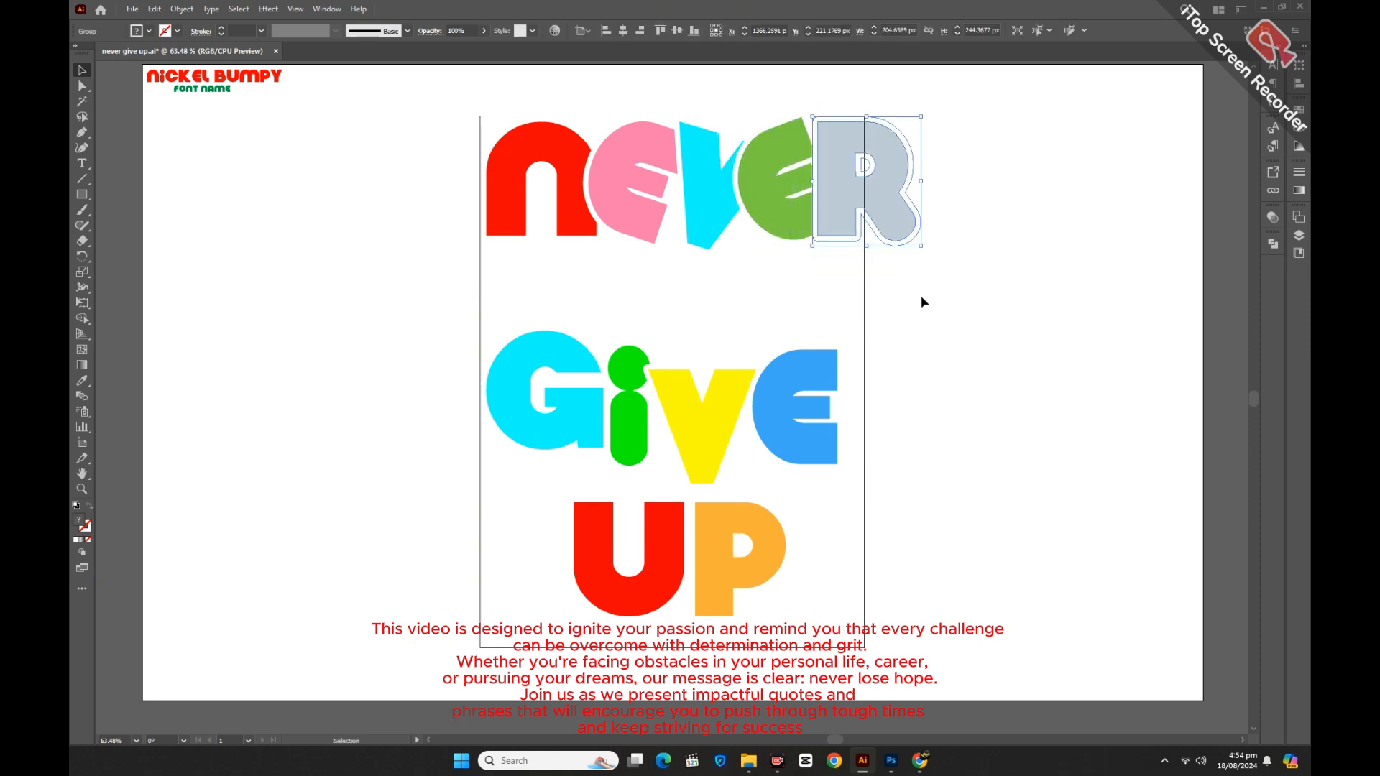
pyautogui.click(923, 302)
# Step: Scale the whole word NEVER down proportionally to fit the width of the guide box
pyautogui.moveTo(419, 146); pyautogui.dragTo(963, 259)
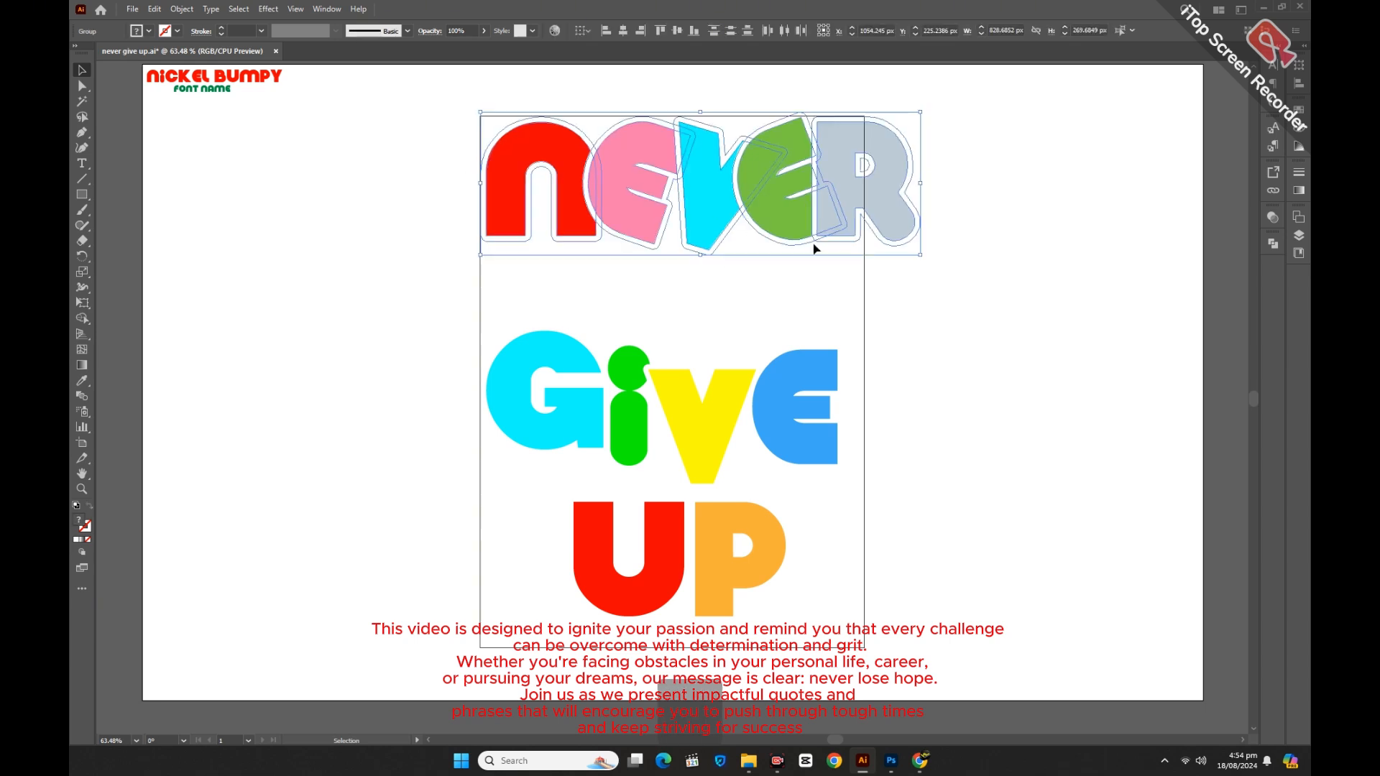
pyautogui.moveTo(919, 185); pyautogui.dragTo(863, 191)
pyautogui.click(982, 292)
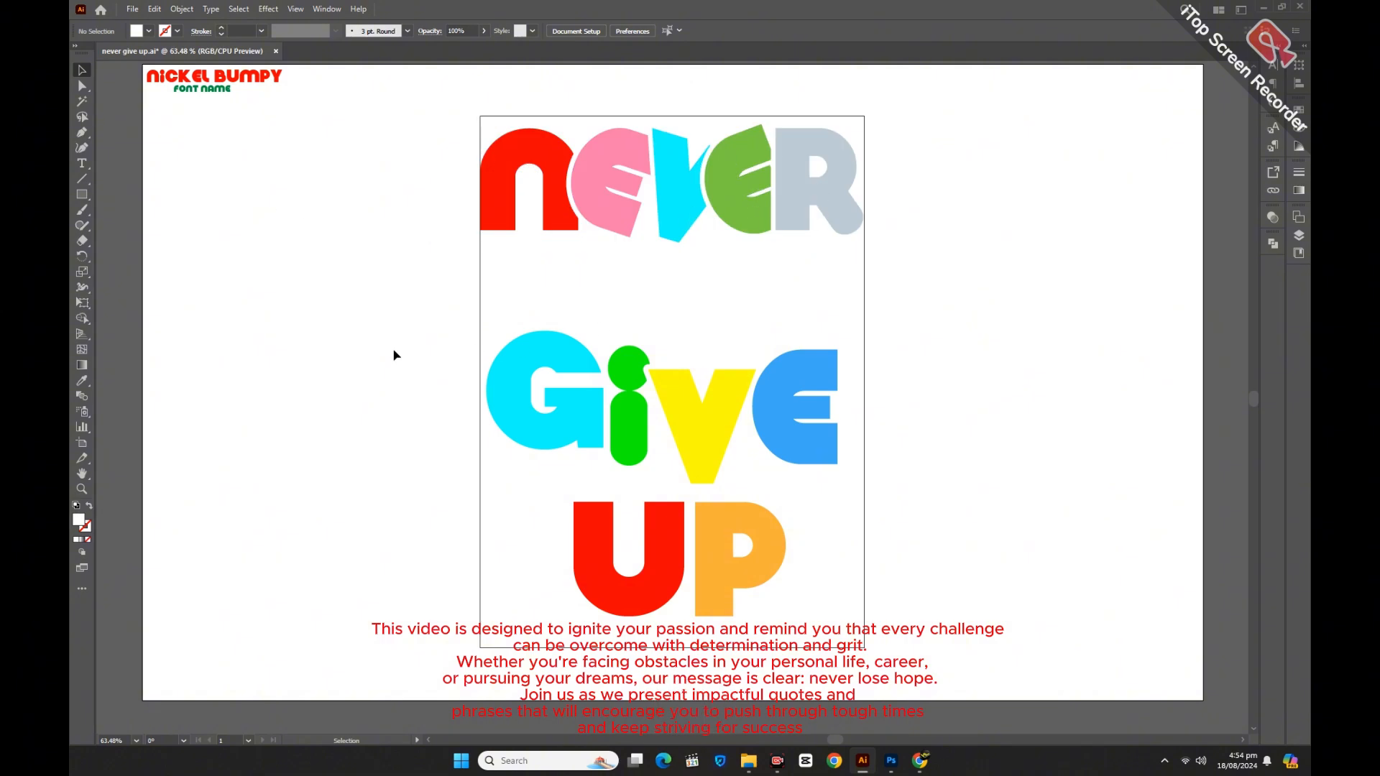
# Step: Move the letters of GIVE up directly beneath NEVER, seating the G, I, V and E side by side
pyautogui.moveTo(393, 351); pyautogui.dragTo(853, 440)
pyautogui.moveTo(572, 422); pyautogui.dragTo(686, 280)
pyautogui.click(741, 419)
pyautogui.click(1021, 365)
pyautogui.moveTo(634, 373); pyautogui.dragTo(633, 296)
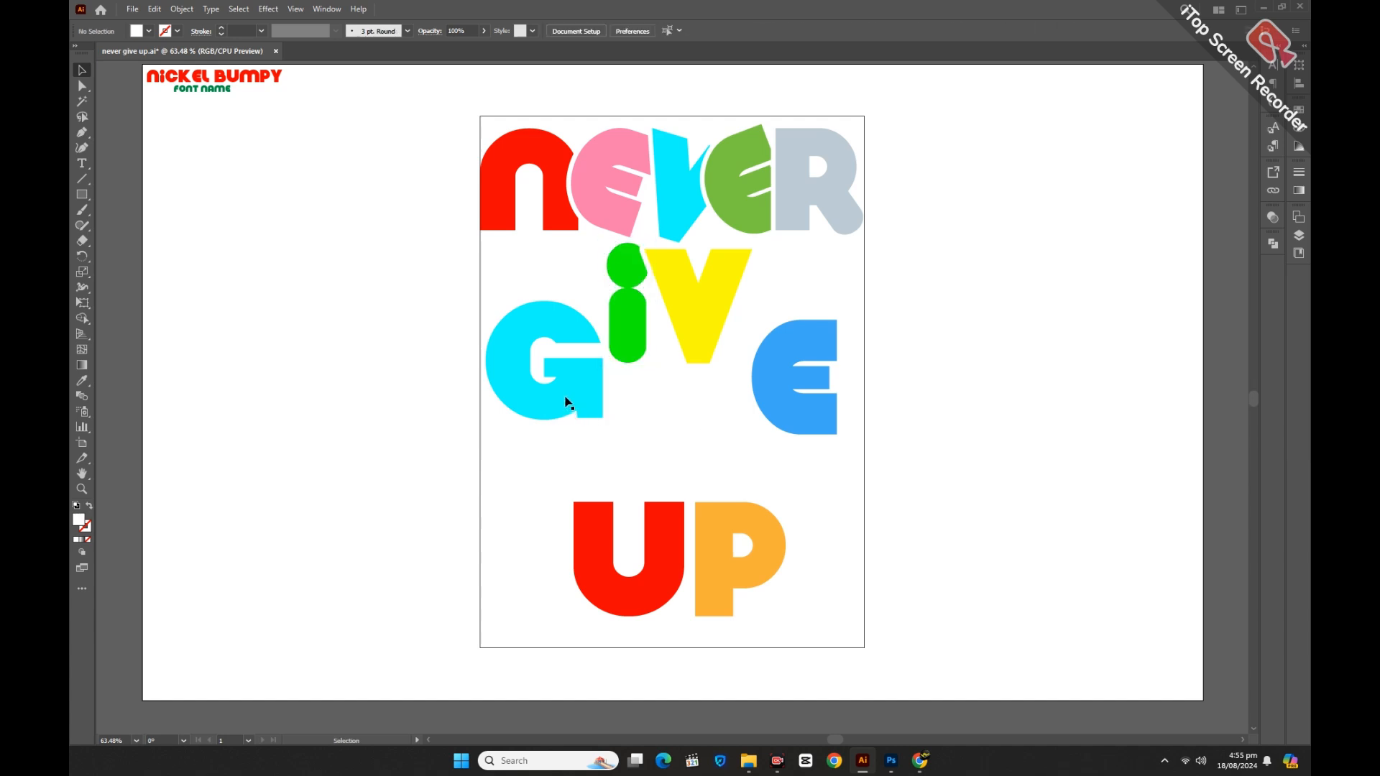
pyautogui.moveTo(567, 400); pyautogui.dragTo(564, 332)
pyautogui.moveTo(805, 393); pyautogui.dragTo(784, 322)
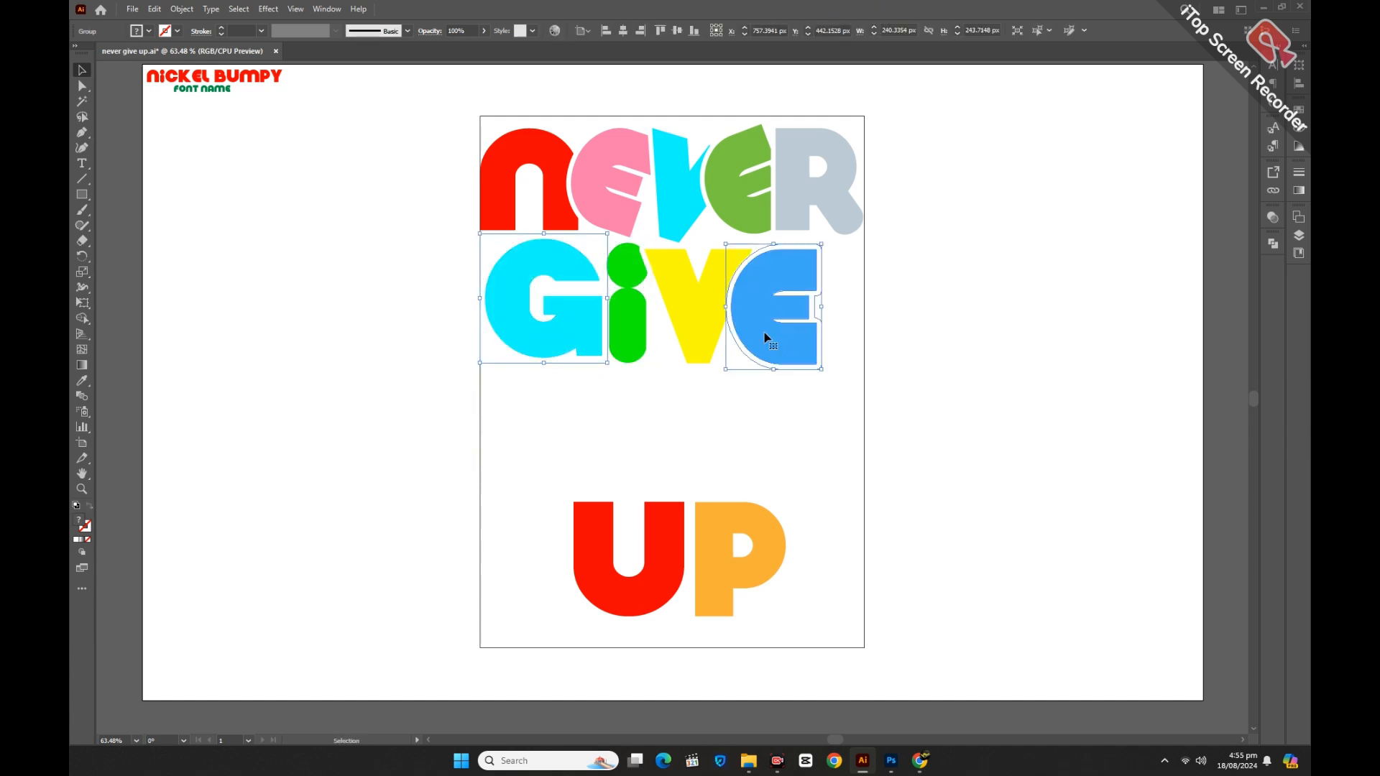
# Step: Scale the whole word GIVE up proportionally to span the width of the guide box
pyautogui.moveTo(442, 311); pyautogui.dragTo(871, 402)
pyautogui.moveTo(482, 388); pyautogui.dragTo(471, 390)
pyautogui.click(440, 429)
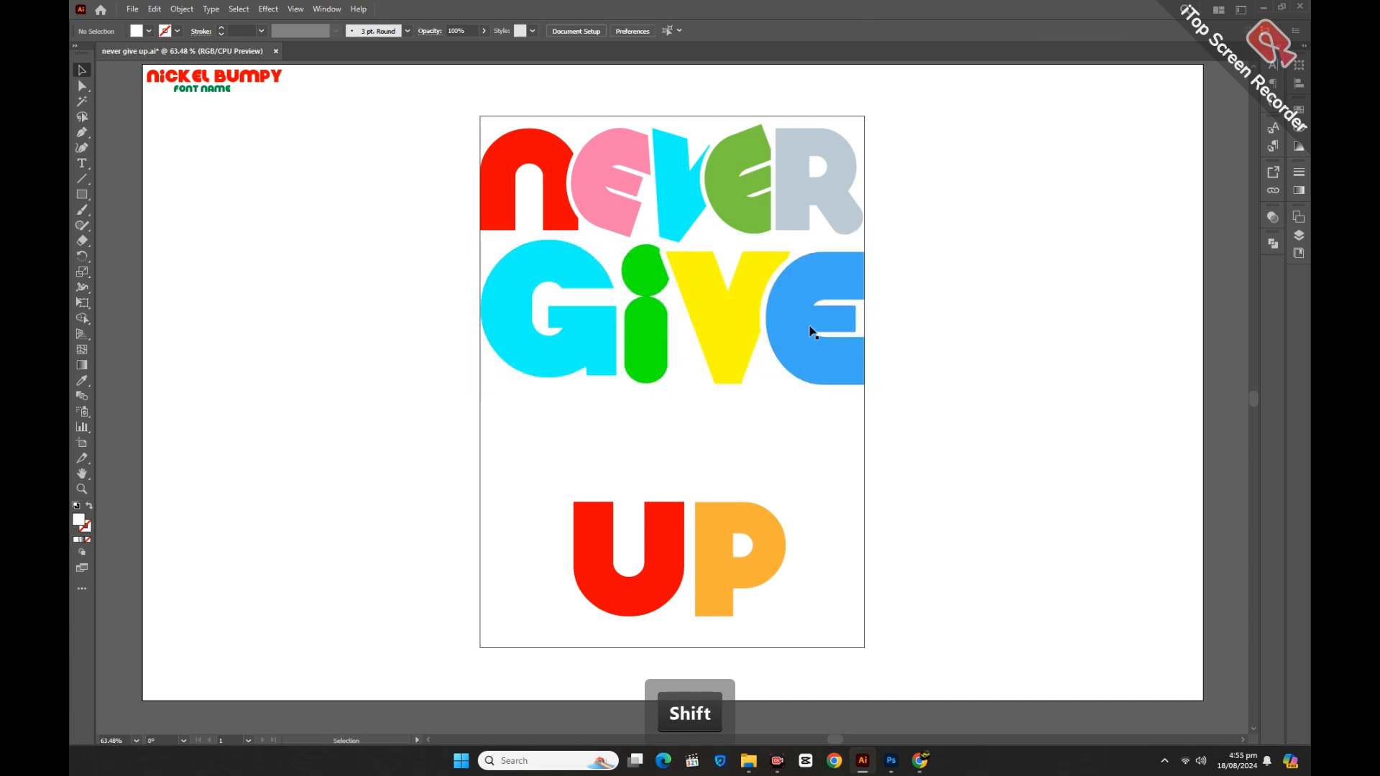
# Step: Move UP beneath GIVE and enlarge it to fill the width of the guide box
pyautogui.click(730, 329)
pyautogui.moveTo(656, 582); pyautogui.dragTo(562, 509)
pyautogui.moveTo(702, 486); pyautogui.dragTo(873, 511)
pyautogui.click(953, 546)
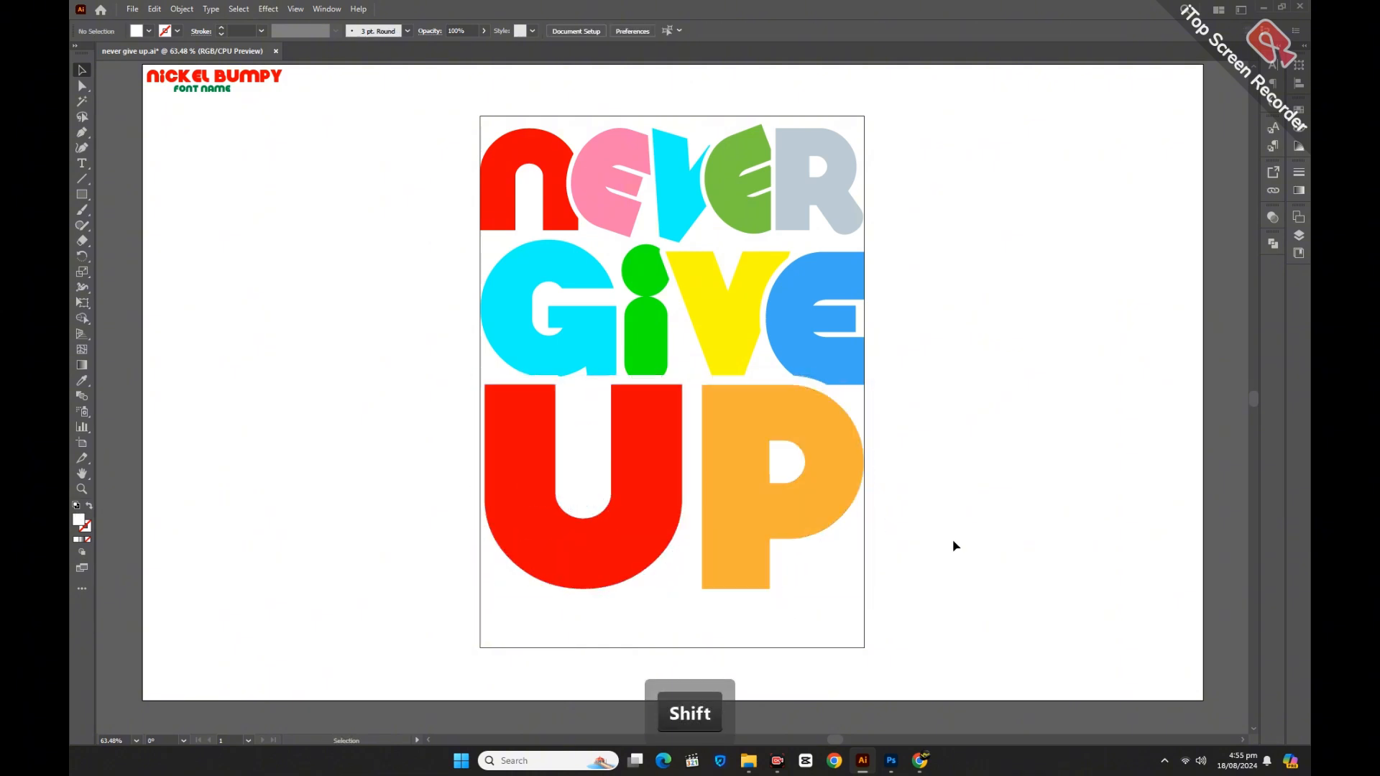
# Step: Bring all the letters of GIVE to the front, above the word UP
pyautogui.scroll(1, 954, 546)
pyautogui.moveTo(388, 352); pyautogui.dragTo(893, 395)
pyautogui.rightClick(893, 395)
pyautogui.moveTo(949, 628)
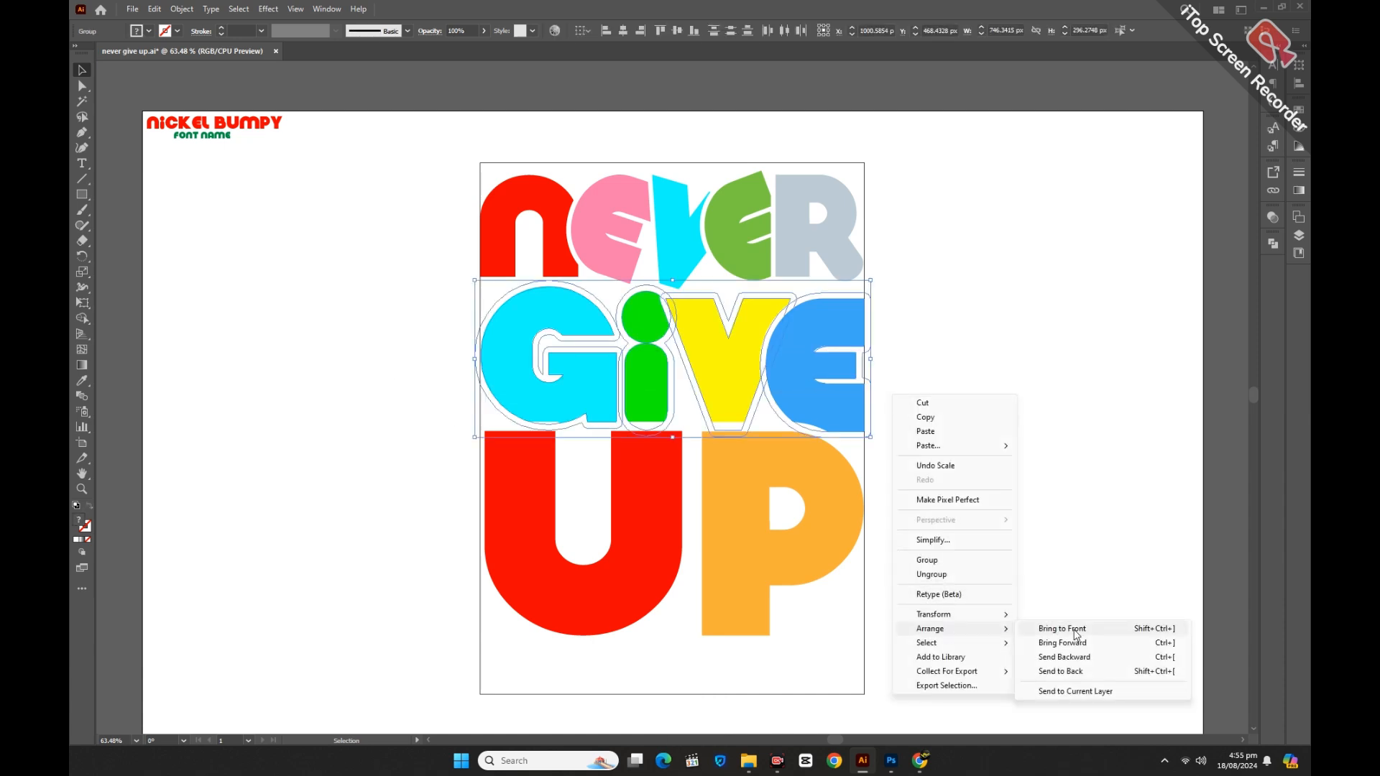
pyautogui.click(1062, 628)
pyautogui.click(412, 354)
# Step: Stretch all three words vertically at both ends to fill the full height of the guide box
pyautogui.scroll(-1, 378, 274)
pyautogui.moveTo(390, 170); pyautogui.dragTo(873, 589)
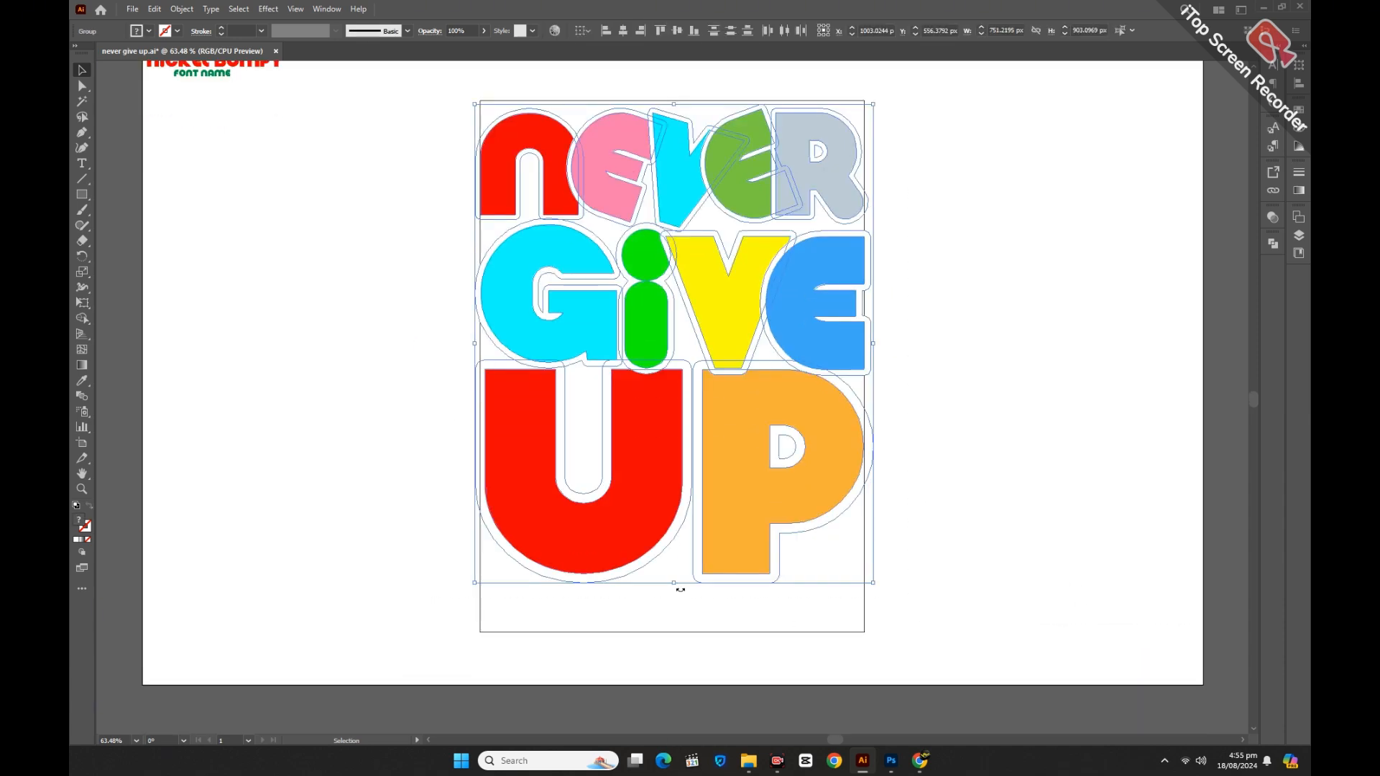
pyautogui.moveTo(680, 590); pyautogui.dragTo(679, 636)
pyautogui.click(989, 562)
pyautogui.scroll(2, 989, 562)
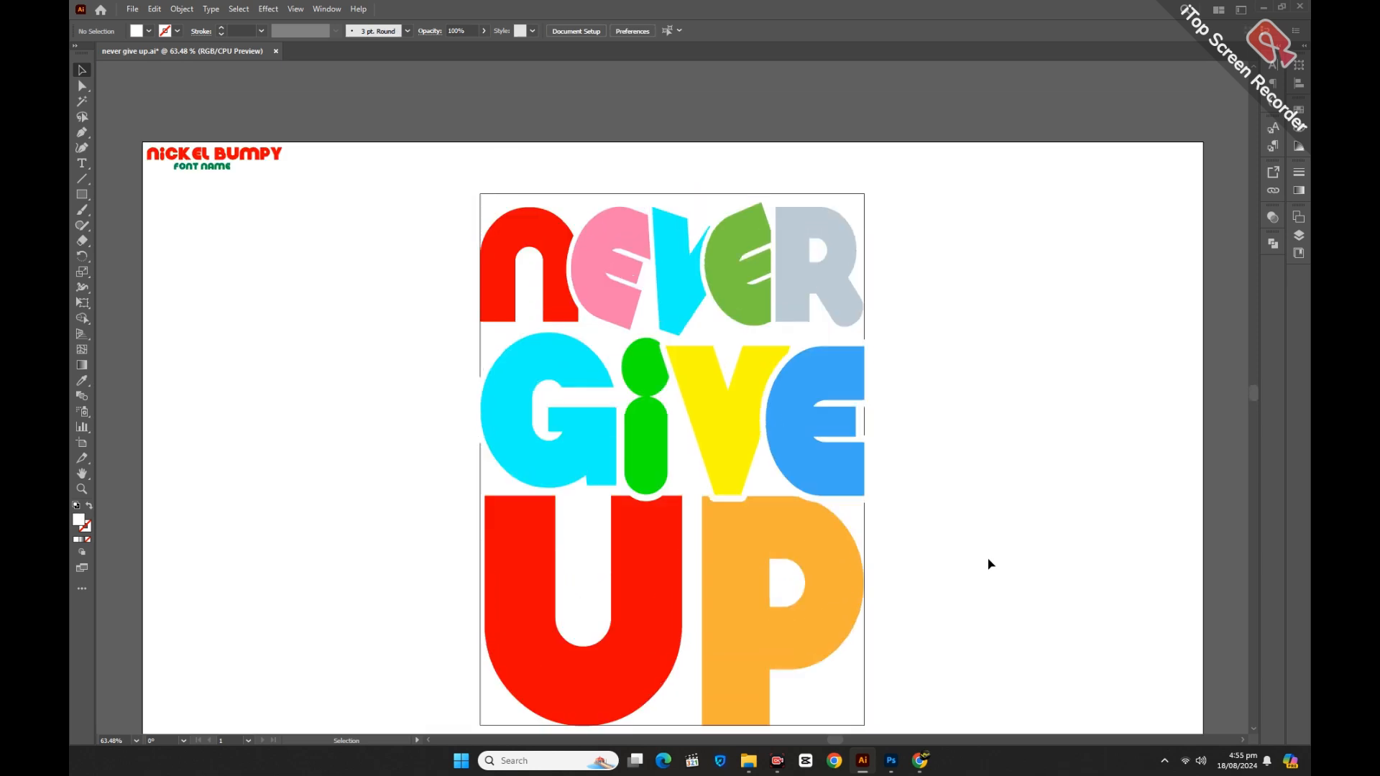
pyautogui.moveTo(385, 274); pyautogui.dragTo(662, 311)
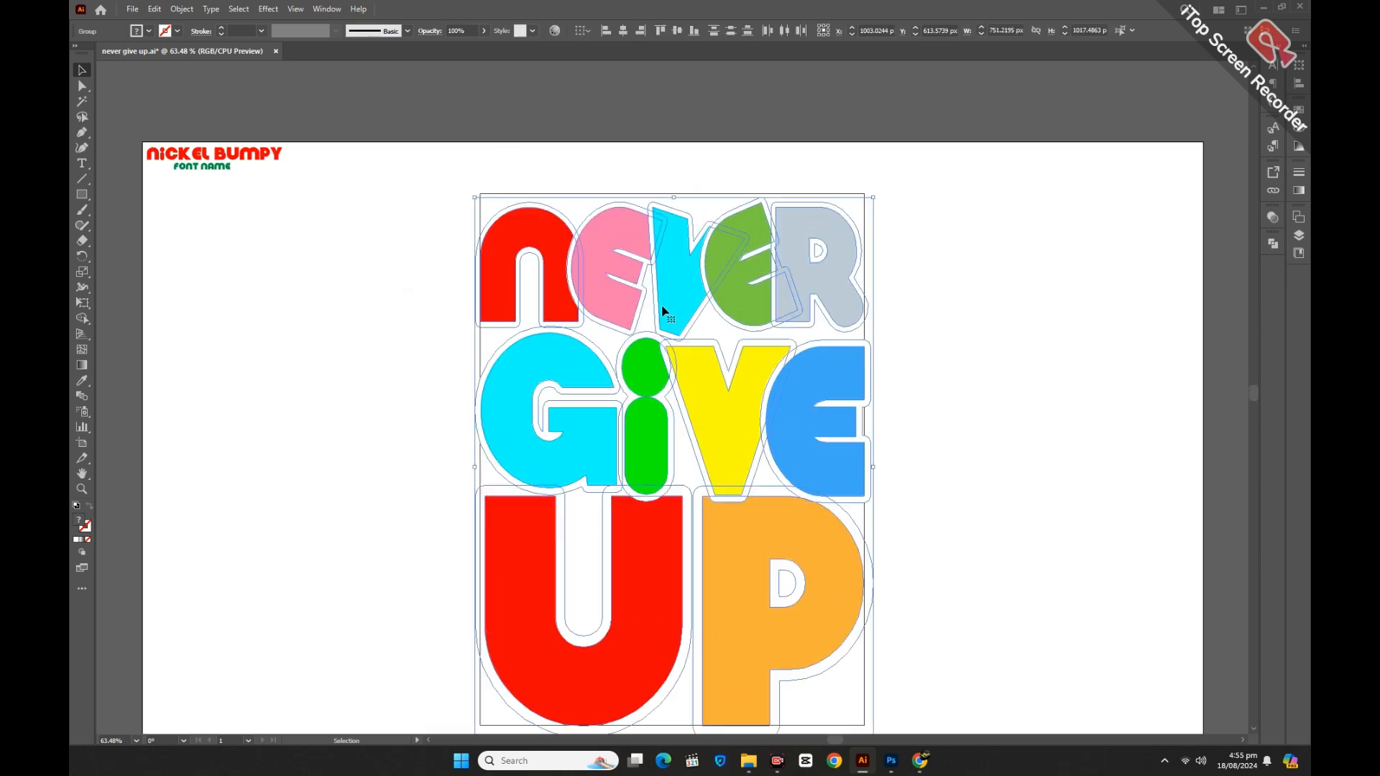
pyautogui.moveTo(674, 196); pyautogui.dragTo(675, 184)
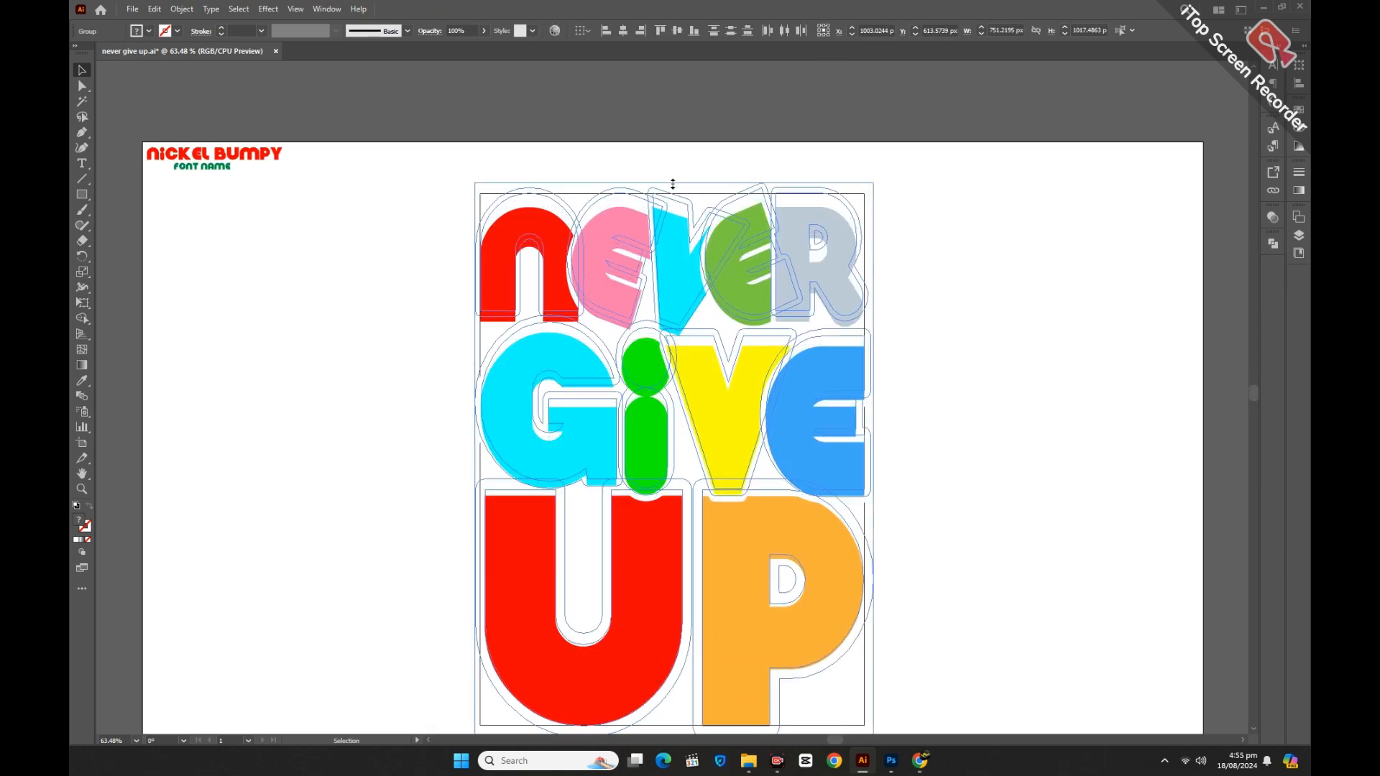
pyautogui.click(975, 367)
pyautogui.scroll(-1, 975, 367)
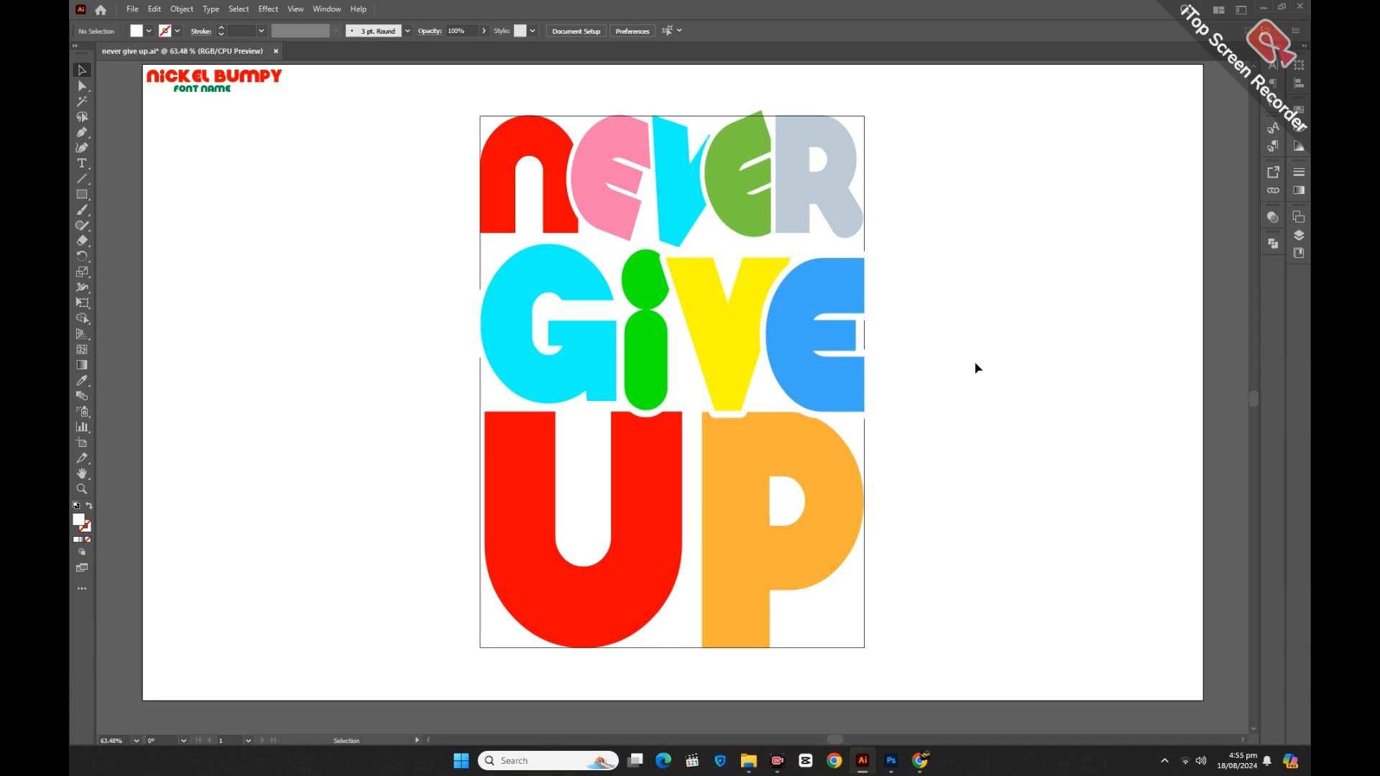
# Step: Tilt the yellow V of GIVE counterclockwise, then bring the green I to the front and nudge it up and left
pyautogui.click(705, 350)
pyautogui.moveTo(796, 424); pyautogui.dragTo(739, 375)
pyautogui.rightClick(649, 378)
pyautogui.moveTo(686, 641)
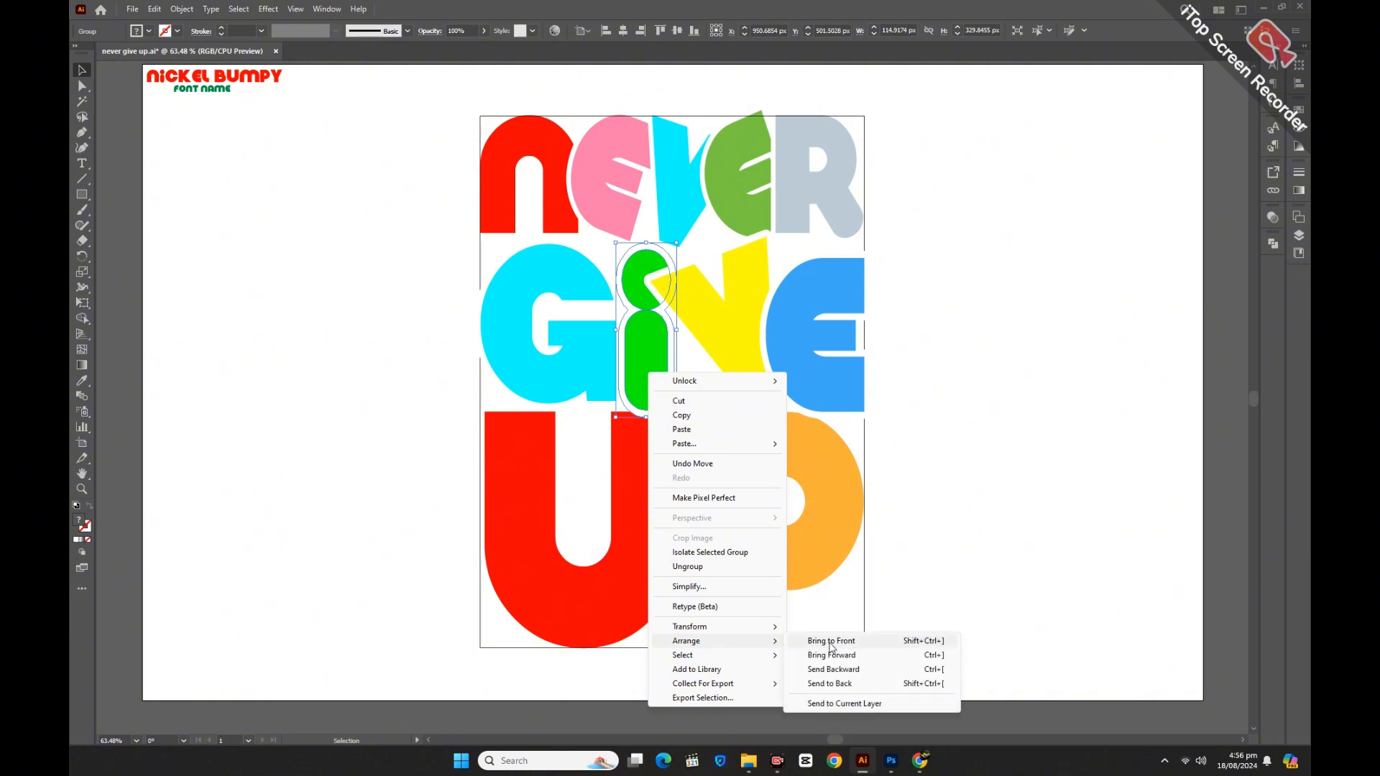
pyautogui.click(827, 640)
pyautogui.click(958, 477)
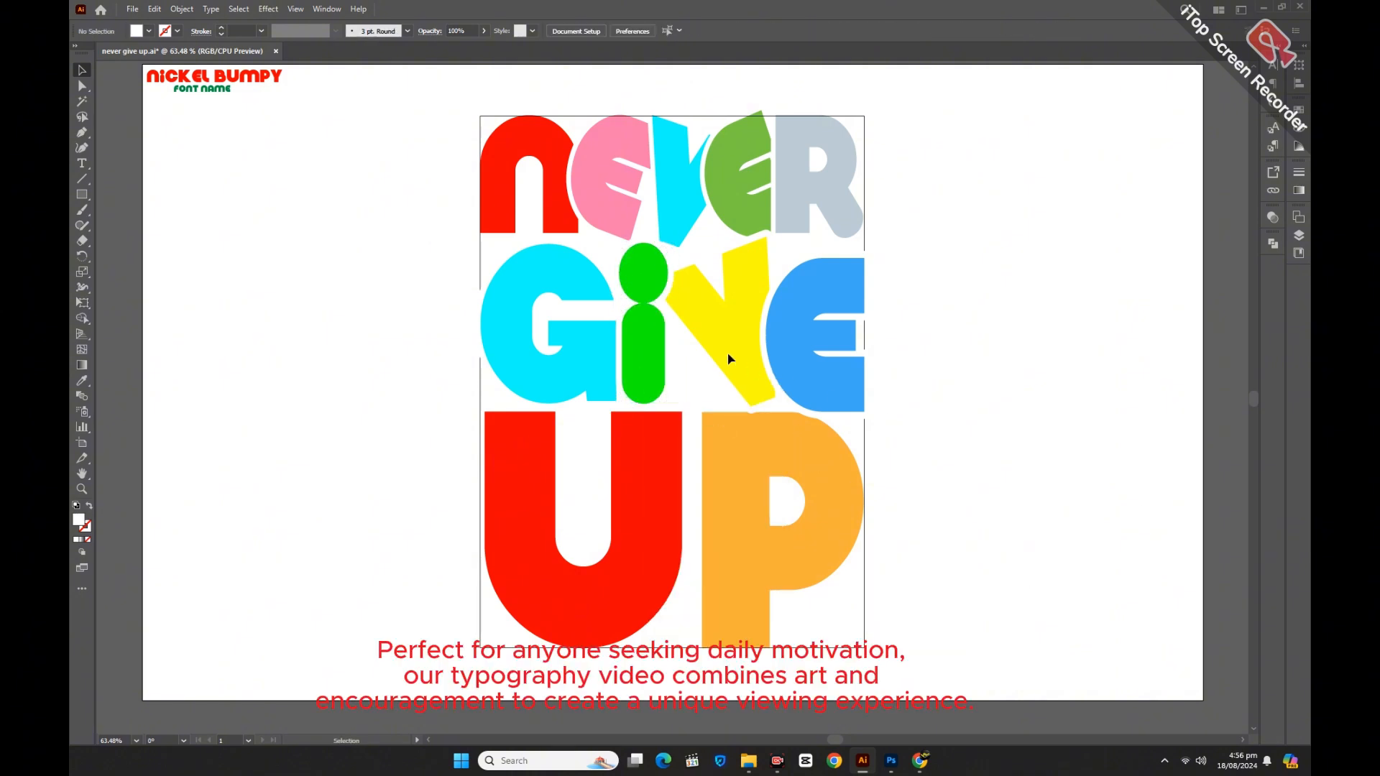
# Step: Nudge the yellow V of GIVE slightly up and left, and bring all the letters of NEVER to the front
pyautogui.click(760, 373)
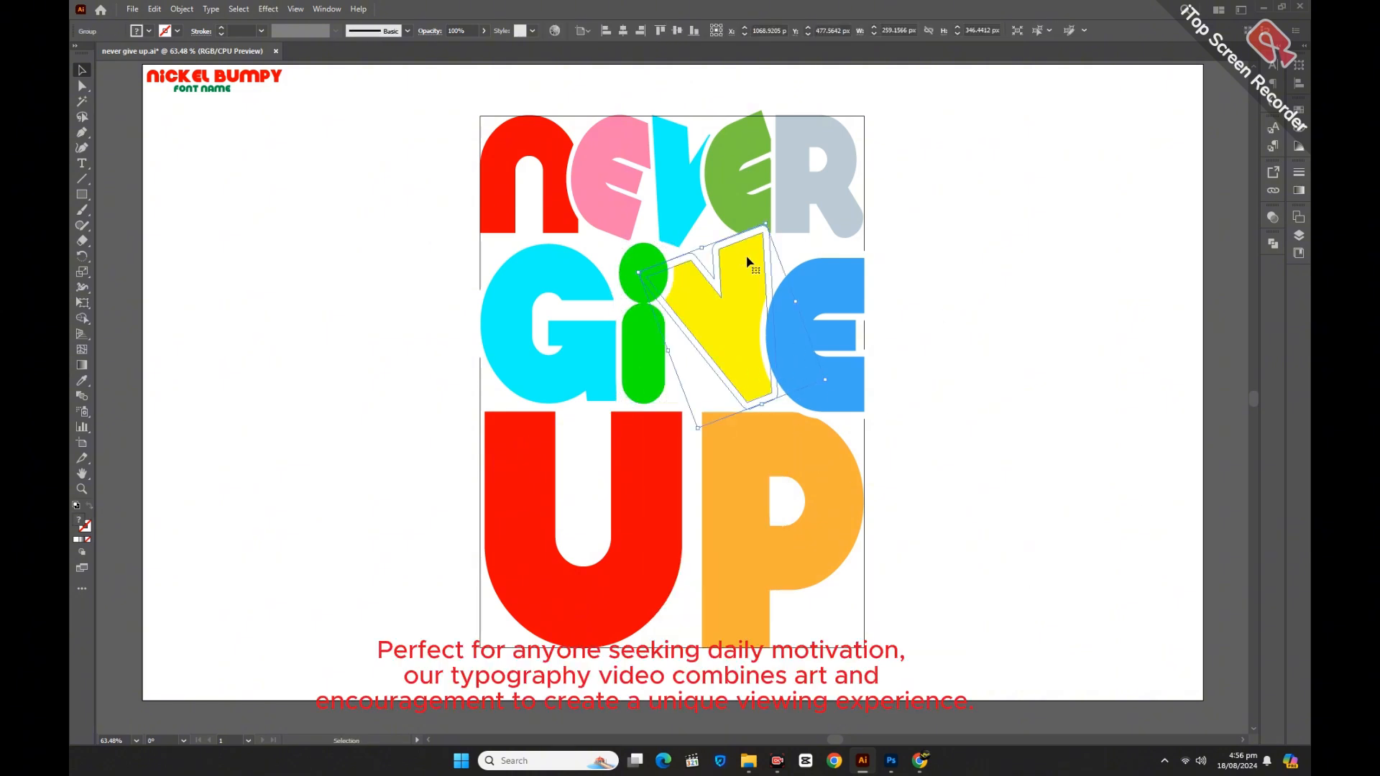
pyautogui.hotkey('ctrl', '[')
pyautogui.click(1005, 294)
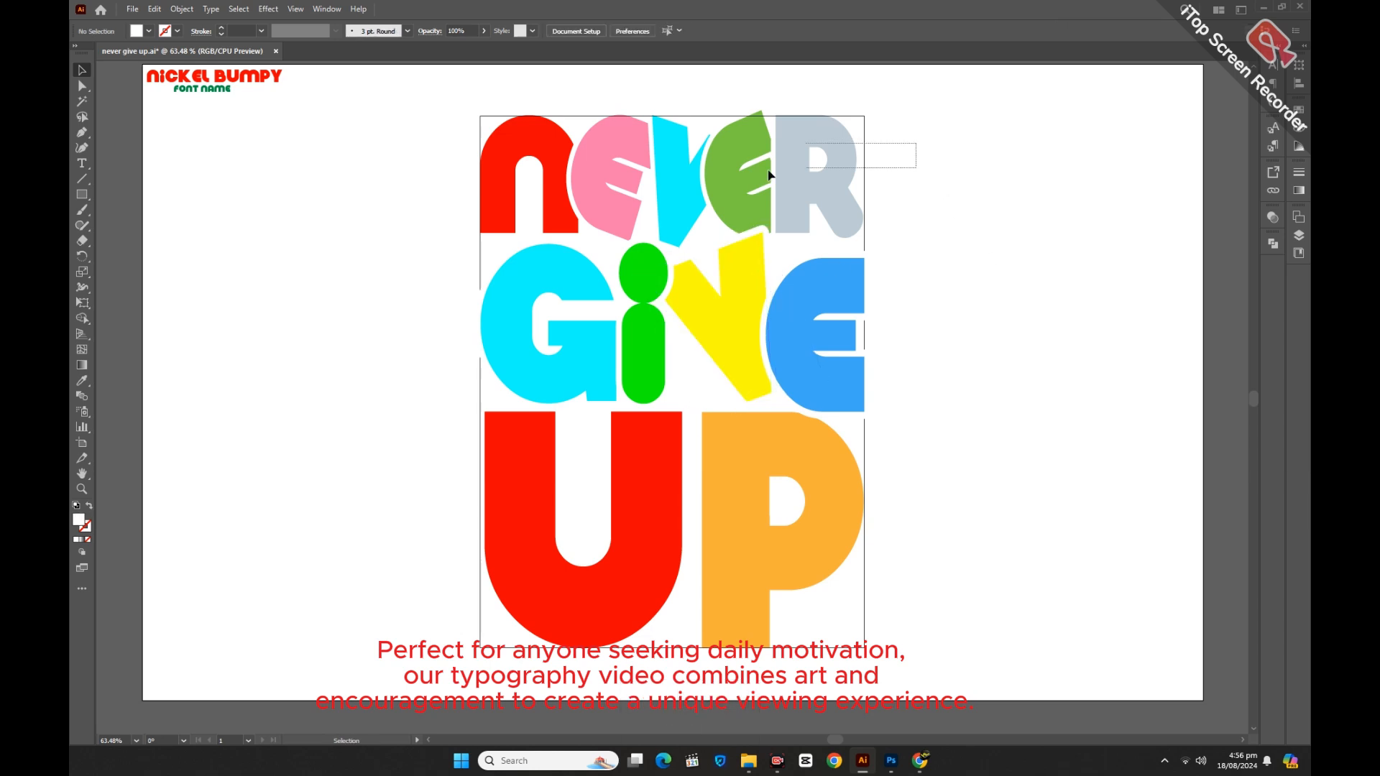
pyautogui.rightClick(475, 188)
pyautogui.moveTo(546, 422)
pyautogui.click(644, 423)
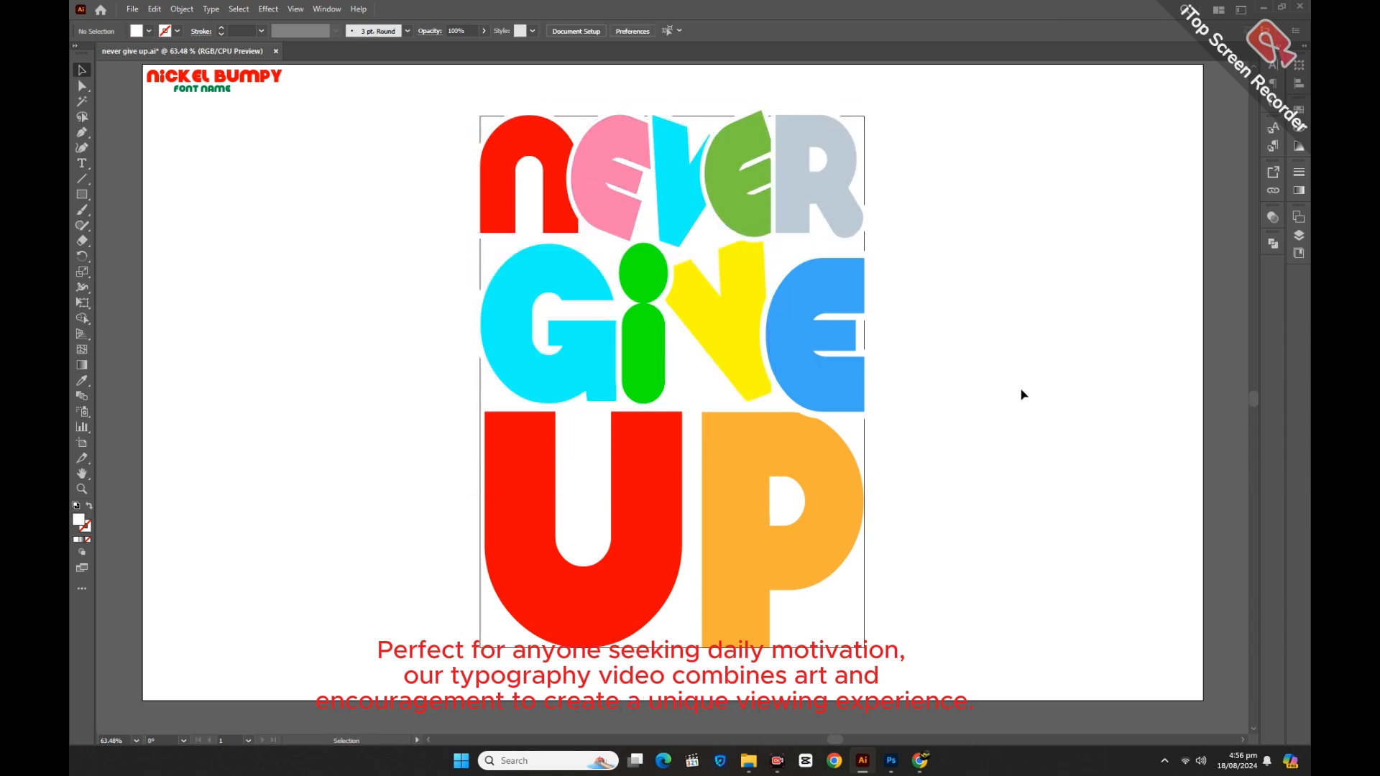
# Step: Nudge the blue E of GIVE up and slightly left, level with the other letters
pyautogui.click(796, 381)
pyautogui.press('Left')
pyautogui.click(942, 525)
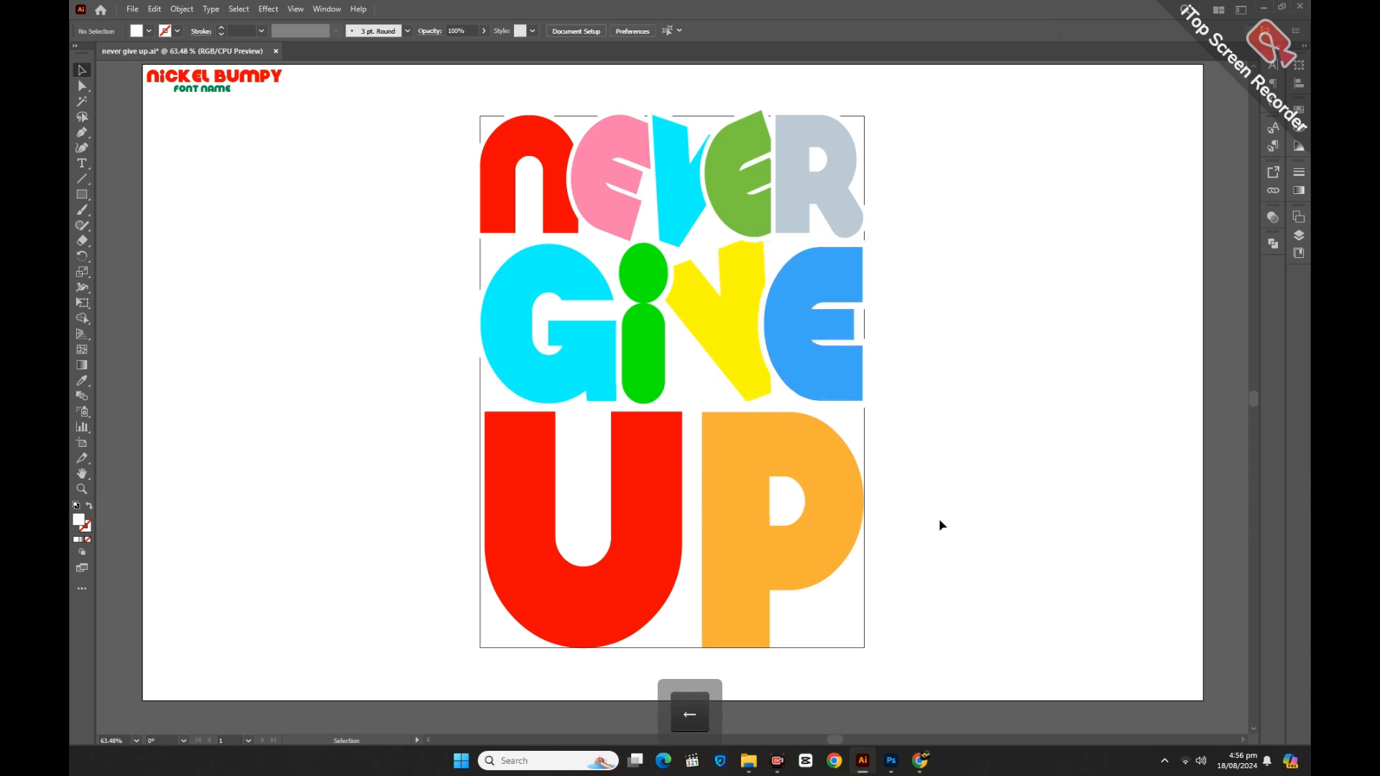
# Step: Nudge the word UP upward so its top tucks closely behind the letters of GIVE
pyautogui.scroll(-1, 937, 526)
pyautogui.moveTo(334, 458); pyautogui.dragTo(1001, 618)
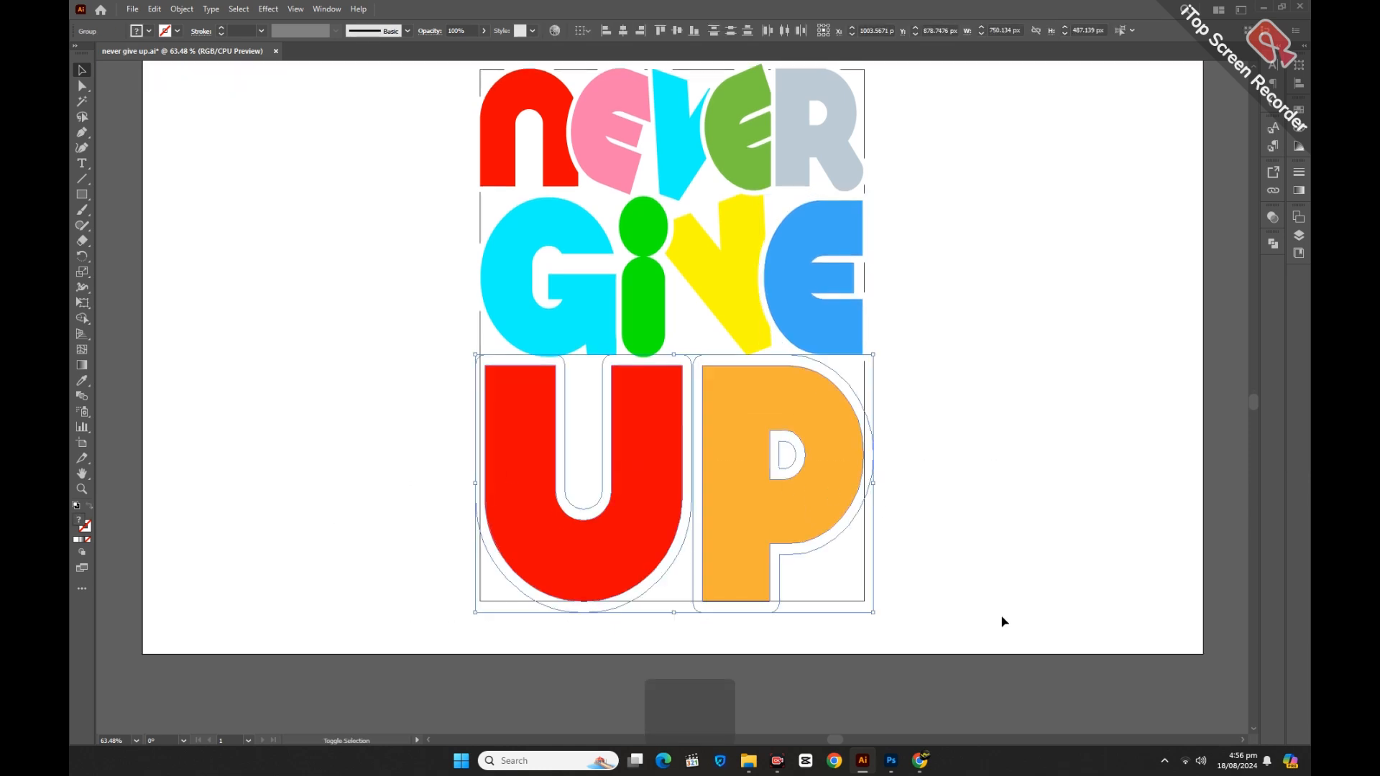
pyautogui.hotkey('shift', 'Up')
pyautogui.hotkey('shift', 'Up')
pyautogui.hotkey('shift', 'Up')
pyautogui.hotkey('shift', 'Up')
pyautogui.hotkey('shift', 'Up')
pyautogui.click(988, 572)
pyautogui.scroll(3, 978, 539)
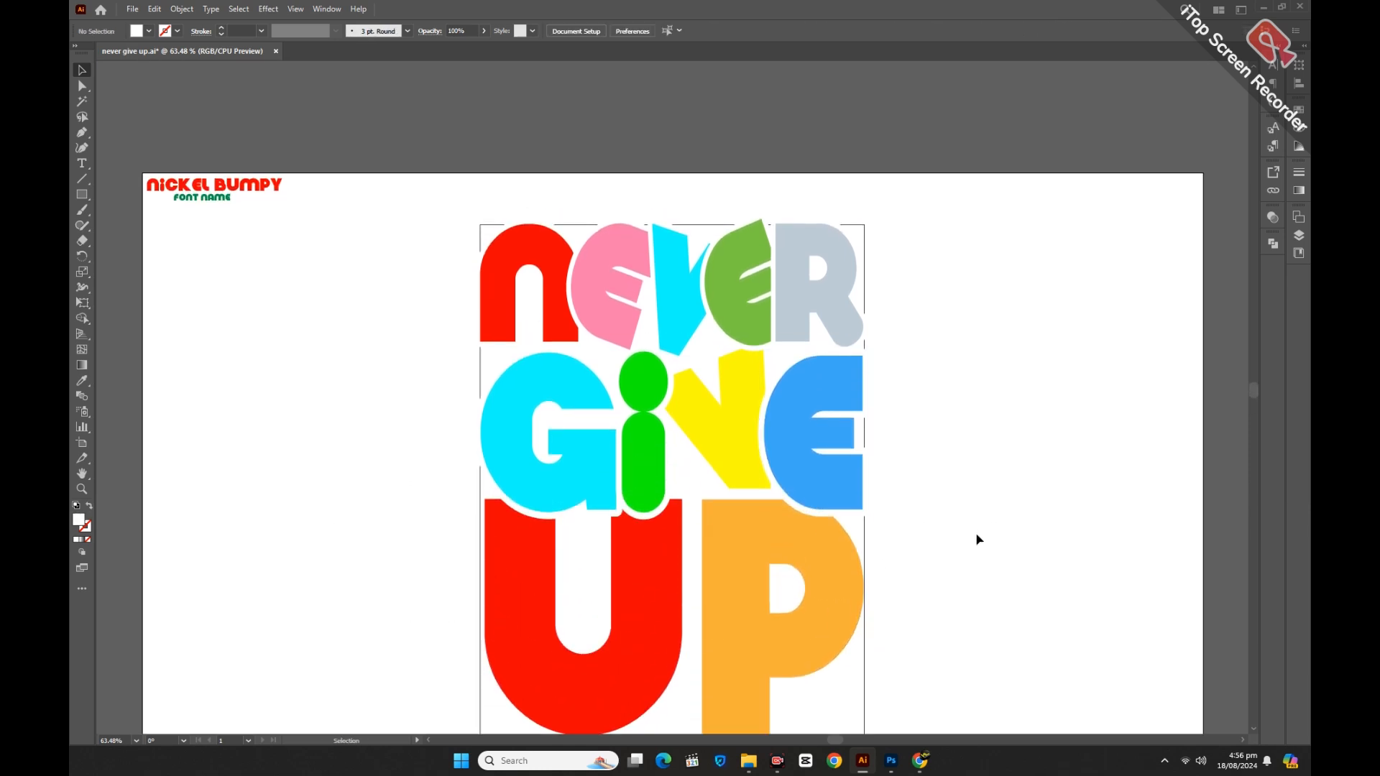
pyautogui.scroll(-2, 375, 413)
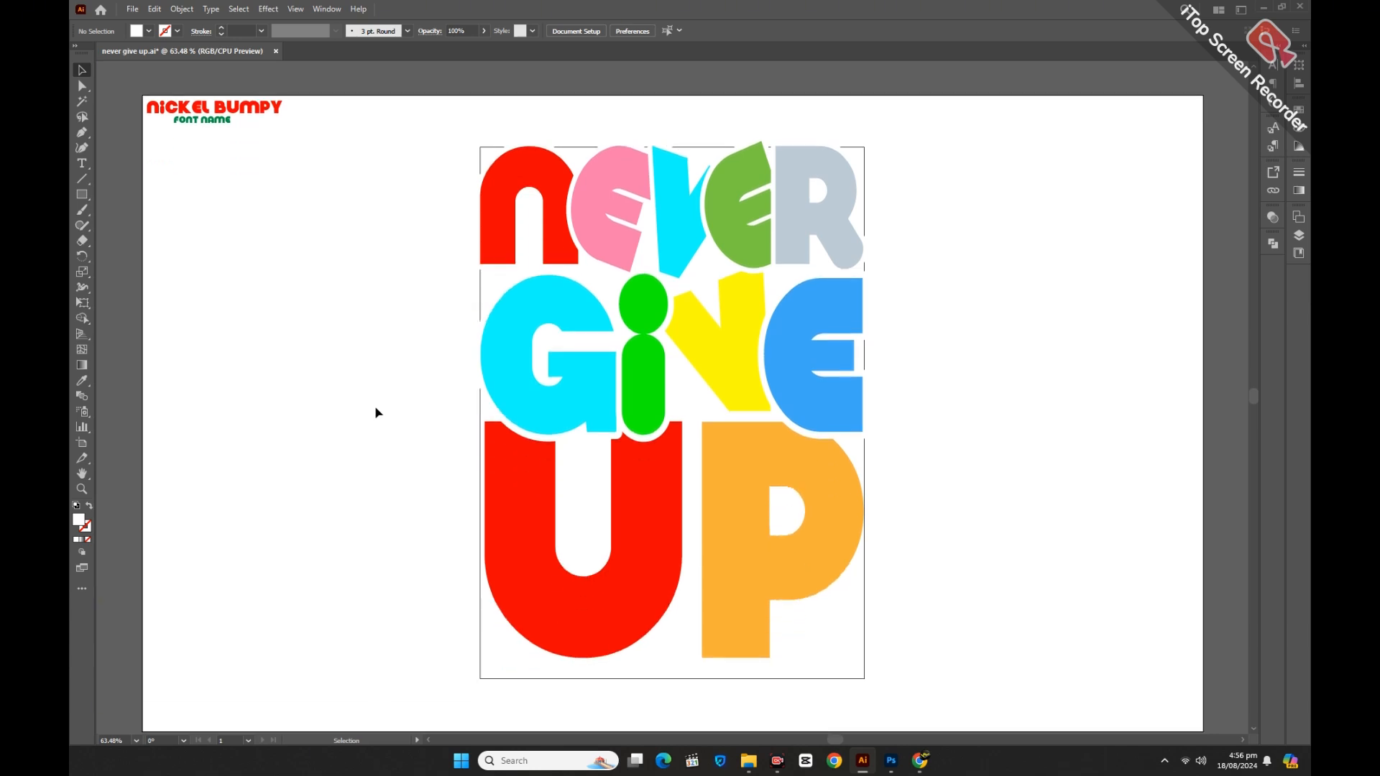
# Step: Draw a black-filled rectangle over the artboard and extend its lower edge to the artboard's edge
pyautogui.click(149, 31)
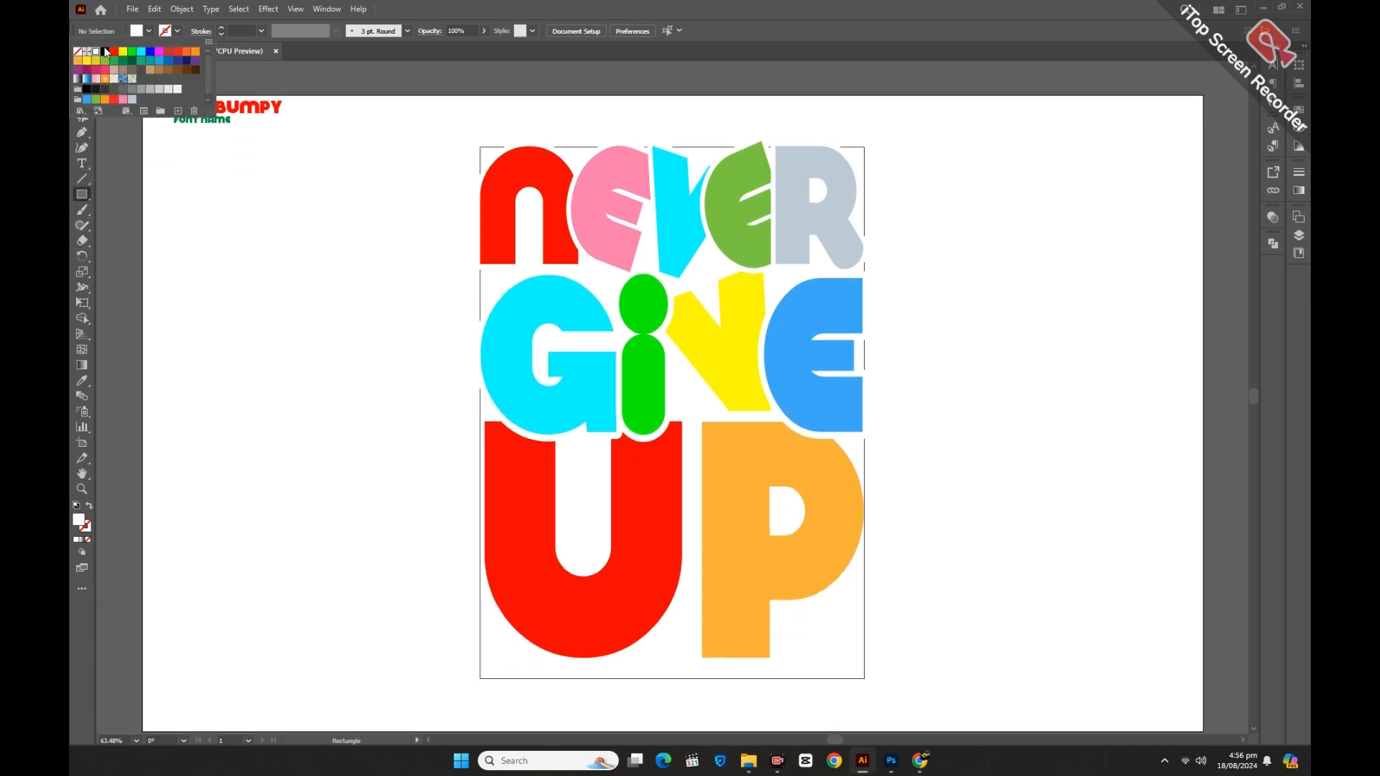
pyautogui.click(230, 188)
pyautogui.scroll(-1, 235, 179)
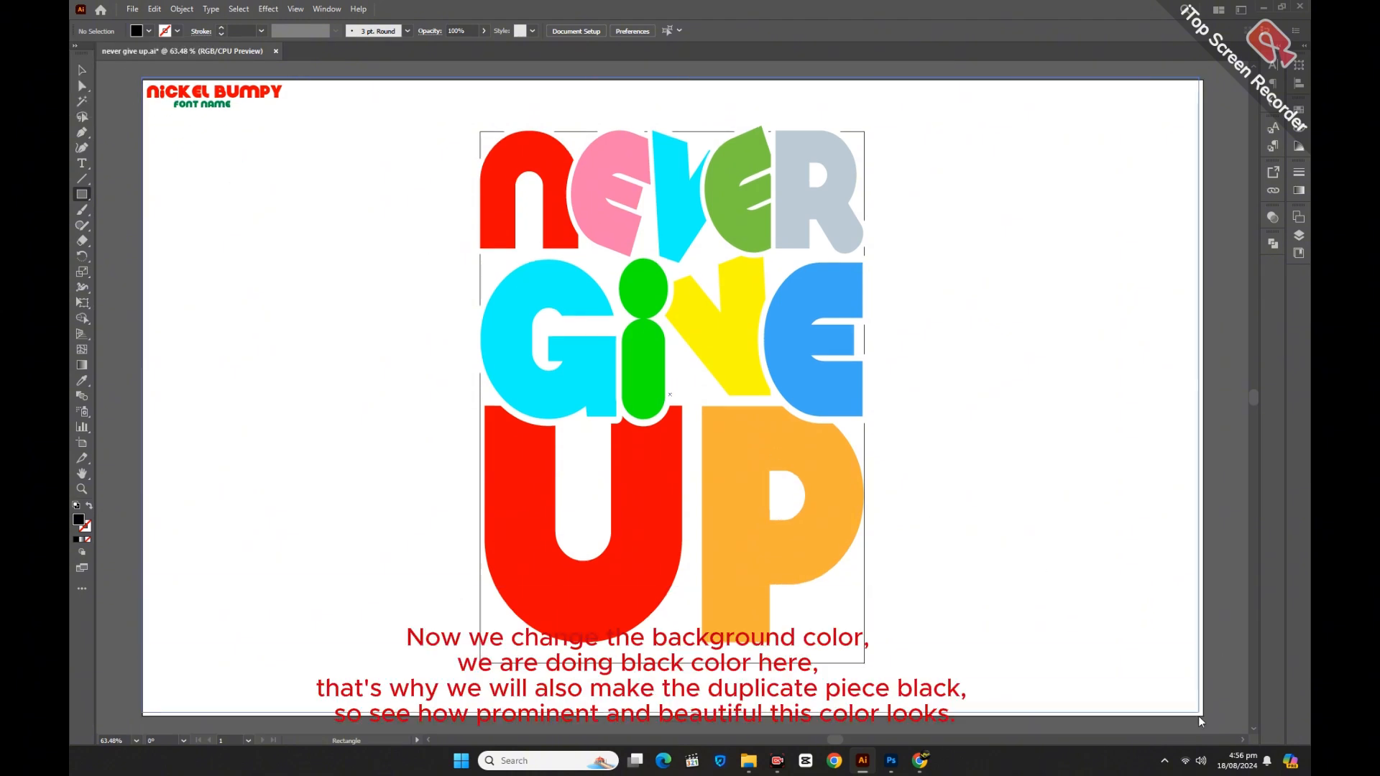
pyautogui.moveTo(1199, 714); pyautogui.dragTo(141, 76)
pyautogui.press('v')
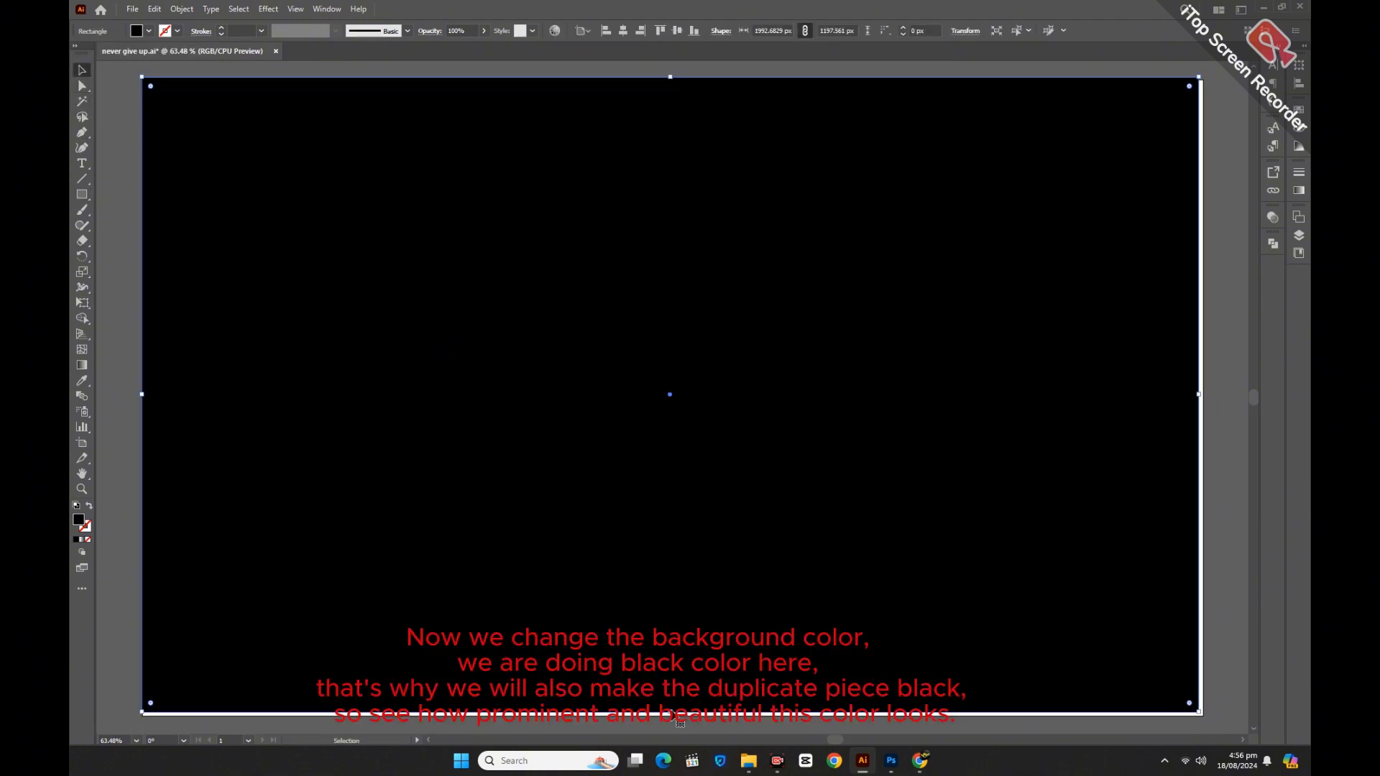
pyautogui.moveTo(680, 722); pyautogui.dragTo(680, 725)
# Step: Send the black rectangle to the back, widen it past the artboard's right edge, and center it on the artboard
pyautogui.rightClick(603, 454)
pyautogui.moveTo(683, 387)
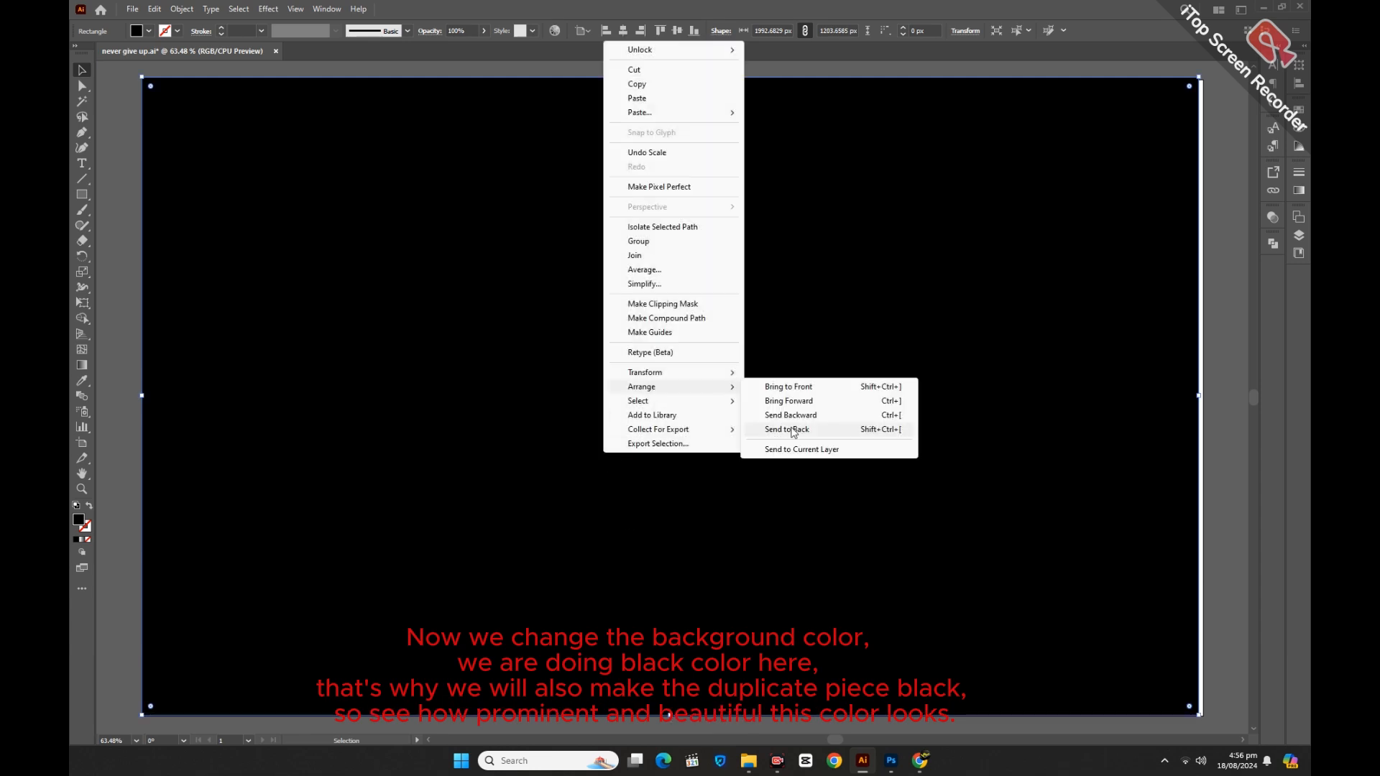
pyautogui.click(793, 429)
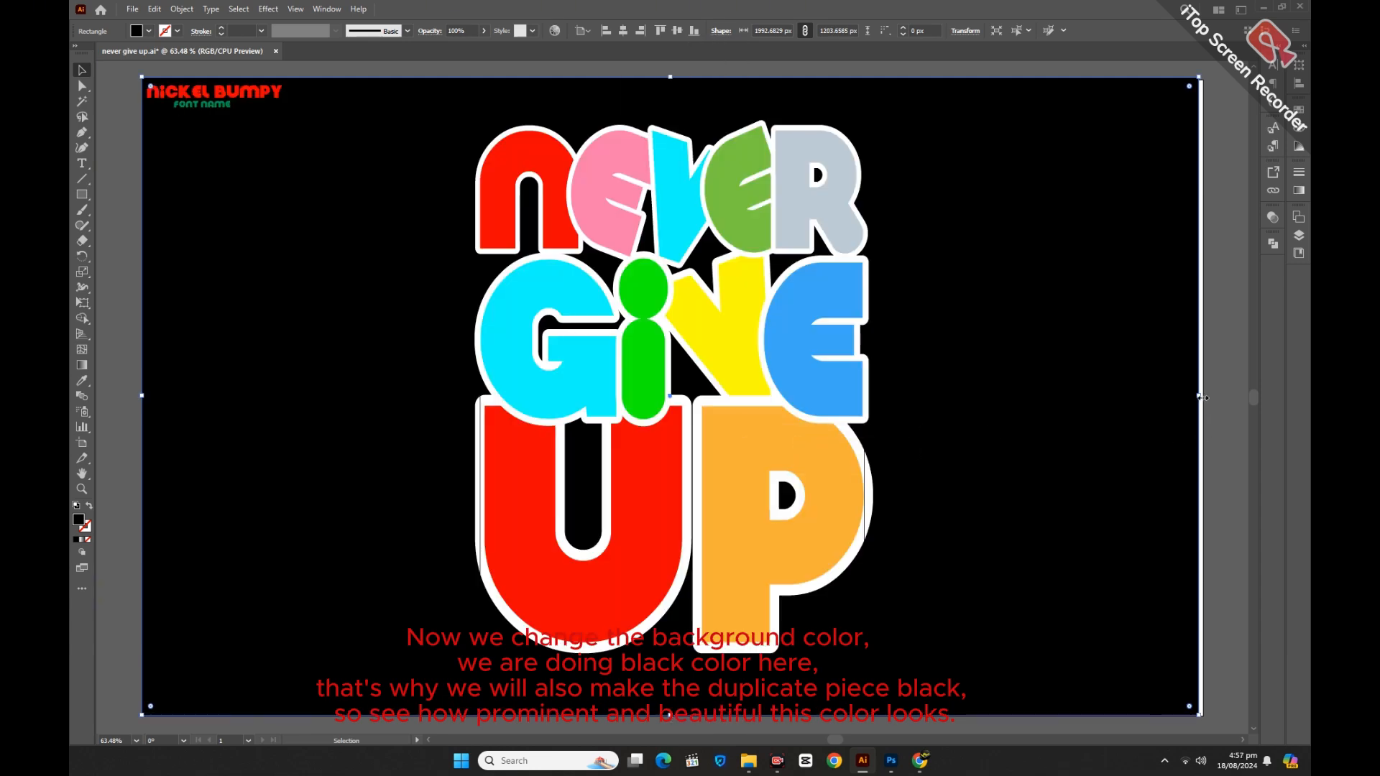
pyautogui.moveTo(1202, 398); pyautogui.dragTo(1210, 398)
pyautogui.click(623, 31)
pyautogui.click(676, 31)
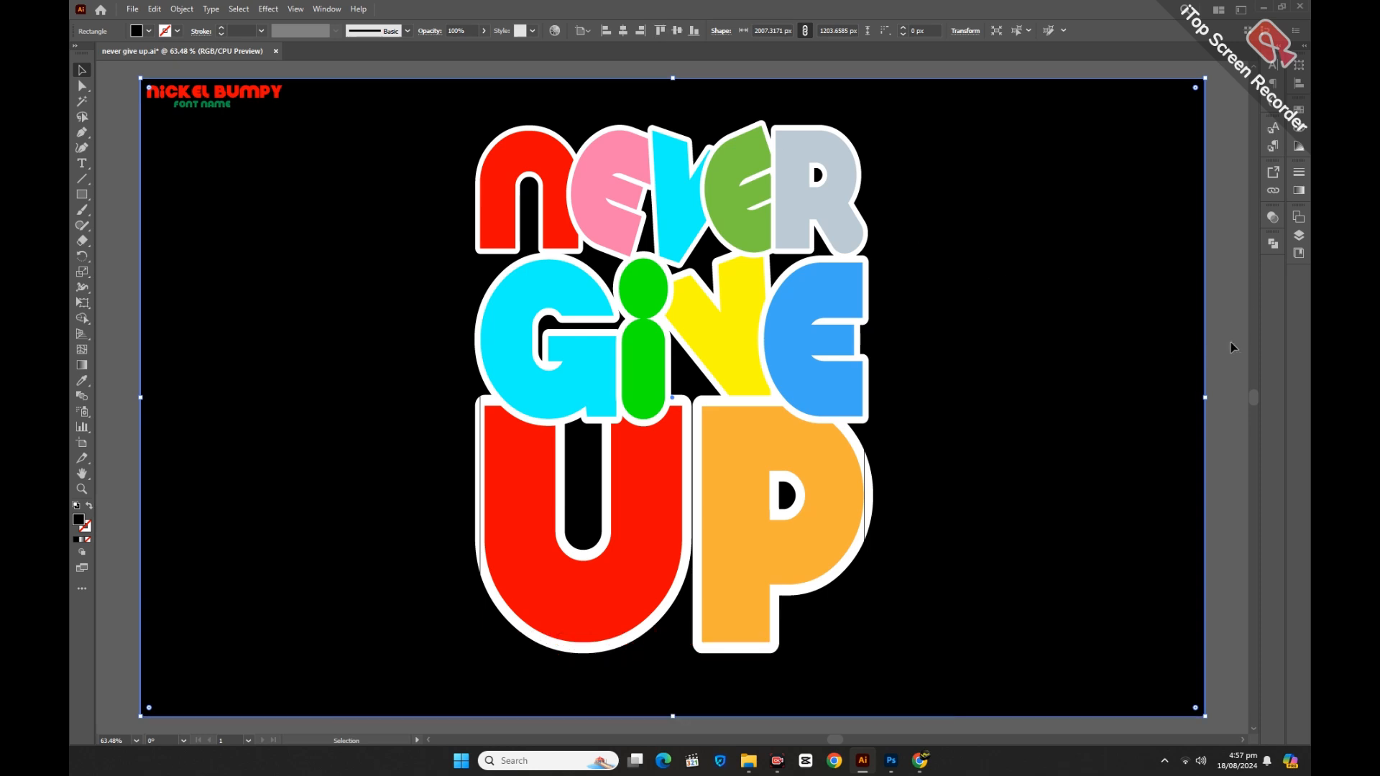
# Step: Lock the black background rectangle in the layer list
pyautogui.click(1301, 239)
pyautogui.scroll(-3, 1178, 364)
pyautogui.click(1150, 396)
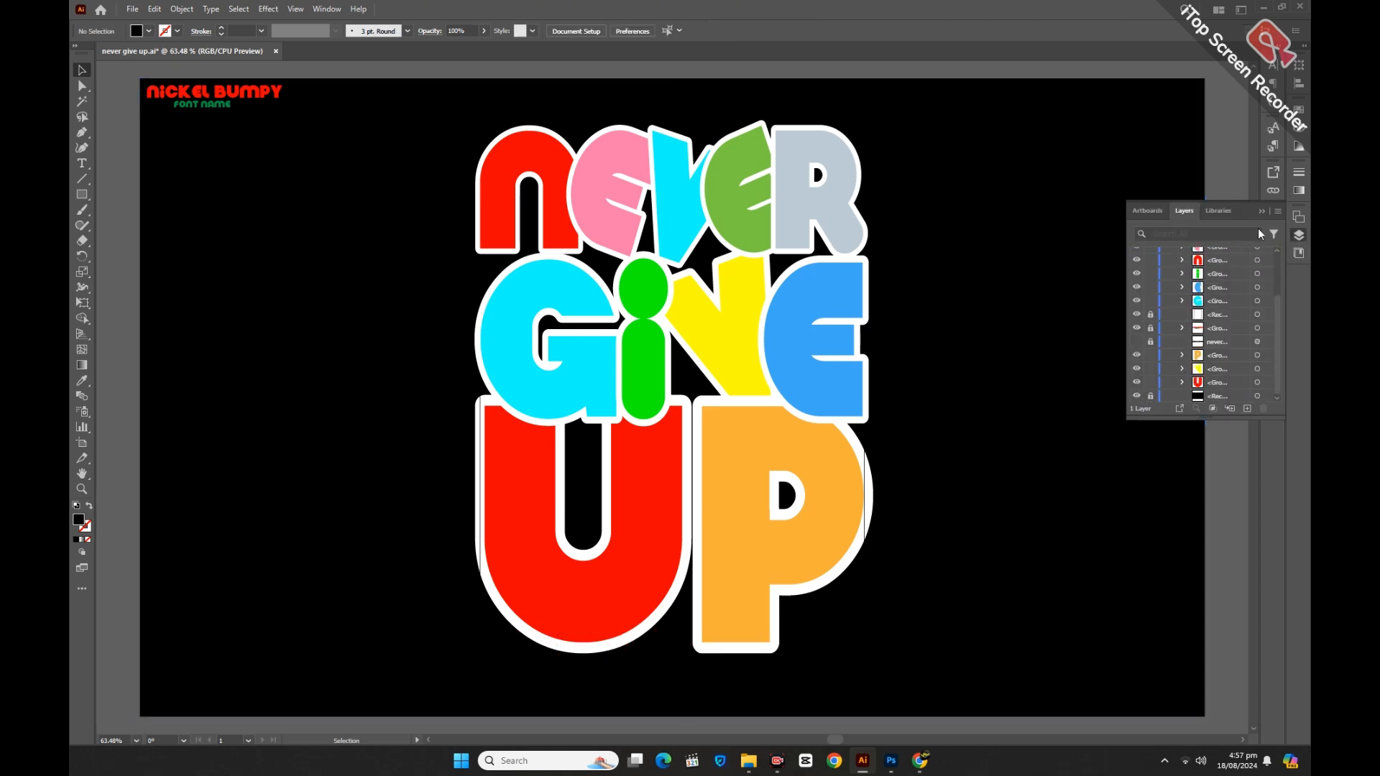
pyautogui.click(1266, 212)
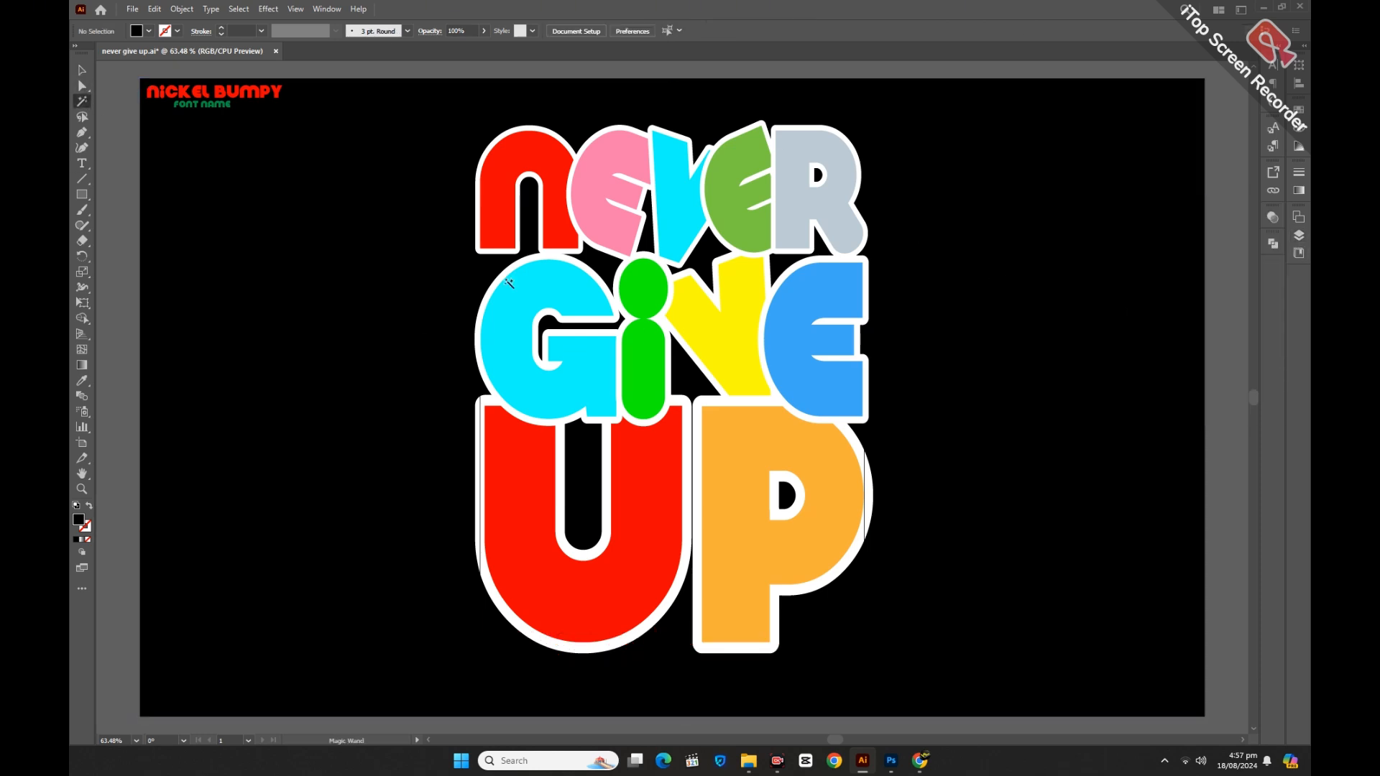
# Step: Select all the white offset shapes with the Magic Wand and fill them with black
pyautogui.click(864, 424)
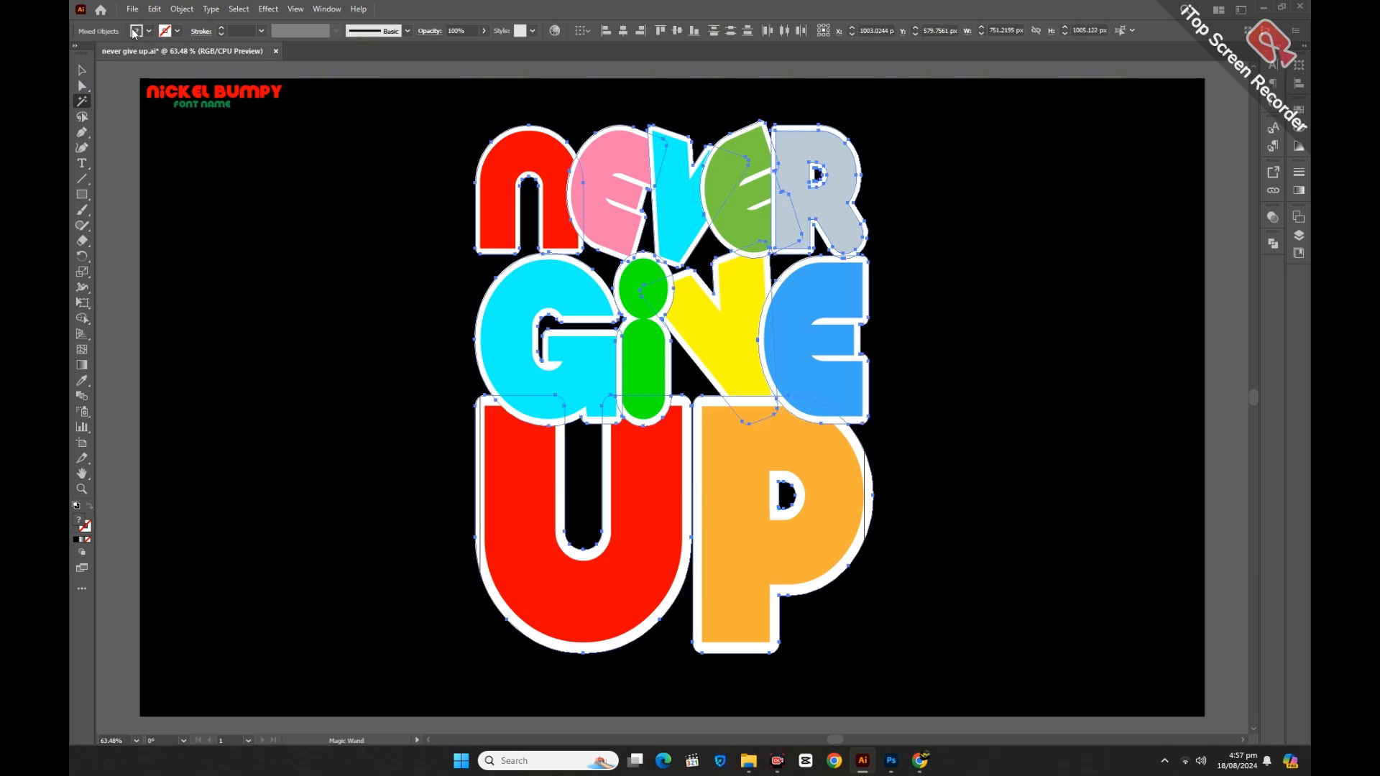
pyautogui.click(134, 31)
pyautogui.click(104, 59)
pyautogui.press('Escape')
pyautogui.press('v')
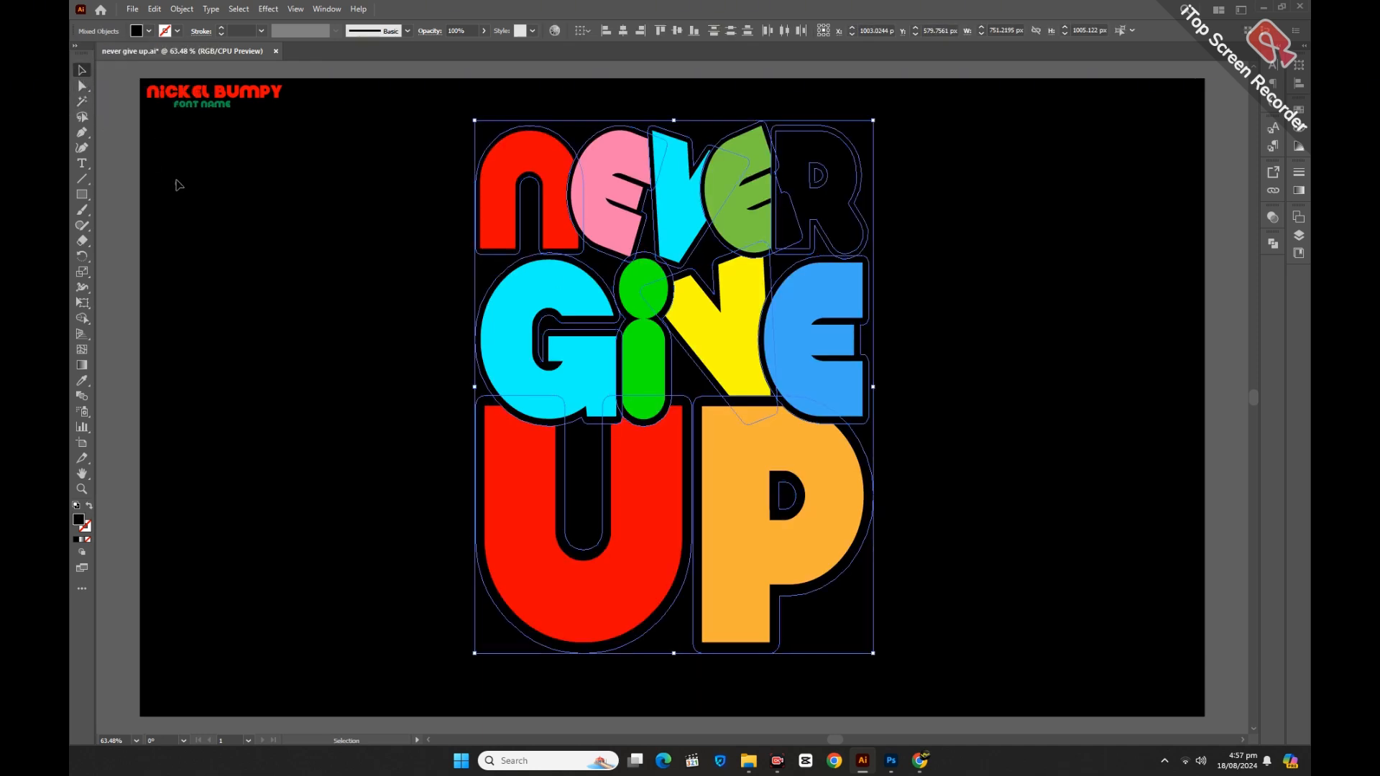
pyautogui.click(176, 180)
# Step: Ungroup the R of NEVER and fill its front letter shape with light gray
pyautogui.click(819, 202)
pyautogui.rightClick(819, 202)
pyautogui.click(862, 395)
pyautogui.click(898, 288)
pyautogui.click(832, 224)
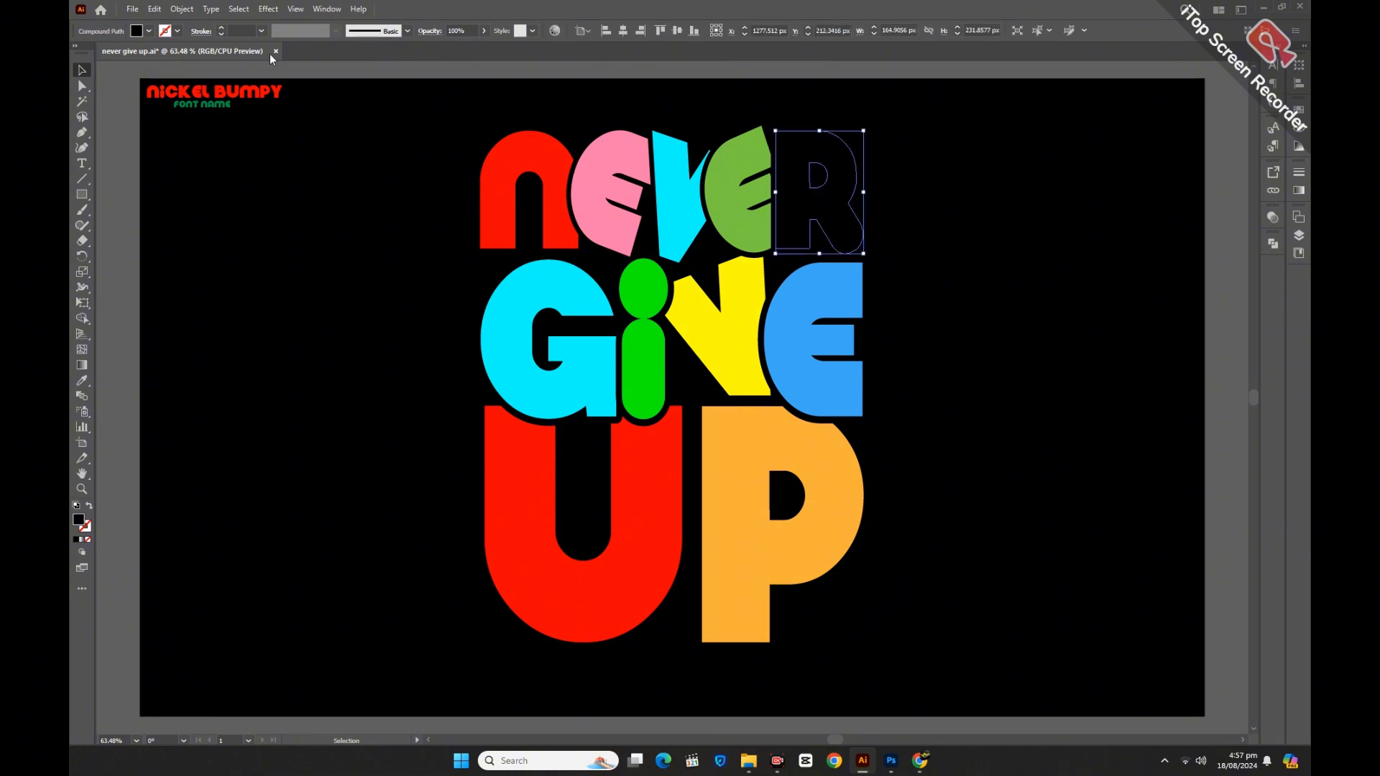
pyautogui.click(134, 31)
pyautogui.click(141, 74)
pyautogui.click(293, 243)
# Step: Group the light gray R with its black offset shape again
pyautogui.moveTo(926, 130); pyautogui.dragTo(837, 197)
pyautogui.hotkey('ctrl', 'g')
pyautogui.click(937, 324)
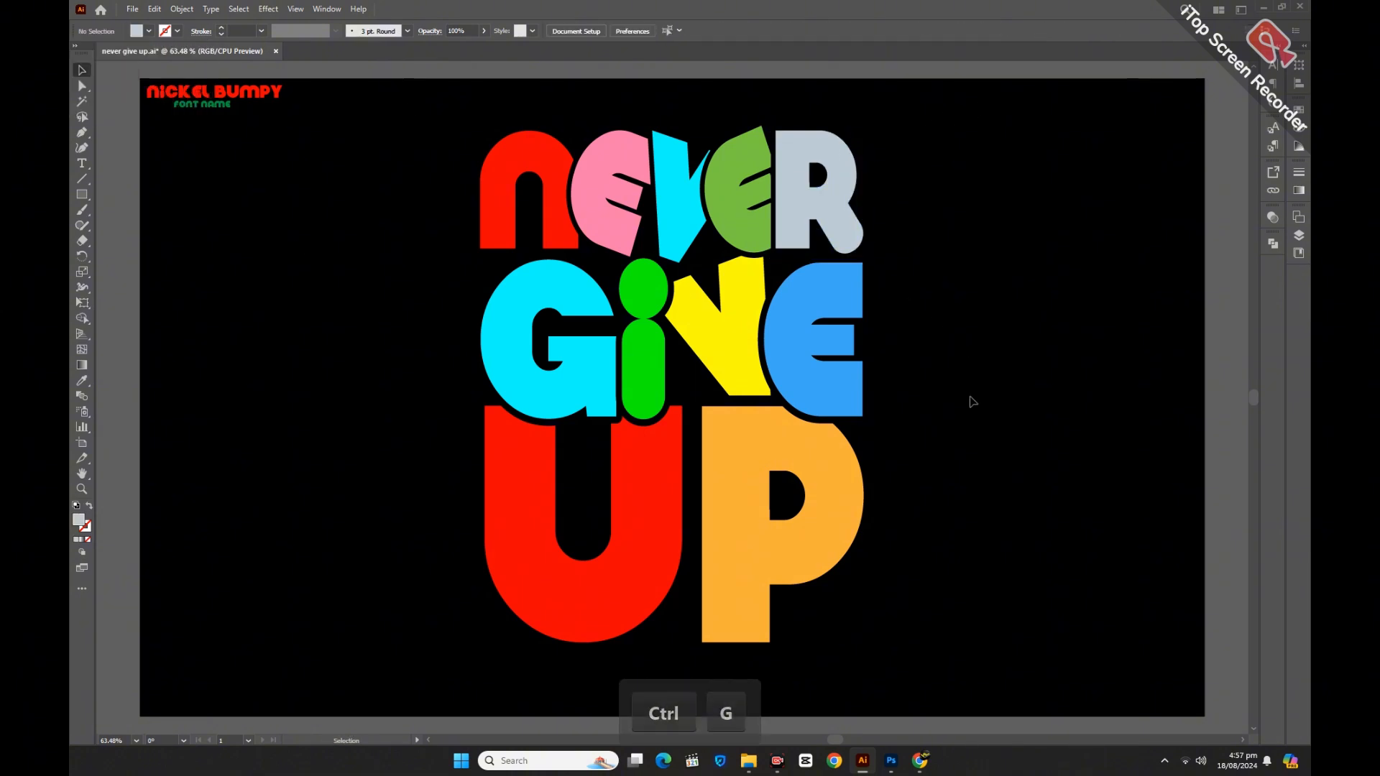
# Step: Unlock the guide rectangle around the lettering in the layer list
pyautogui.click(1298, 238)
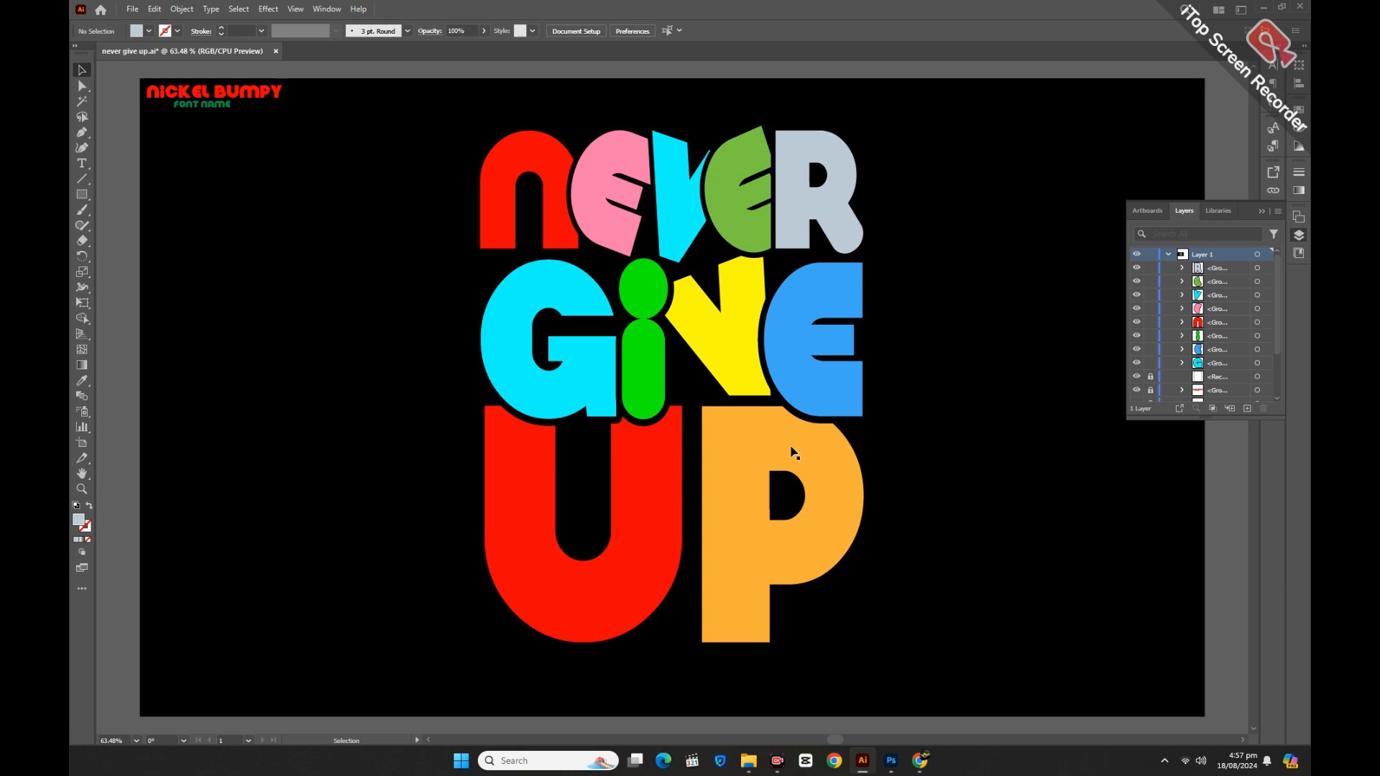
pyautogui.moveTo(479, 285); pyautogui.dragTo(512, 316)
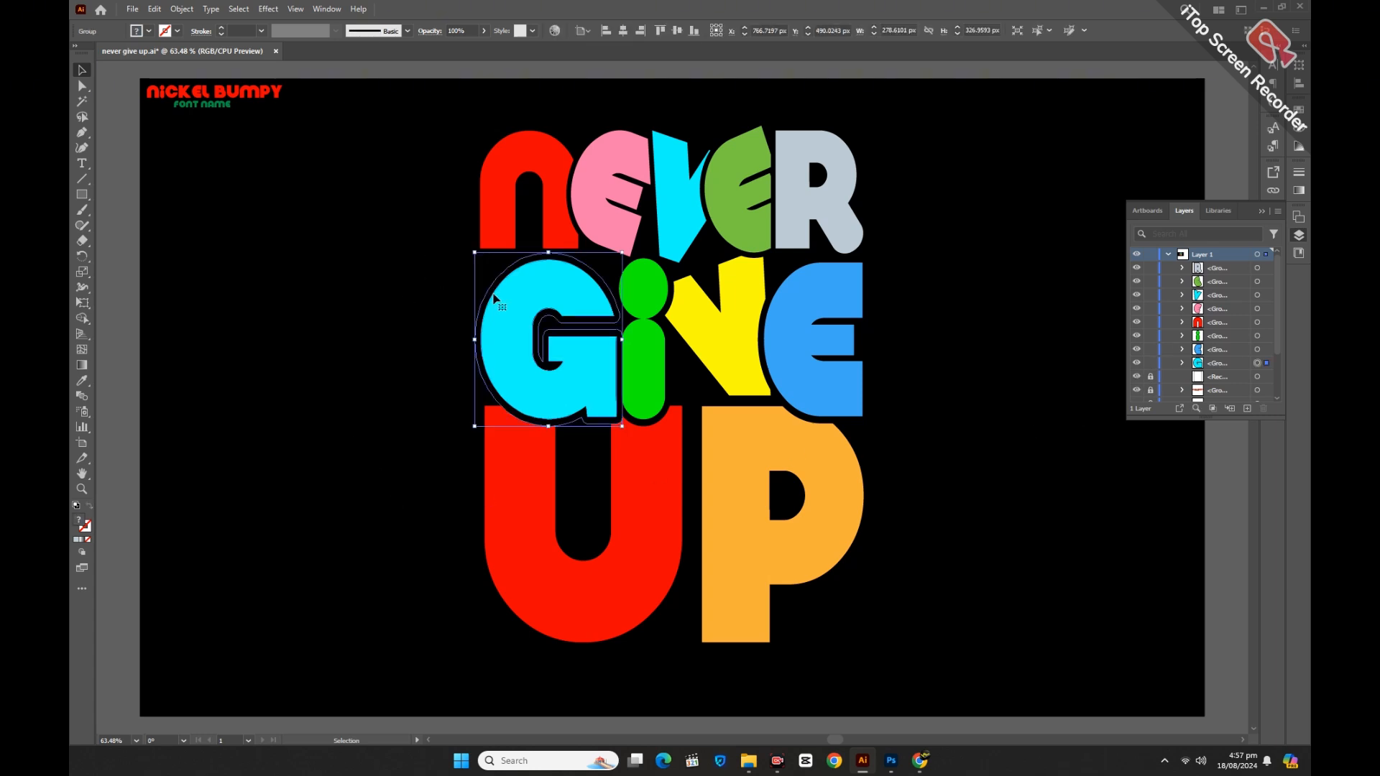
pyautogui.click(1028, 370)
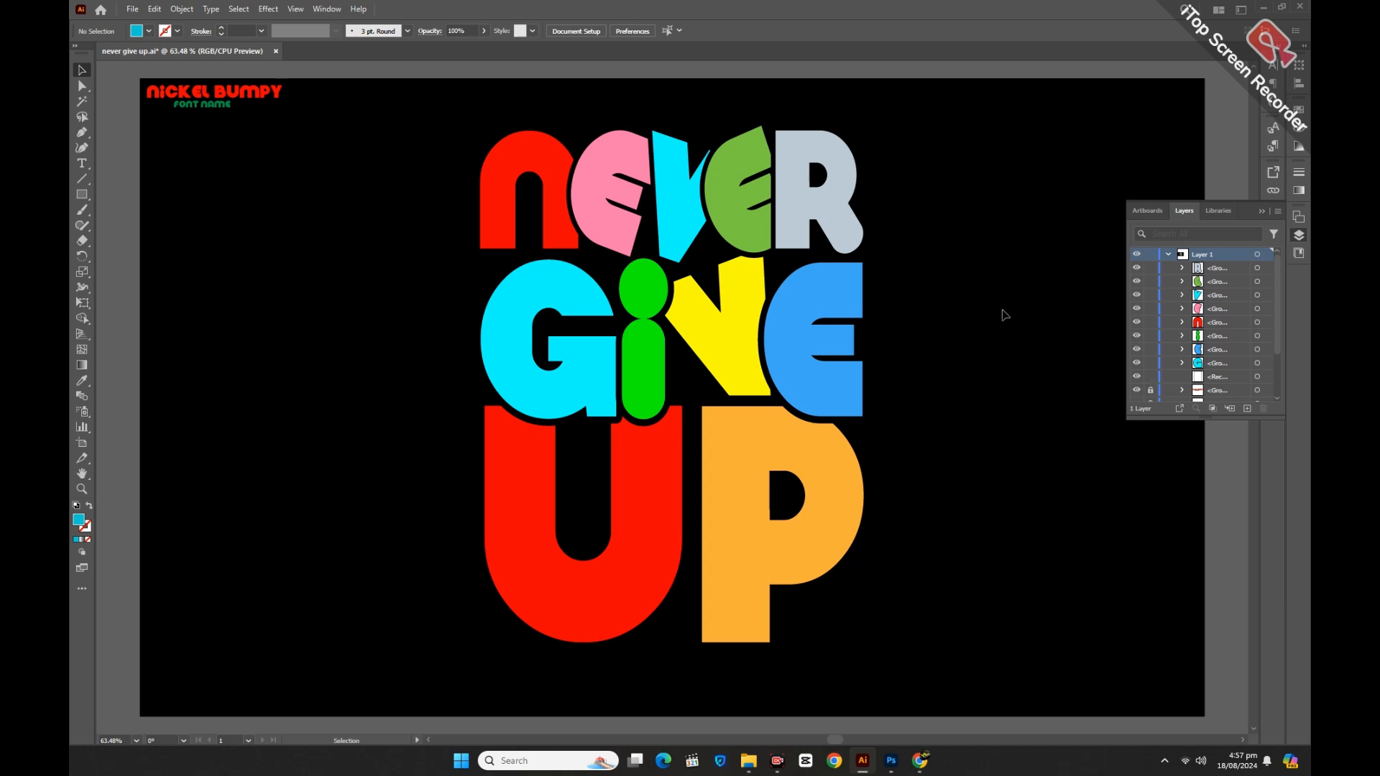
pyautogui.click(1261, 212)
# Step: Select the guide rectangle around the lettering and set its stroke colour to cyan
pyautogui.moveTo(418, 267); pyautogui.dragTo(485, 273)
pyautogui.click(471, 279)
pyautogui.click(481, 279)
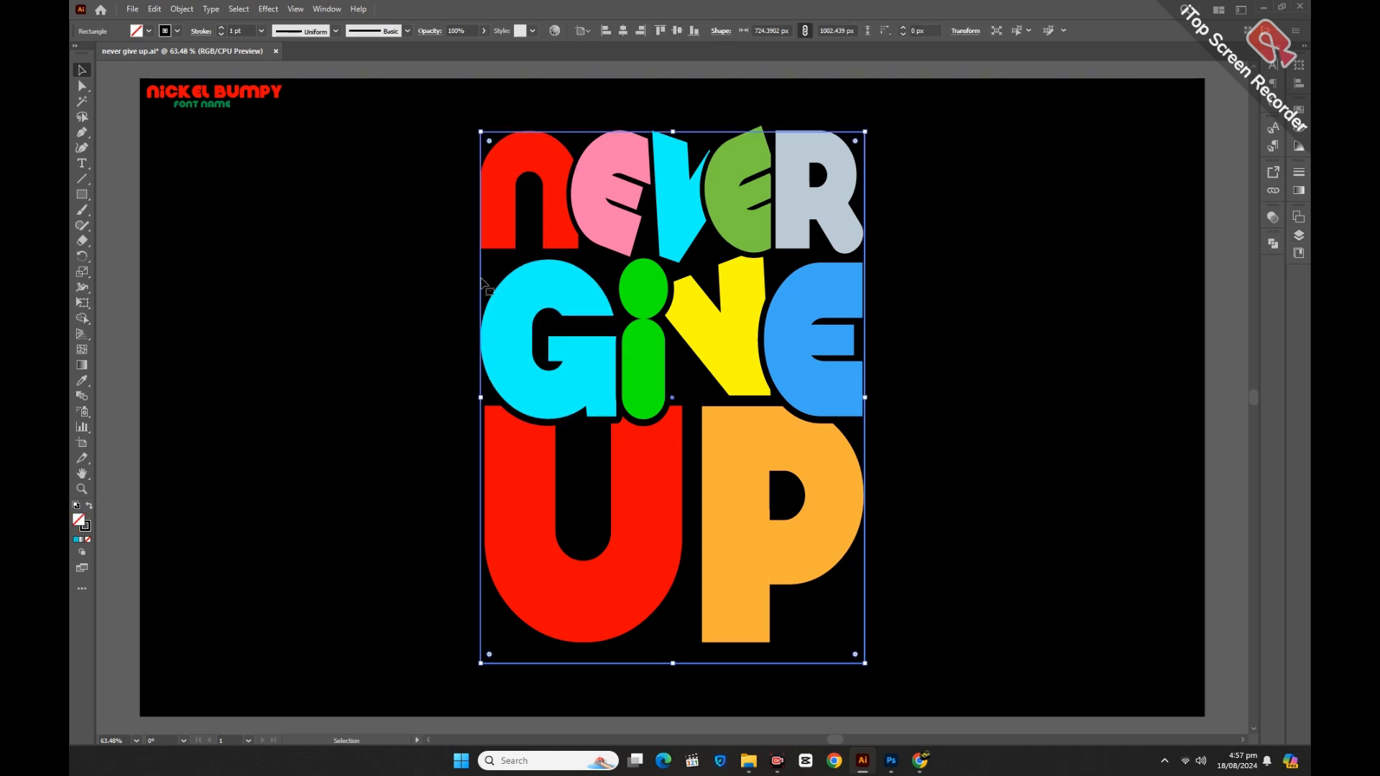
pyautogui.click(171, 33)
pyautogui.click(141, 51)
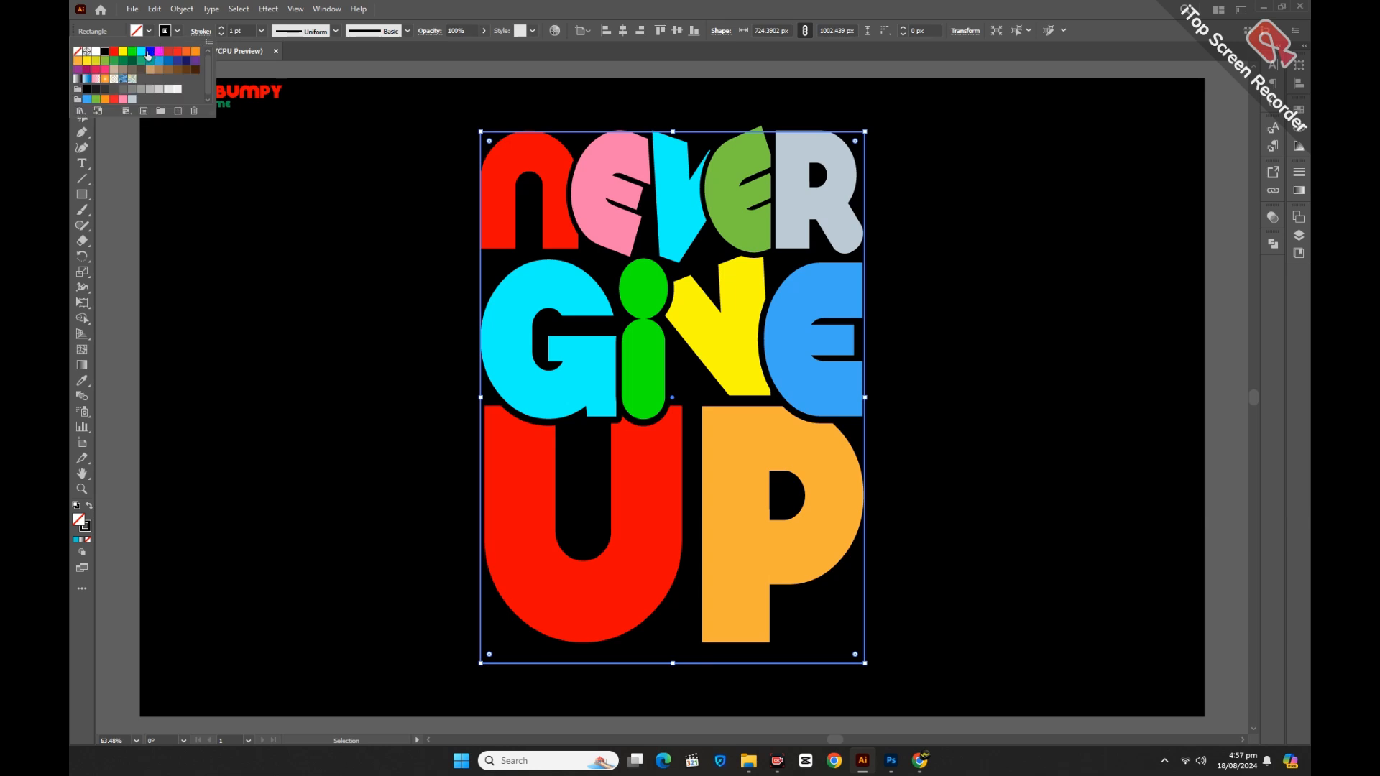
# Step: Lock the guide rectangle again in the layer list
pyautogui.click(1298, 235)
pyautogui.click(1150, 378)
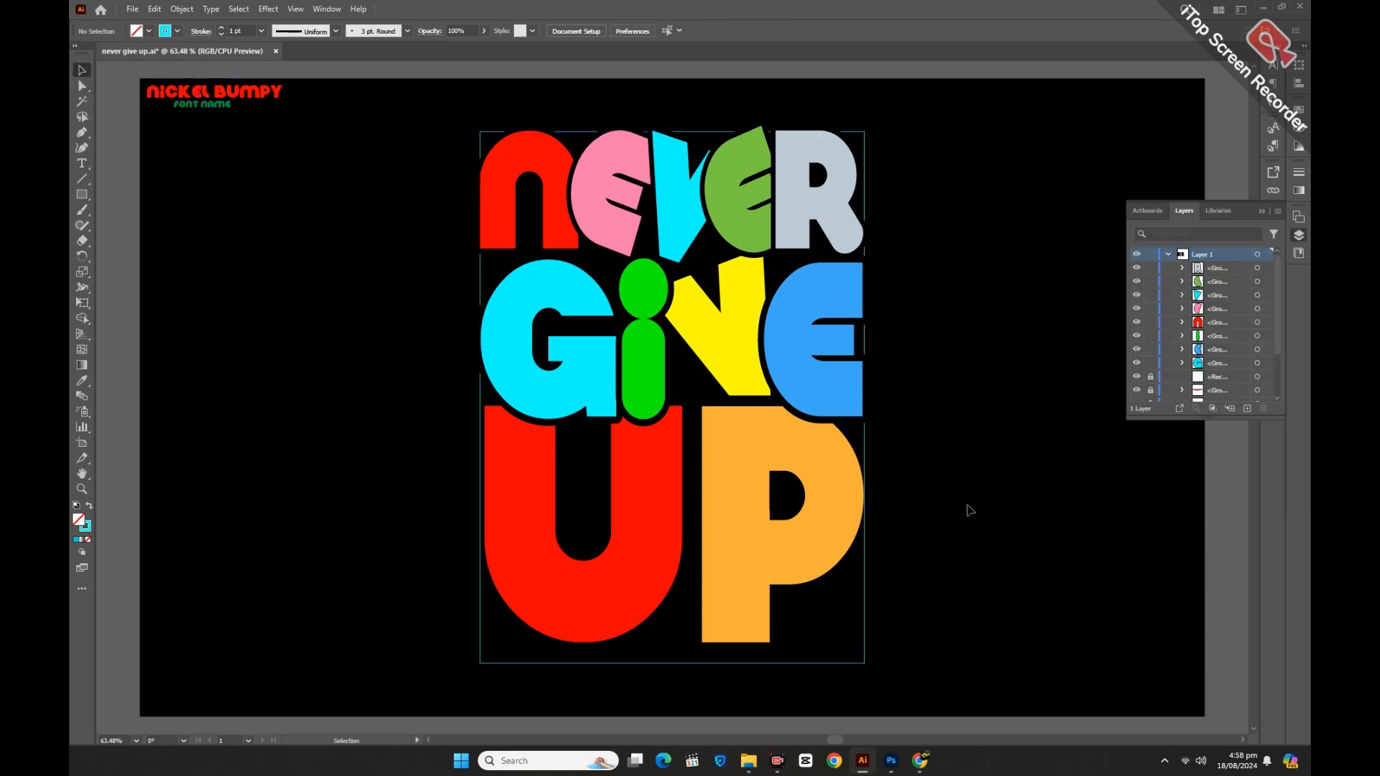
pyautogui.click(1262, 214)
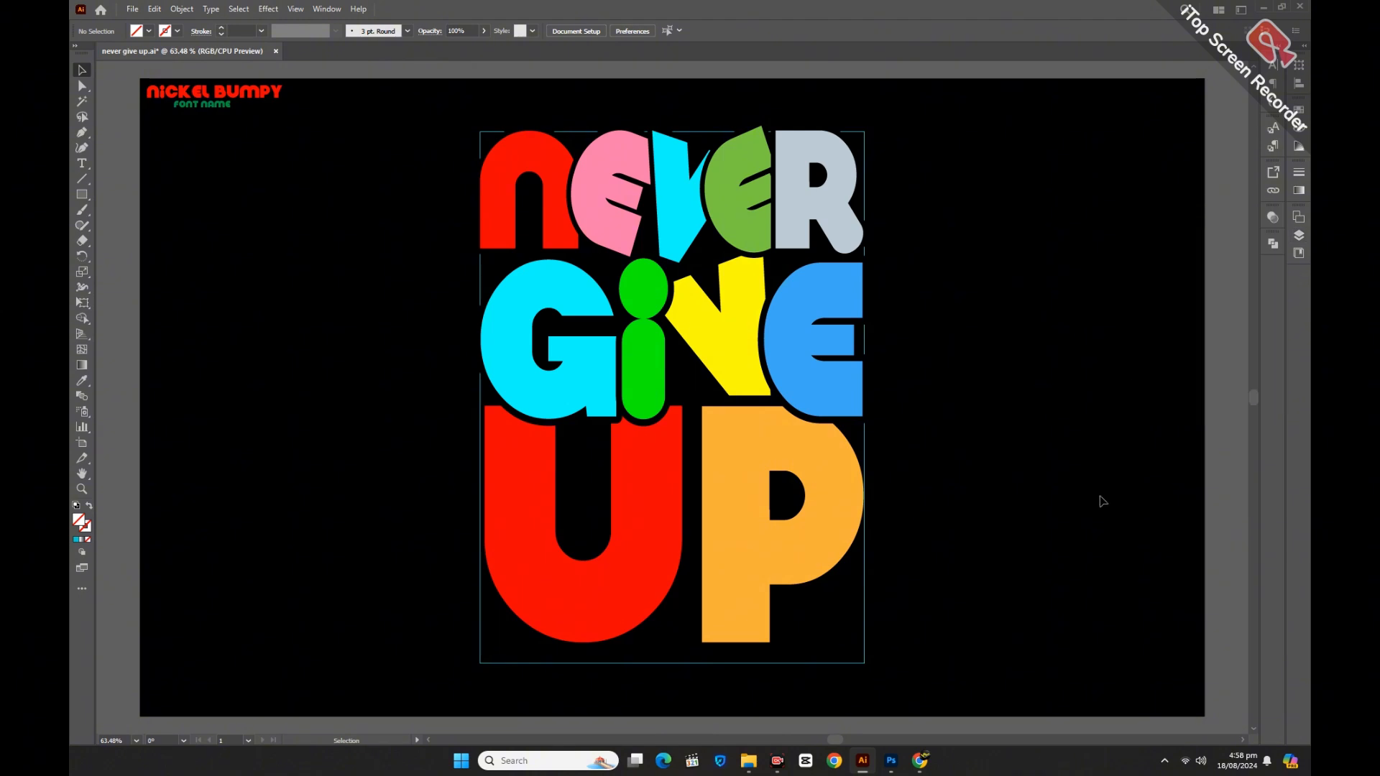
# Step: Select all the letters of NEVER GIVE UP and stretch them vertically to reach the guide rectangle's bottom edge
pyautogui.moveTo(406, 238); pyautogui.dragTo(965, 626)
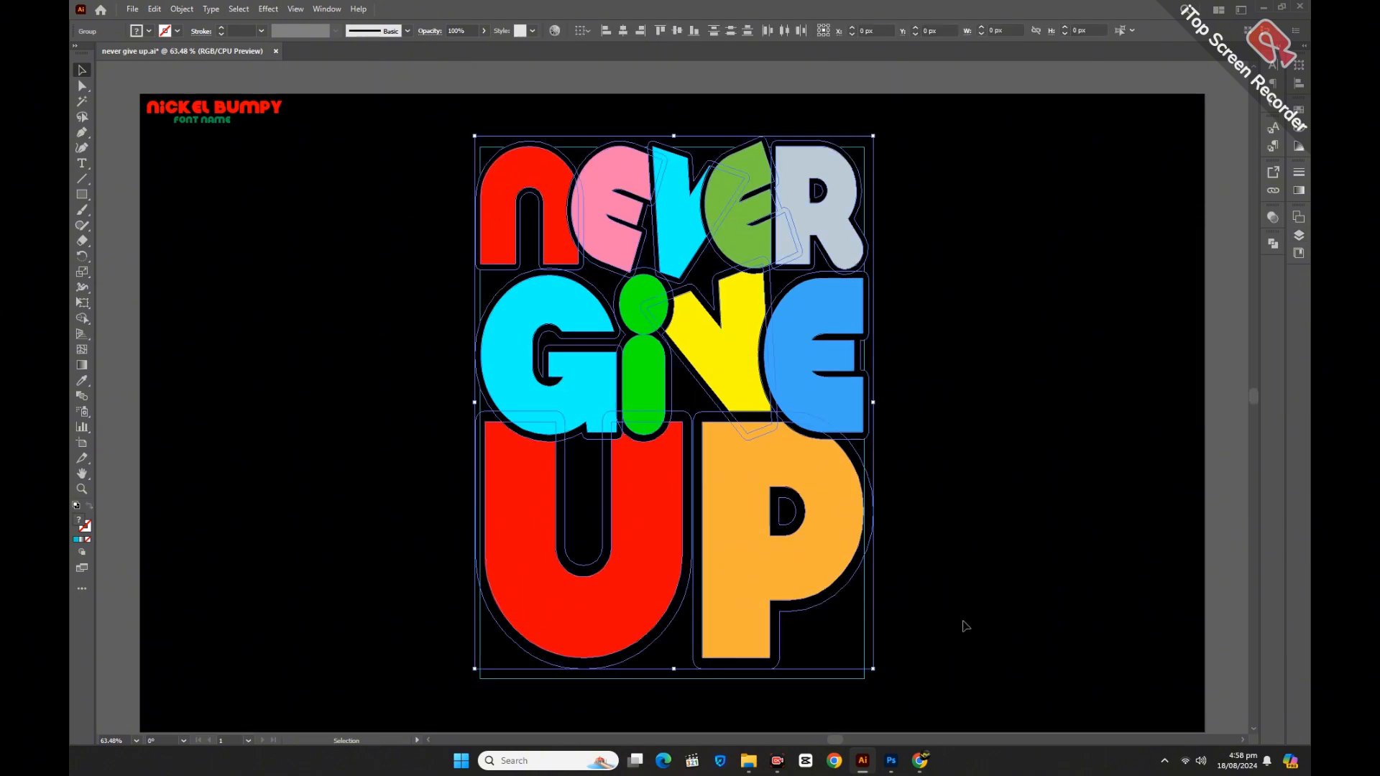
pyautogui.click(1067, 558)
pyautogui.scroll(1, 1067, 558)
pyautogui.scroll(-2, 1069, 558)
# Step: Send the blue E of GIVE behind the yellow V, and the orange P behind both letters
pyautogui.click(796, 329)
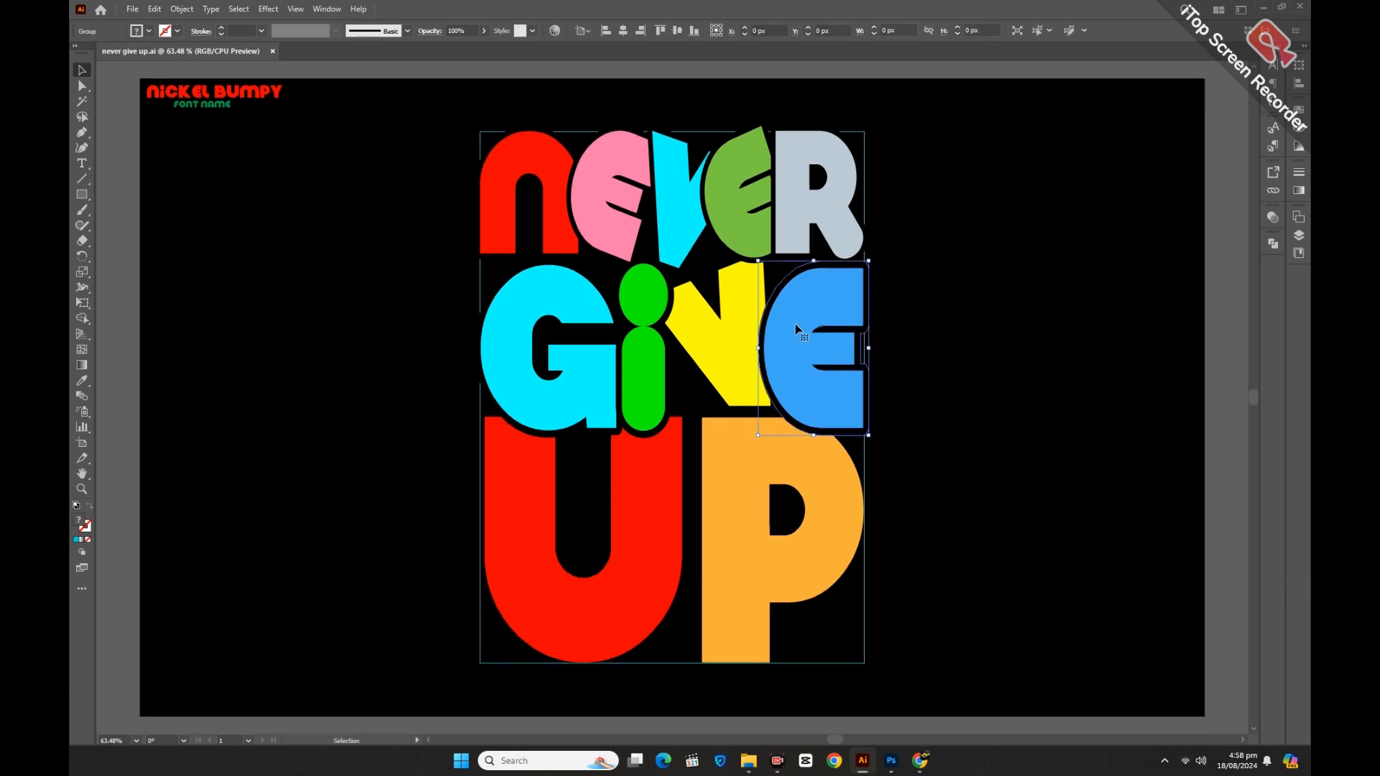
pyautogui.hotkey('ctrl', '[')
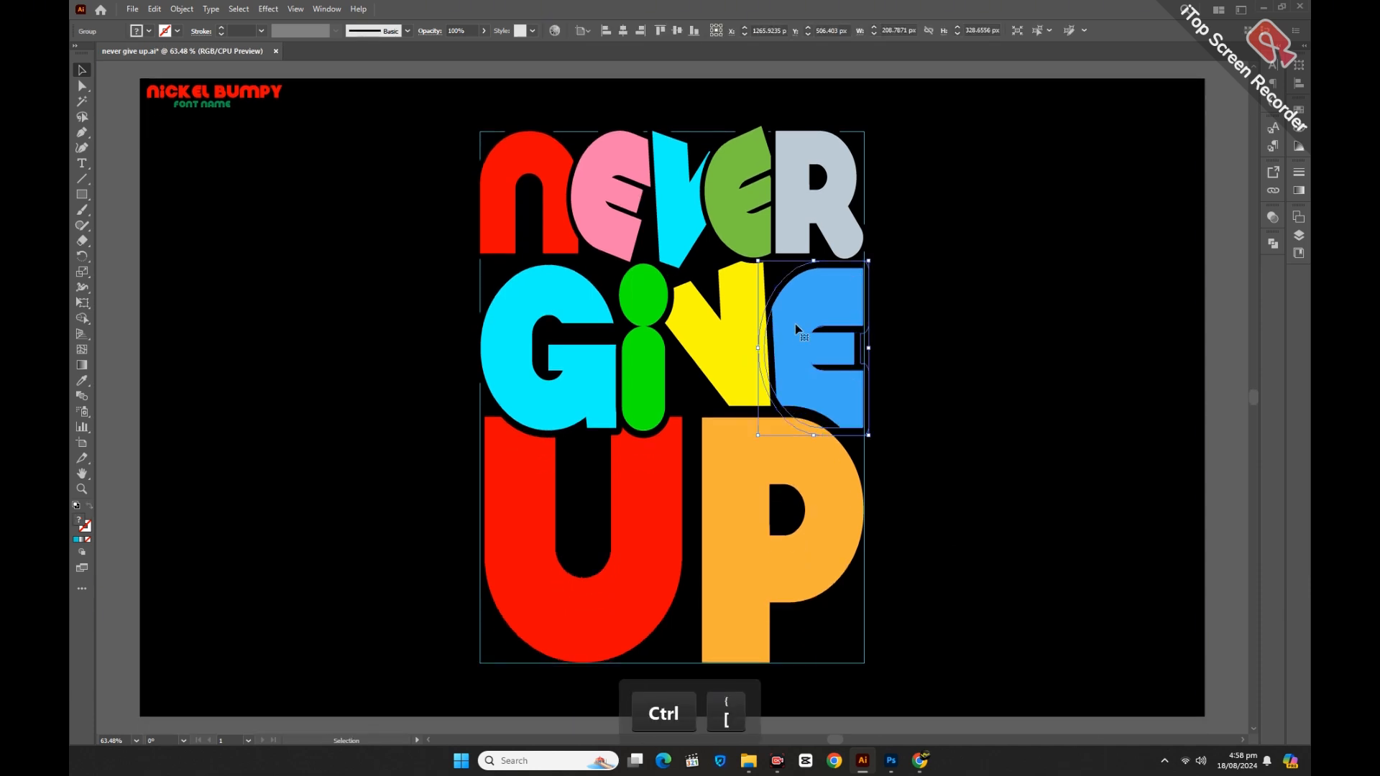
pyautogui.click(989, 533)
pyautogui.click(841, 528)
pyautogui.hotkey('ctrl', '[')
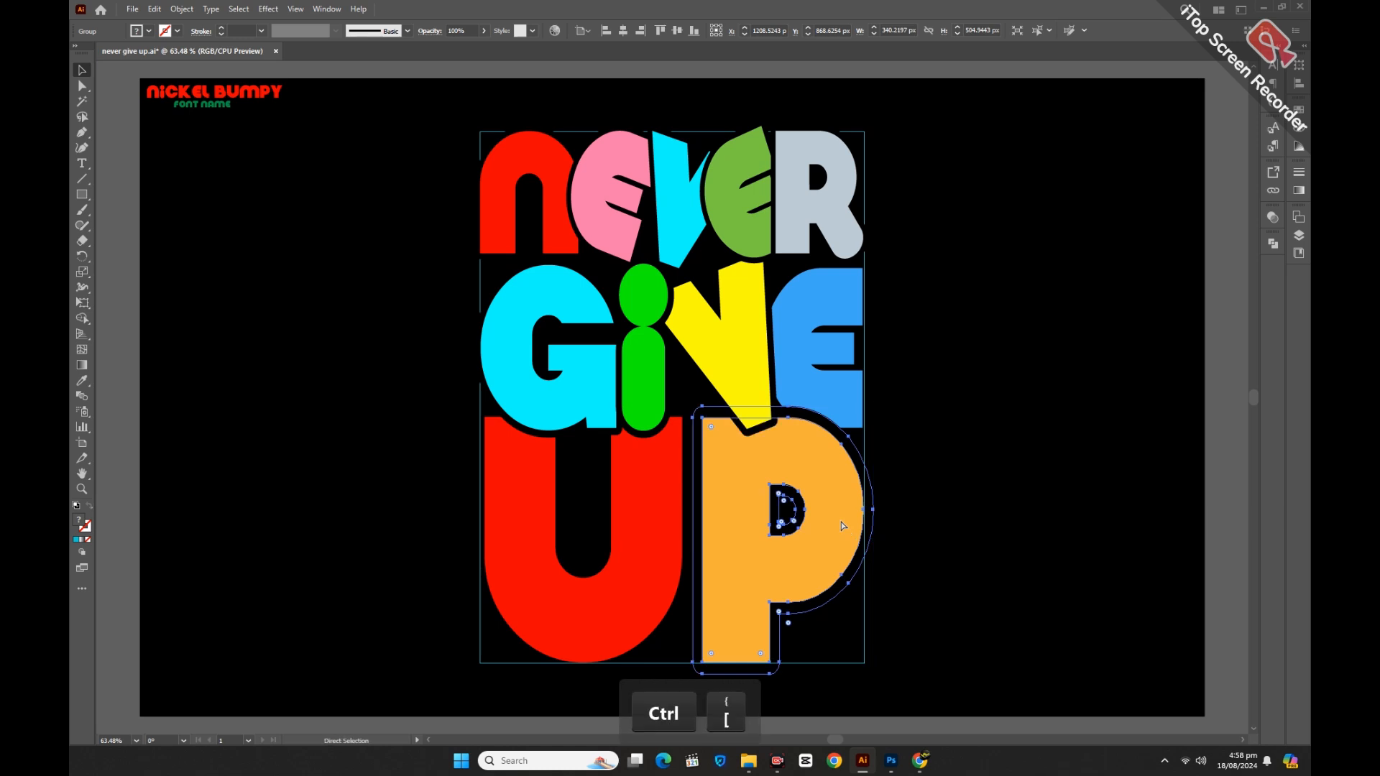
pyautogui.hotkey('ctrl', '[')
pyautogui.click(1038, 551)
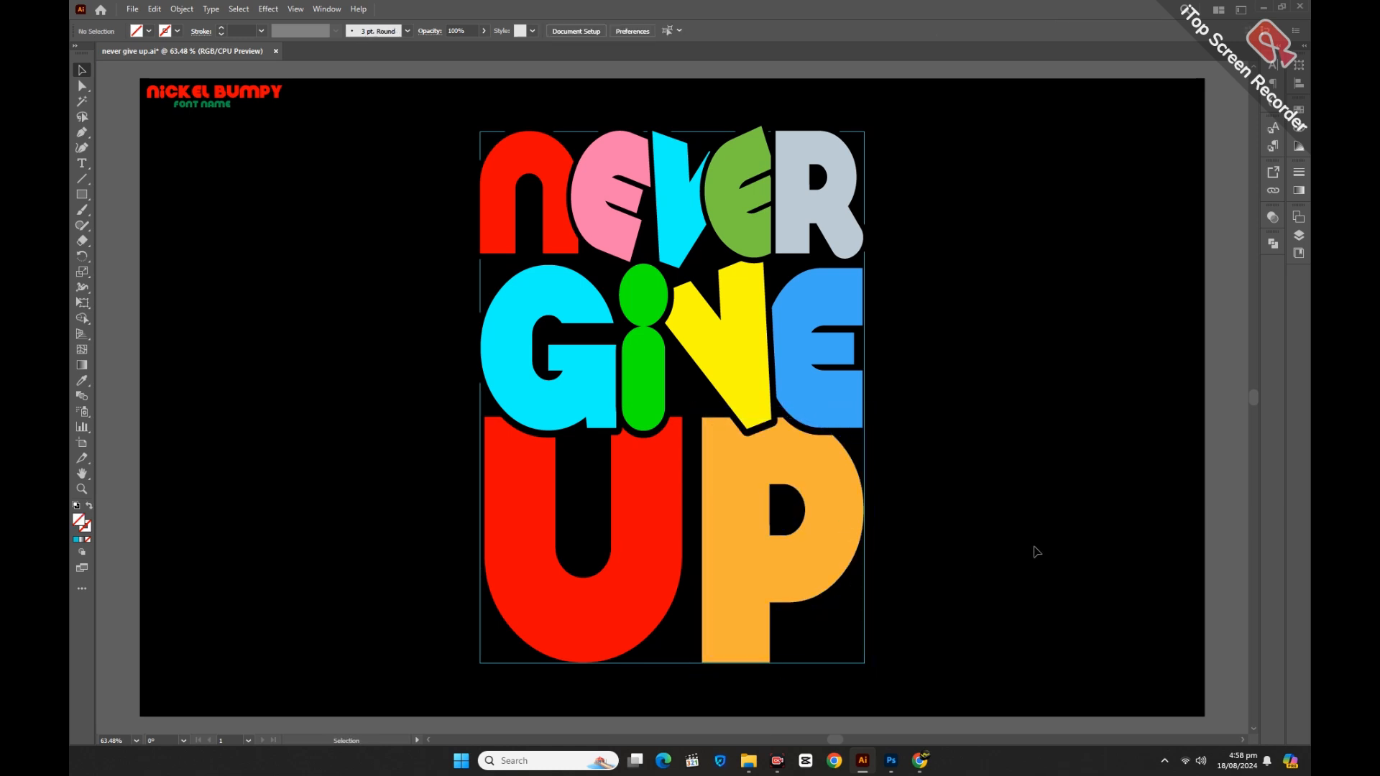
# Step: Select the R of NEVER with the Magic Wand, try several swatches as its fill, and settle on red
pyautogui.scroll(-1, 1038, 551)
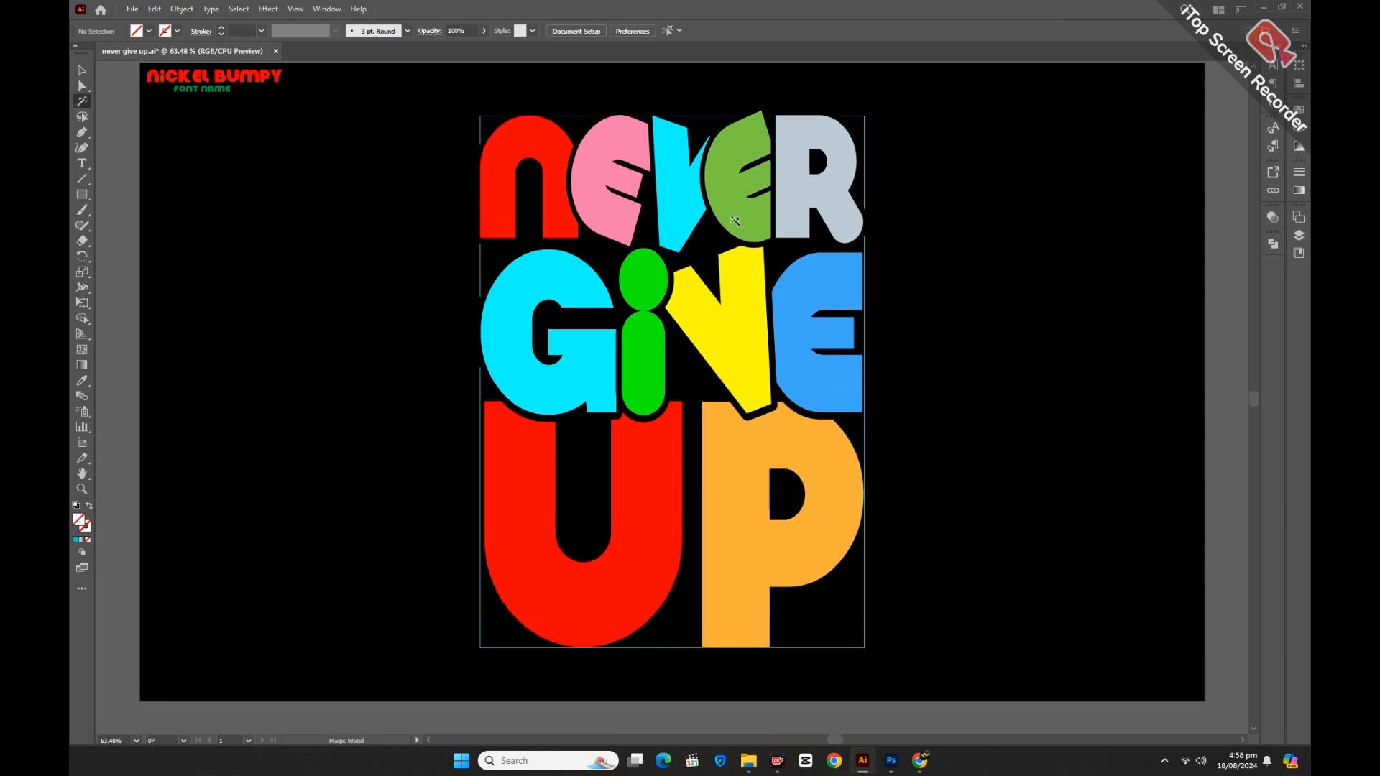
pyautogui.click(810, 196)
pyautogui.click(143, 32)
pyautogui.click(142, 70)
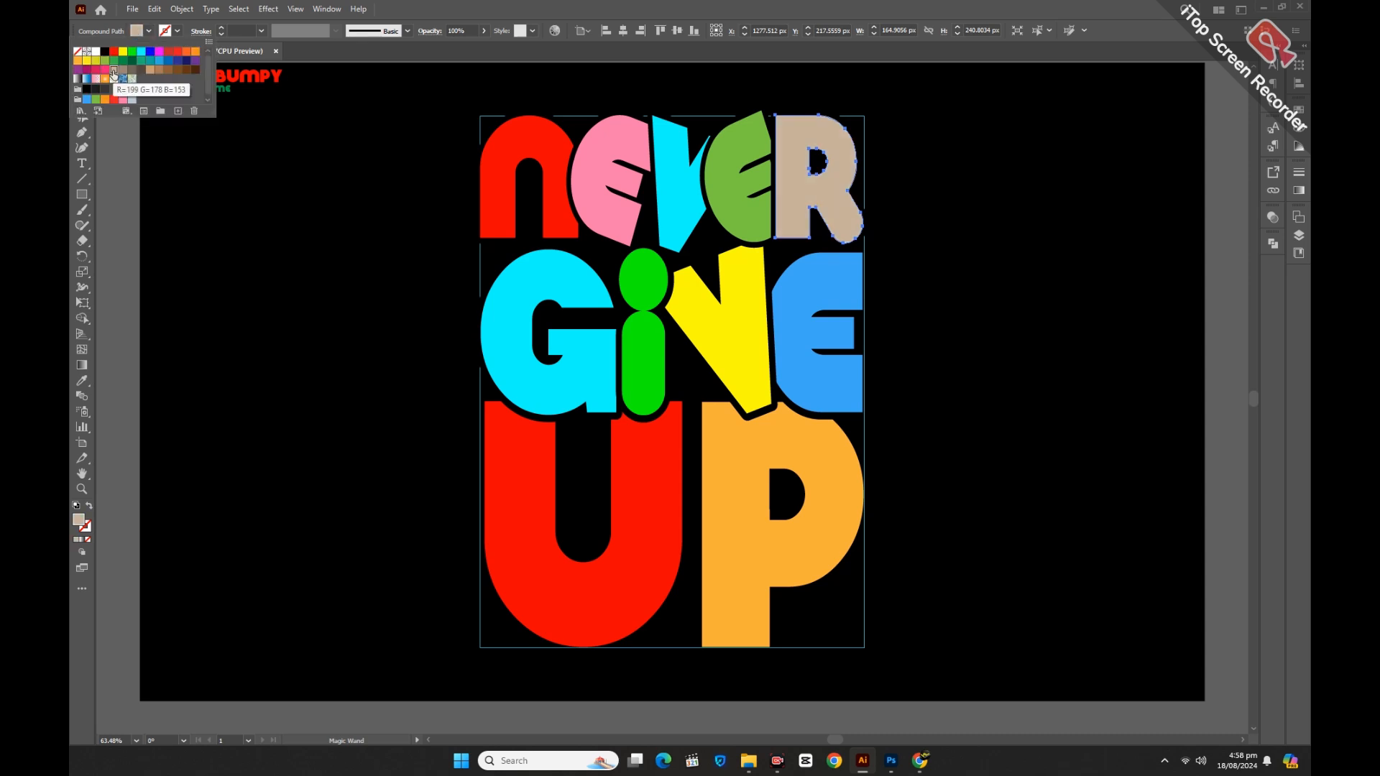
pyautogui.click(150, 71)
pyautogui.click(117, 72)
pyautogui.click(77, 70)
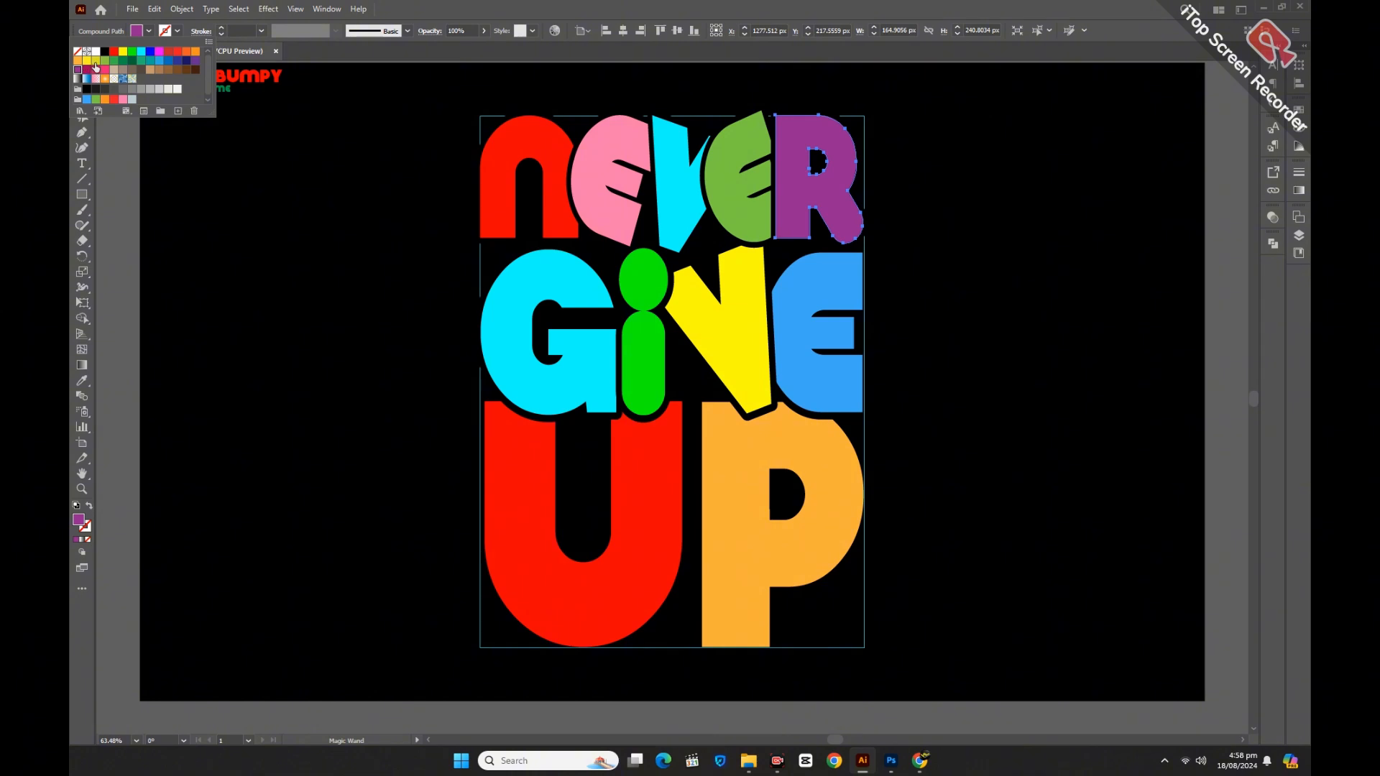
pyautogui.click(96, 61)
pyautogui.click(105, 60)
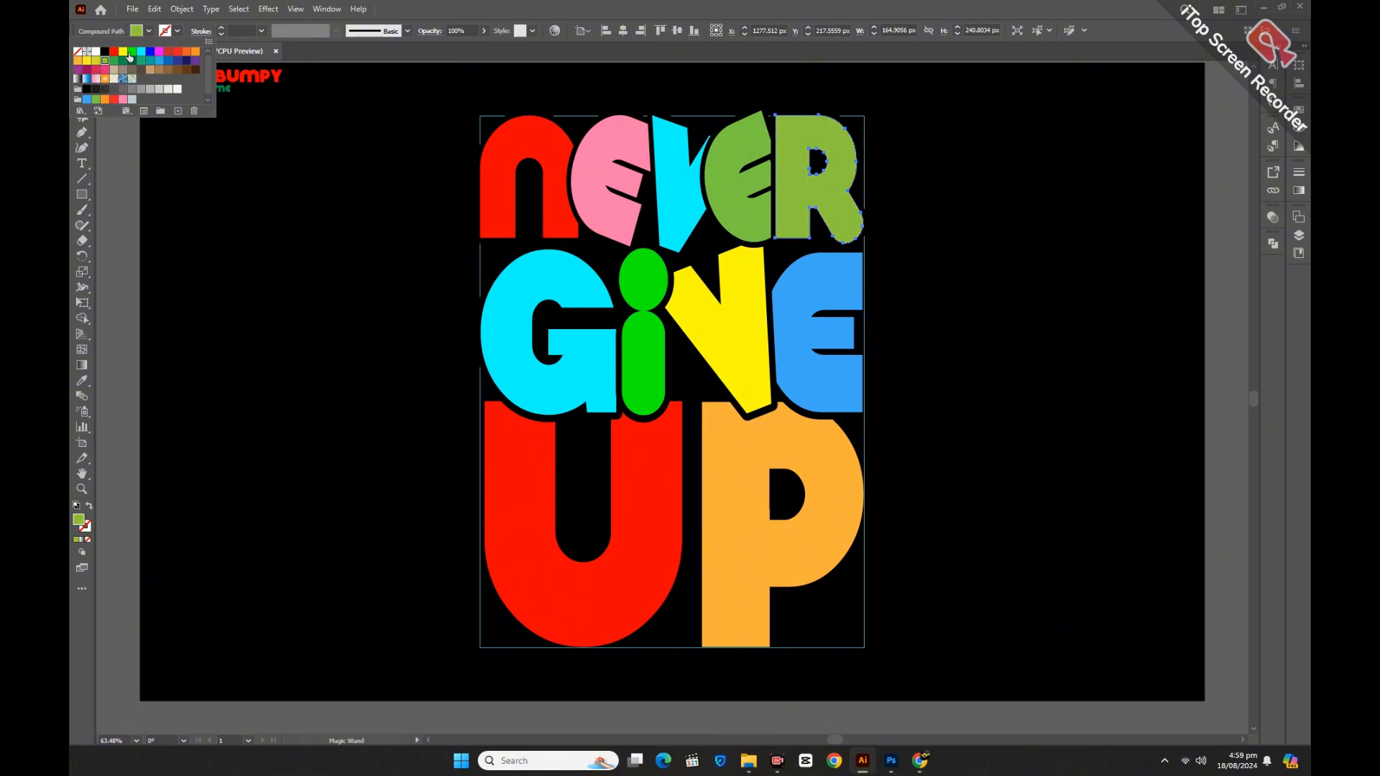
pyautogui.click(176, 53)
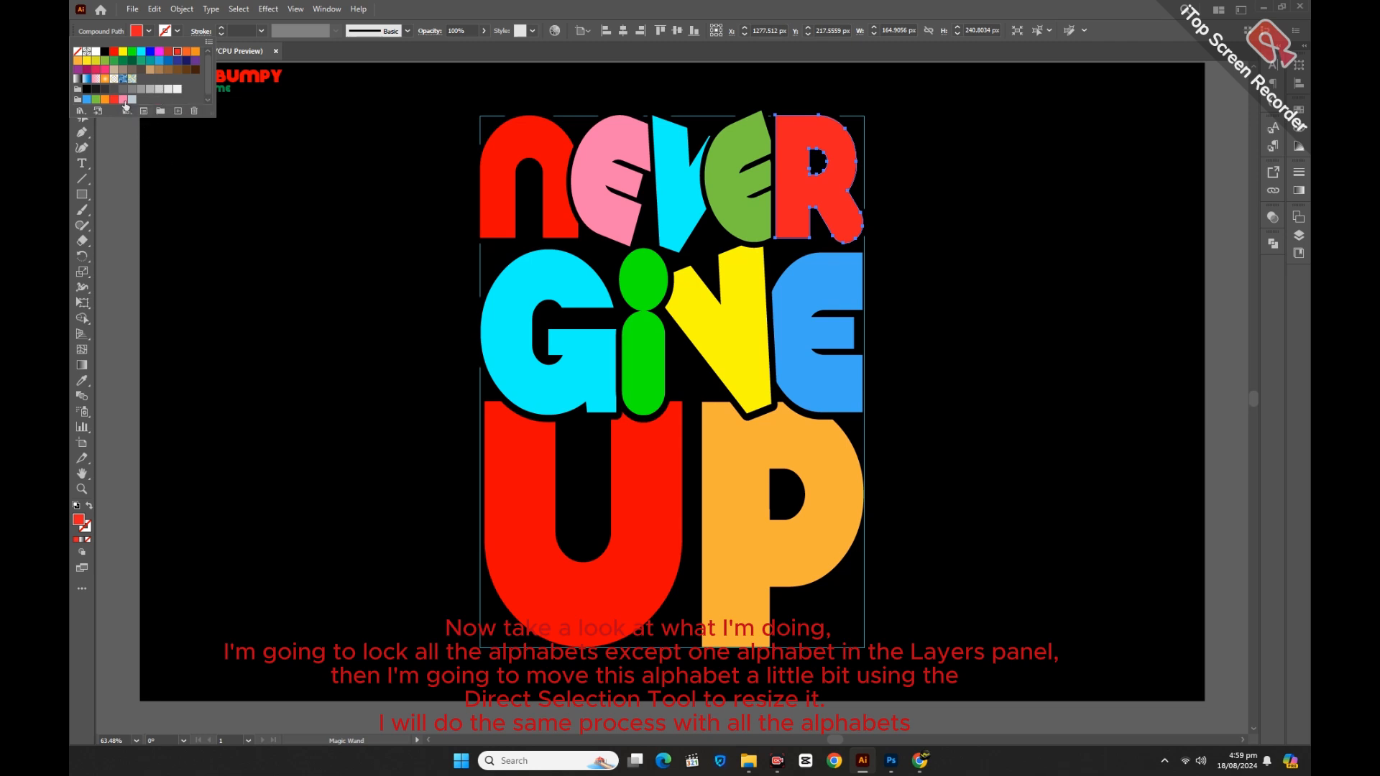
pyautogui.click(122, 99)
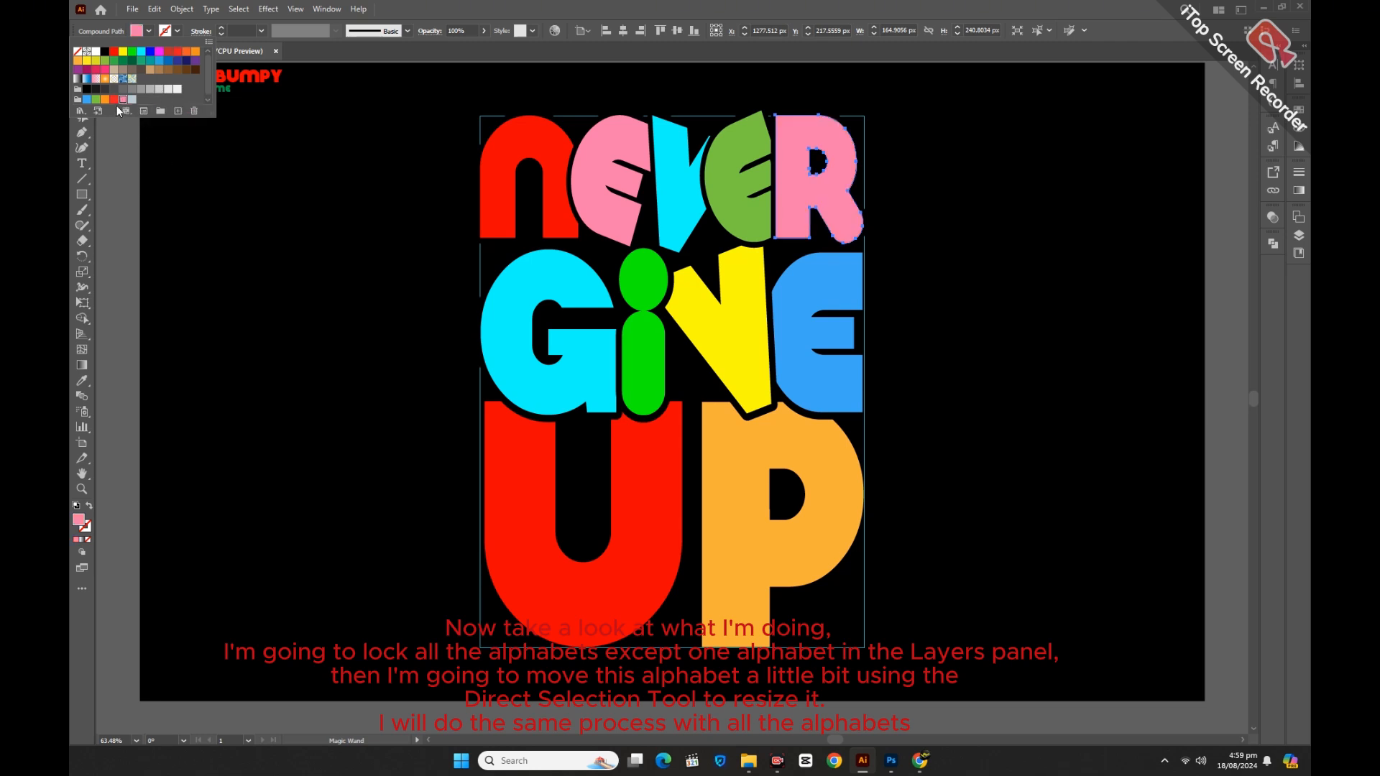
pyautogui.click(113, 100)
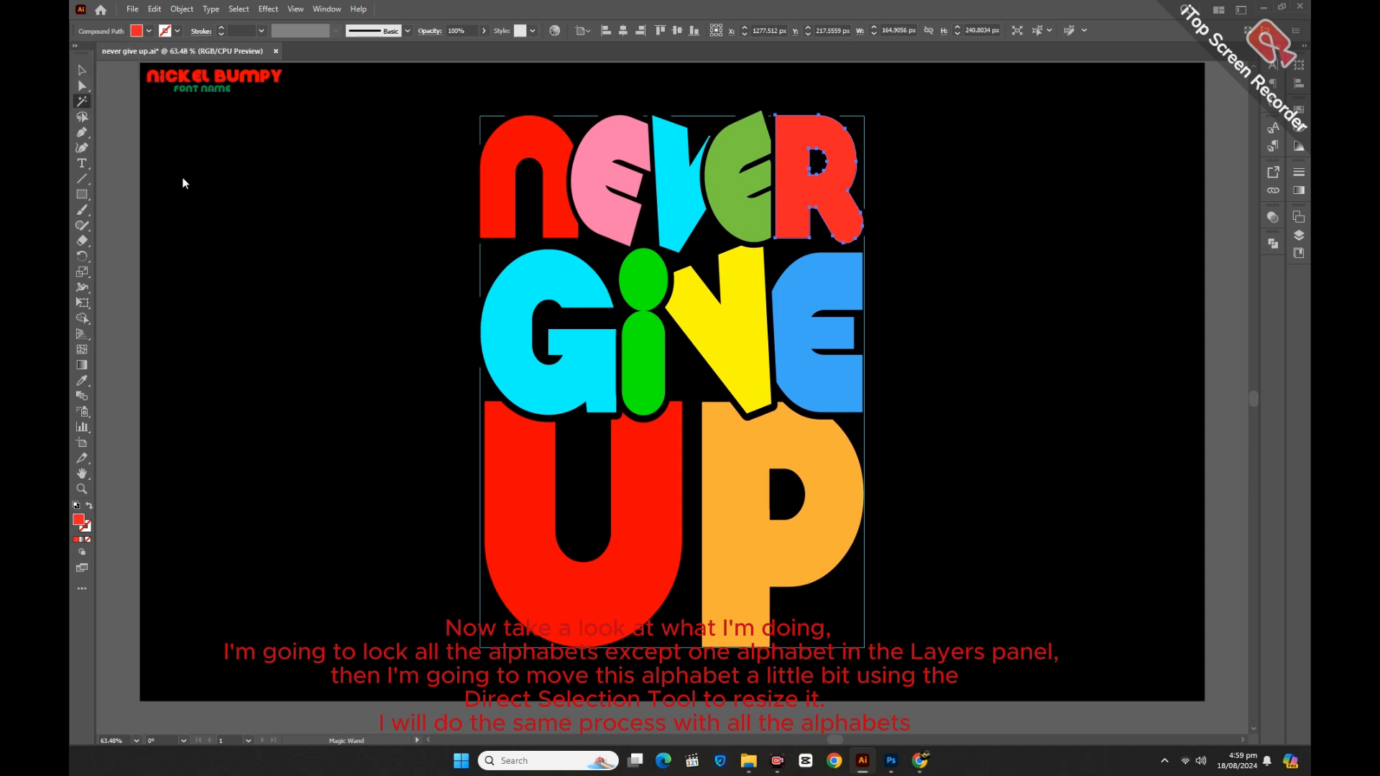
pyautogui.click(83, 69)
pyautogui.click(412, 367)
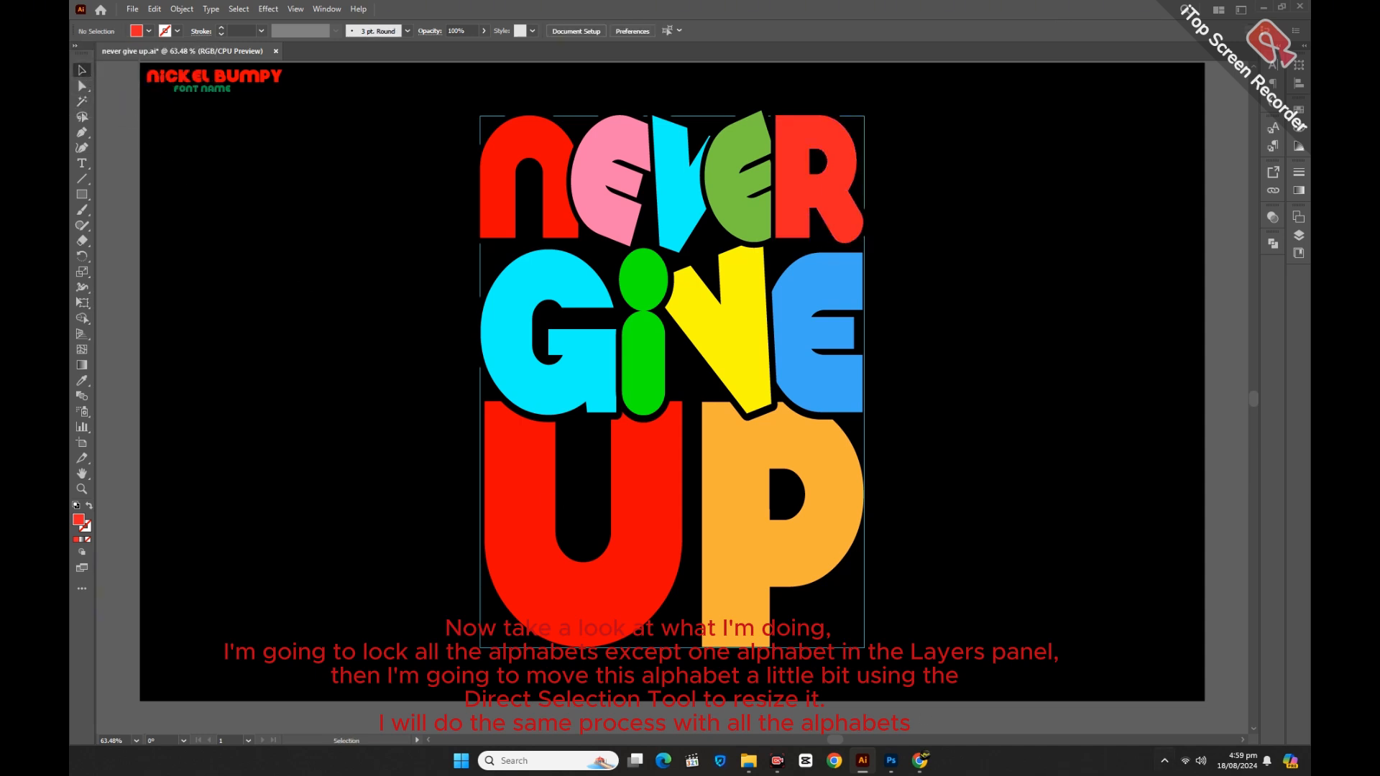
# Step: Lock the five letter groups of NEVER and the green I in the layer list, leaving the cyan G unlocked
pyautogui.click(1299, 235)
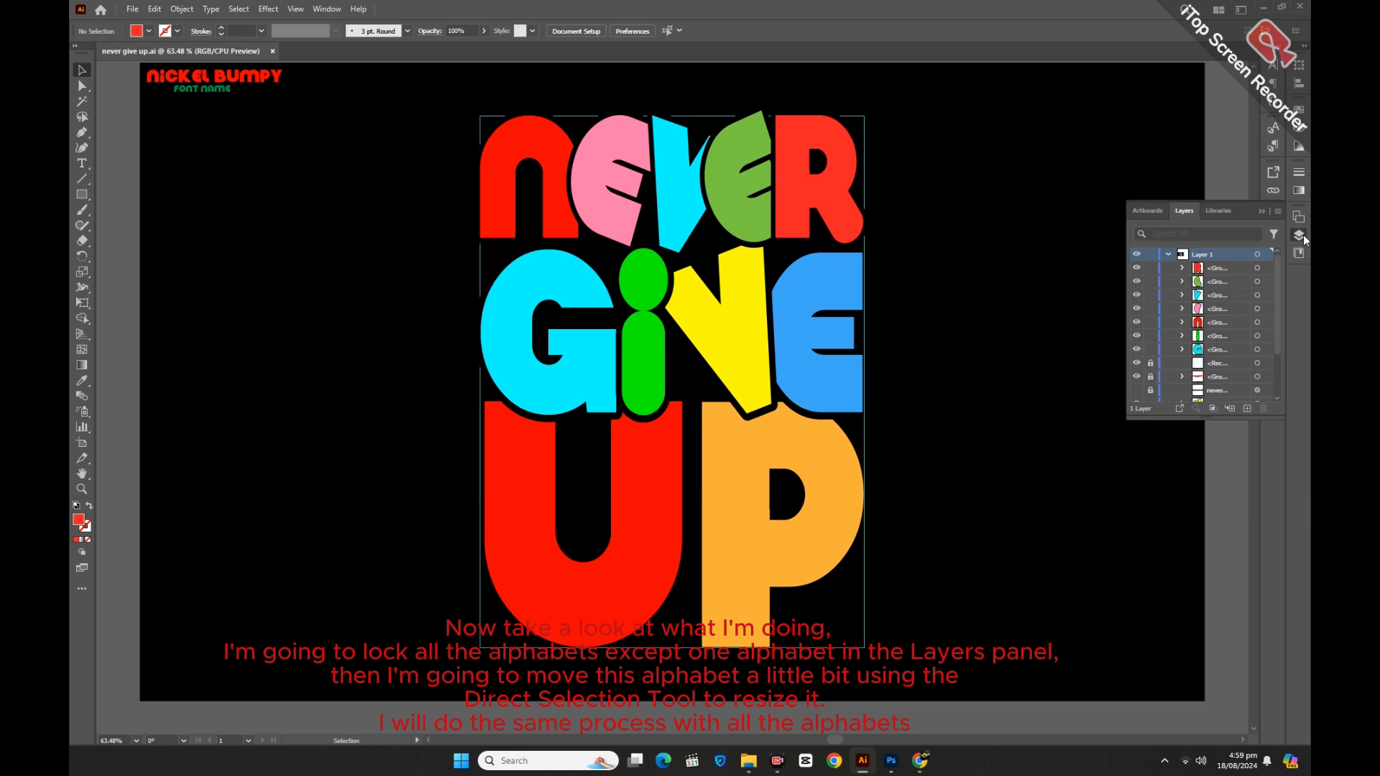
pyautogui.click(1137, 267)
pyautogui.click(1136, 268)
pyautogui.click(1151, 309)
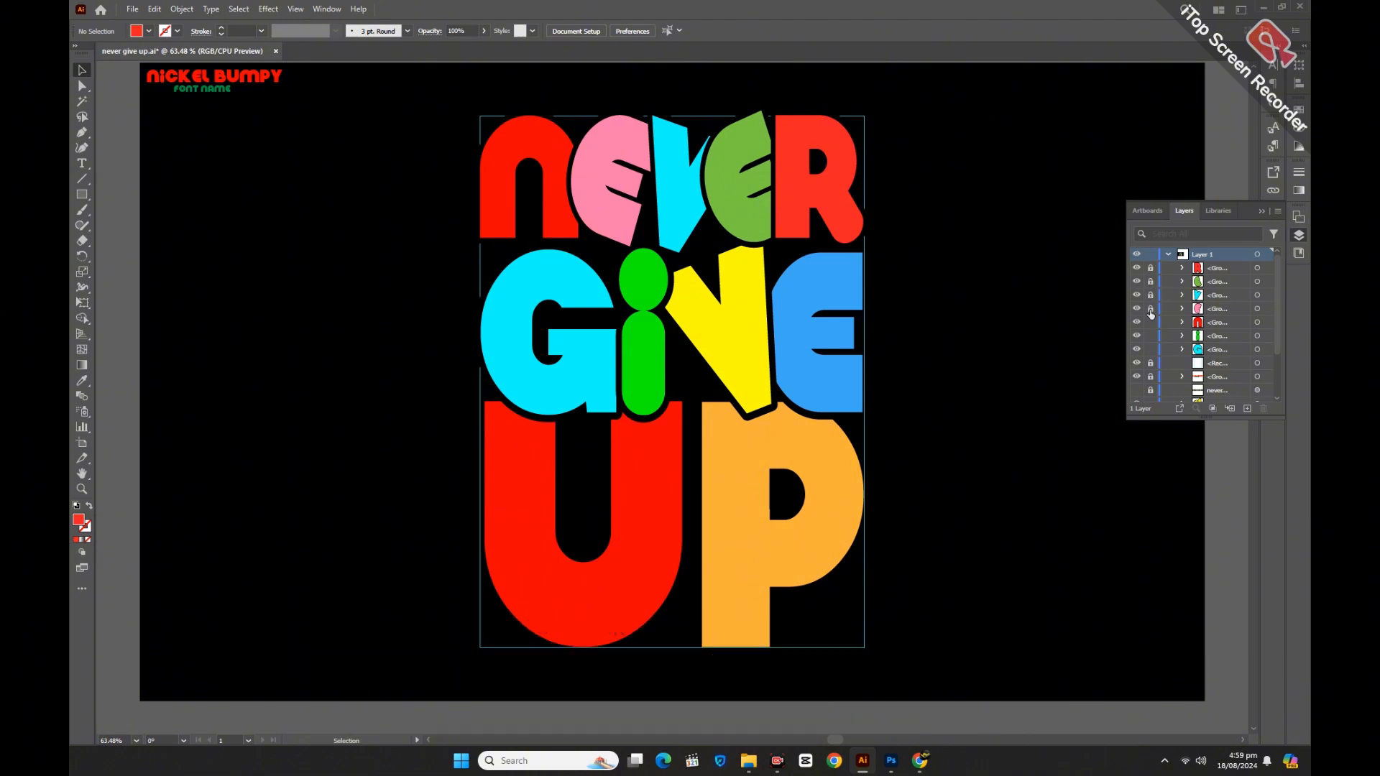
pyautogui.click(1136, 350)
pyautogui.click(1136, 350)
# Step: Select the unlocked letters G, V, E, U and P and bring them to the front
pyautogui.moveTo(388, 157); pyautogui.dragTo(932, 543)
pyautogui.click(940, 533)
pyautogui.moveTo(399, 167); pyautogui.dragTo(934, 525)
pyautogui.rightClick(947, 440)
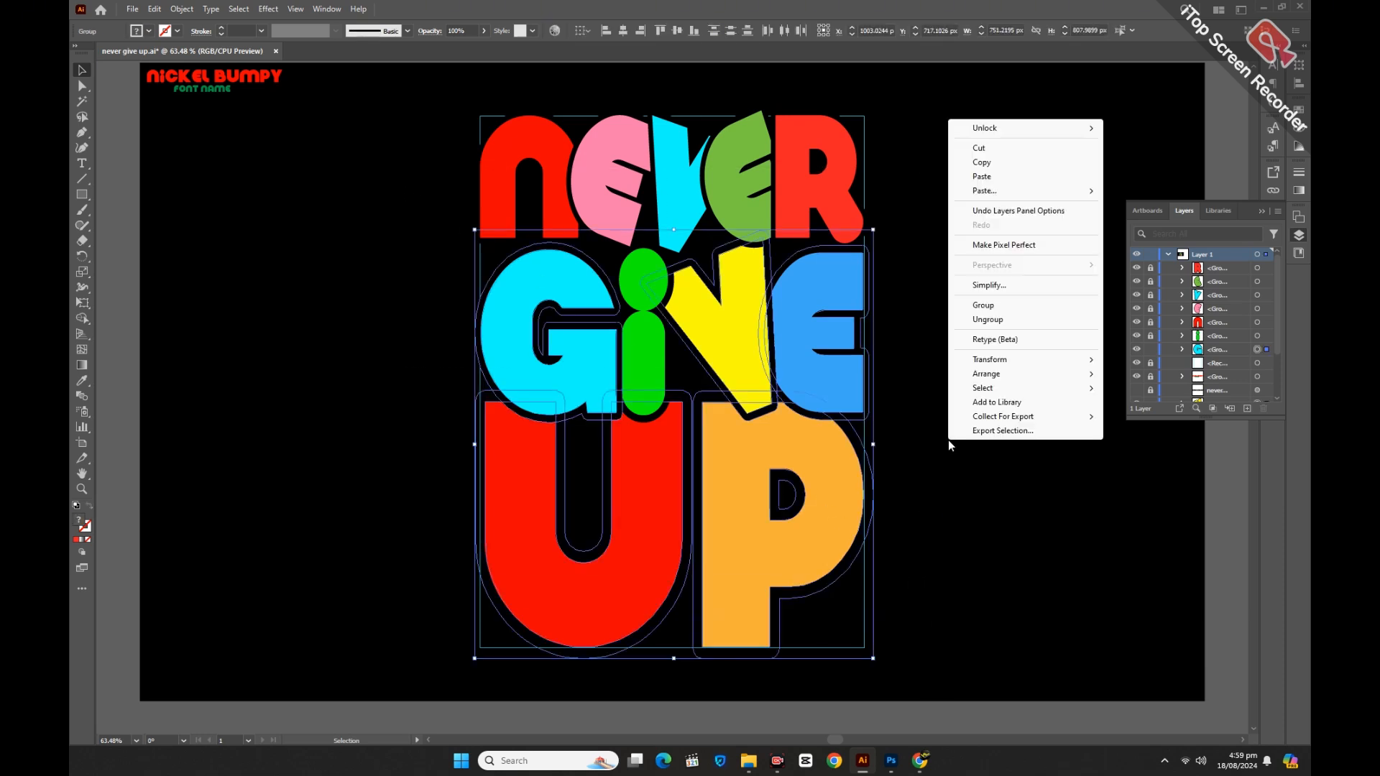
pyautogui.moveTo(985, 373)
pyautogui.click(1131, 375)
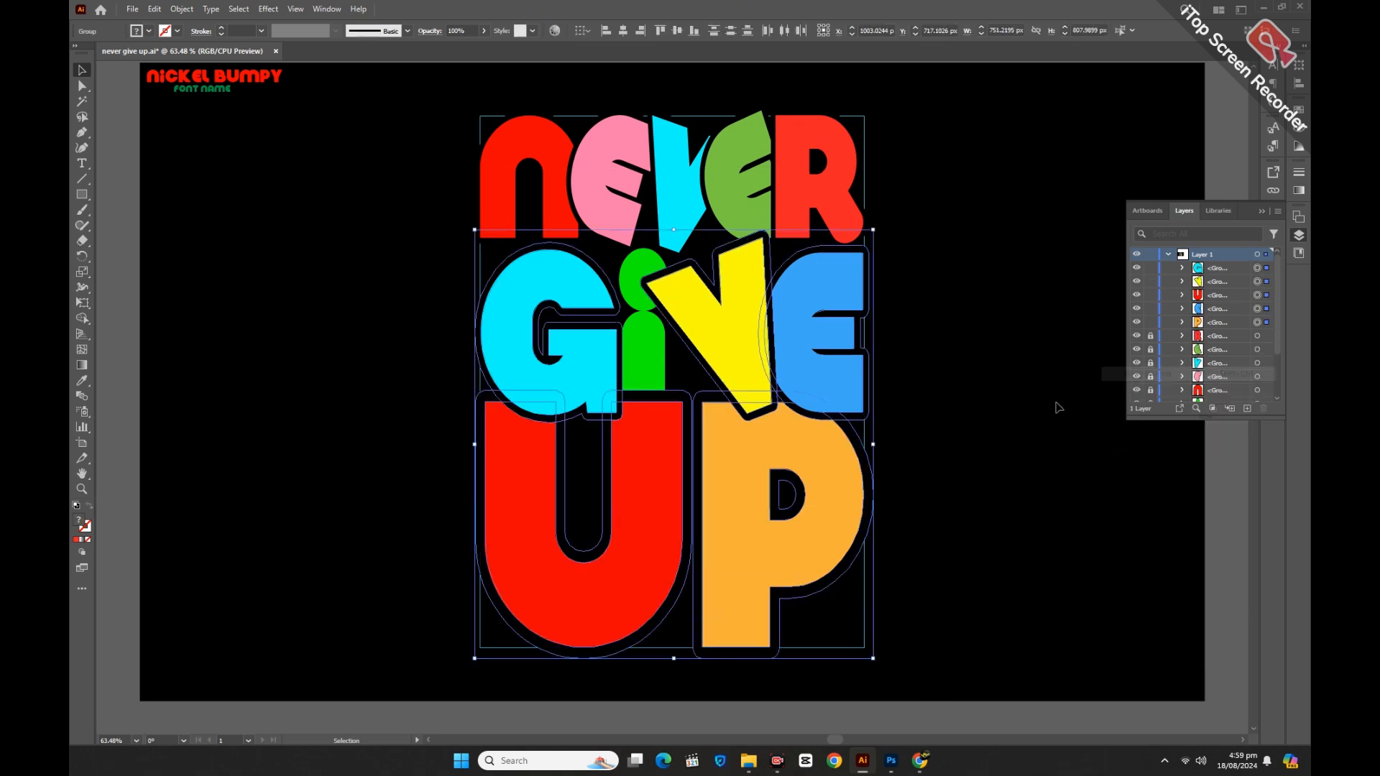
pyautogui.click(1046, 411)
# Step: Lock every remaining letter group except the cyan G and check that only the G can be selected
pyautogui.scroll(-3, 1141, 339)
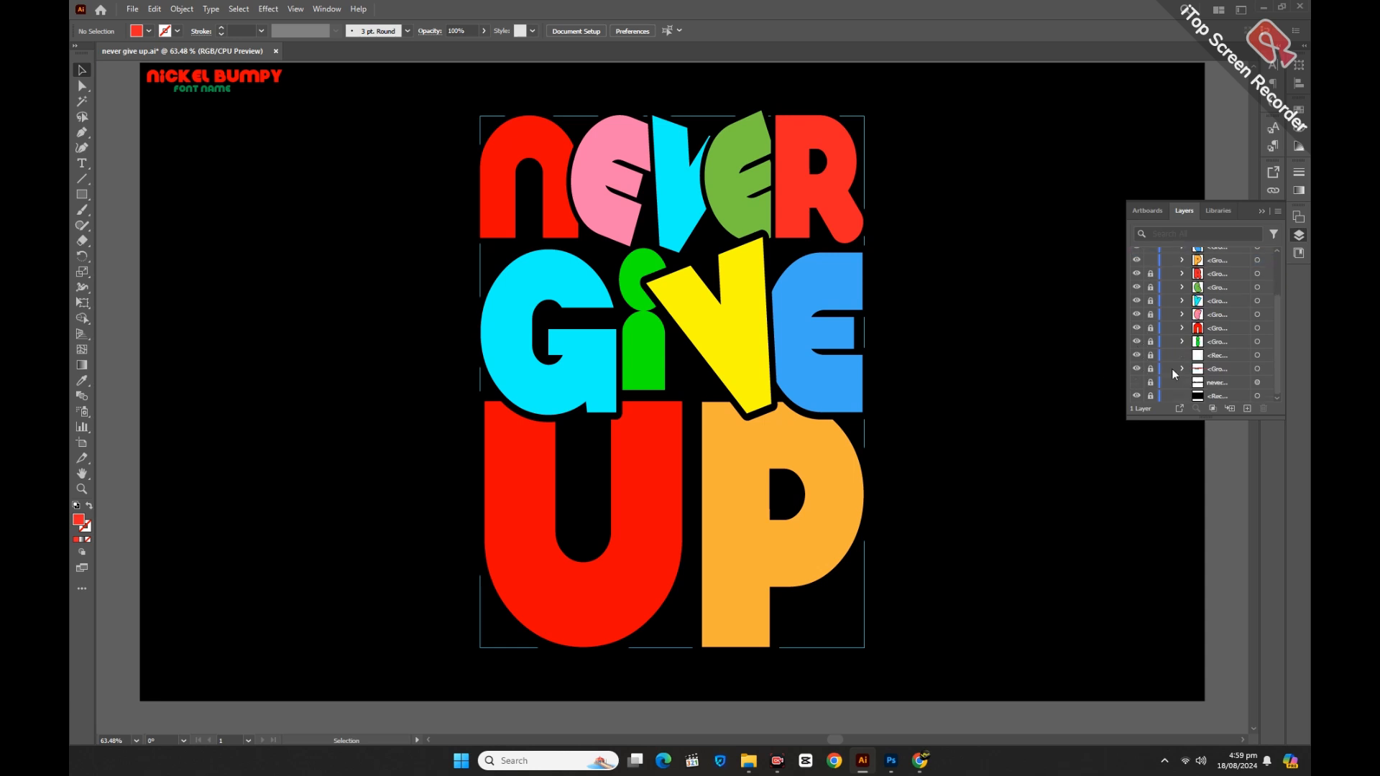
pyautogui.scroll(3, 1151, 368)
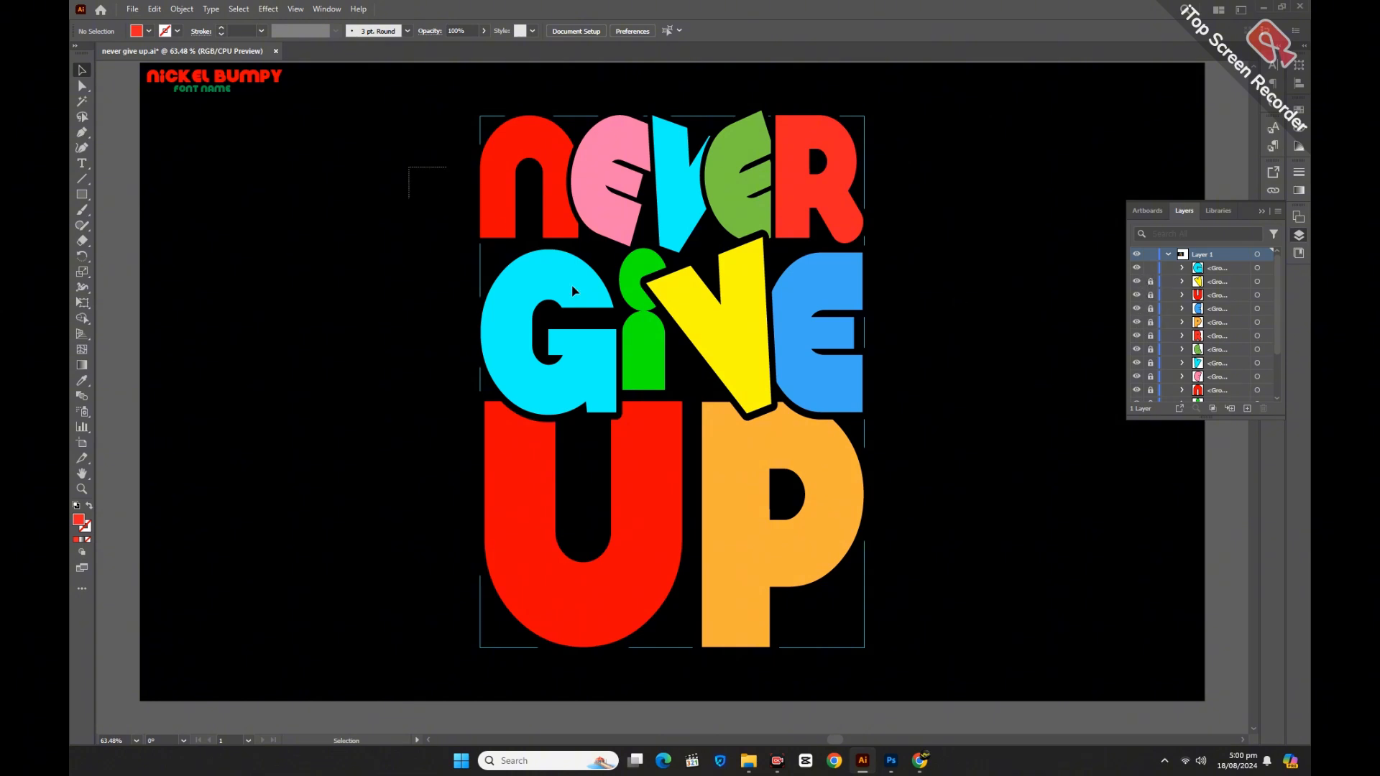
pyautogui.moveTo(572, 291); pyautogui.dragTo(952, 606)
pyautogui.click(944, 541)
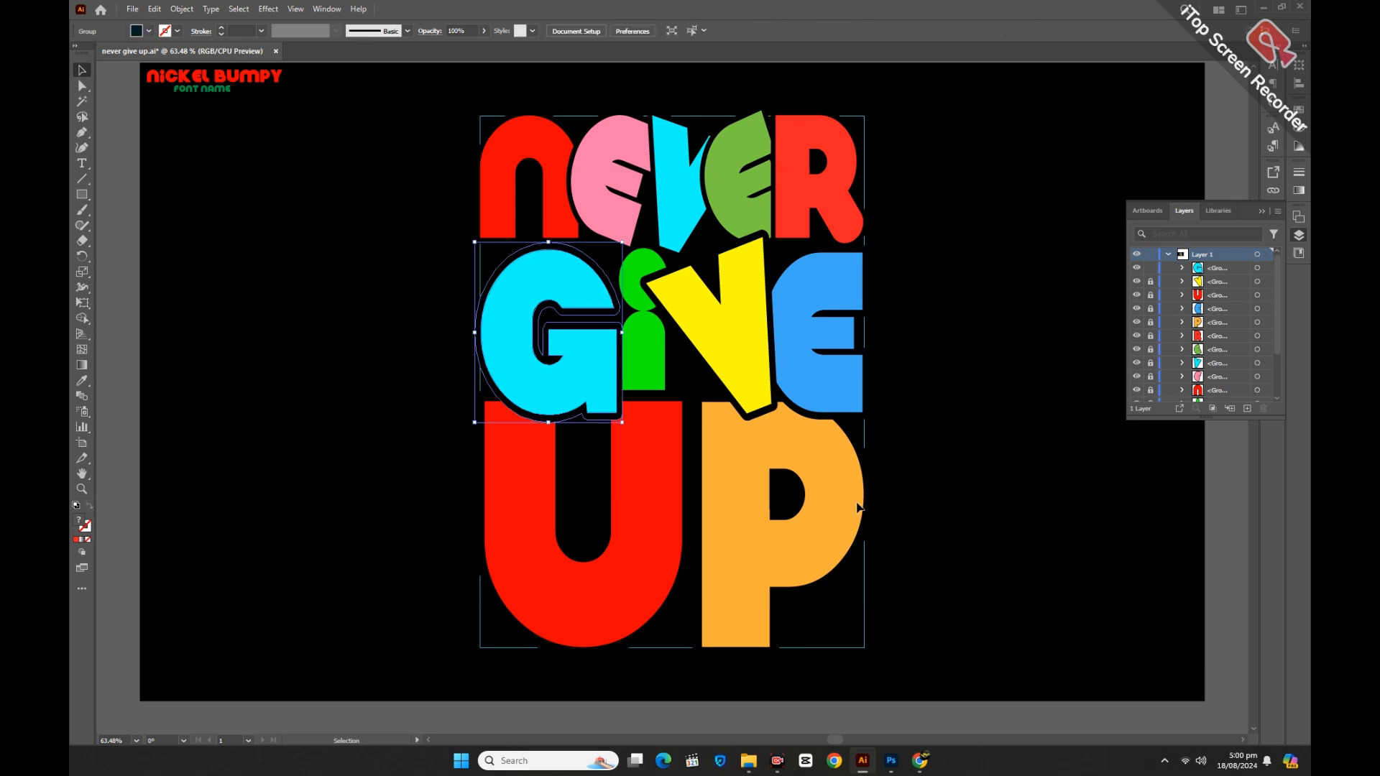
pyautogui.click(559, 380)
pyautogui.click(242, 336)
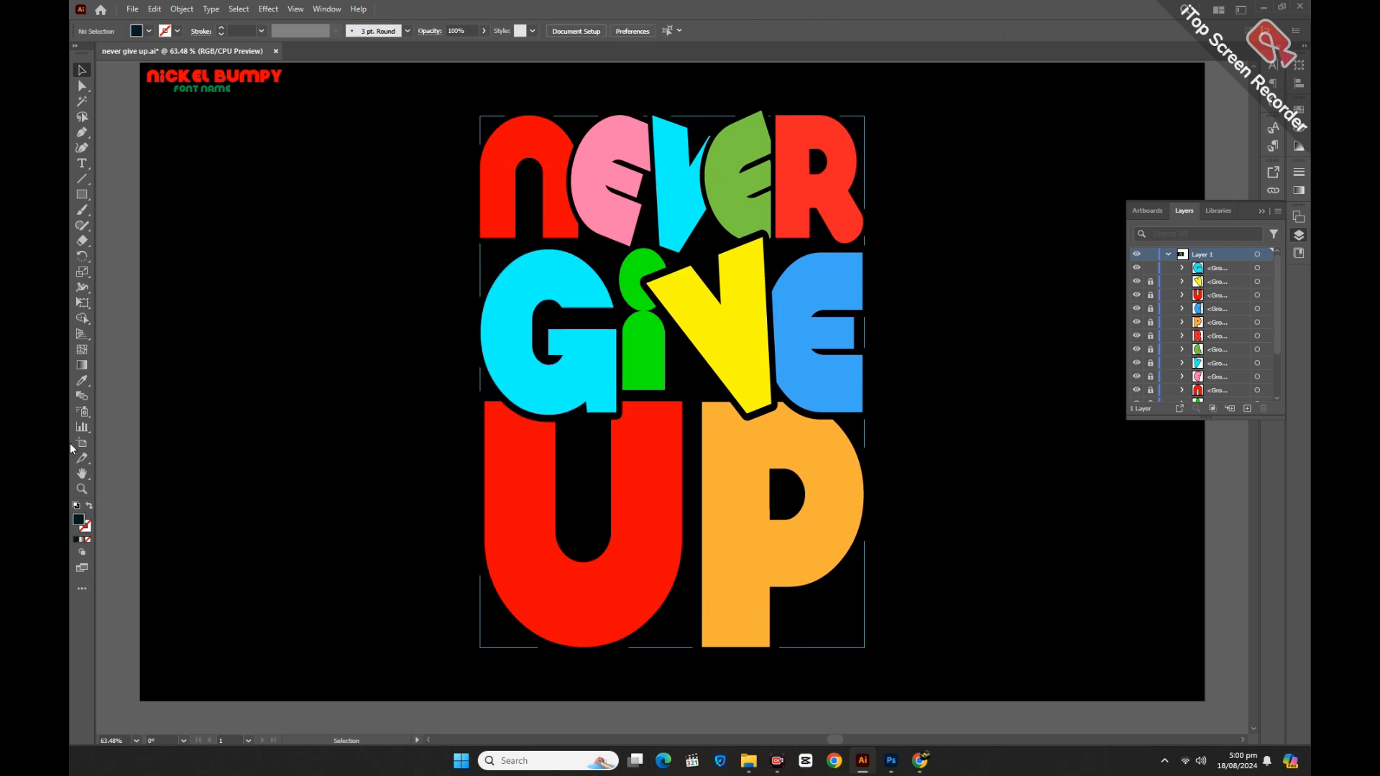
# Step: Select the anchor points at the foot of the cyan G with Direct Selection and extend them downward over the red U
pyautogui.click(82, 489)
pyautogui.click(625, 413)
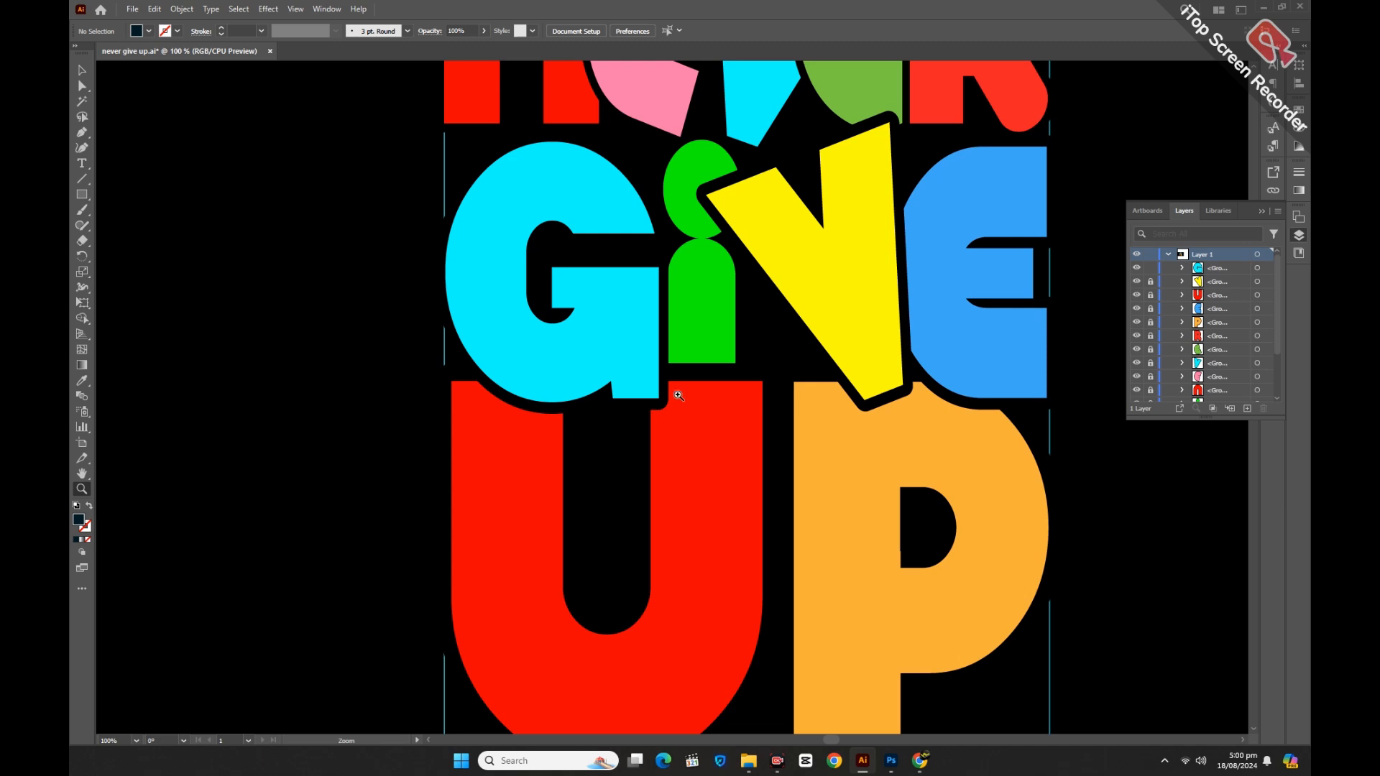
pyautogui.click(678, 395)
pyautogui.click(83, 86)
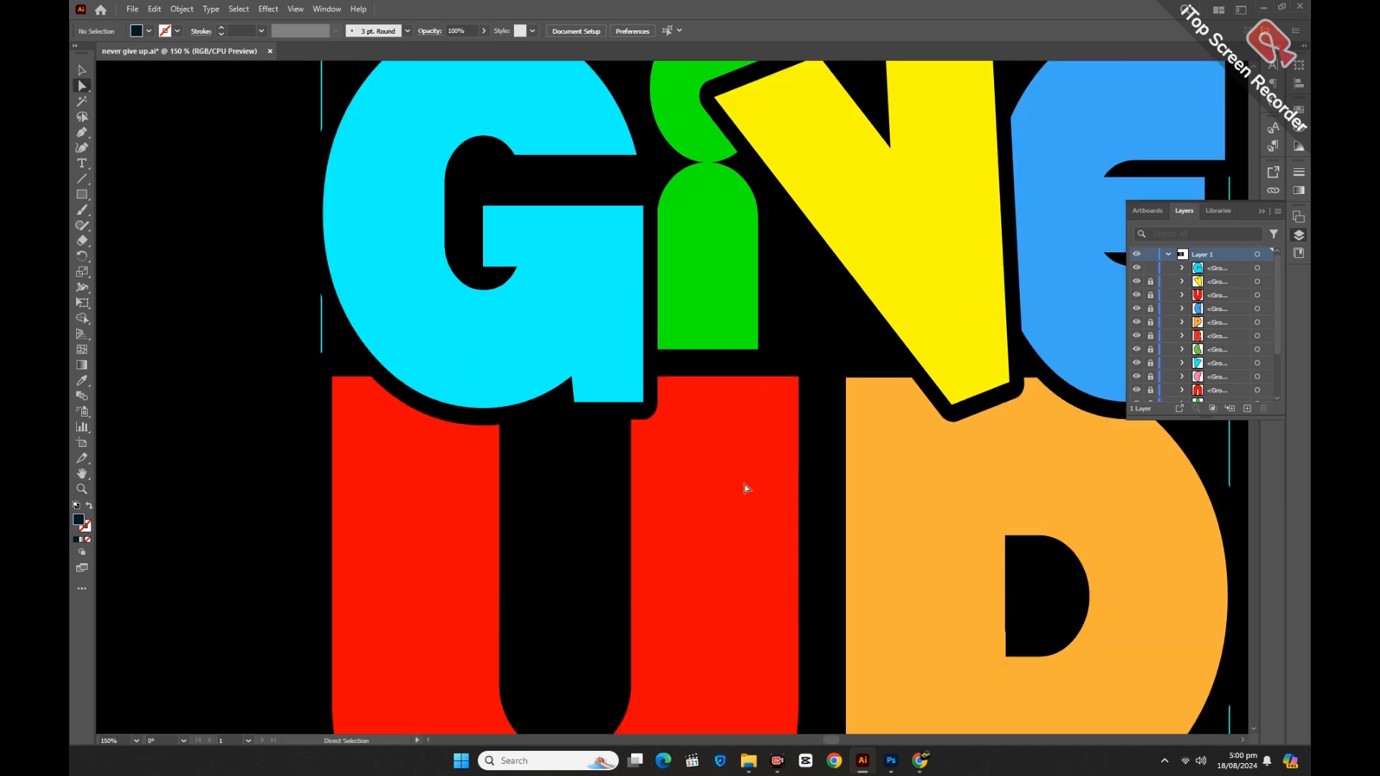
pyautogui.moveTo(564, 440); pyautogui.dragTo(696, 399)
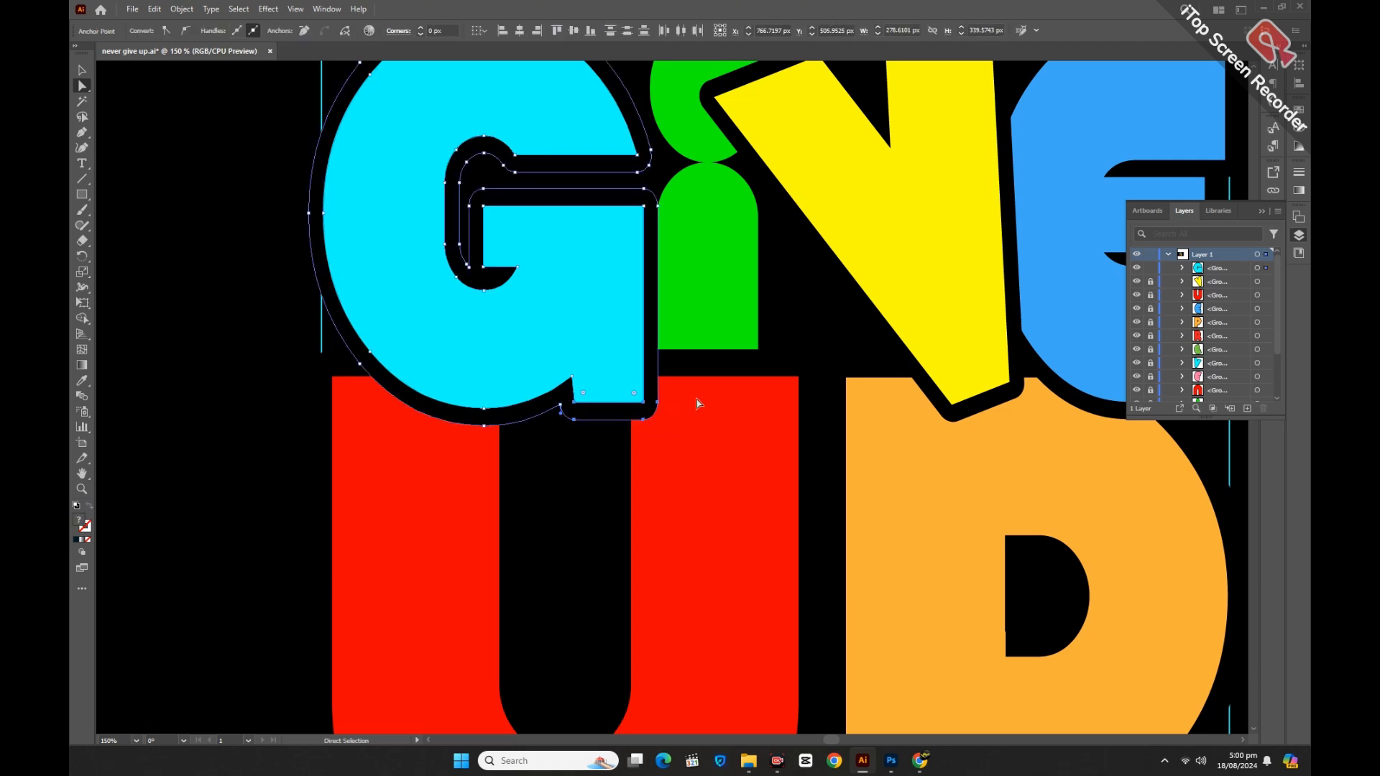
pyautogui.hotkey('shift', 'Down')
pyautogui.hotkey('shift', 'Down')
pyautogui.hotkey('shift', 'Down')
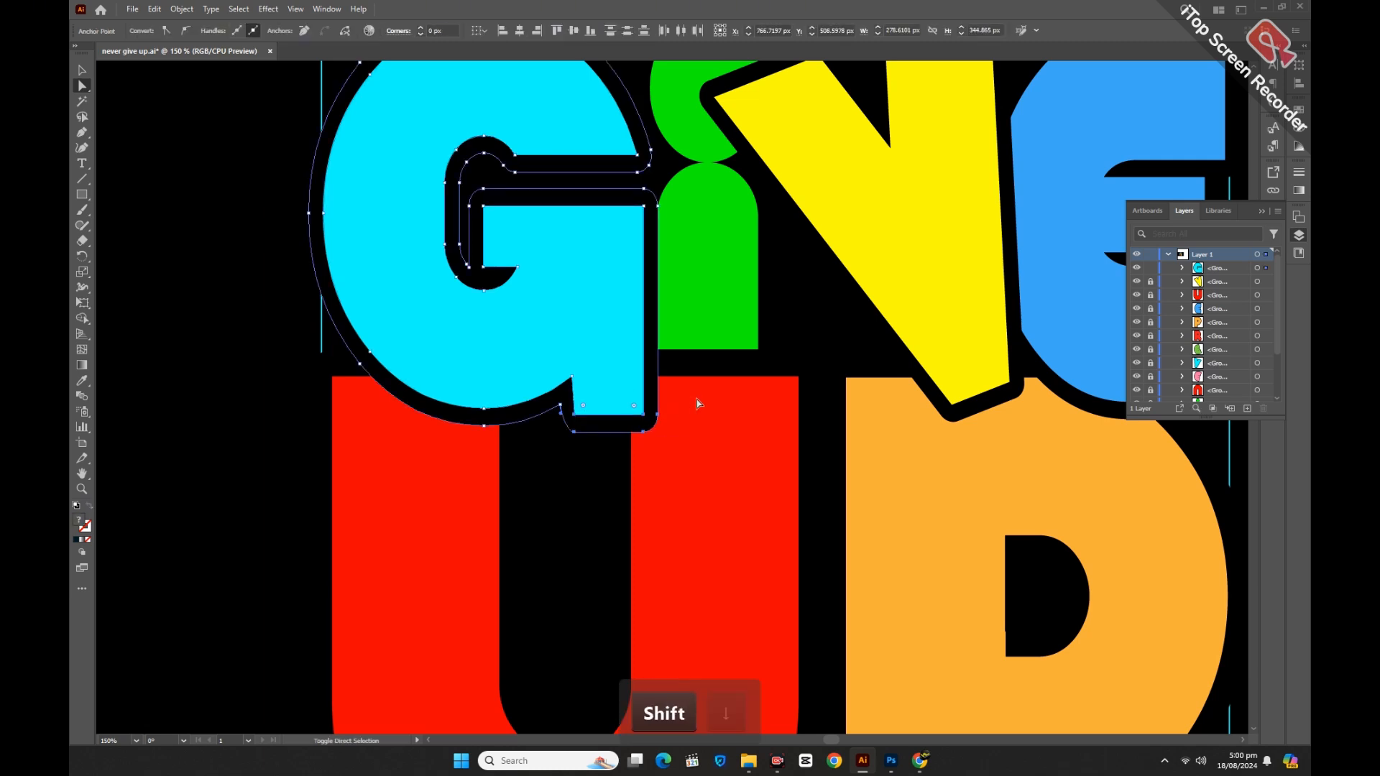
pyautogui.hotkey('shift', 'Down')
pyautogui.hotkey('shift', 'Down')
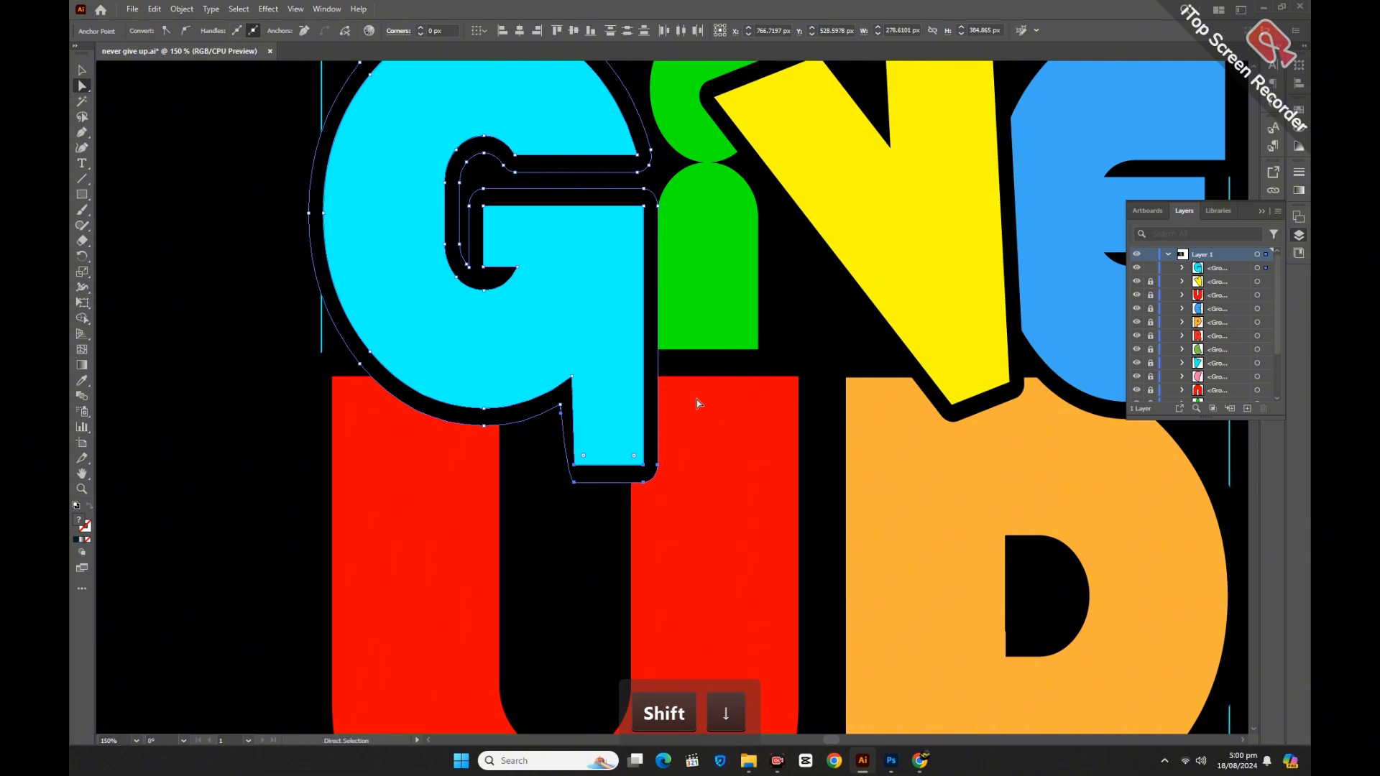
# Step: Lock the reshaped cyan G group in the layer list
pyautogui.hotkey('ctrl', '-')
pyautogui.scroll(2, 696, 404)
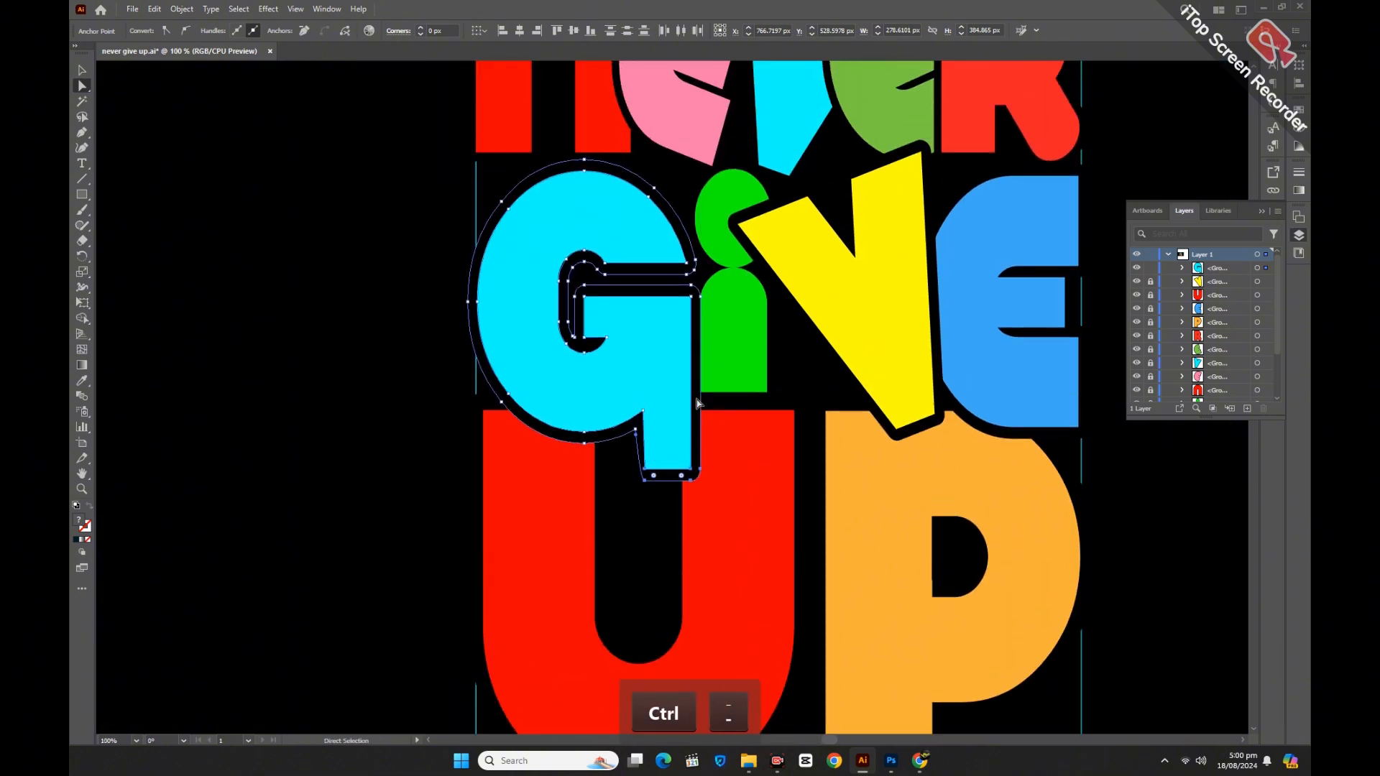
pyautogui.click(1150, 267)
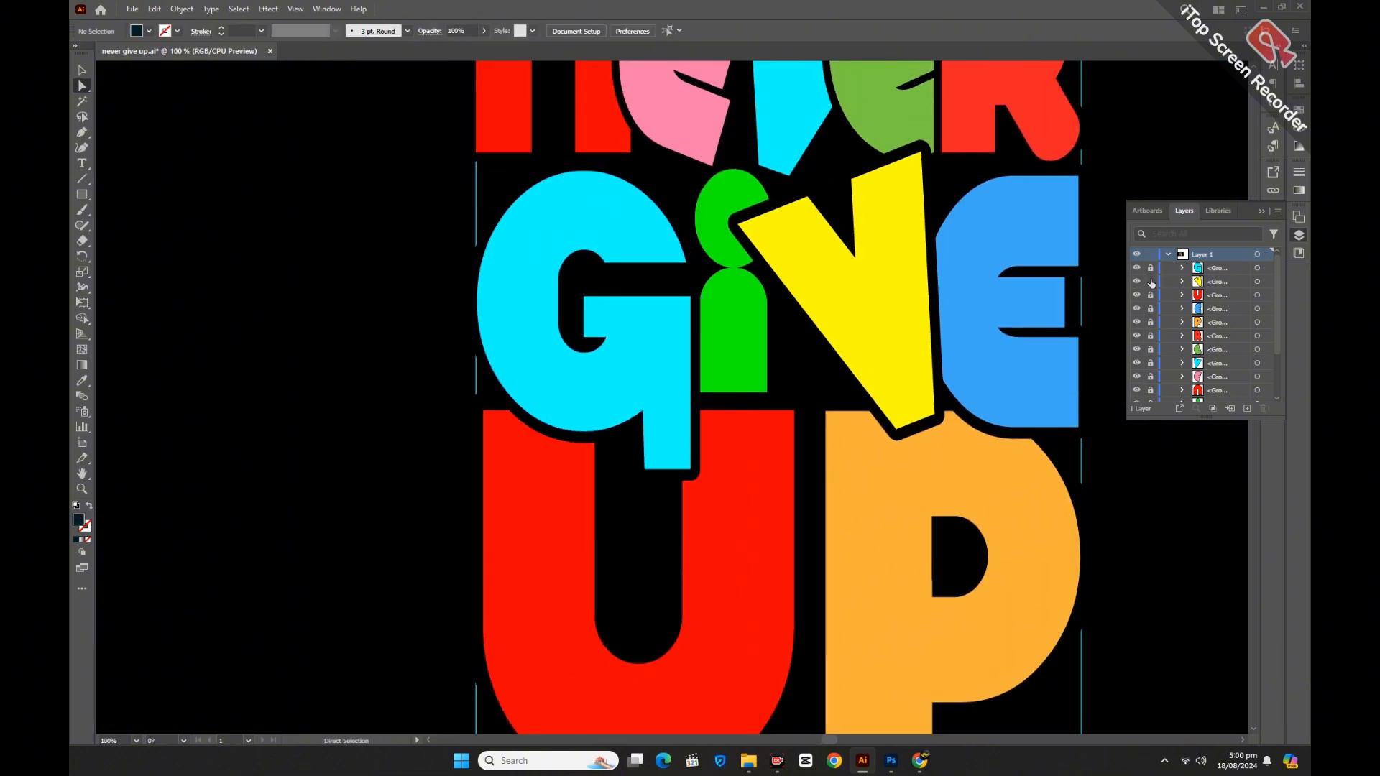
# Step: Move the inner corner of the yellow V's right arm up and left toward the cyan V, and lock the yellow V group
pyautogui.click(1136, 283)
pyautogui.click(1136, 282)
pyautogui.scroll(5, 800, 392)
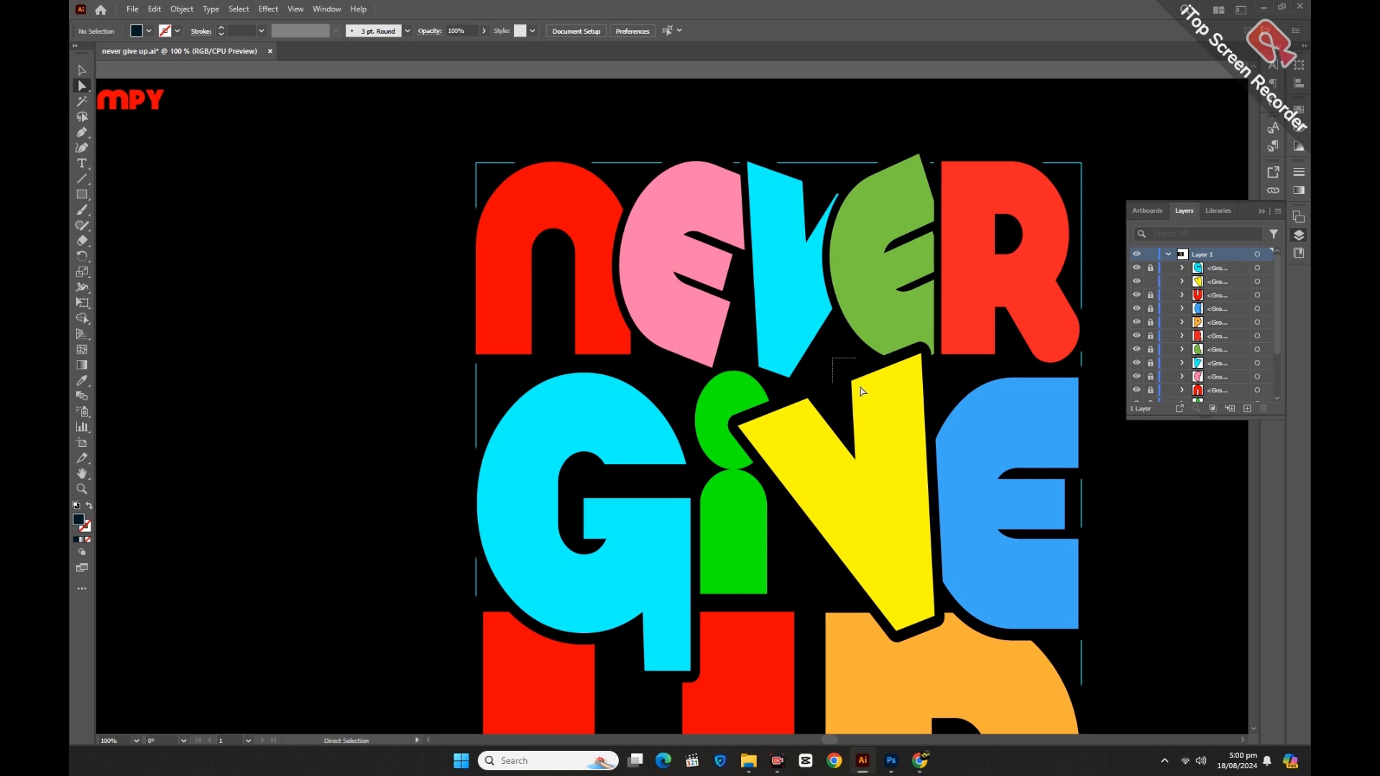
pyautogui.moveTo(862, 391); pyautogui.dragTo(862, 390)
pyautogui.press('Up')
pyautogui.press('Up')
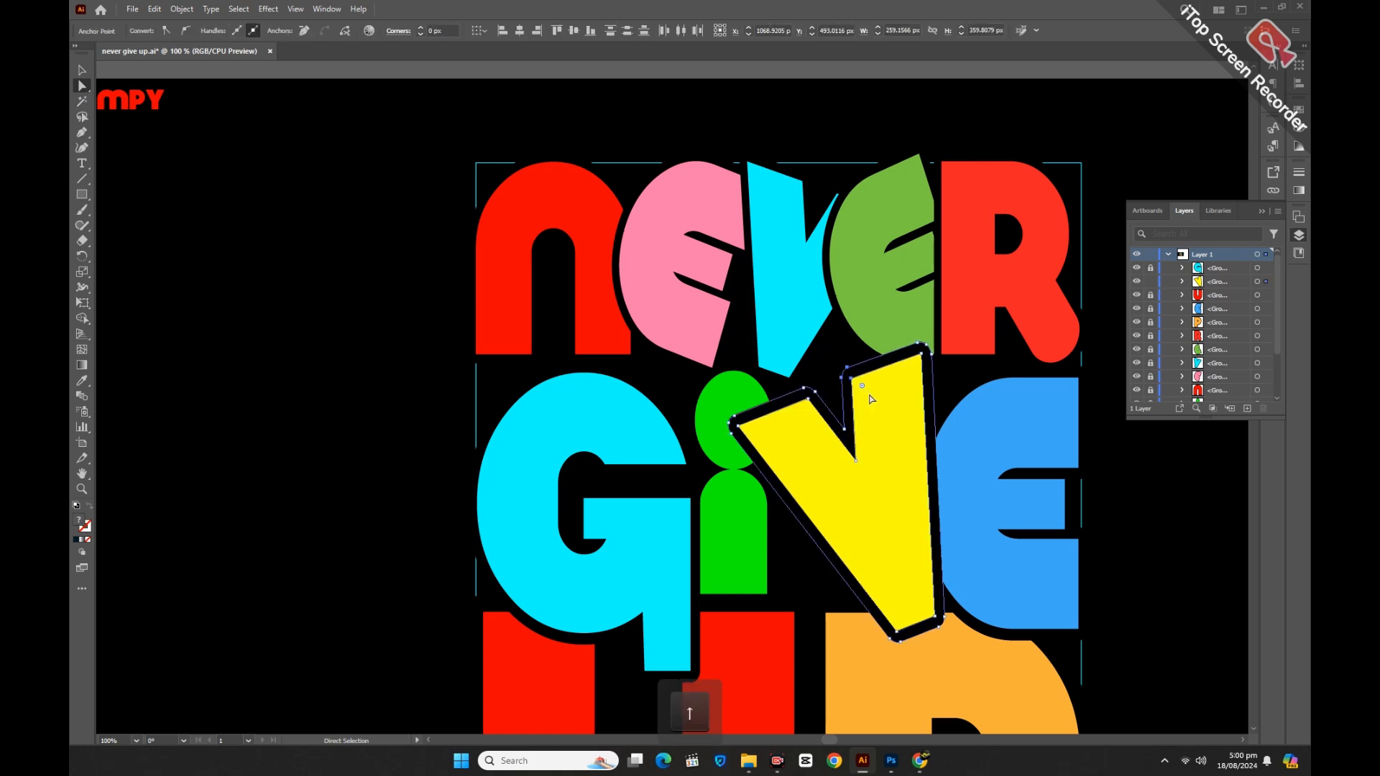
pyautogui.press('Up')
pyautogui.press('Up')
pyautogui.press('Up')
pyautogui.press('Up')
pyautogui.press('Up')
pyautogui.press('Up')
pyautogui.press('Up')
pyautogui.press('Up')
pyautogui.press('Up')
pyautogui.press('Up')
pyautogui.press('Up')
pyautogui.press('Up')
pyautogui.press('Up')
pyautogui.press('Up')
pyautogui.press('Up')
pyautogui.press('Up')
pyautogui.hotkey('shift', 'Up')
pyautogui.hotkey('shift', 'Up')
pyautogui.hotkey('shift', 'Up')
pyautogui.hotkey('shift', 'Up')
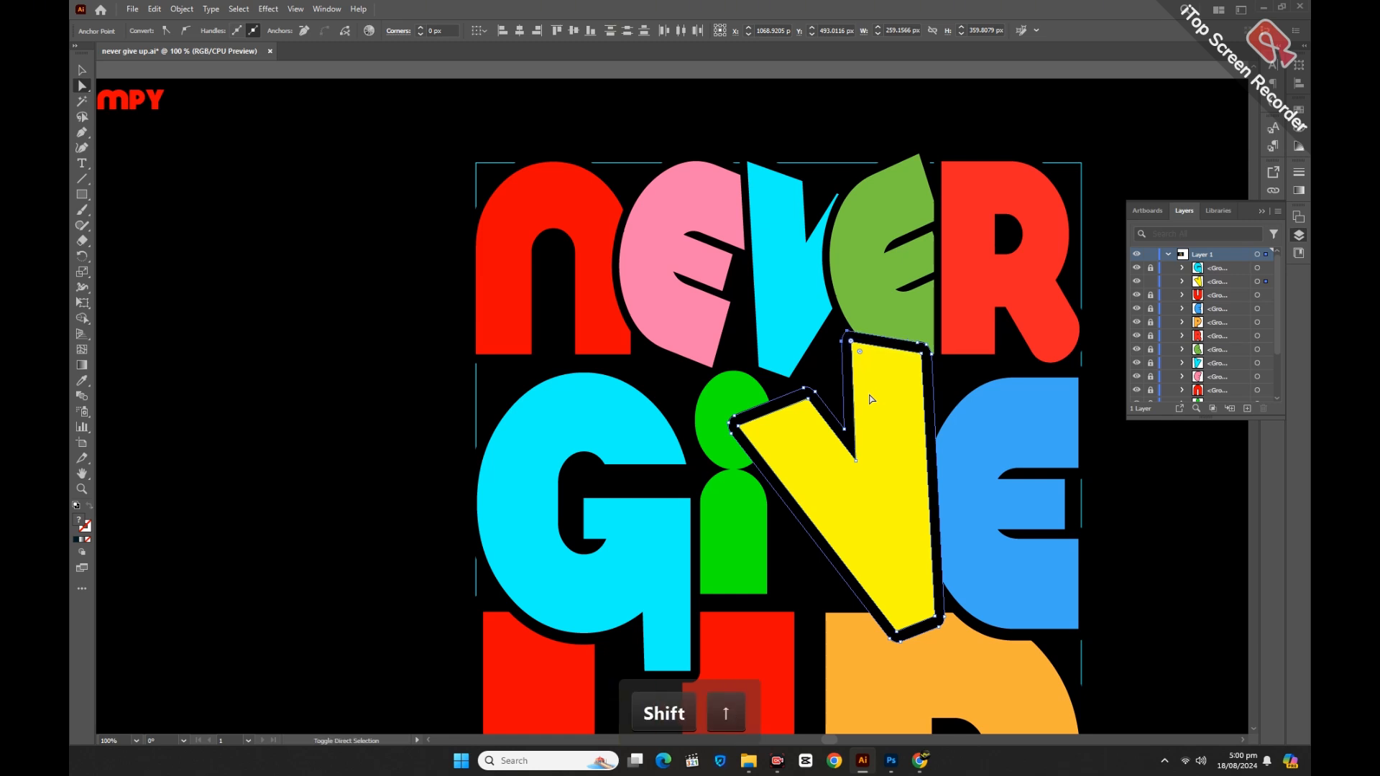
pyautogui.hotkey('shift', 'Left')
pyautogui.hotkey('shift', 'Up')
pyautogui.hotkey('shift', 'Left')
pyautogui.hotkey('shift', 'Left')
pyautogui.click(1149, 281)
# Step: Extend the right arm of the red U upward beside the cyan G to just below the green i, and lock the U group
pyautogui.moveTo(1136, 295); pyautogui.dragTo(1137, 281)
pyautogui.moveTo(1137, 281); pyautogui.dragTo(1137, 296)
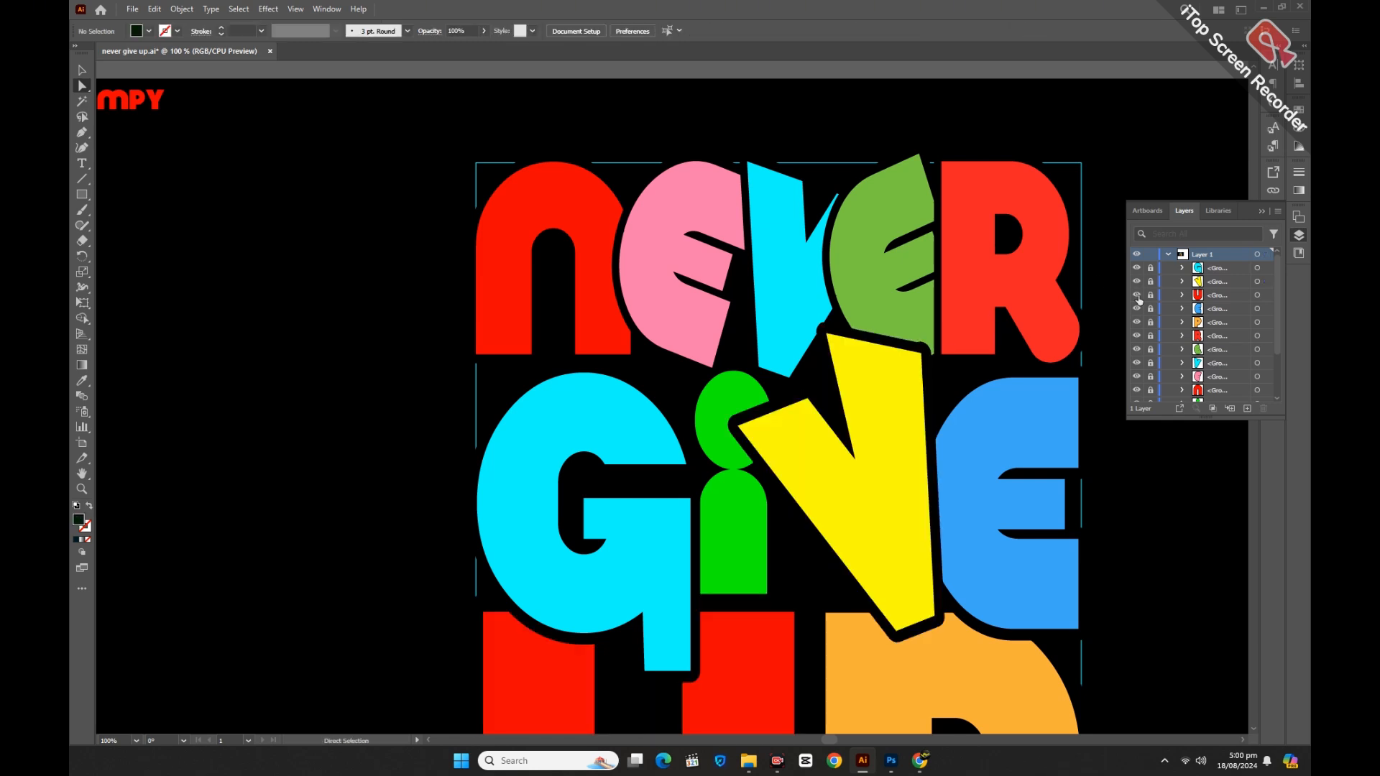
pyautogui.scroll(-4, 834, 539)
pyautogui.moveTo(824, 266); pyautogui.dragTo(674, 326)
pyautogui.hotkey('shift', 'Up')
pyautogui.hotkey('shift', 'Up')
pyautogui.hotkey('shift', 'Up')
pyautogui.hotkey('shift', 'Up')
pyautogui.hotkey('shift', 'Up')
pyautogui.hotkey('shift', 'Up')
pyautogui.hotkey('shift', 'Up')
pyautogui.hotkey('shift', 'Up')
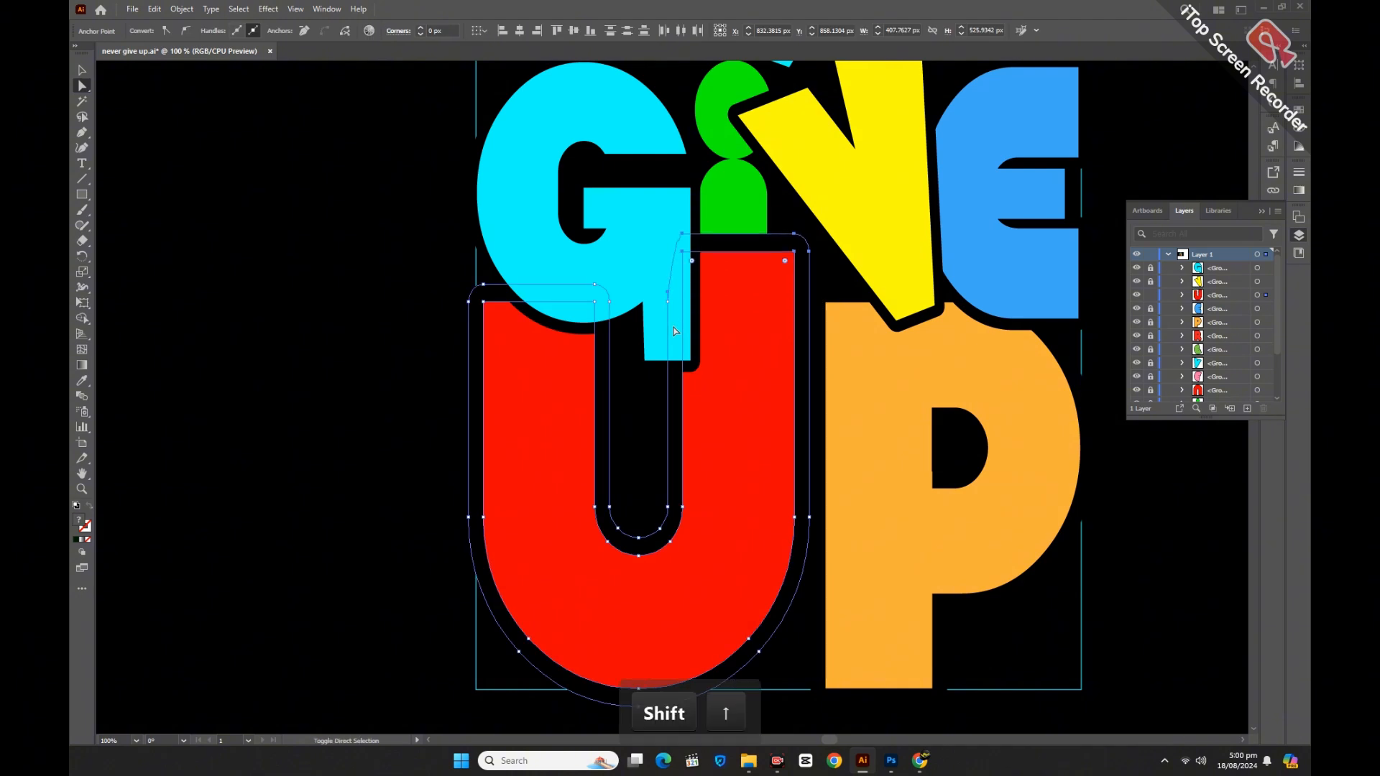
pyautogui.press('v')
pyautogui.scroll(1, 694, 442)
pyautogui.scroll(2, 711, 496)
pyautogui.hotkey('ctrl', '[')
pyautogui.click(1150, 296)
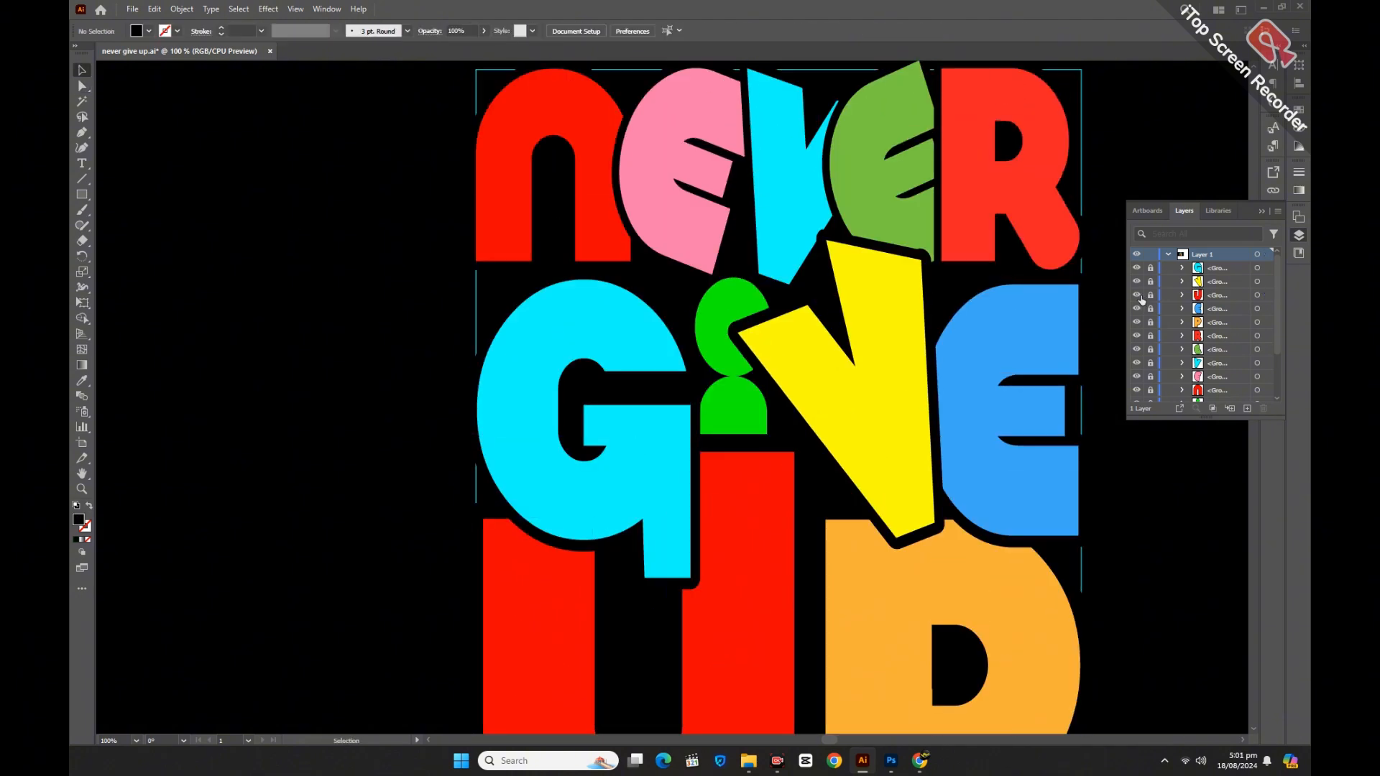
# Step: Unlock the green E of NEVER, bring it forward in front of the red R, and lock it again
pyautogui.moveTo(1137, 309); pyautogui.dragTo(1137, 296)
pyautogui.moveTo(1137, 295); pyautogui.dragTo(1136, 309)
pyautogui.moveTo(826, 737); pyautogui.dragTo(833, 738)
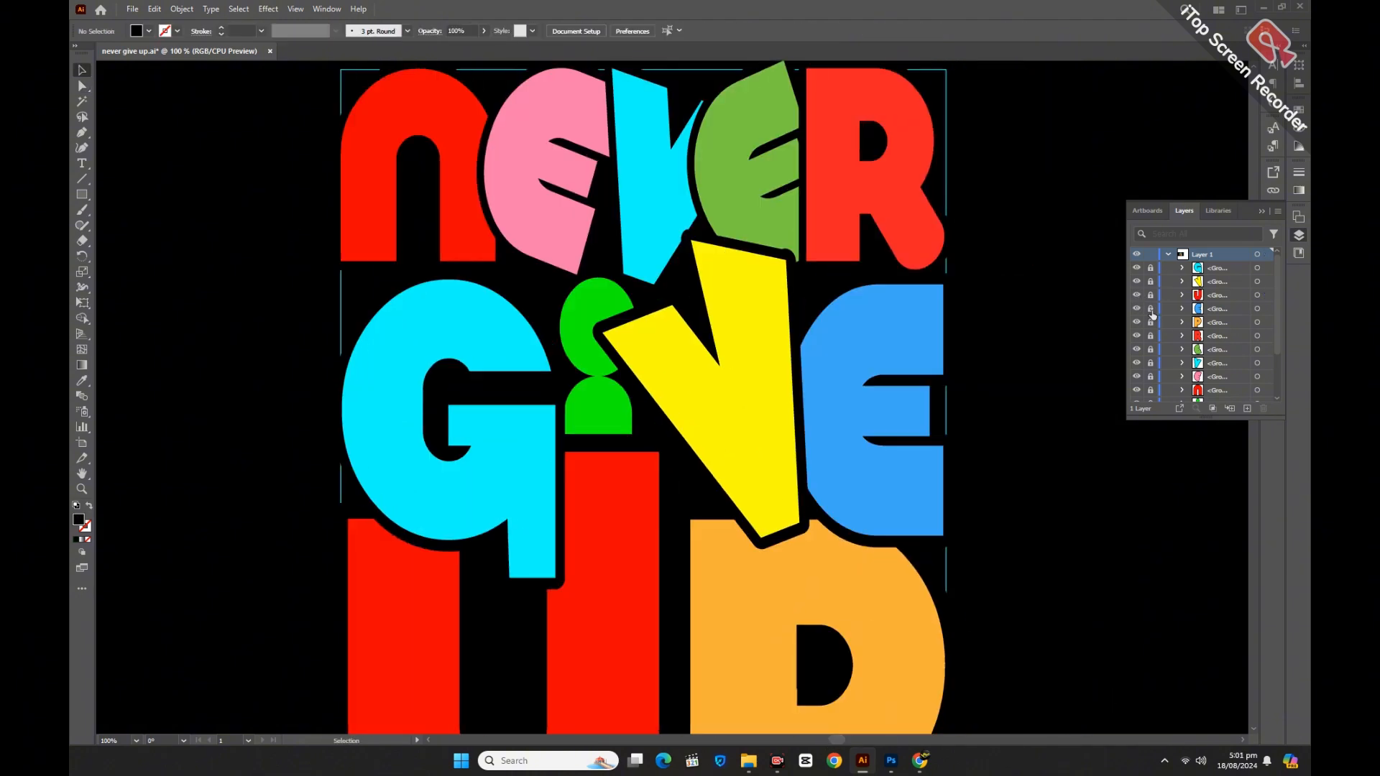
pyautogui.scroll(-3, 982, 493)
pyautogui.scroll(1, 982, 492)
pyautogui.scroll(3, 954, 404)
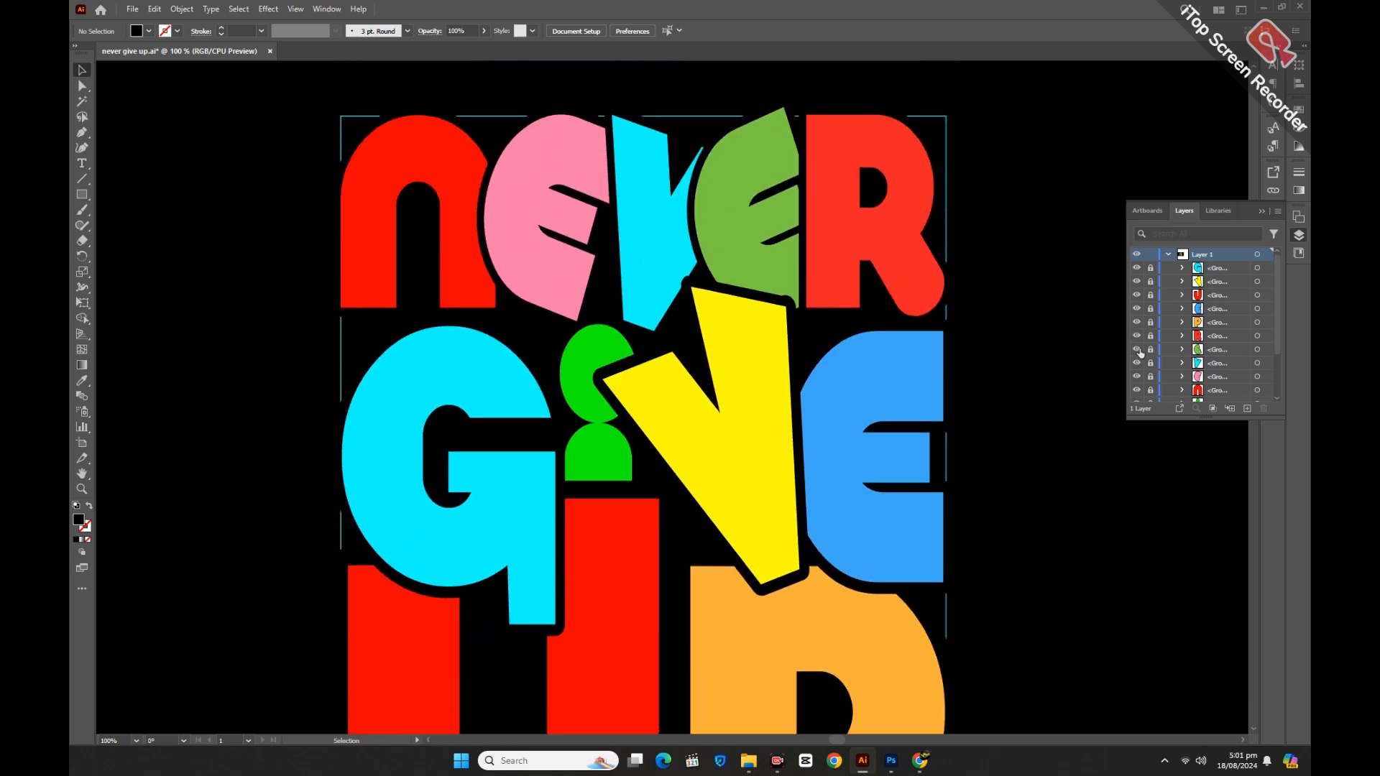
pyautogui.click(1150, 349)
pyautogui.click(730, 251)
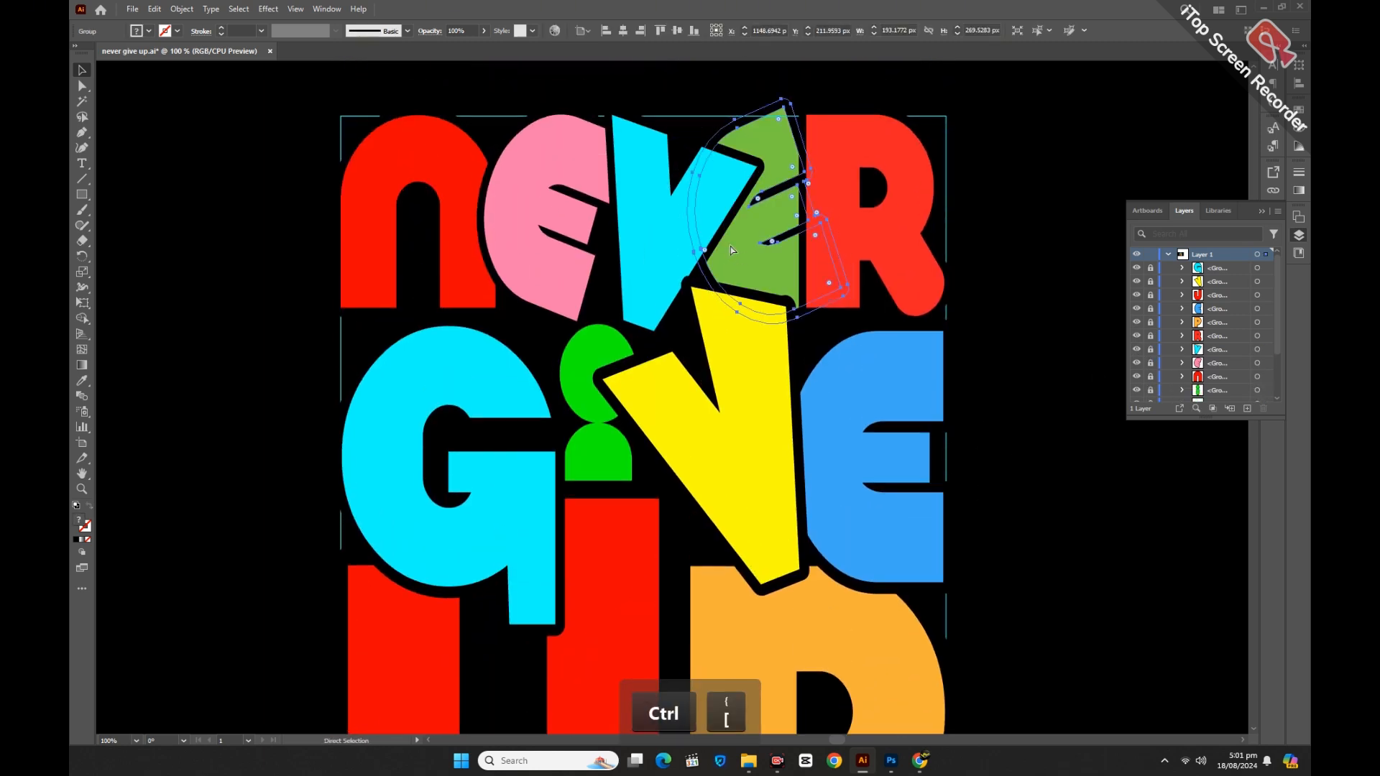
pyautogui.hotkey('ctrl', ']')
pyautogui.click(1150, 335)
# Step: Unlock the red R, extend the foot of its left leg downward toward the blue E, and lock the group
pyautogui.click(1137, 349)
pyautogui.click(1137, 349)
pyautogui.click(1150, 349)
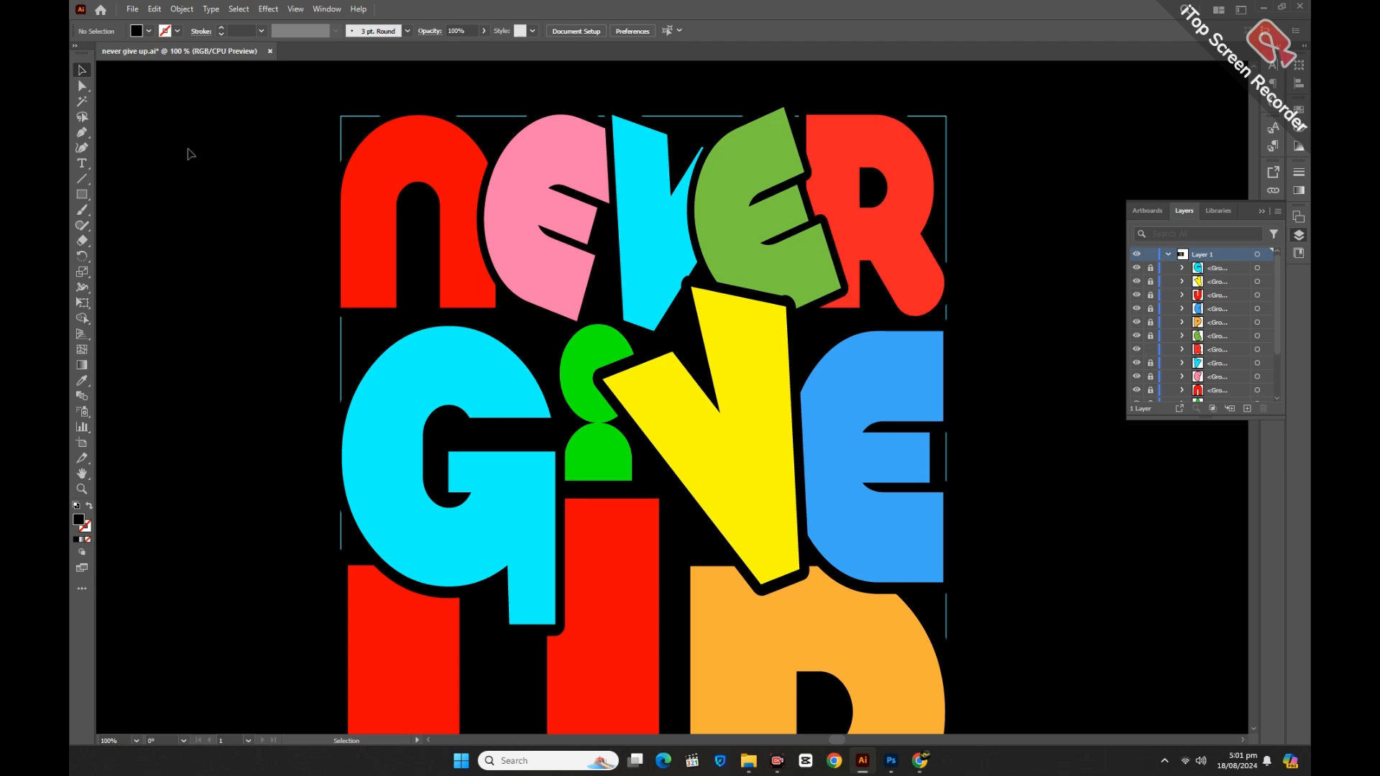
pyautogui.click(82, 86)
pyautogui.moveTo(869, 286); pyautogui.dragTo(787, 333)
pyautogui.hotkey('shift', 'Down')
pyautogui.hotkey('shift', 'Down')
pyautogui.hotkey('shift', 'Down')
pyautogui.hotkey('shift', 'Down')
pyautogui.hotkey('shift', 'Down')
pyautogui.hotkey('shift', 'Down')
pyautogui.hotkey('shift', 'Down')
pyautogui.hotkey('shift', 'Down')
pyautogui.hotkey('shift', 'Down')
pyautogui.hotkey('shift', 'Down')
pyautogui.hotkey('shift', 'Down')
pyautogui.hotkey('shift', 'Down')
pyautogui.click(1150, 349)
# Step: Unlock the cyan V of NEVER, extend its bottom tip down and left to meet the yellow V, and lock the group
pyautogui.click(1150, 363)
pyautogui.click(1137, 363)
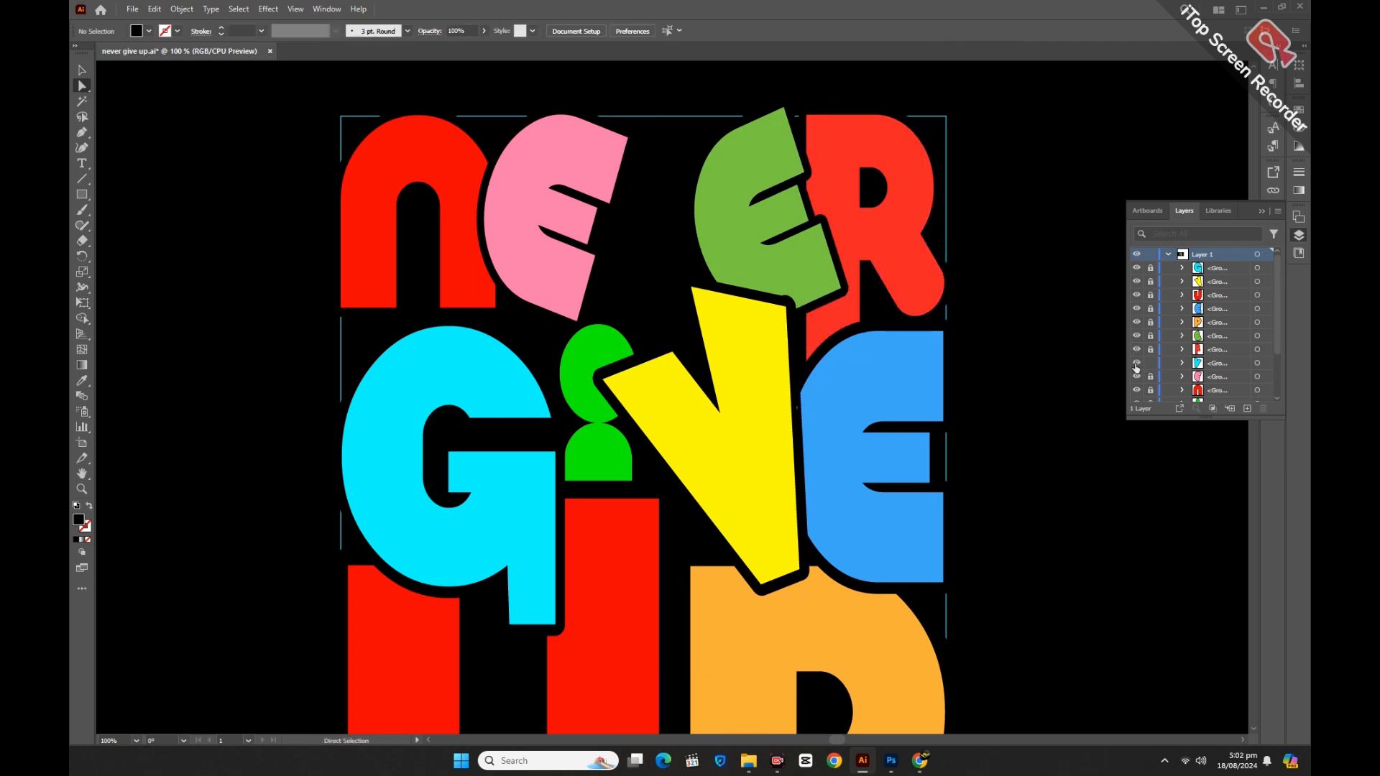
pyautogui.click(1137, 363)
pyautogui.moveTo(601, 289); pyautogui.dragTo(683, 400)
pyautogui.hotkey('shift', 'Down')
pyautogui.hotkey('shift', 'Down')
pyautogui.hotkey('shift', 'Down')
pyautogui.hotkey('shift', 'Down')
pyautogui.hotkey('shift', 'Down')
pyautogui.hotkey('shift', 'Down')
pyautogui.hotkey('shift', 'Left')
pyautogui.hotkey('shift', 'Left')
pyautogui.hotkey('shift', 'Left')
pyautogui.click(82, 71)
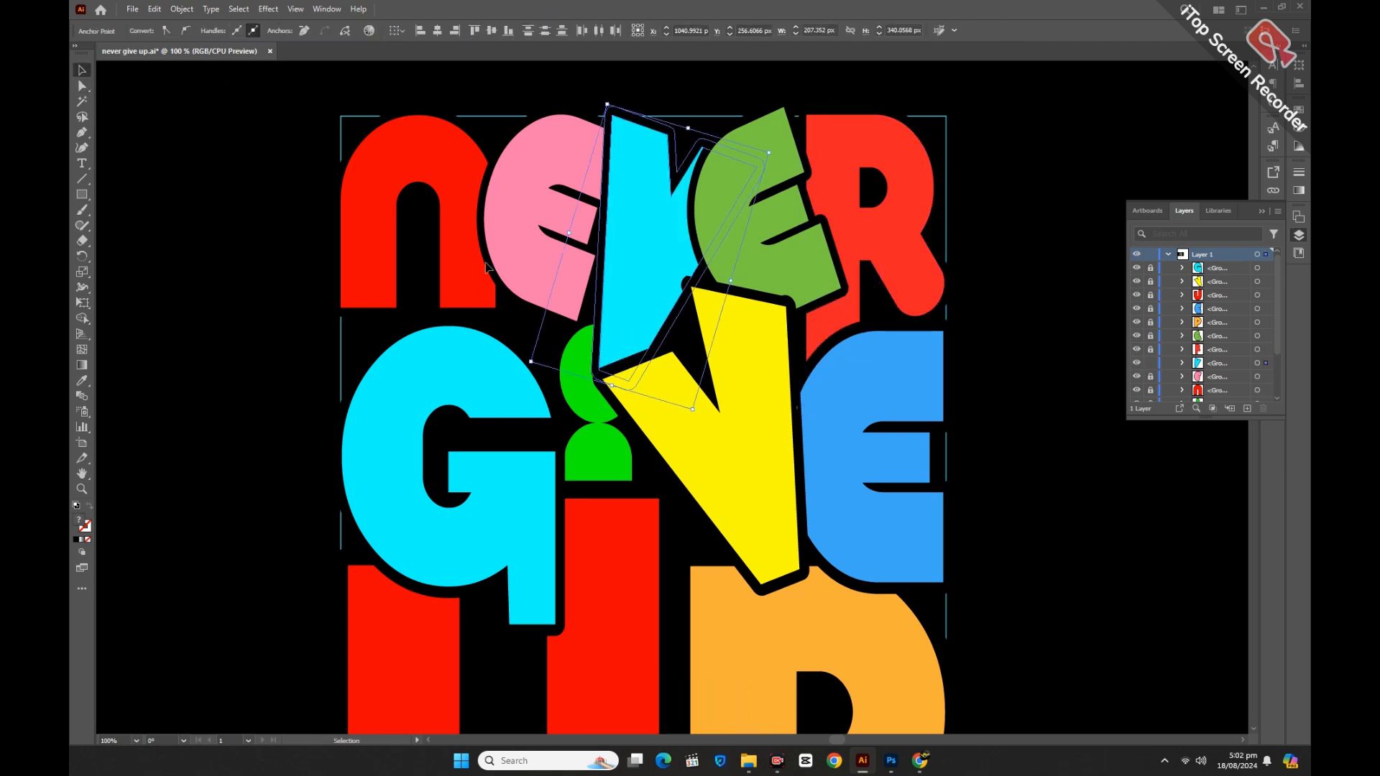
pyautogui.hotkey('ctrl', '[')
pyautogui.click(1149, 363)
# Step: Extend the lower end of the pink E downward with Direct Selection toward the tip of the cyan V
pyautogui.press('a')
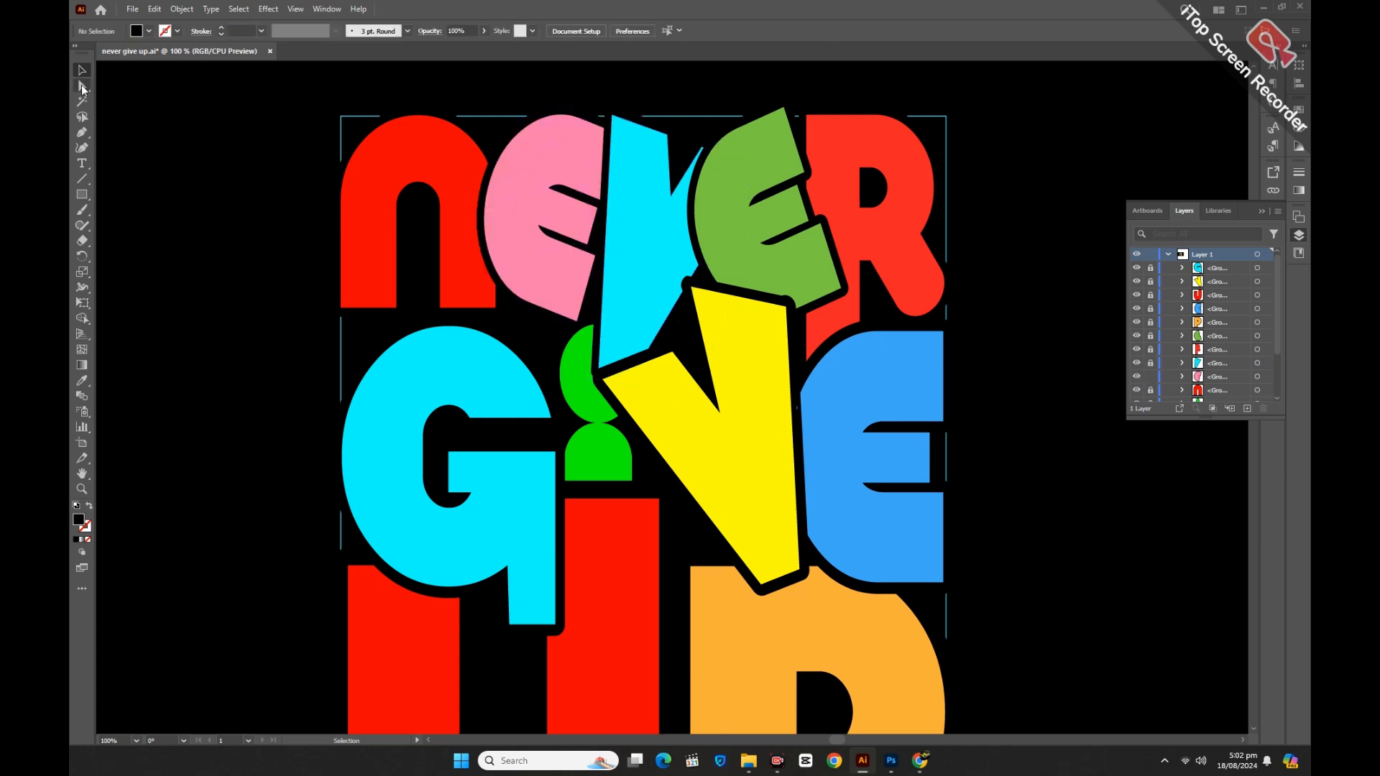
pyautogui.moveTo(539, 357); pyautogui.dragTo(636, 259)
pyautogui.hotkey('shift', 'Down')
pyautogui.hotkey('shift', 'Down')
pyautogui.hotkey('shift', 'Down')
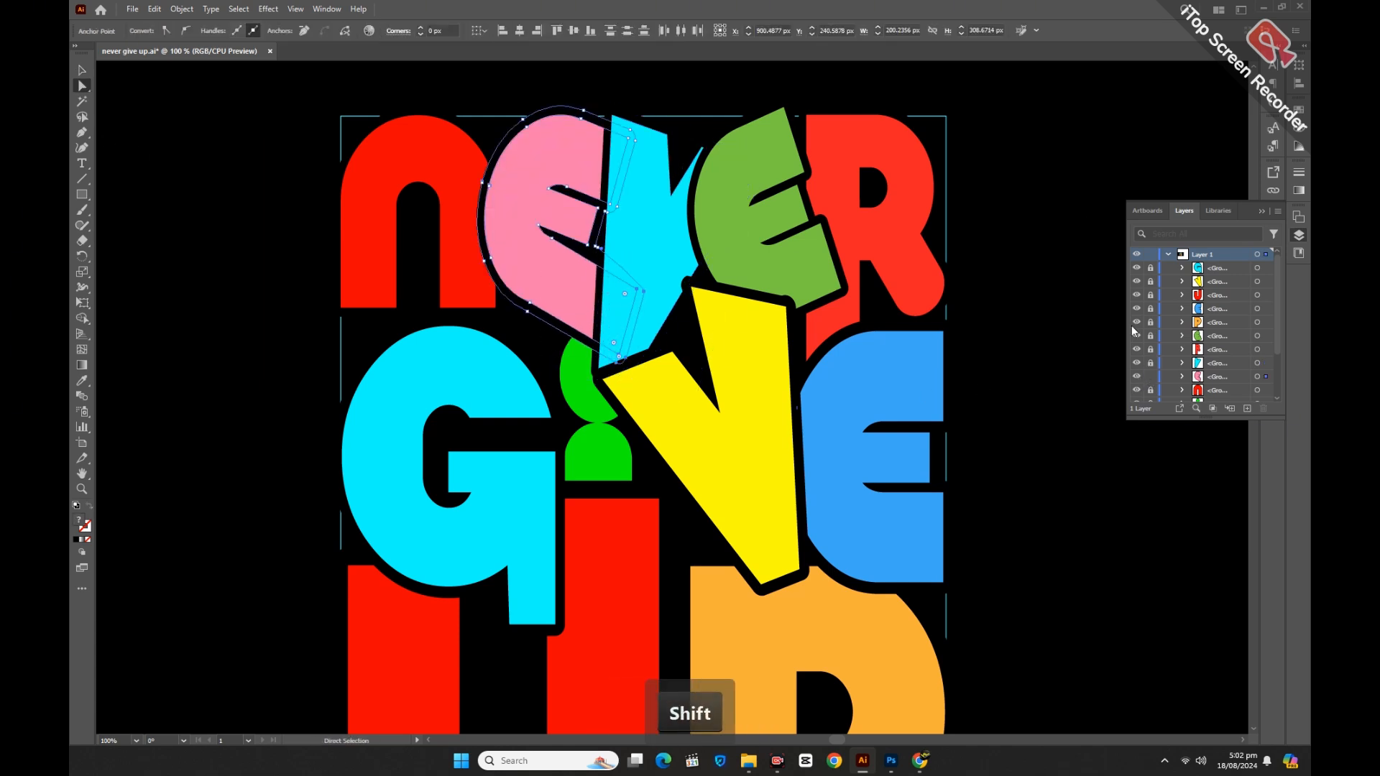
# Step: Extend the foot of the red N's right leg downward behind the cyan G with Direct Selection
pyautogui.click(1136, 390)
pyautogui.click(1136, 393)
pyautogui.moveTo(416, 285); pyautogui.dragTo(521, 344)
pyautogui.hotkey('shift', 'Down')
pyautogui.hotkey('shift', 'Down')
pyautogui.hotkey('shift', 'Down')
pyautogui.hotkey('shift', 'Down')
pyautogui.hotkey('shift', 'Down')
pyautogui.hotkey('shift', 'Down')
pyautogui.hotkey('shift', 'Down')
pyautogui.hotkey('shift', 'Down')
pyautogui.hotkey('shift', 'Down')
pyautogui.hotkey('shift', 'Down')
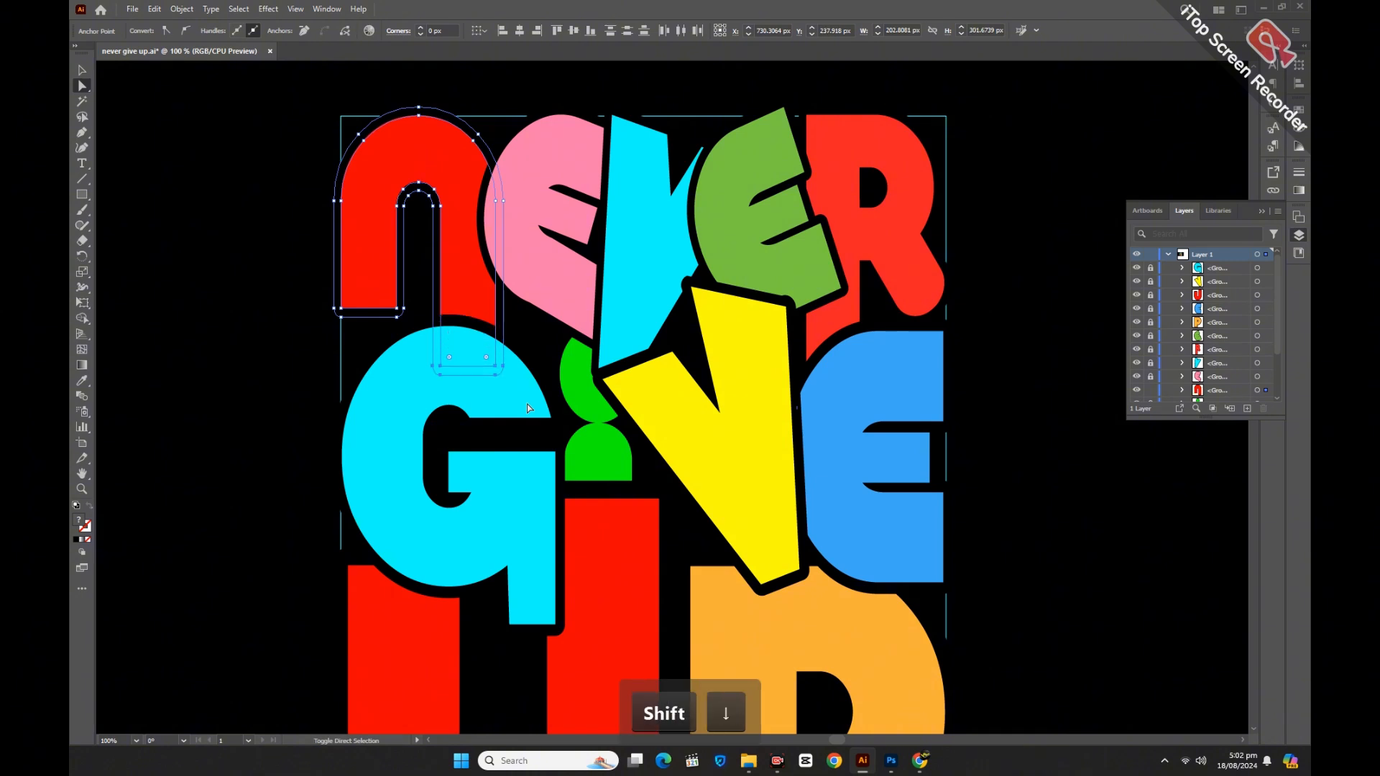
# Step: Extend the foot of the red N's left leg downward to meet the cyan G, and lock the N group
pyautogui.moveTo(291, 341); pyautogui.dragTo(416, 287)
pyautogui.hotkey('shift', 'Down')
pyautogui.hotkey('shift', 'Down')
pyautogui.hotkey('shift', 'Down')
pyautogui.hotkey('shift', 'Down')
pyautogui.hotkey('shift', 'Down')
pyautogui.press('v')
pyautogui.click(1149, 390)
# Step: Find and unlock the green i group in the layer list and bring the letter to the front
pyautogui.scroll(-3, 1147, 309)
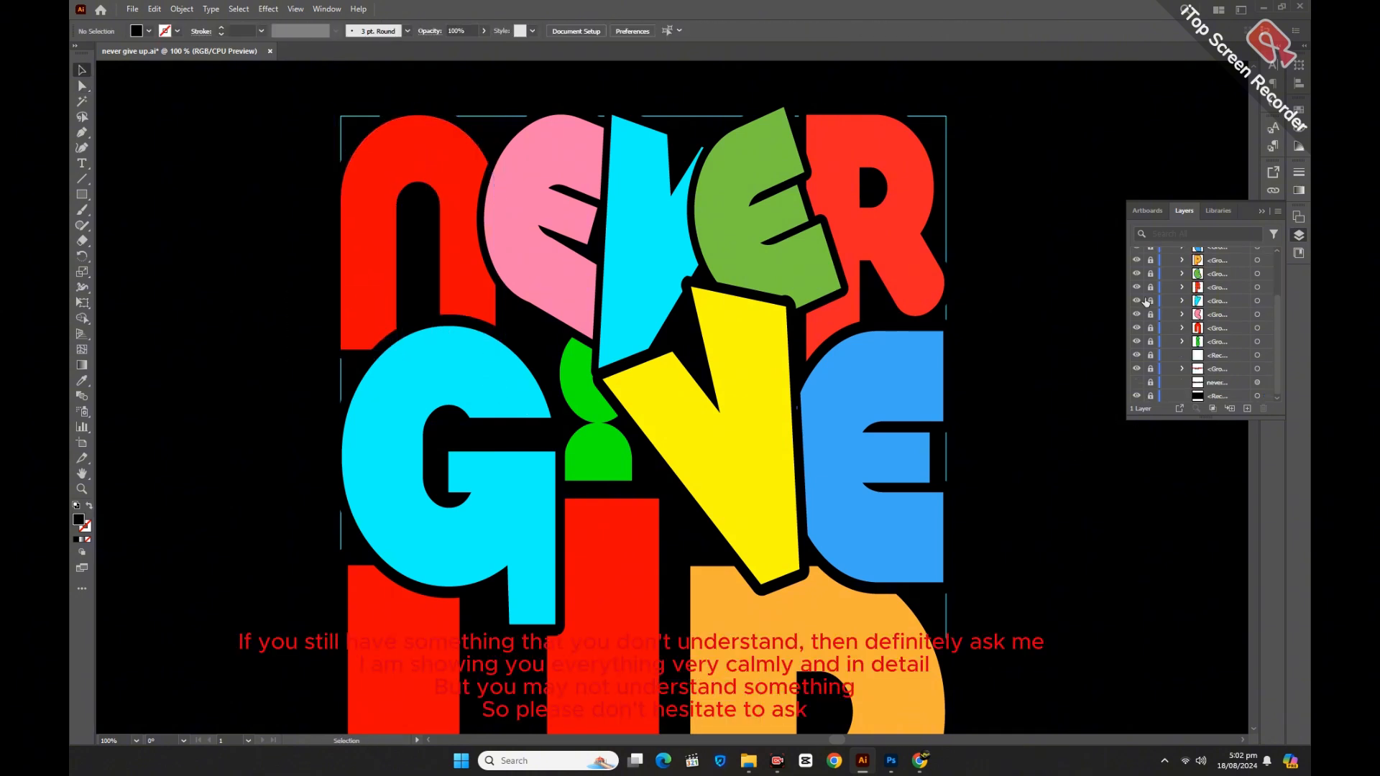
pyautogui.click(1136, 288)
pyautogui.click(1137, 288)
pyautogui.scroll(1, 1137, 293)
pyautogui.click(1137, 383)
pyautogui.click(1136, 383)
pyautogui.click(1150, 382)
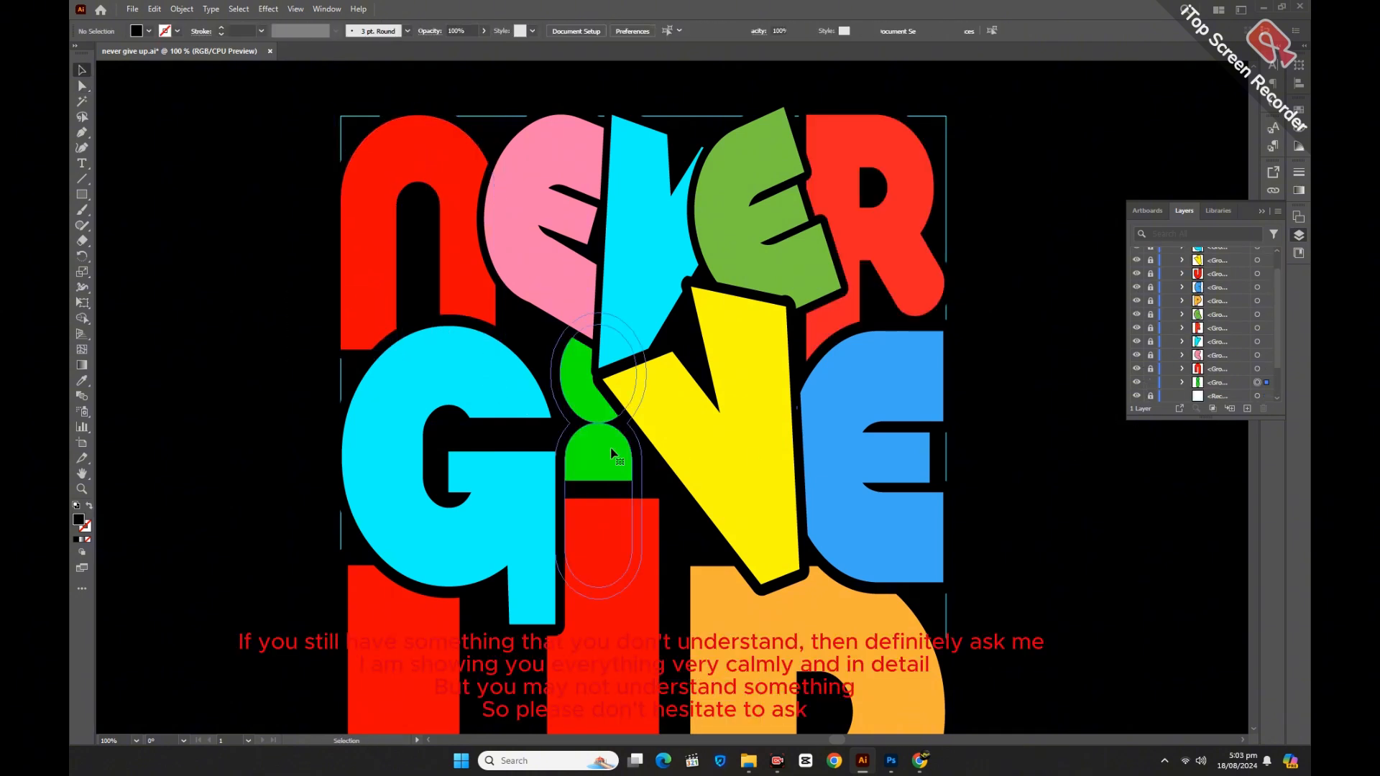
pyautogui.click(613, 461)
pyautogui.hotkey('ctrl', 'shift', ']')
# Step: Extend the rounded foot of the green i downward over the right arm of the red U with Direct Selection
pyautogui.scroll(-2, 1011, 547)
pyautogui.scroll(-2, 1012, 547)
pyautogui.press('a')
pyautogui.moveTo(535, 406); pyautogui.dragTo(649, 502)
pyautogui.hotkey('shift', 'Down')
pyautogui.hotkey('shift', 'Down')
pyautogui.hotkey('shift', 'Down')
pyautogui.hotkey('shift', 'Down')
pyautogui.hotkey('shift', 'Down')
pyautogui.hotkey('shift', 'Down')
pyautogui.hotkey('shift', 'Down')
pyautogui.hotkey('shift', 'Down')
pyautogui.hotkey('shift', 'Down')
pyautogui.hotkey('shift', 'Down')
pyautogui.hotkey('shift', 'Down')
pyautogui.hotkey('shift', 'Down')
pyautogui.hotkey('shift', 'Down')
pyautogui.hotkey('shift', 'Down')
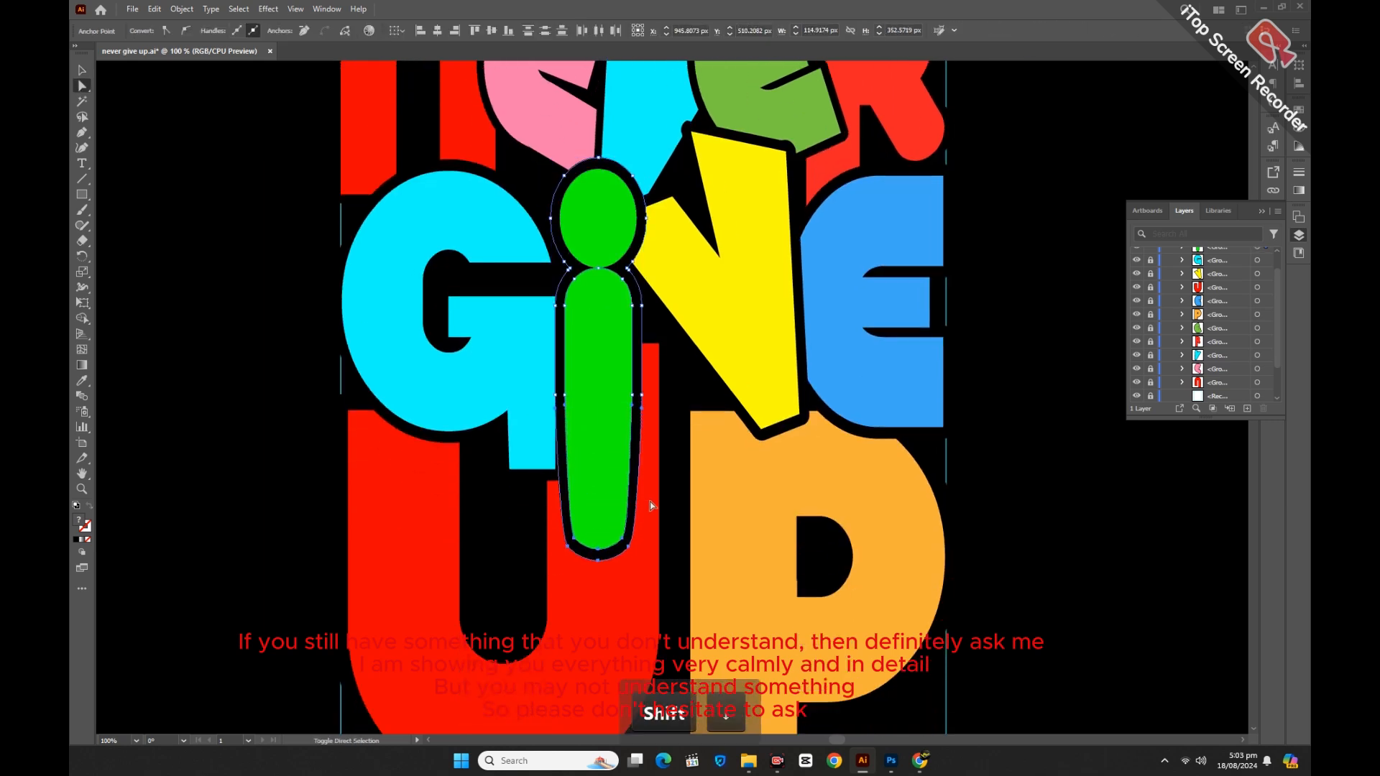
# Step: Deselect the green i, unlock the letter groups in the layer list, and close the list
pyautogui.click(969, 701)
pyautogui.hotkey('ctrl', '-')
pyautogui.scroll(1, 1135, 325)
pyautogui.click(1151, 282)
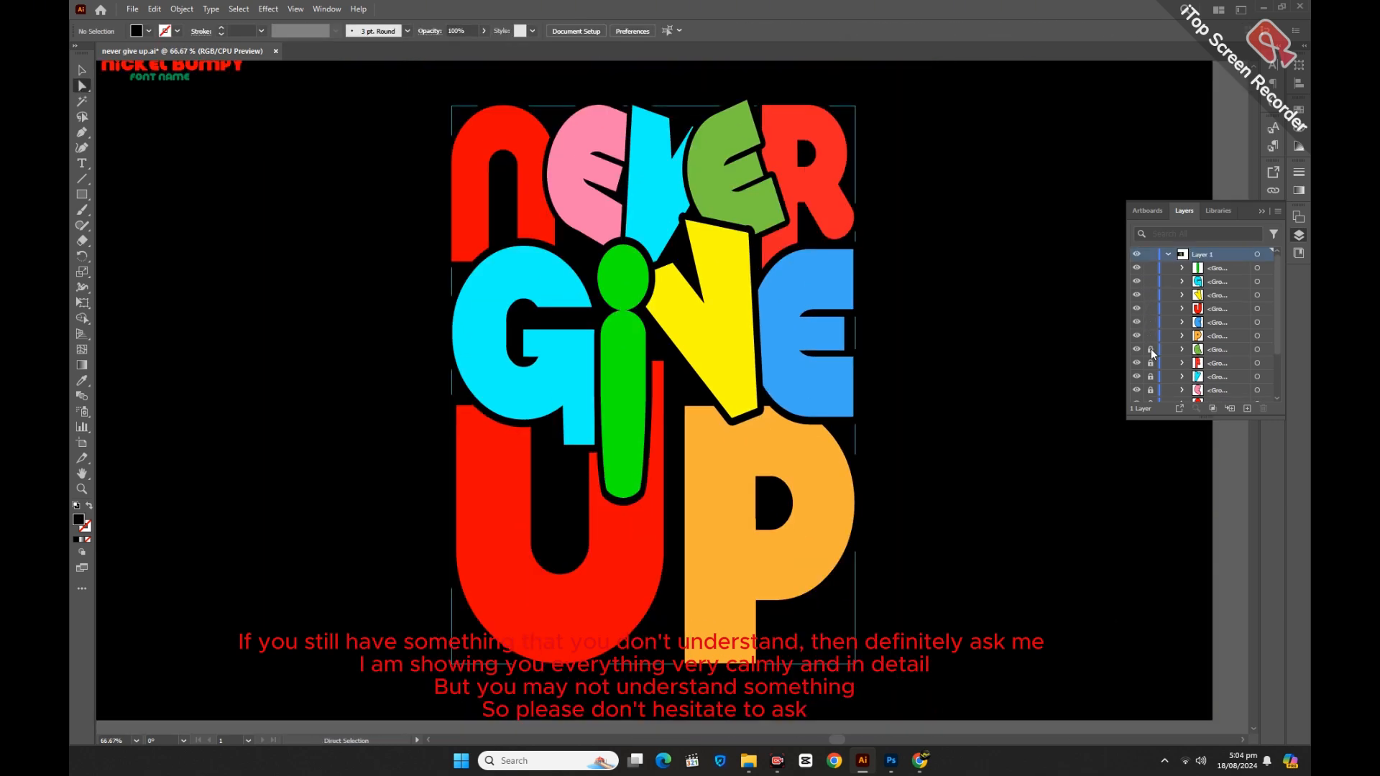
pyautogui.scroll(-1, 1153, 385)
pyautogui.click(1261, 212)
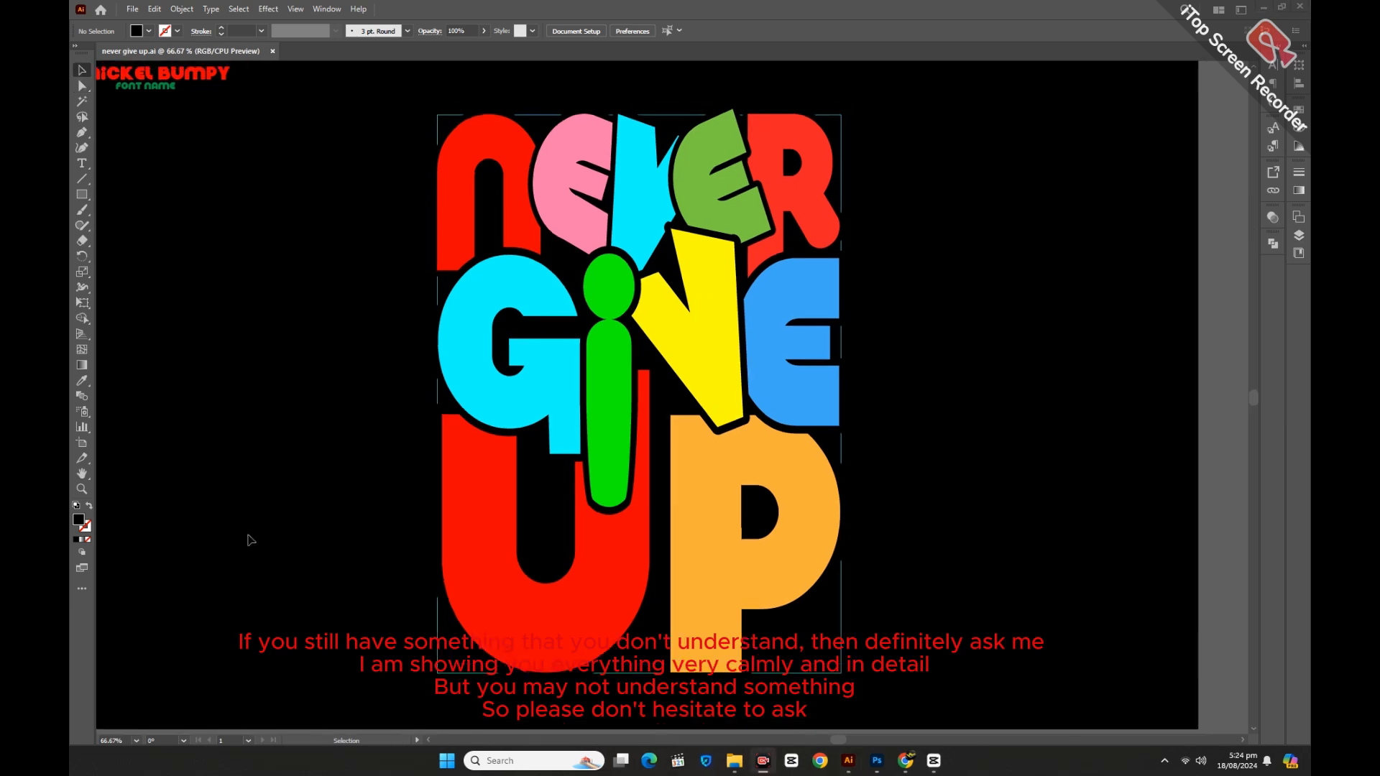
# Step: Select and group the entire lettering design, and split its overlapping shapes with Pathfinder Divide
pyautogui.click(463, 402)
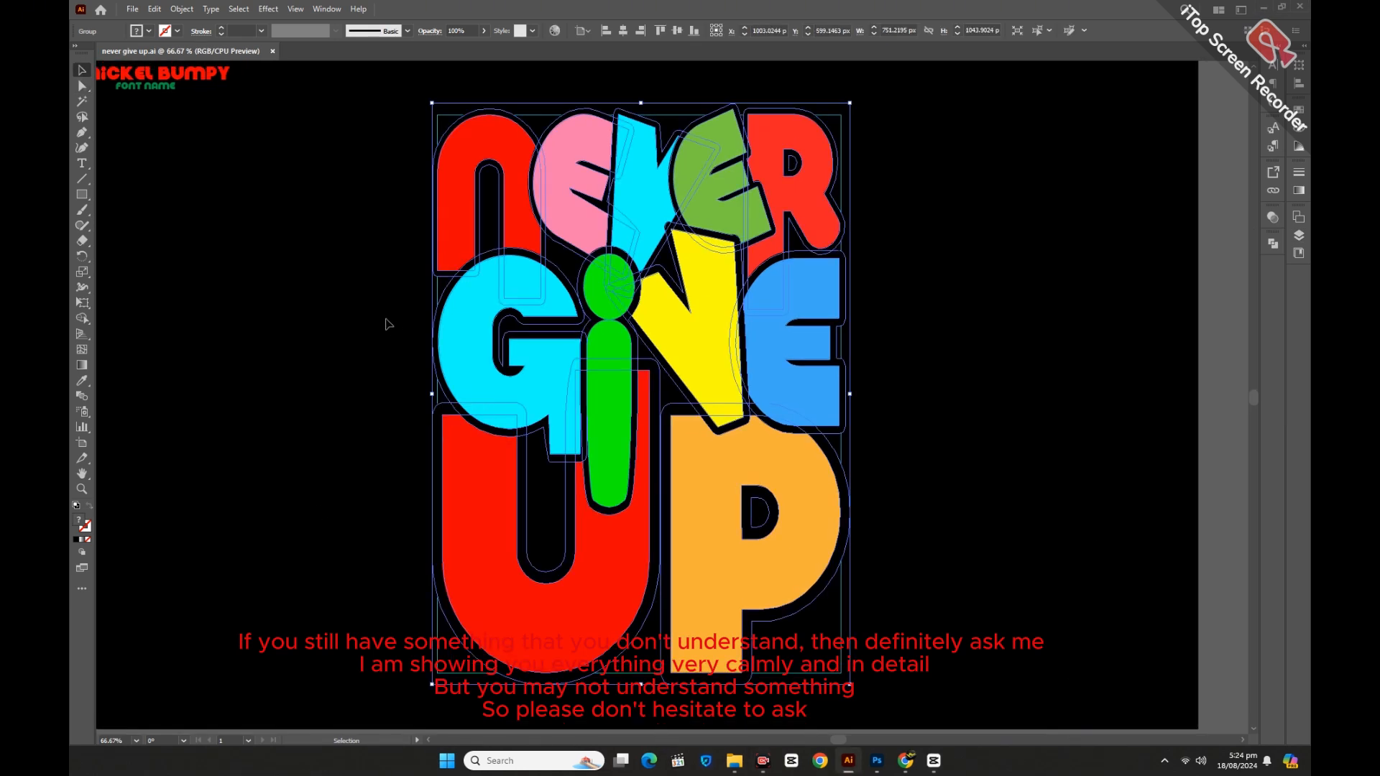
pyautogui.moveTo(343, 206); pyautogui.dragTo(897, 550)
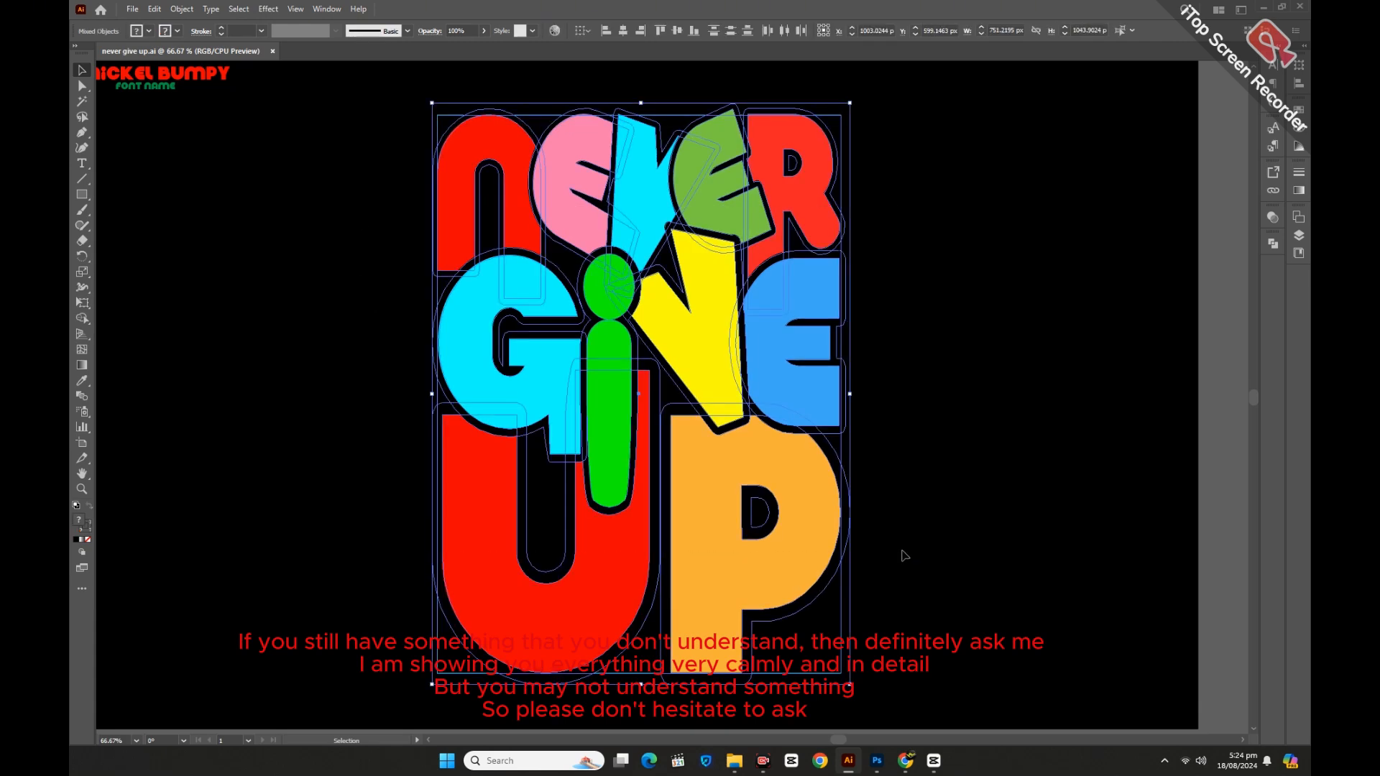
pyautogui.click(1269, 244)
pyautogui.hotkey('ctrl', 'g')
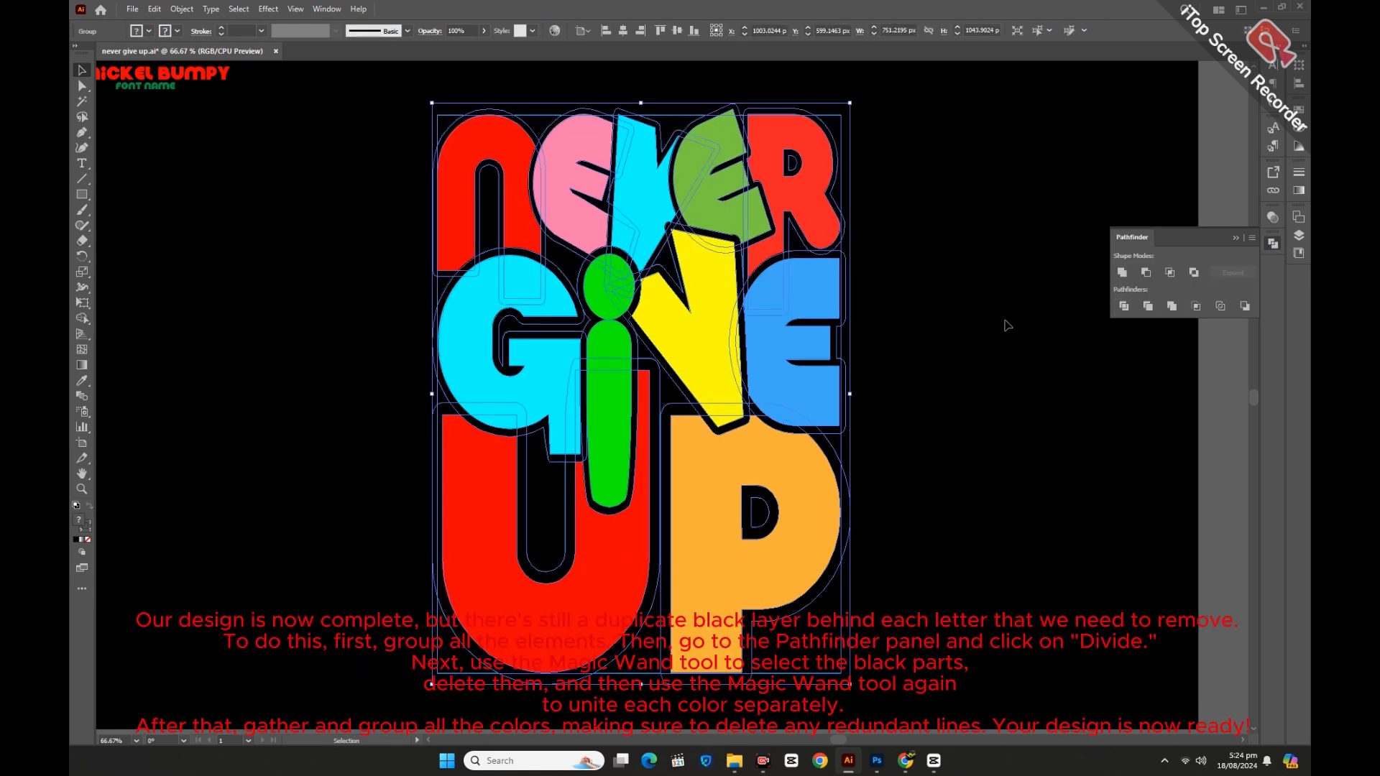
# Step: Ungroup the divided artwork, deselect everything, and activate the Magic Wand tool
pyautogui.rightClick(876, 320)
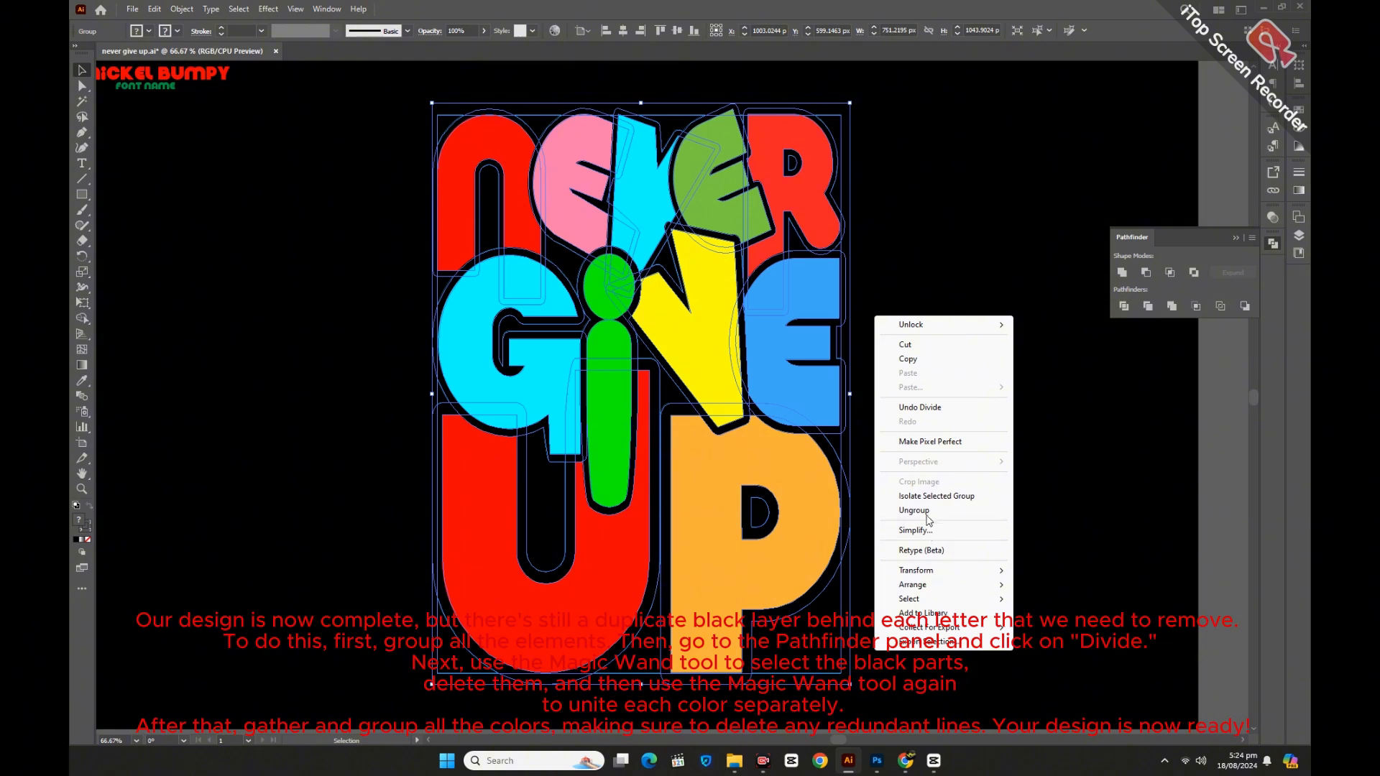
pyautogui.click(927, 516)
pyautogui.click(985, 431)
pyautogui.click(83, 102)
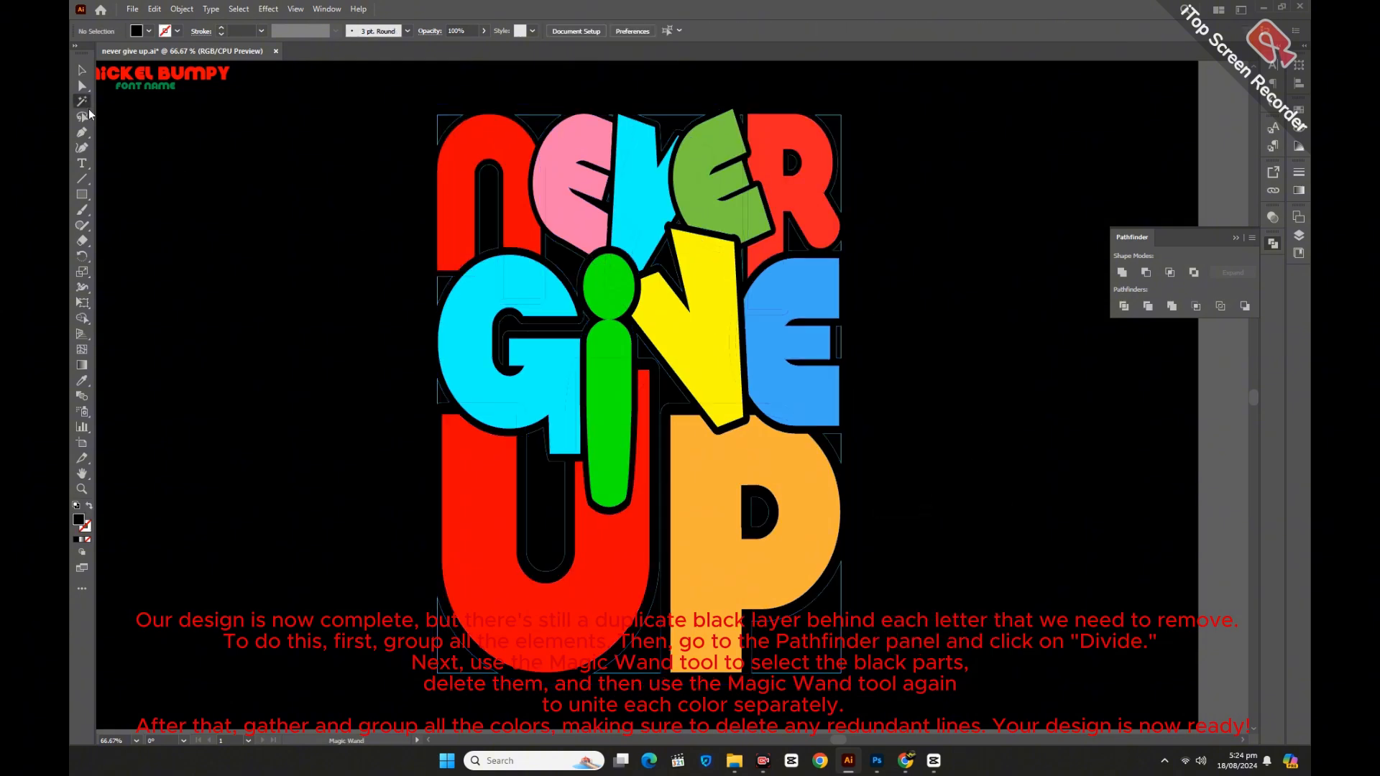
# Step: Delete all black shapes found with the Magic Wand, plus the leftover empty outlines around the bottoms of the red U and orange P
pyautogui.click(561, 271)
pyautogui.press('Delete')
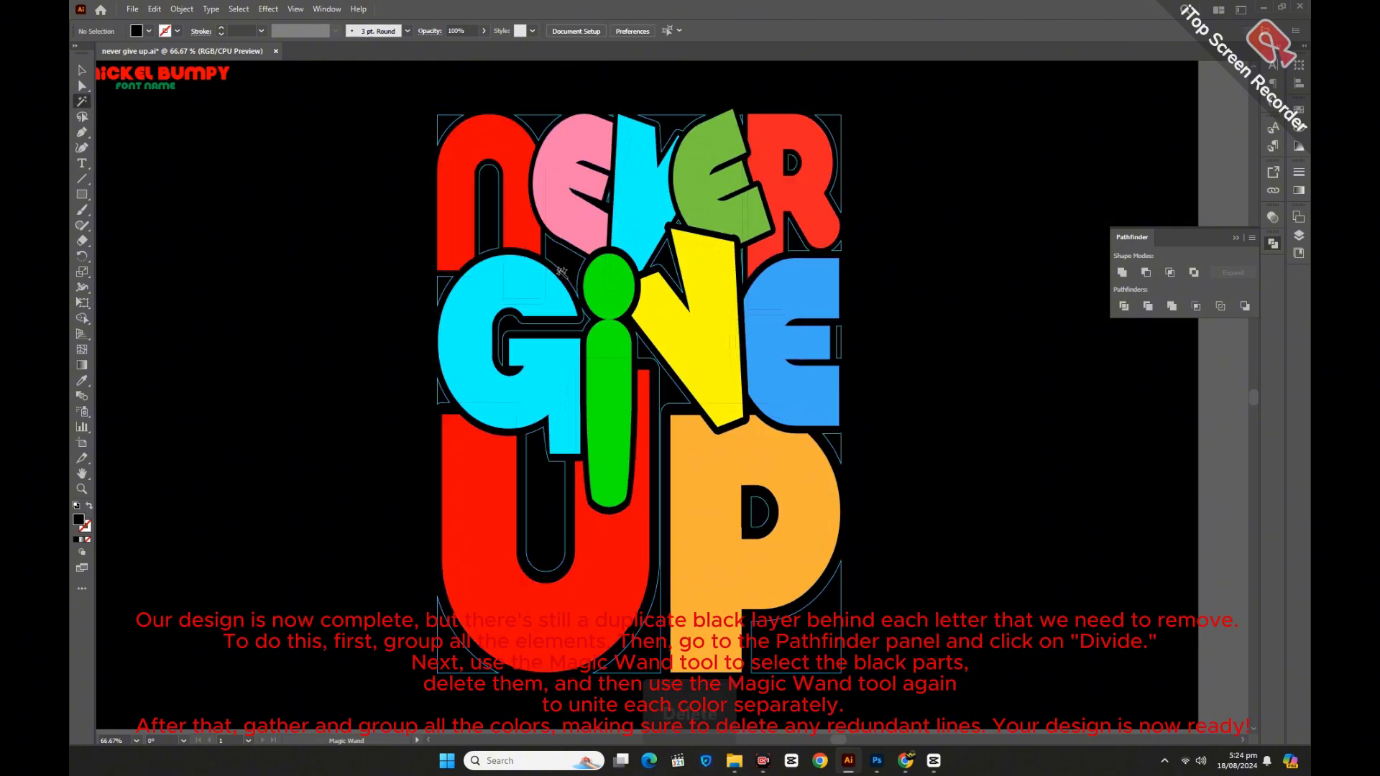
pyautogui.press('v')
pyautogui.click(647, 672)
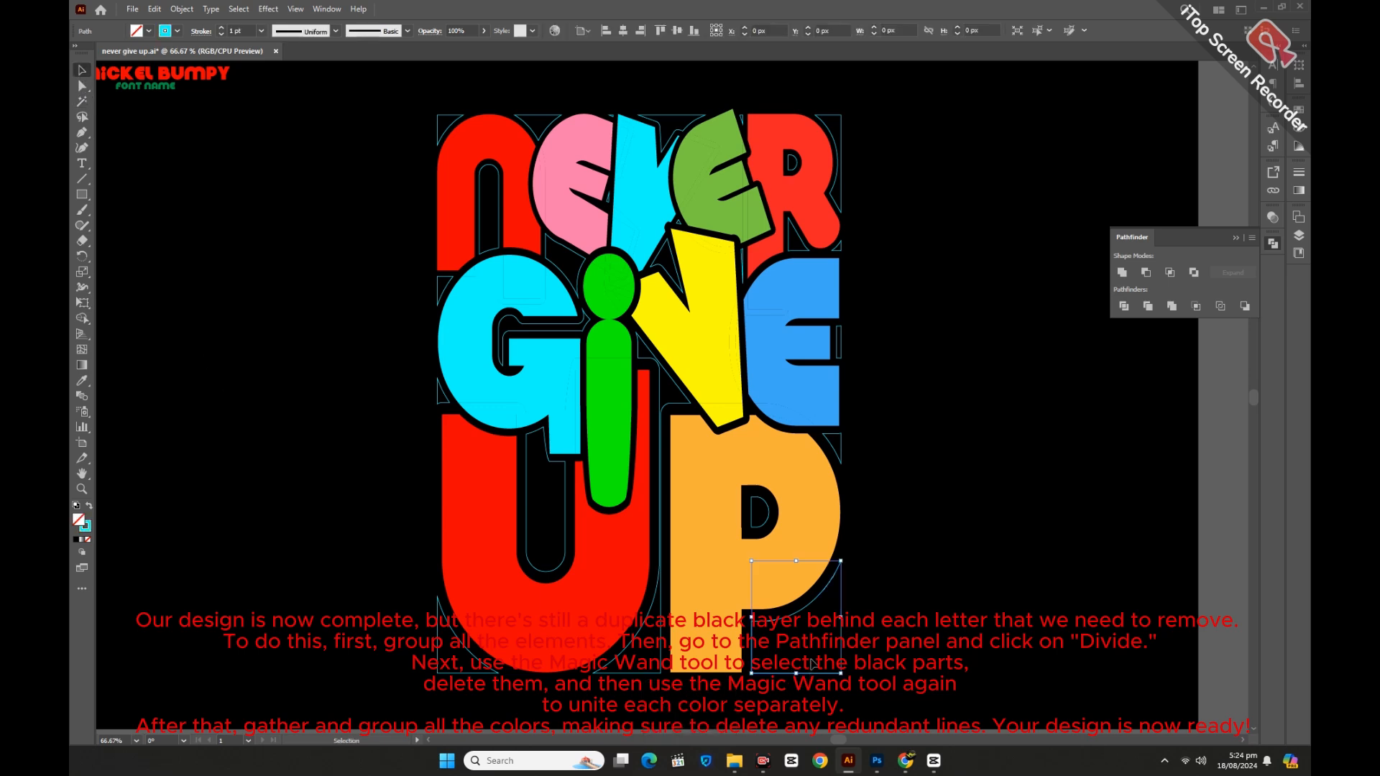
pyautogui.press('Delete')
pyautogui.moveTo(434, 690); pyautogui.dragTo(449, 662)
pyautogui.press('Delete')
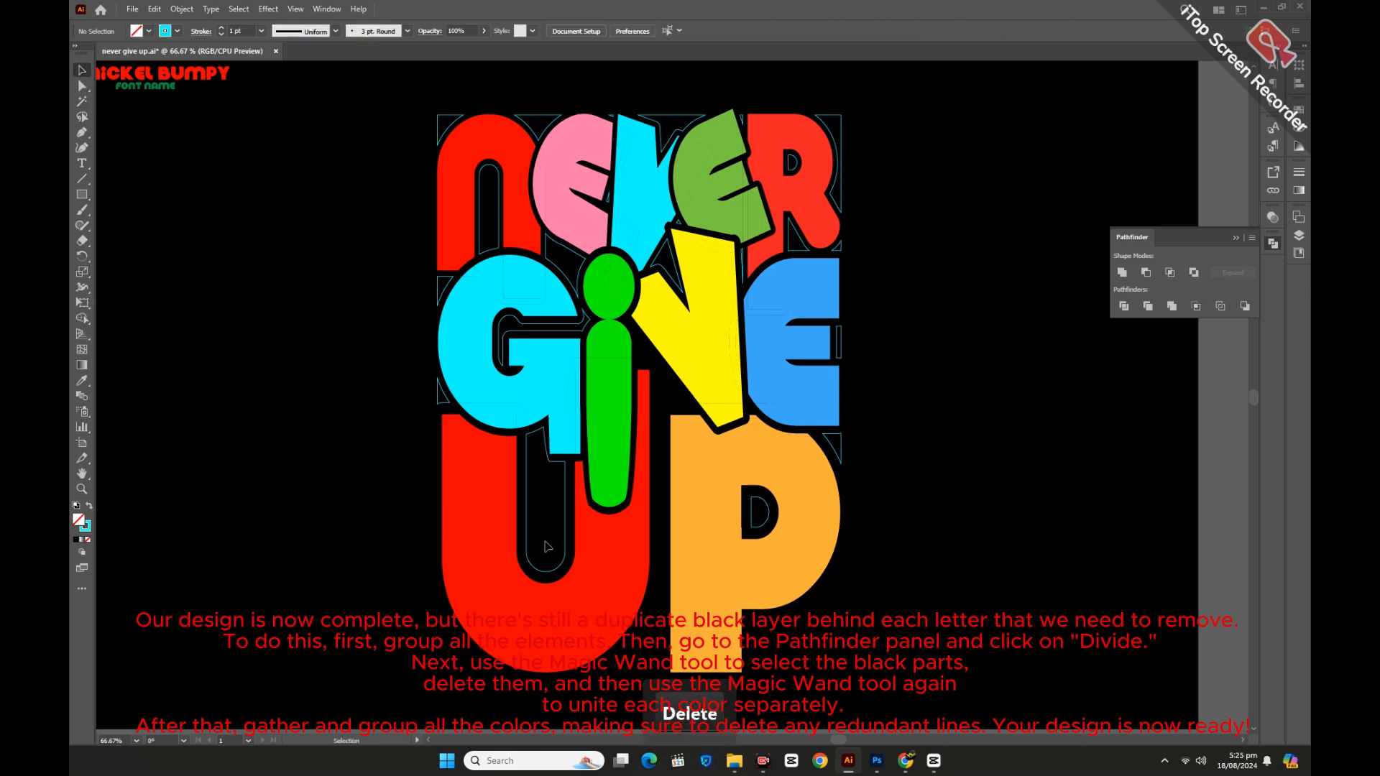
# Step: Delete the leftover empty outlines inside the red U and beside the left edge of the cyan G
pyautogui.moveTo(546, 532); pyautogui.dragTo(570, 555)
pyautogui.press('Delete')
pyautogui.moveTo(429, 398); pyautogui.dragTo(439, 392)
pyautogui.press('Delete')
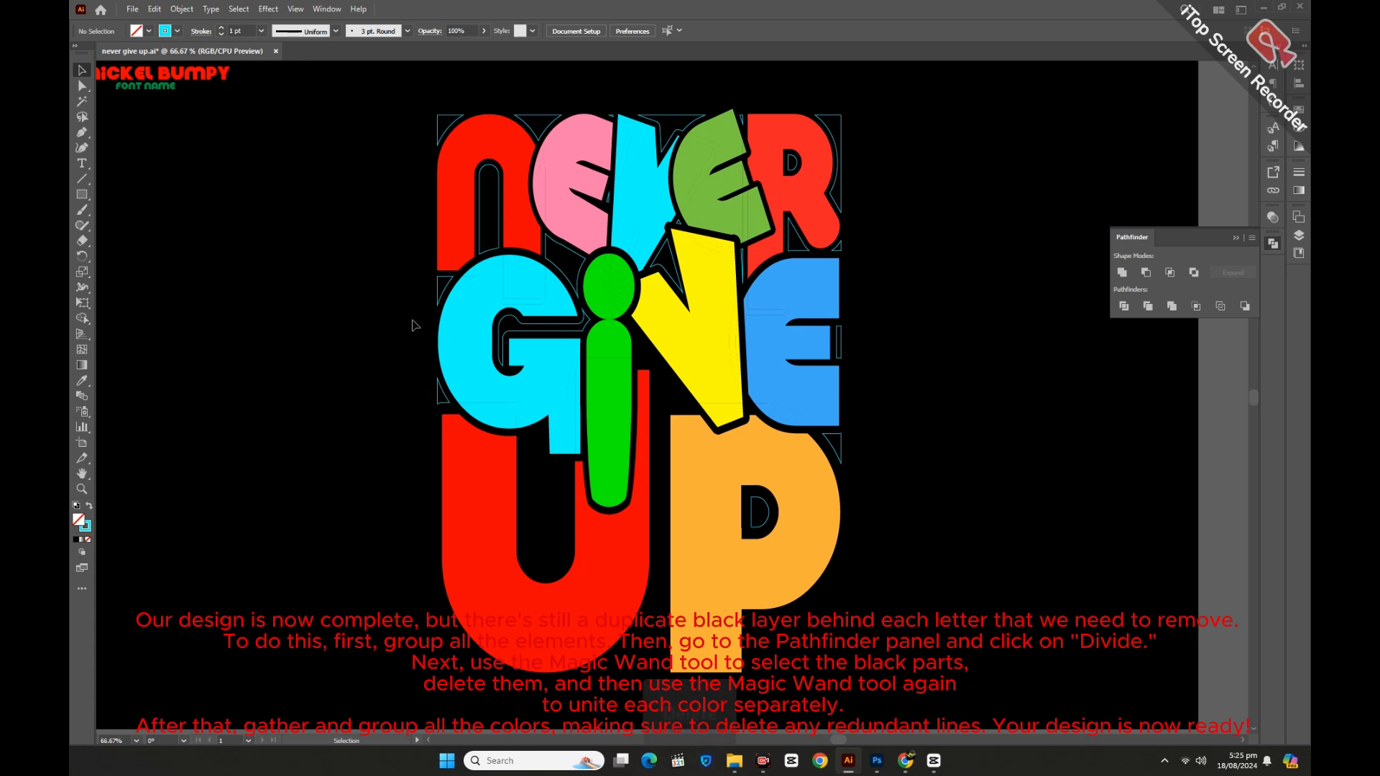
pyautogui.moveTo(413, 286); pyautogui.dragTo(447, 294)
pyautogui.press('Delete')
# Step: Delete the leftover empty outlines around the top of the red n and inside its opening
pyautogui.moveTo(413, 96); pyautogui.dragTo(442, 120)
pyautogui.press('Delete')
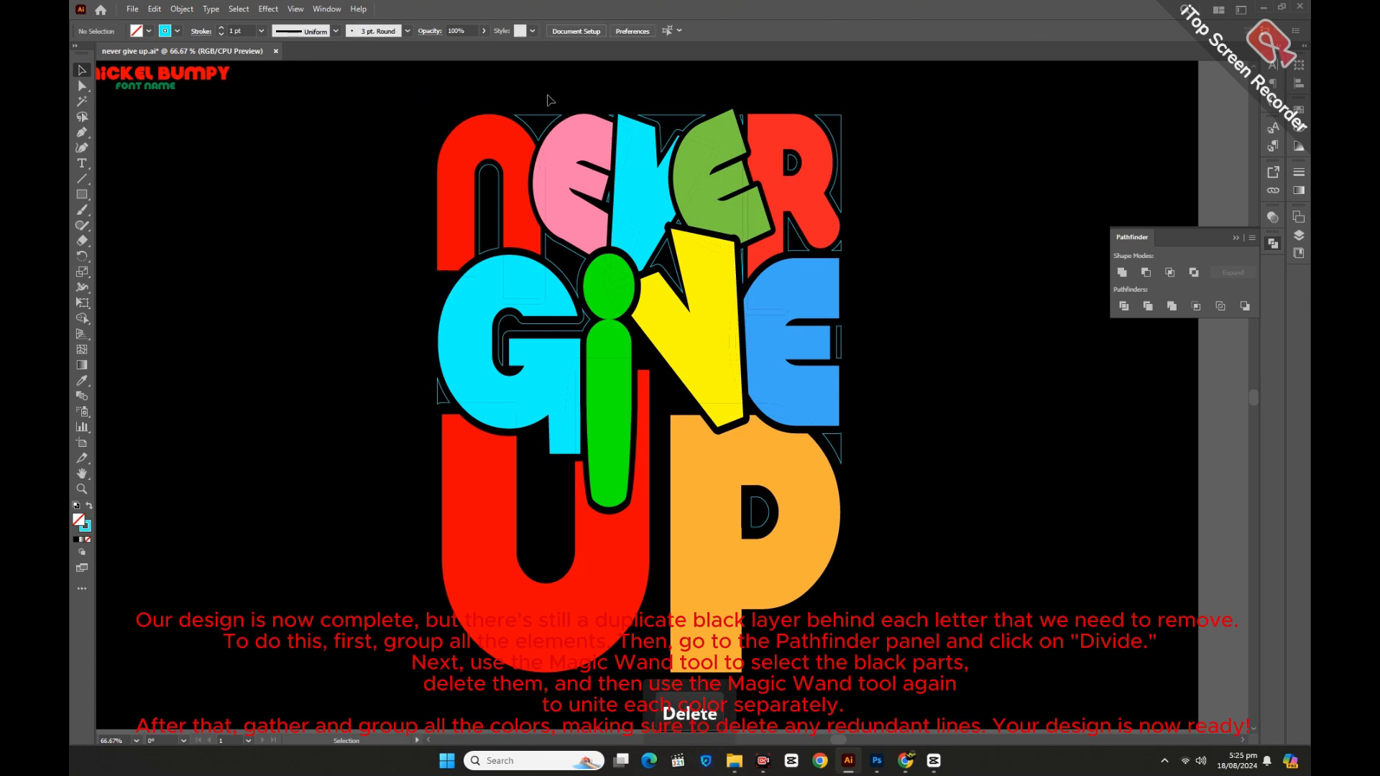
pyautogui.press('Delete')
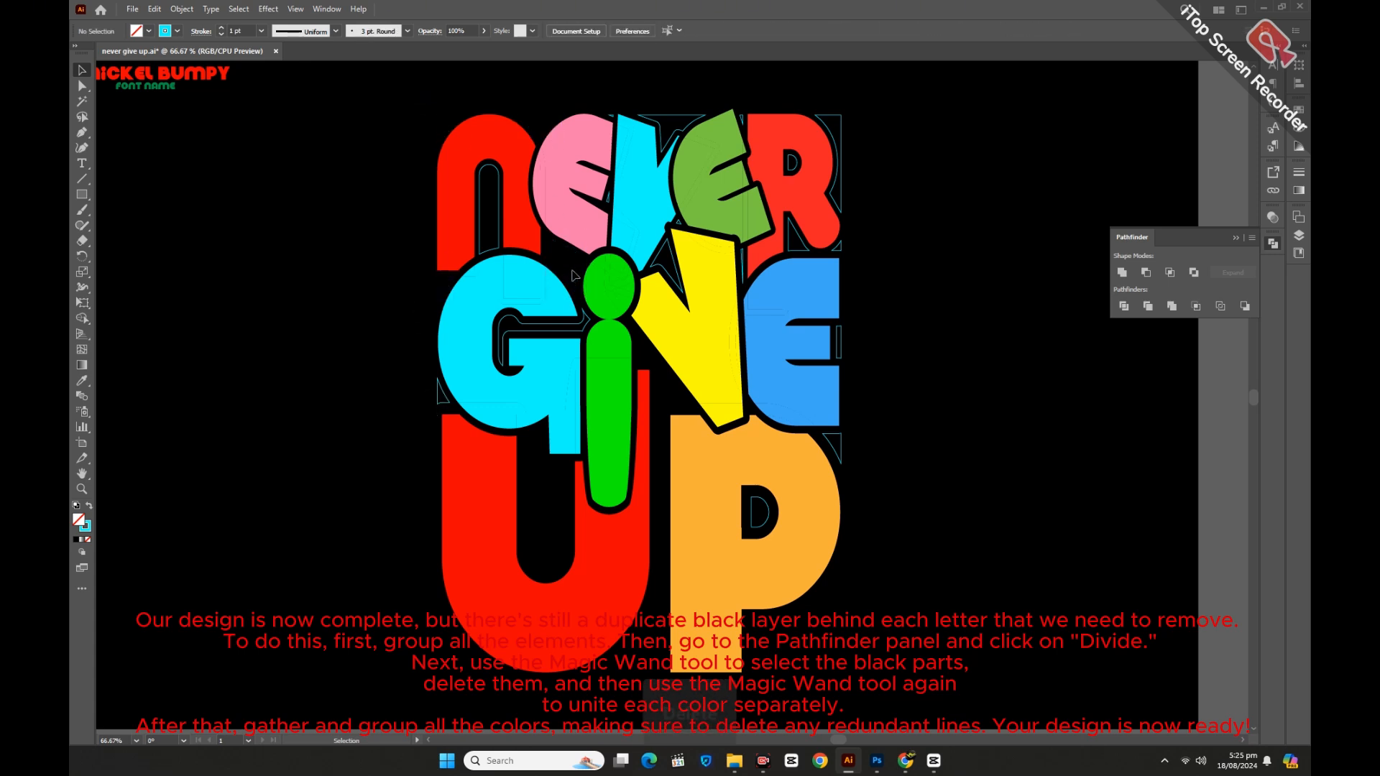
pyautogui.moveTo(486, 231); pyautogui.dragTo(495, 250)
pyautogui.press('Delete')
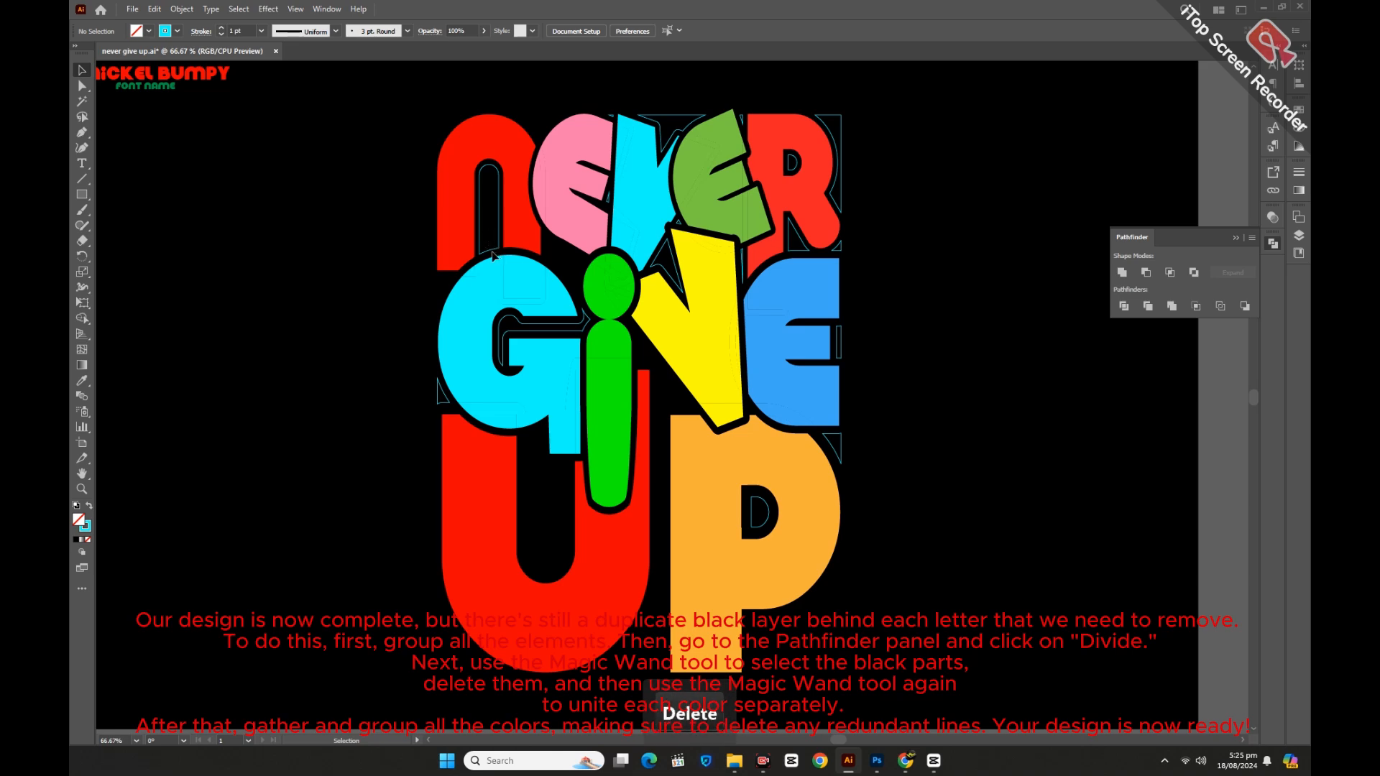
pyautogui.doubleClick(494, 250)
pyautogui.doubleClick(486, 179)
pyautogui.press('Delete')
# Step: Delete the empty outlines at the lower left of the G, above the cyan v, and around the upper right corner of the R
pyautogui.moveTo(417, 400); pyautogui.dragTo(441, 409)
pyautogui.press('Delete')
pyautogui.press('Delete')
pyautogui.moveTo(670, 94); pyautogui.dragTo(607, 119)
pyautogui.press('Delete')
pyautogui.moveTo(851, 109); pyautogui.dragTo(838, 125)
pyautogui.press('Delete')
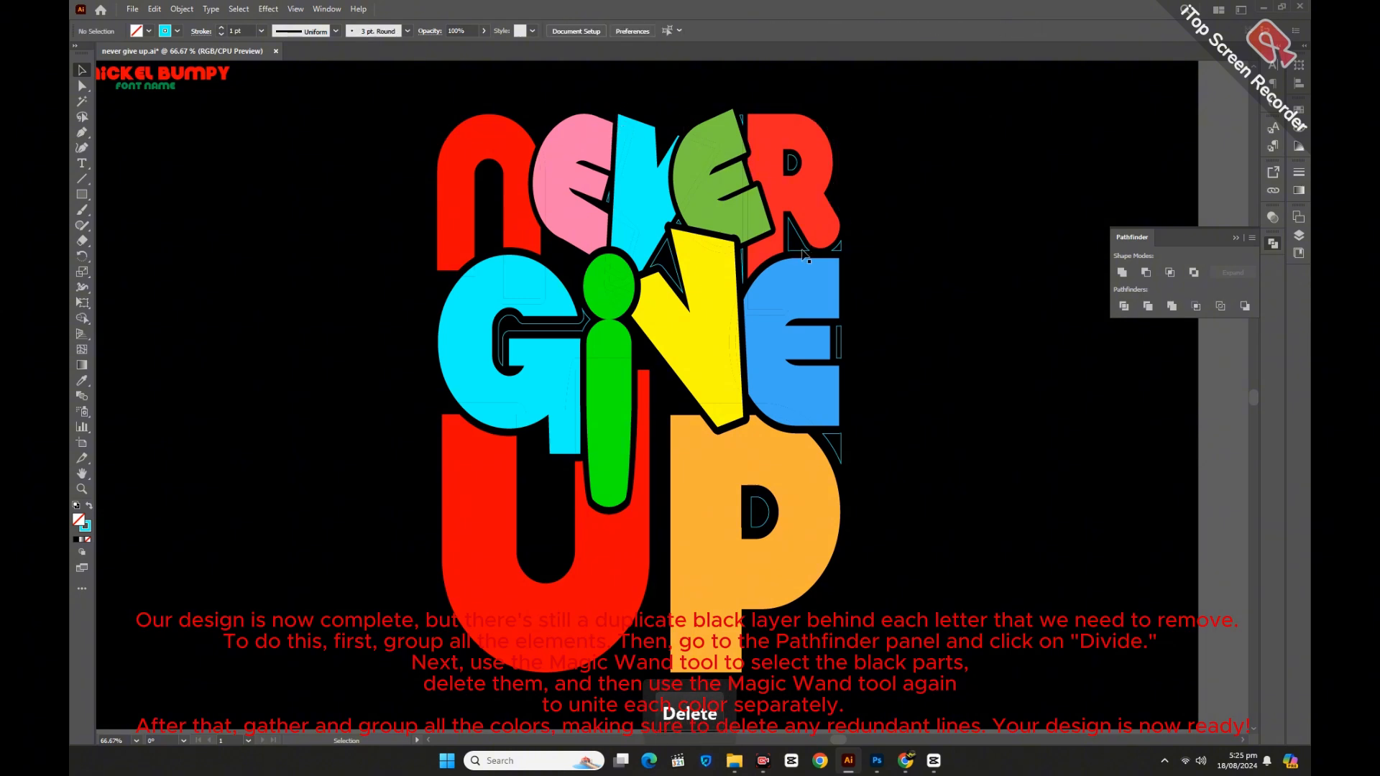
# Step: Delete the leftover empty outlines beside and below the blue E and inside the counter of the orange P
pyautogui.click(840, 353)
pyautogui.press('Delete')
pyautogui.click(840, 458)
pyautogui.press('Delete')
pyautogui.click(768, 517)
pyautogui.press('Delete')
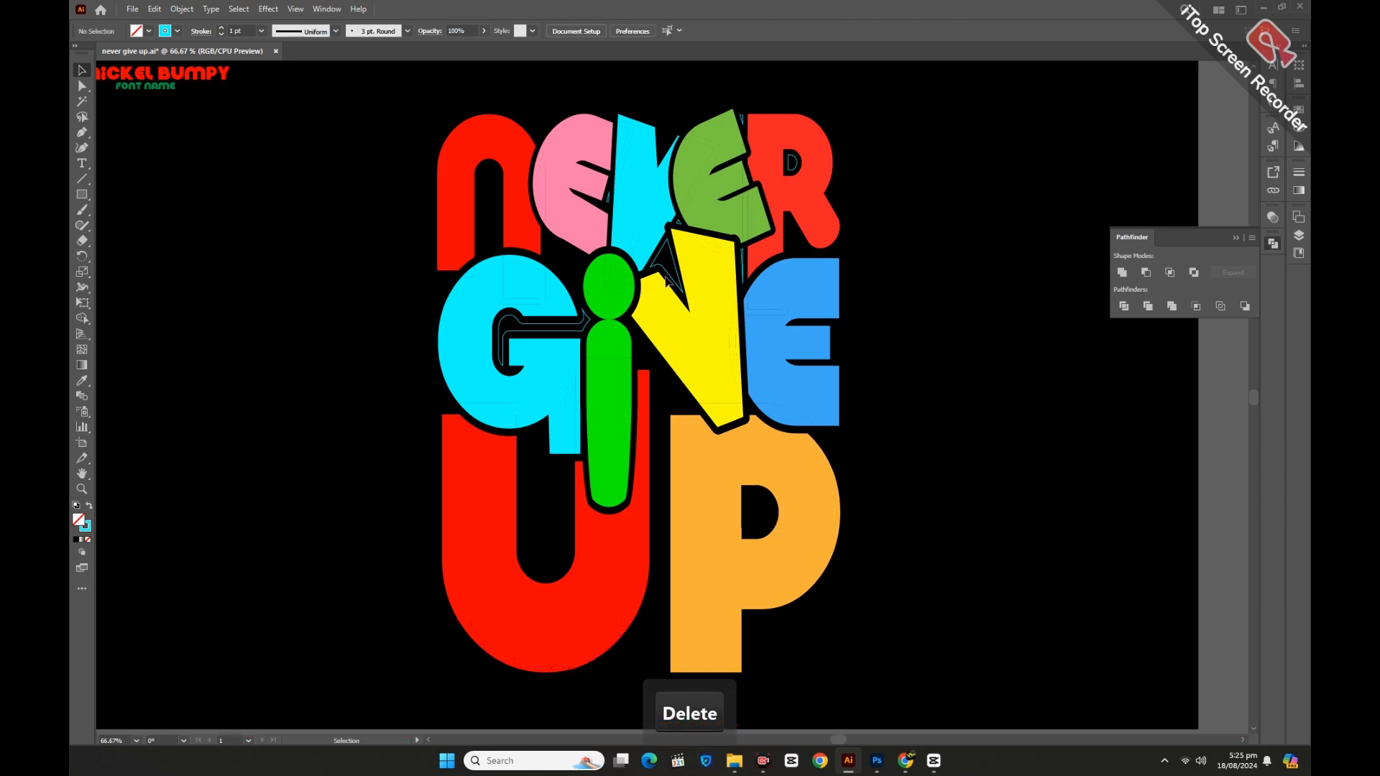
# Step: Delete the empty outlines in the yellow V's notch, in the G's opening, and between the yellow V and blue E
pyautogui.click(669, 281)
pyautogui.press('Delete')
pyautogui.click(584, 325)
pyautogui.press('Delete')
pyautogui.click(744, 266)
pyautogui.press('Delete')
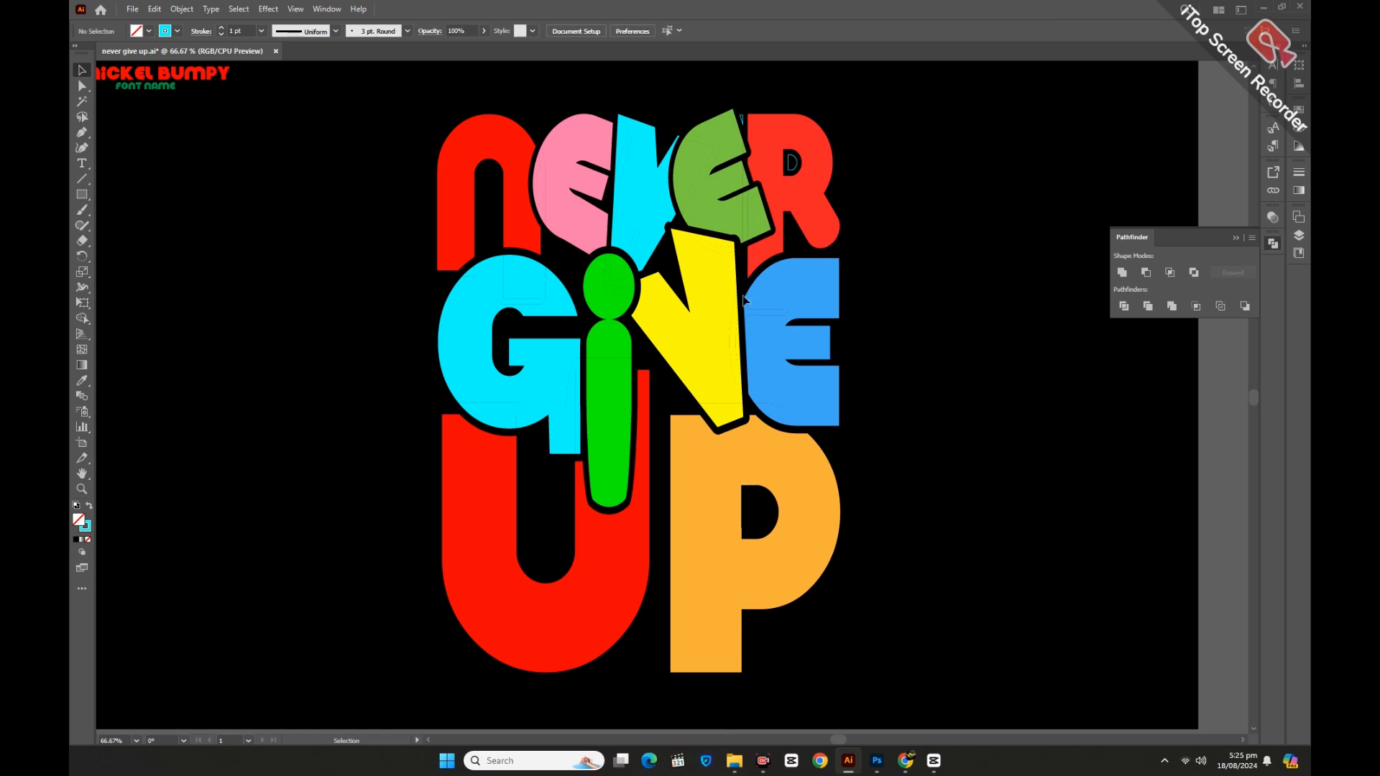
# Step: Delete the last empty outlines between the green E and the R and inside the R's counter
pyautogui.click(742, 123)
pyautogui.press('Delete')
pyautogui.click(789, 161)
pyautogui.press('Delete')
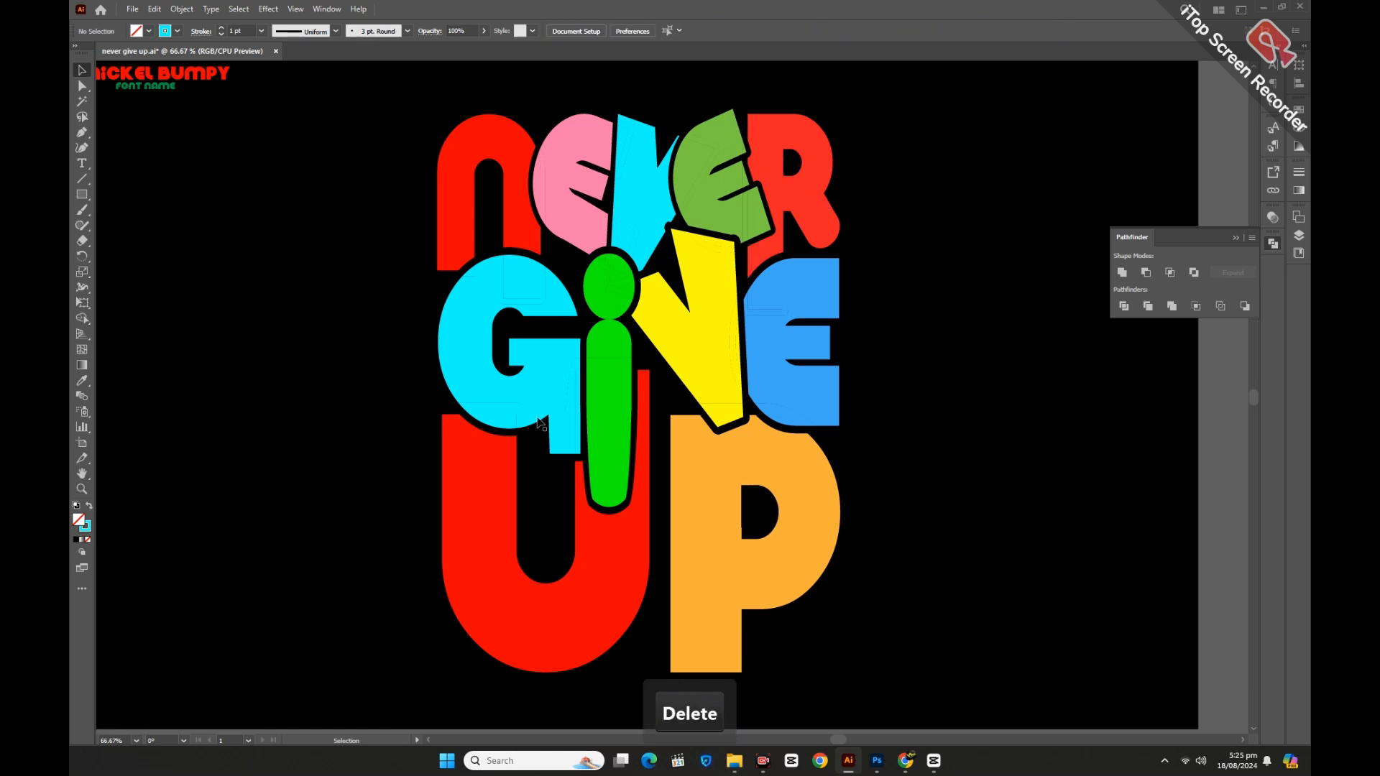
# Step: Unite the cyan, red and pink pieces separately by color, using the Magic Wand and Pathfinder Unite
pyautogui.click(82, 101)
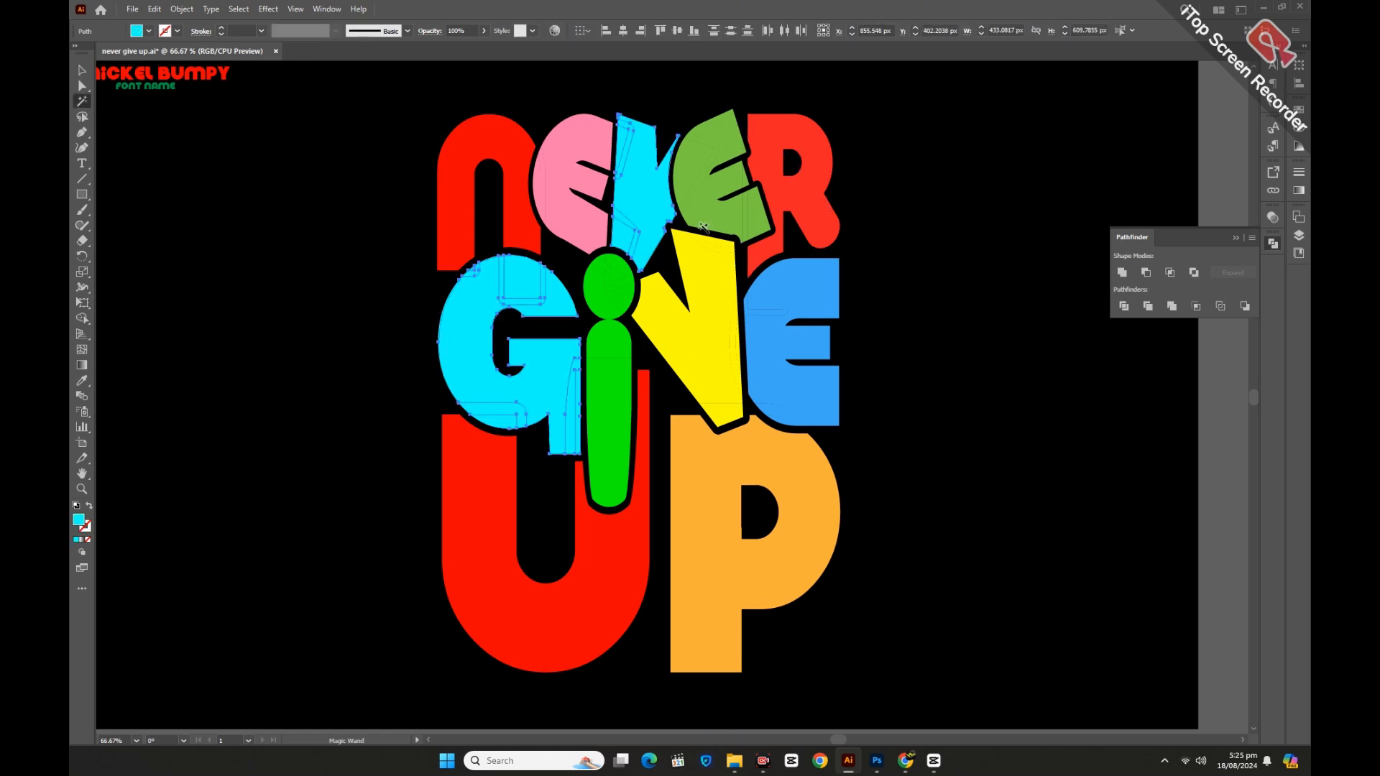
pyautogui.click(632, 187)
pyautogui.click(505, 152)
pyautogui.click(1122, 273)
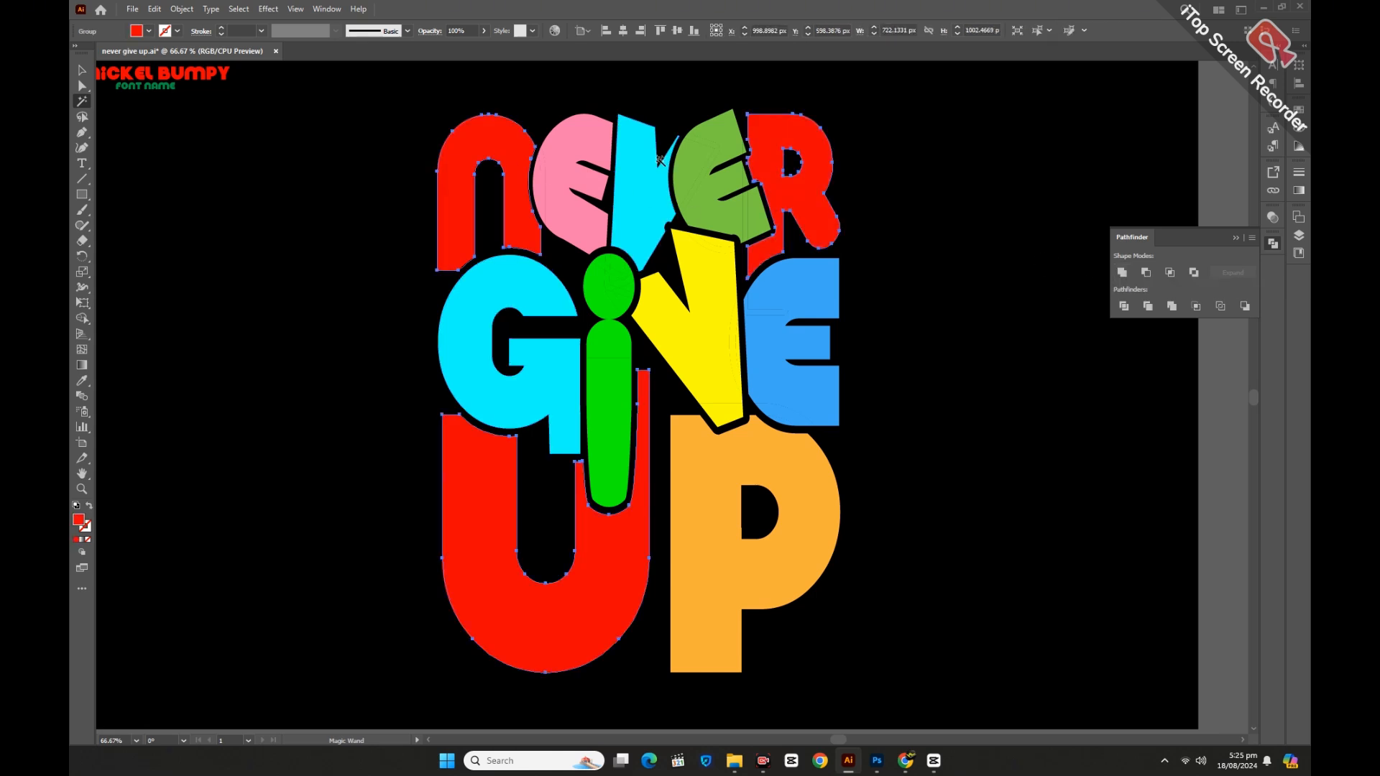
pyautogui.click(593, 139)
pyautogui.click(1122, 273)
# Step: Unite the yellow V, the blue E and the bright green i pieces, each color separately, with Magic Wand and Pathfinder Unite
pyautogui.click(715, 351)
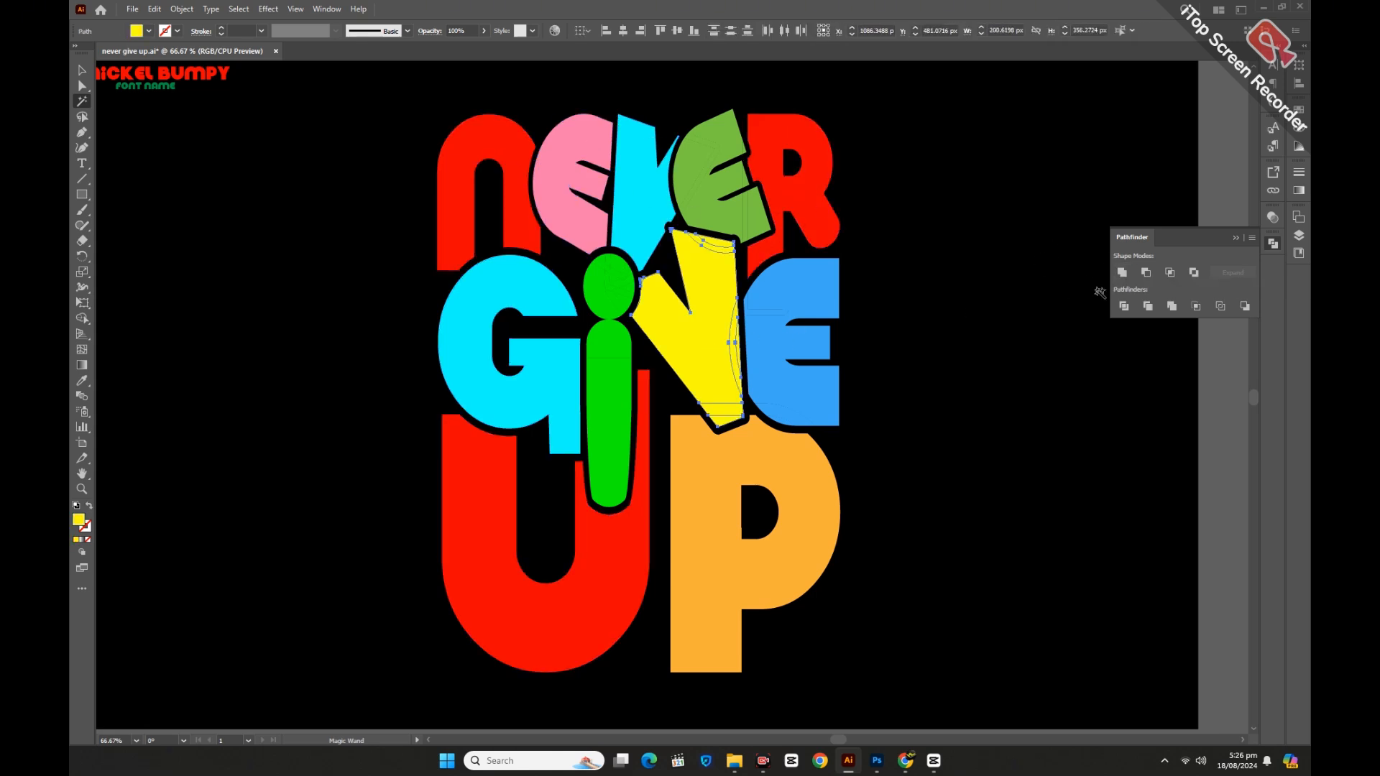
pyautogui.click(1122, 273)
pyautogui.click(804, 301)
pyautogui.click(1122, 273)
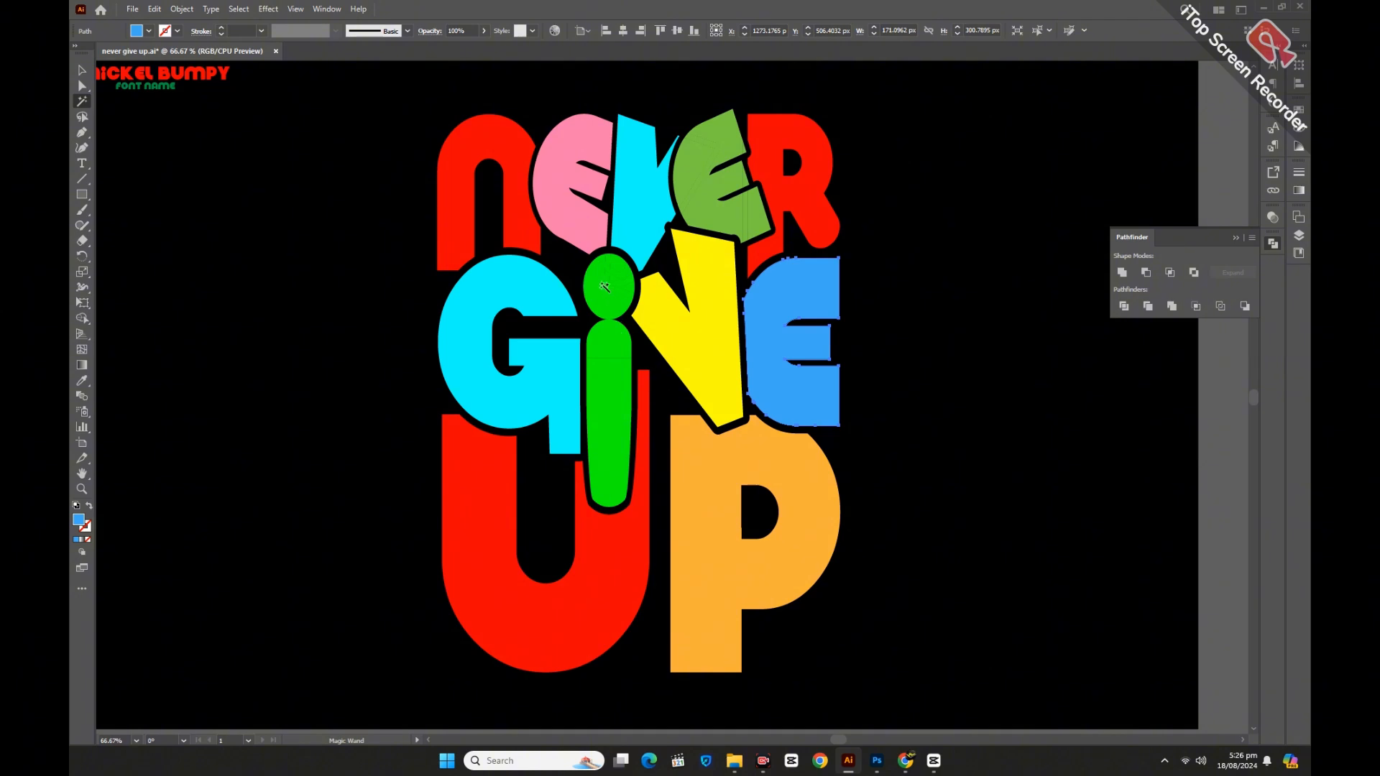
pyautogui.click(605, 286)
pyautogui.click(1122, 273)
# Step: Unite the orange P pieces and the olive-green E pieces separately, then deselect the artwork with the Selection tool
pyautogui.click(809, 492)
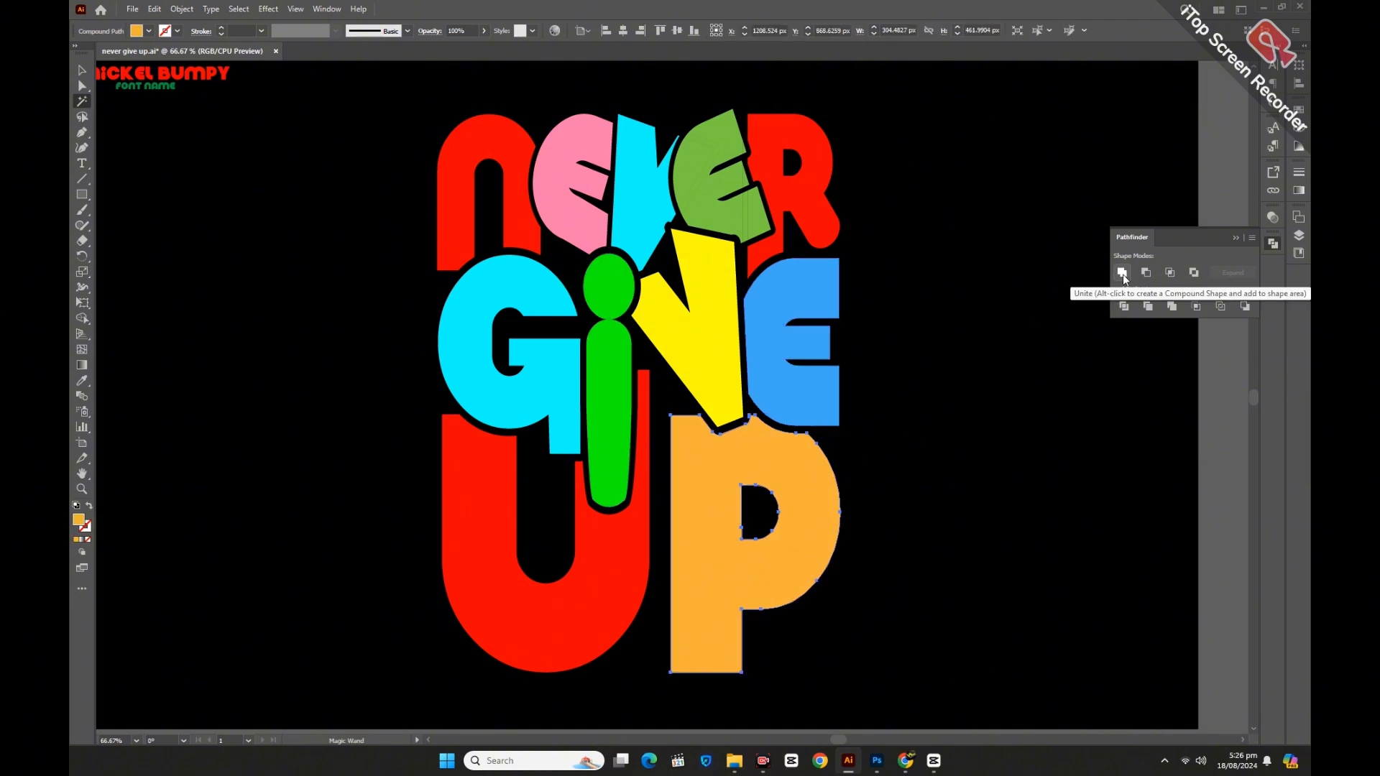
pyautogui.click(655, 203)
pyautogui.click(687, 199)
pyautogui.click(1121, 273)
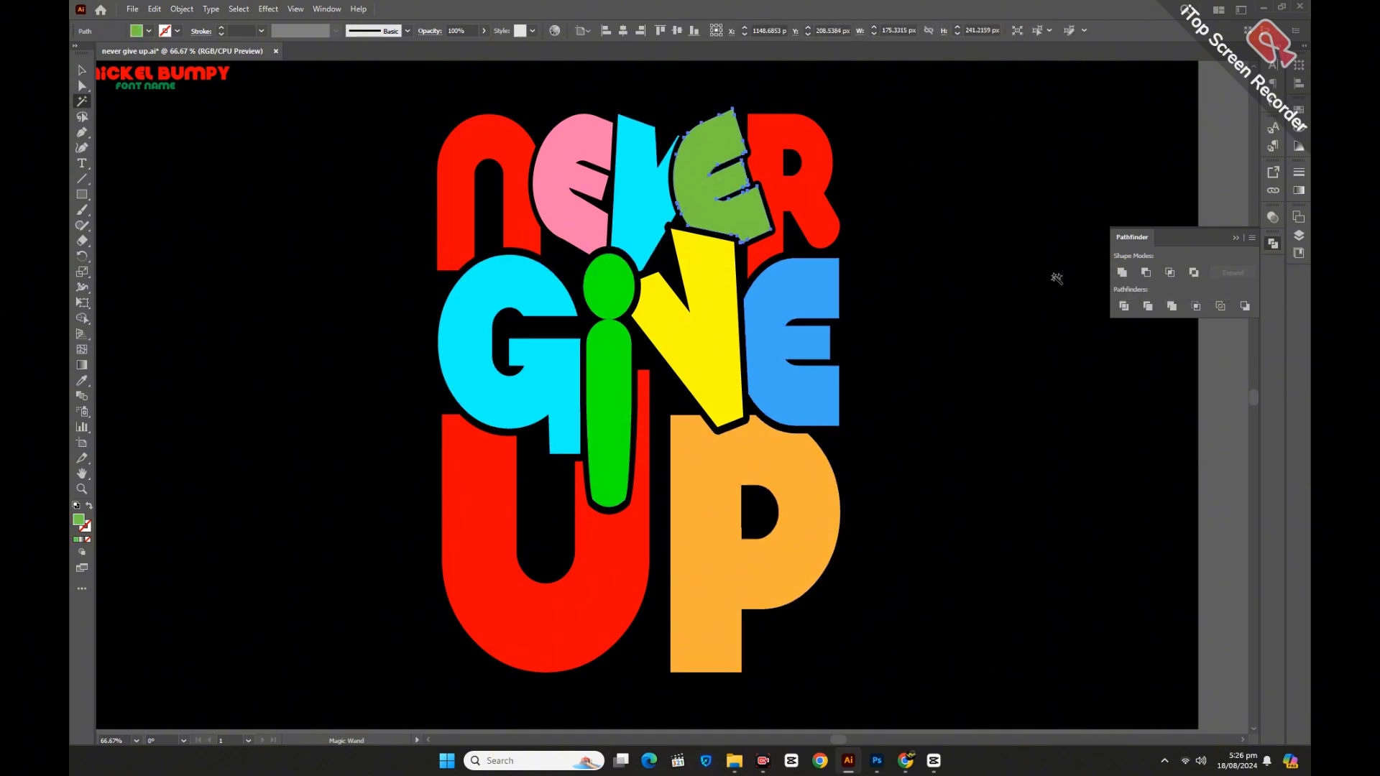
pyautogui.click(605, 359)
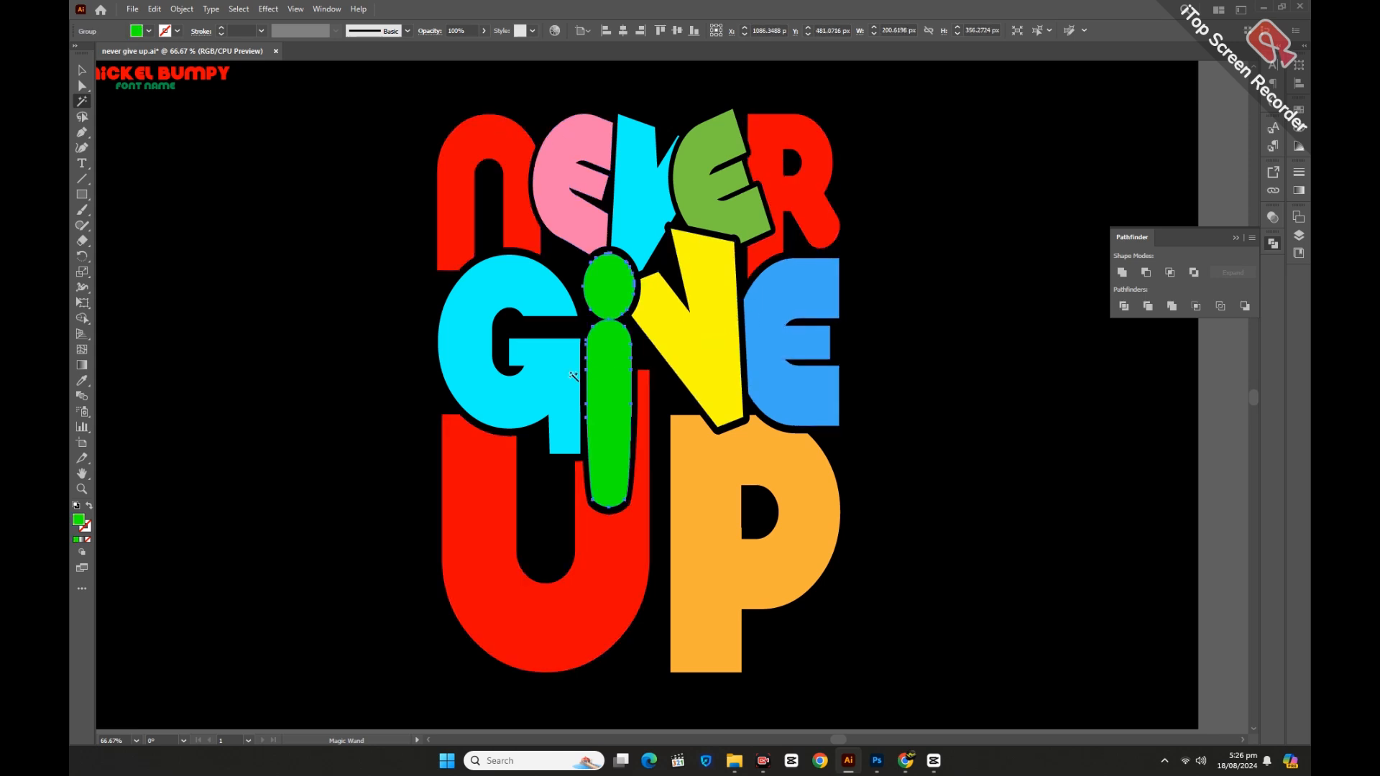
pyautogui.click(470, 341)
pyautogui.click(81, 72)
pyautogui.click(976, 476)
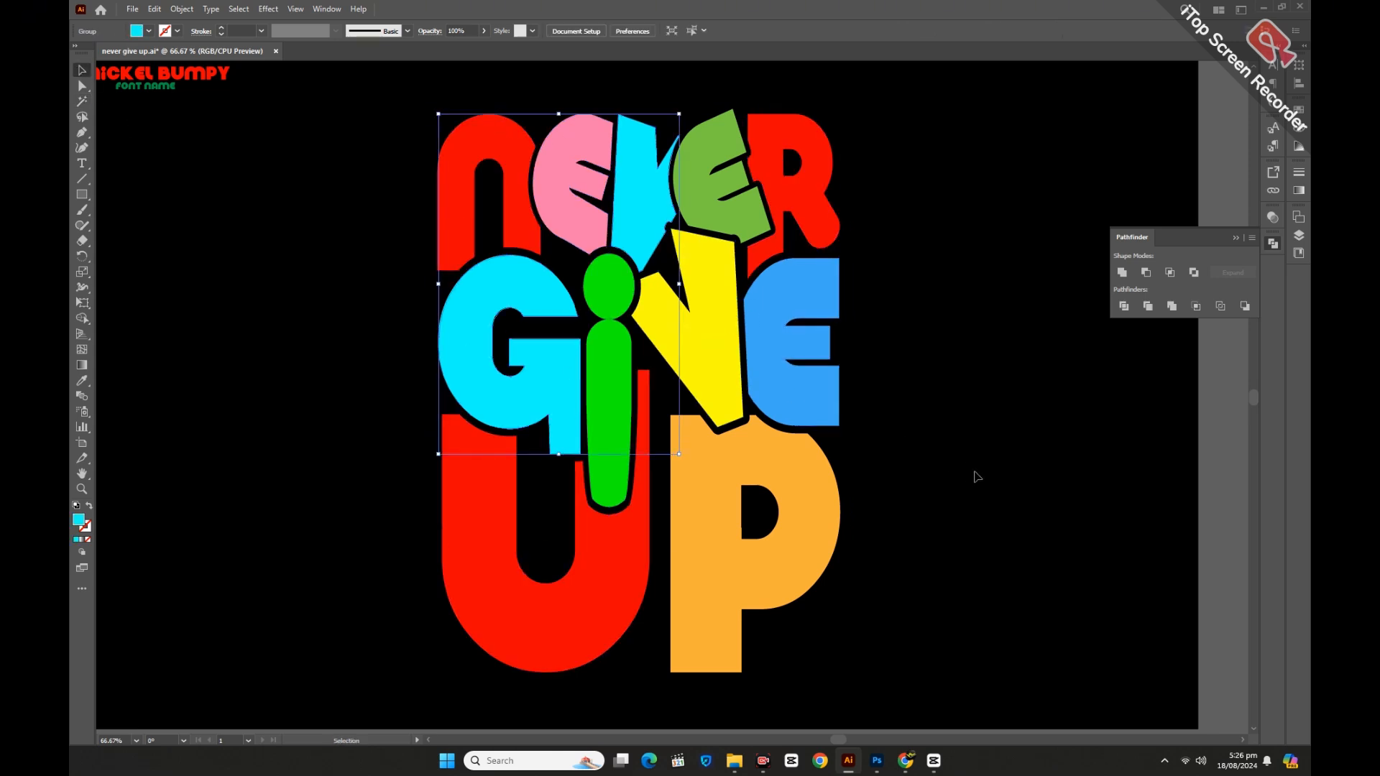
# Step: Select all the colored letters of the design, group them together, and deselect the group
pyautogui.click(512, 153)
pyautogui.keyDown('shift'); pyautogui.click(579, 148); pyautogui.keyUp('shift')
pyautogui.keyDown('shift'); pyautogui.click(637, 178); pyautogui.keyUp('shift')
pyautogui.keyDown('shift'); pyautogui.click(706, 204); pyautogui.keyUp('shift')
pyautogui.keyDown('shift'); pyautogui.click(710, 287); pyautogui.keyUp('shift')
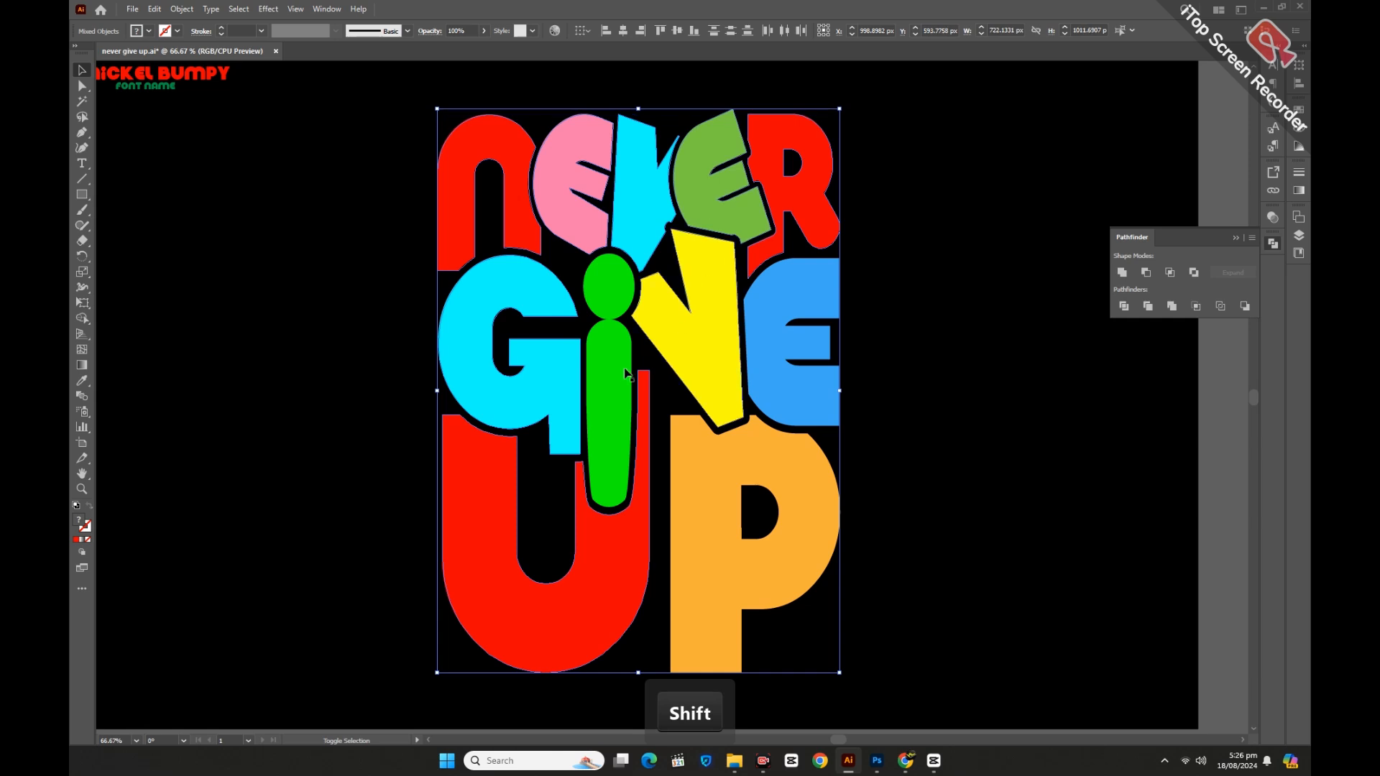
pyautogui.keyDown('shift'); pyautogui.click(747, 461); pyautogui.keyUp('shift')
pyautogui.keyDown('shift'); pyautogui.click(808, 295); pyautogui.keyUp('shift')
pyautogui.rightClick(792, 404)
pyautogui.click(833, 590)
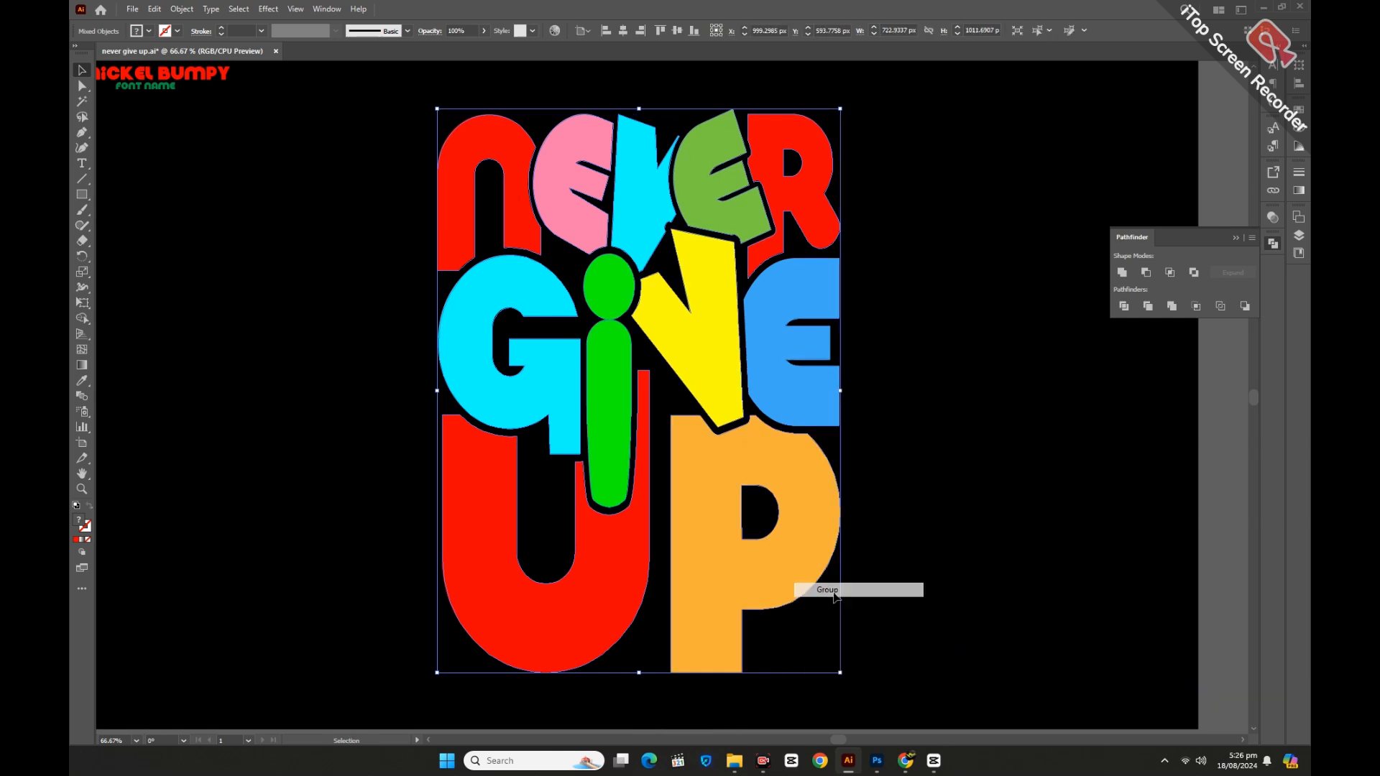
pyautogui.click(983, 369)
# Step: Hide the font-name group, leave the finished lettering group unlocked, and close the layer list
pyautogui.click(1298, 236)
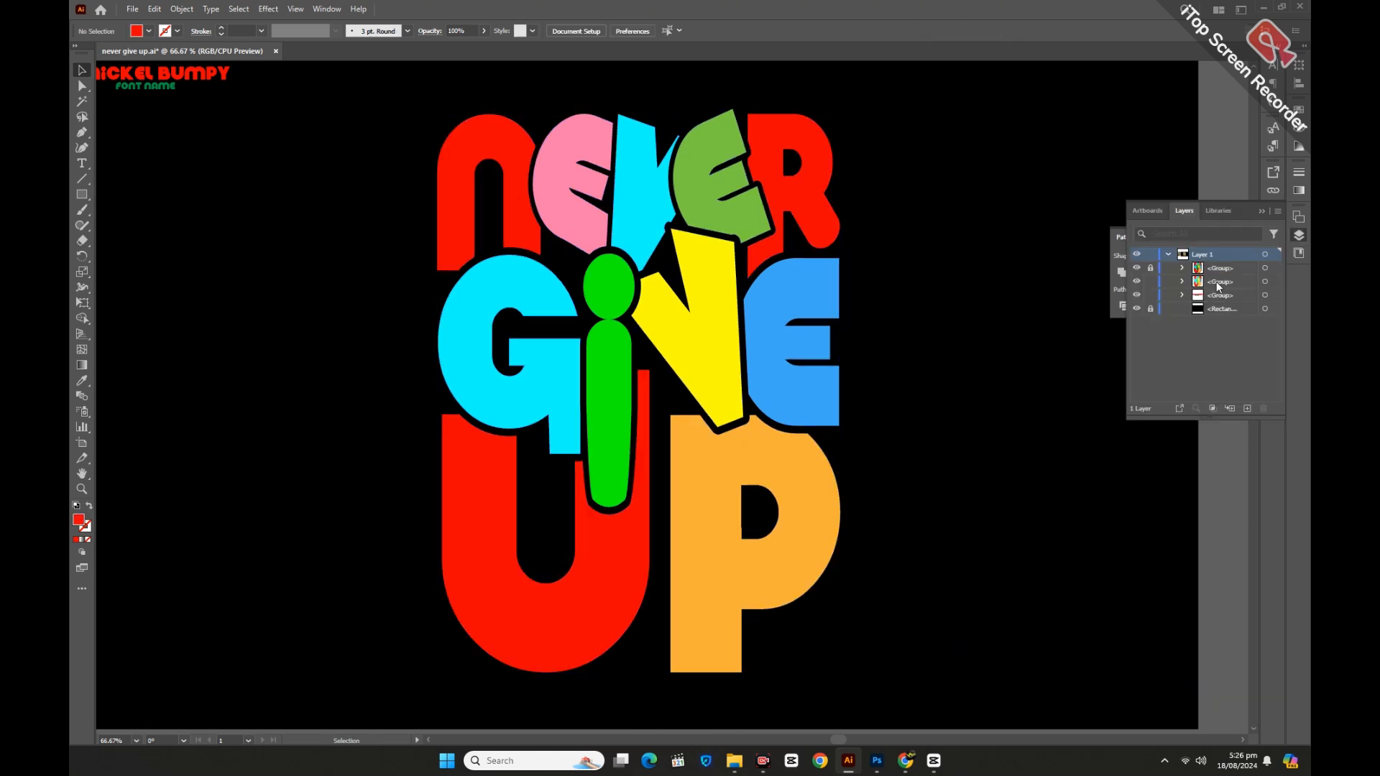
pyautogui.click(1136, 282)
pyautogui.click(1137, 281)
pyautogui.click(1137, 294)
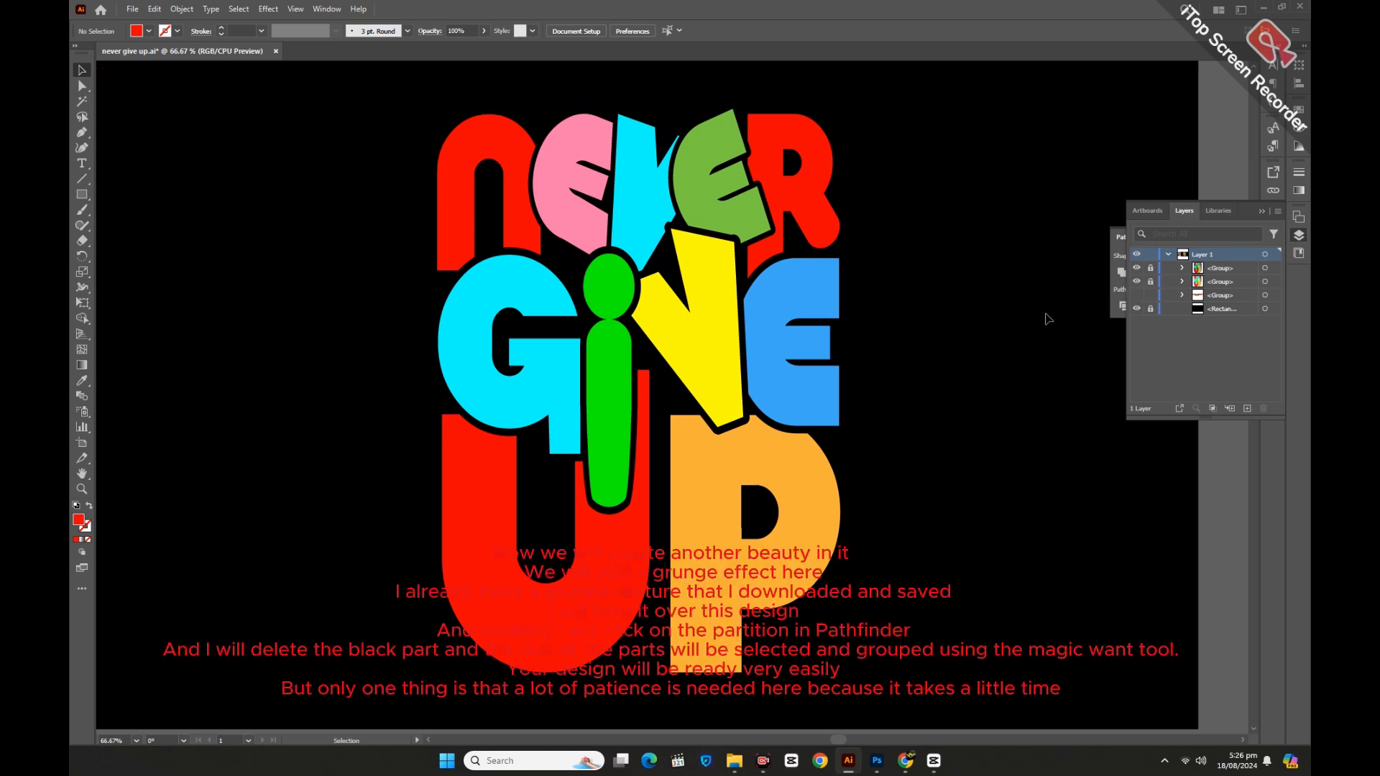
pyautogui.click(1137, 282)
pyautogui.click(1137, 282)
pyautogui.click(1149, 283)
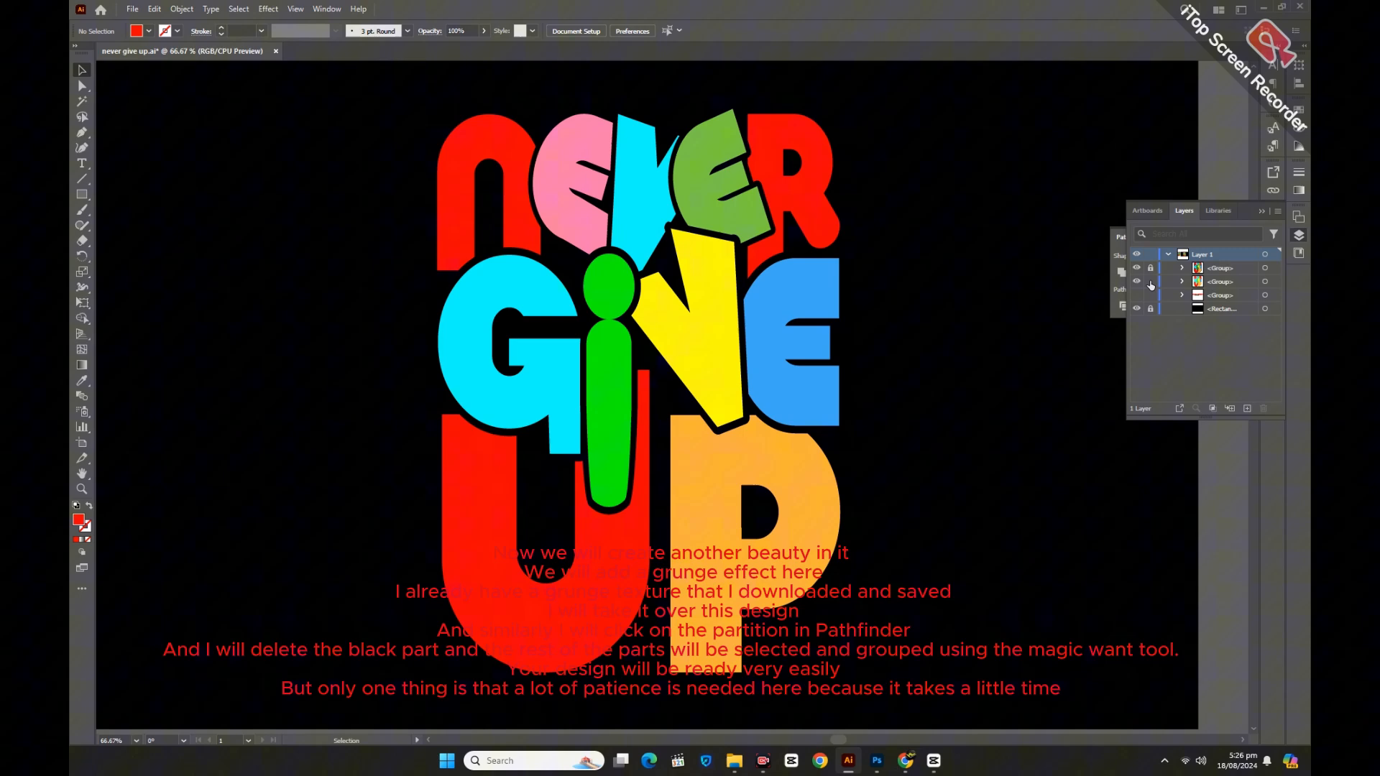
pyautogui.click(1260, 212)
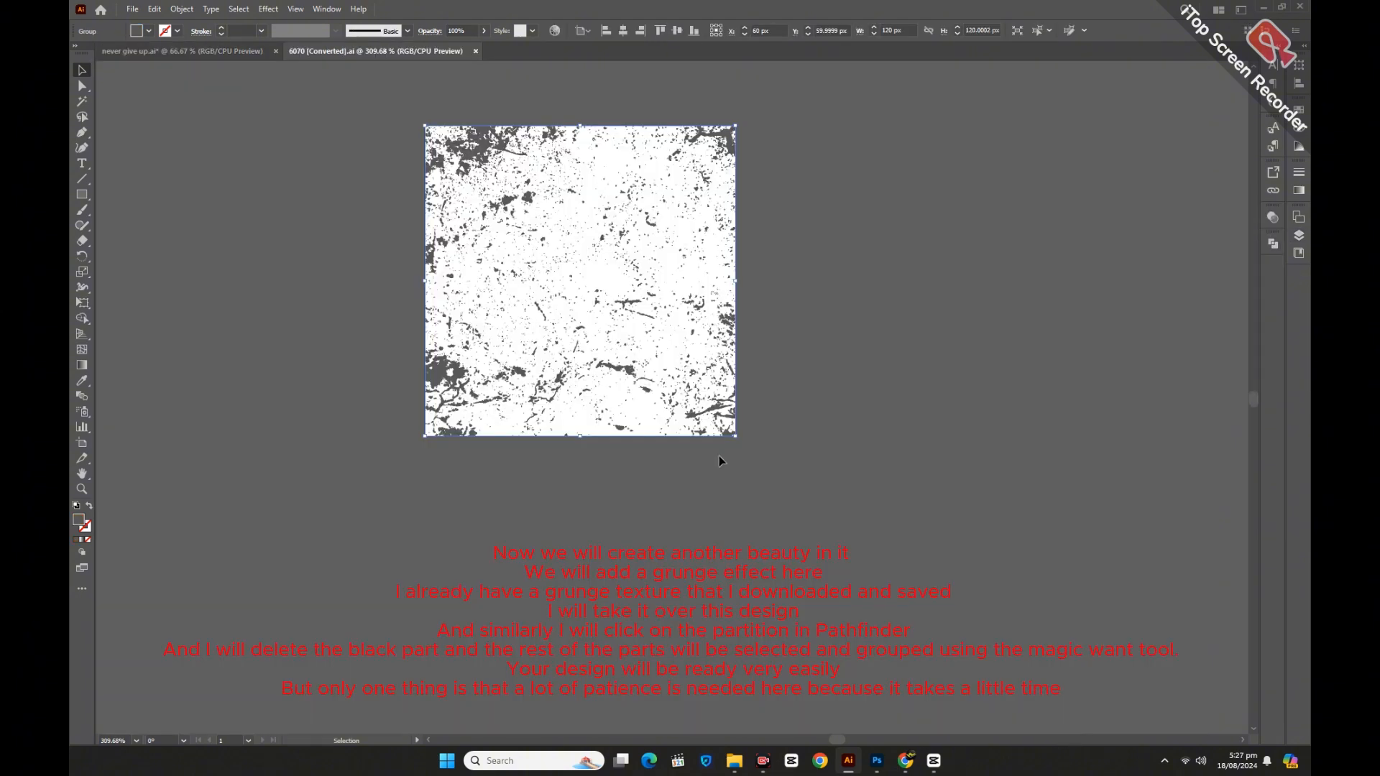
# Step: Bring the grunge texture from 6070 [Converted].ai onto the lettering and scale it up to cover the whole design
pyautogui.moveTo(489, 170); pyautogui.dragTo(265, 55)
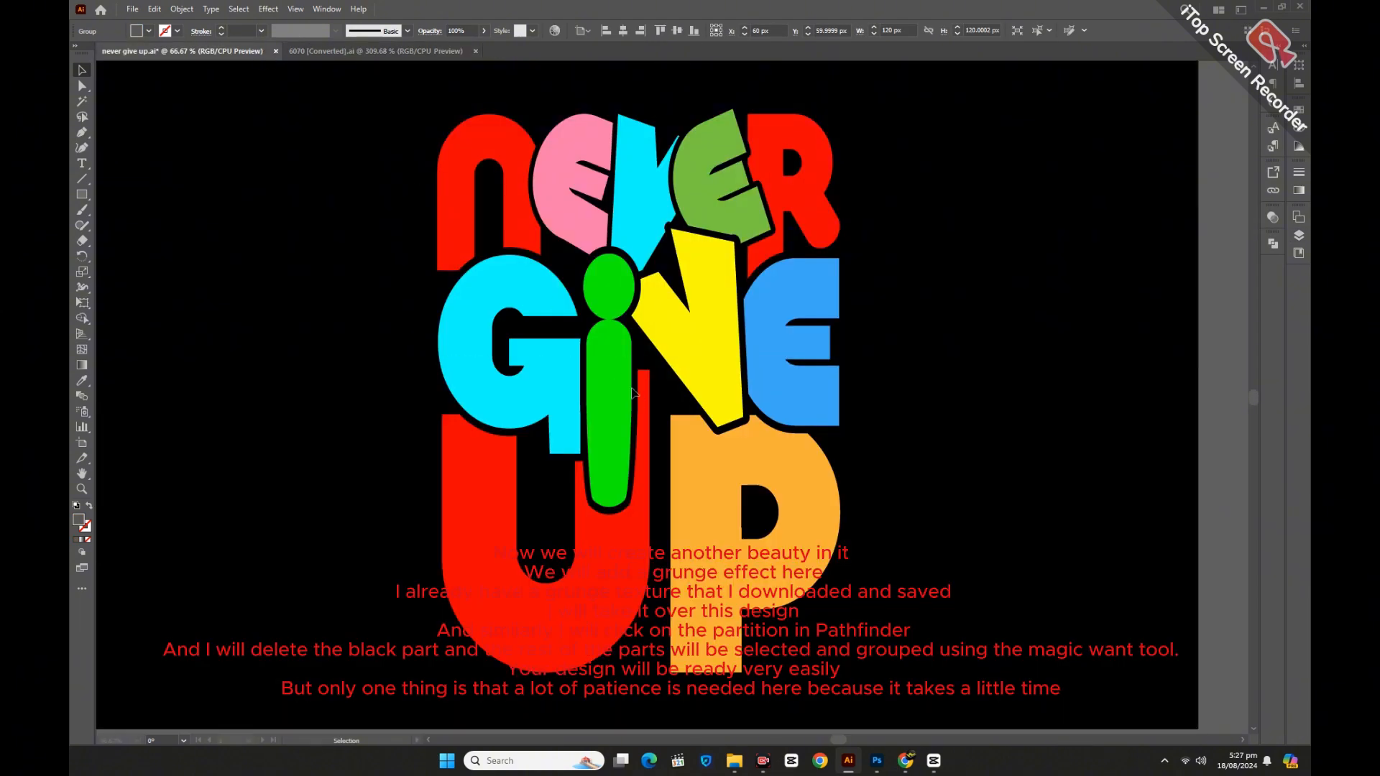
pyautogui.moveTo(633, 393); pyautogui.dragTo(639, 403)
pyautogui.moveTo(688, 450); pyautogui.dragTo(1033, 539)
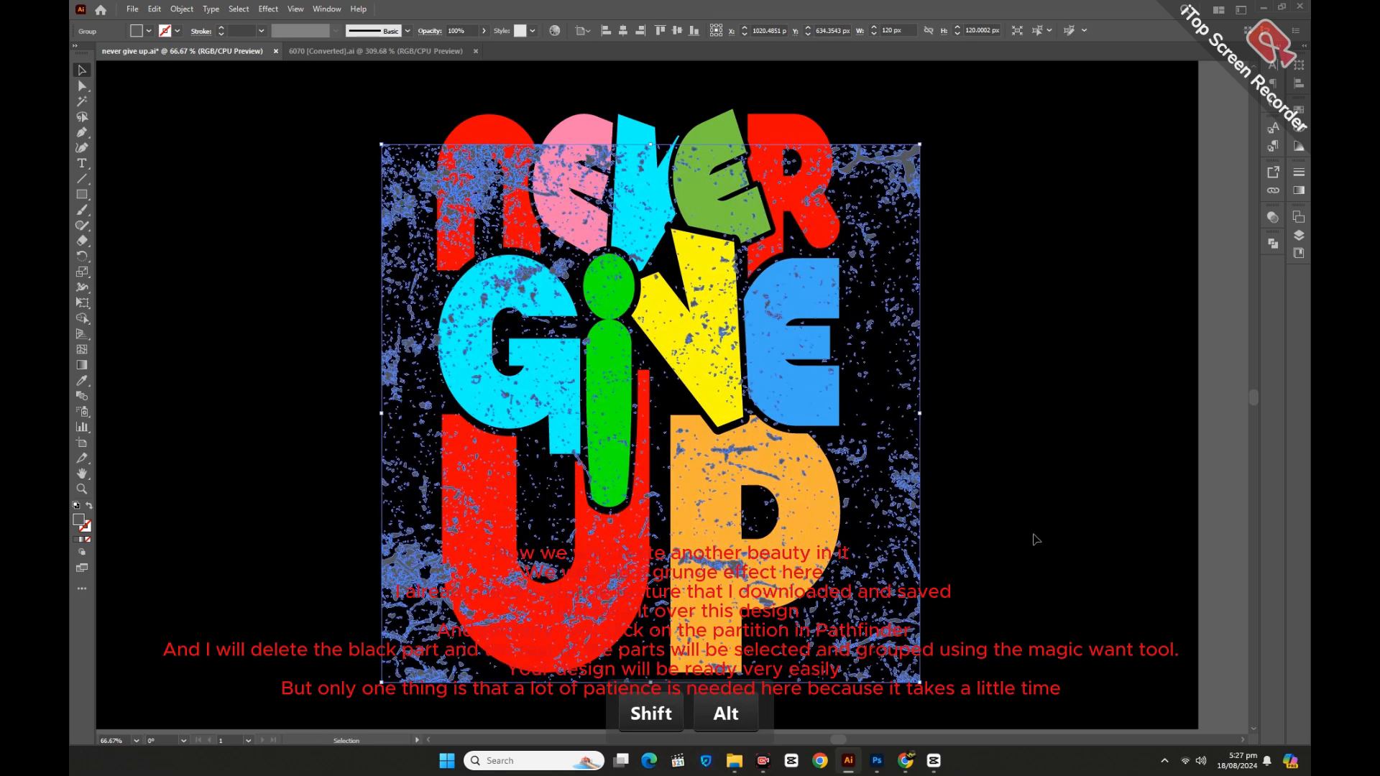
pyautogui.moveTo(651, 144); pyautogui.dragTo(651, 91)
# Step: Color the grunge texture black by sampling the background with the Eyedropper, and deselect it
pyautogui.click(80, 382)
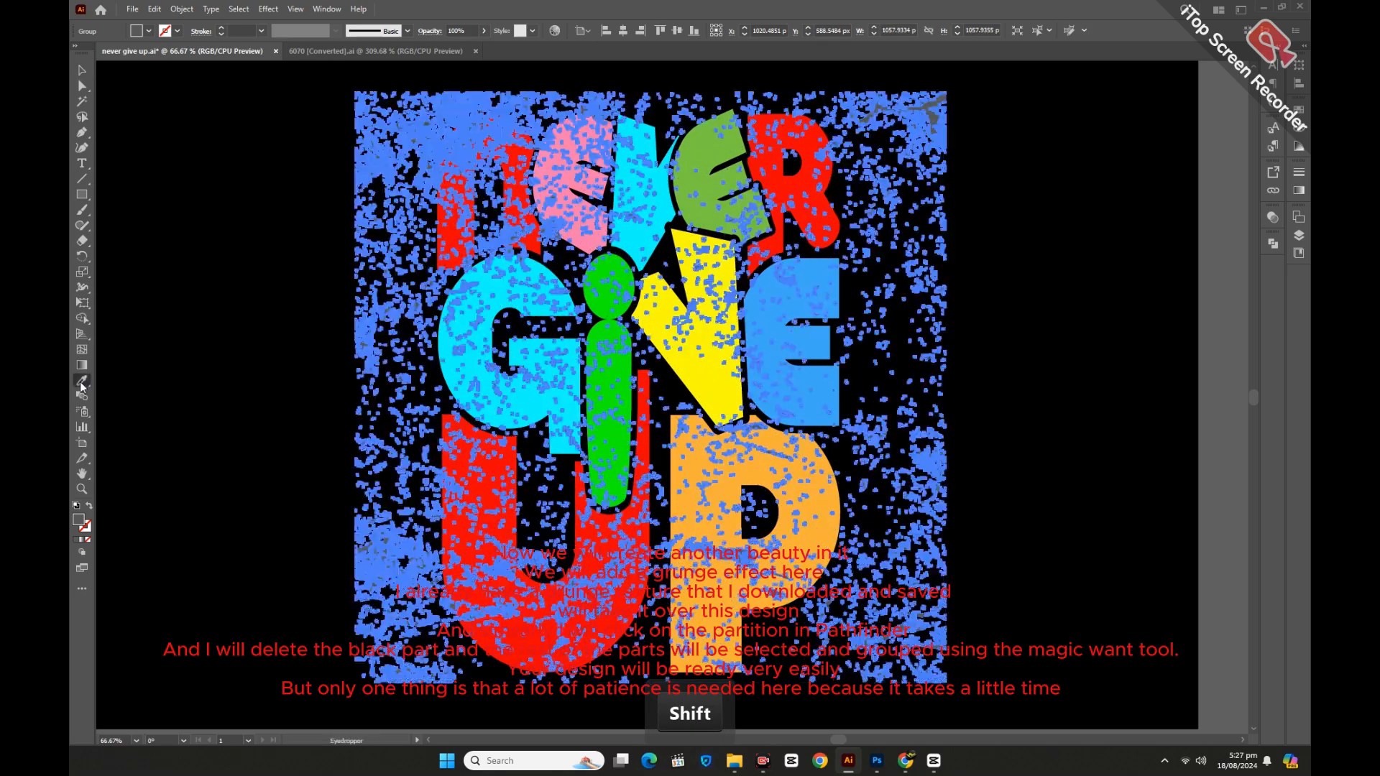
pyautogui.click(155, 324)
pyautogui.click(81, 74)
pyautogui.click(172, 266)
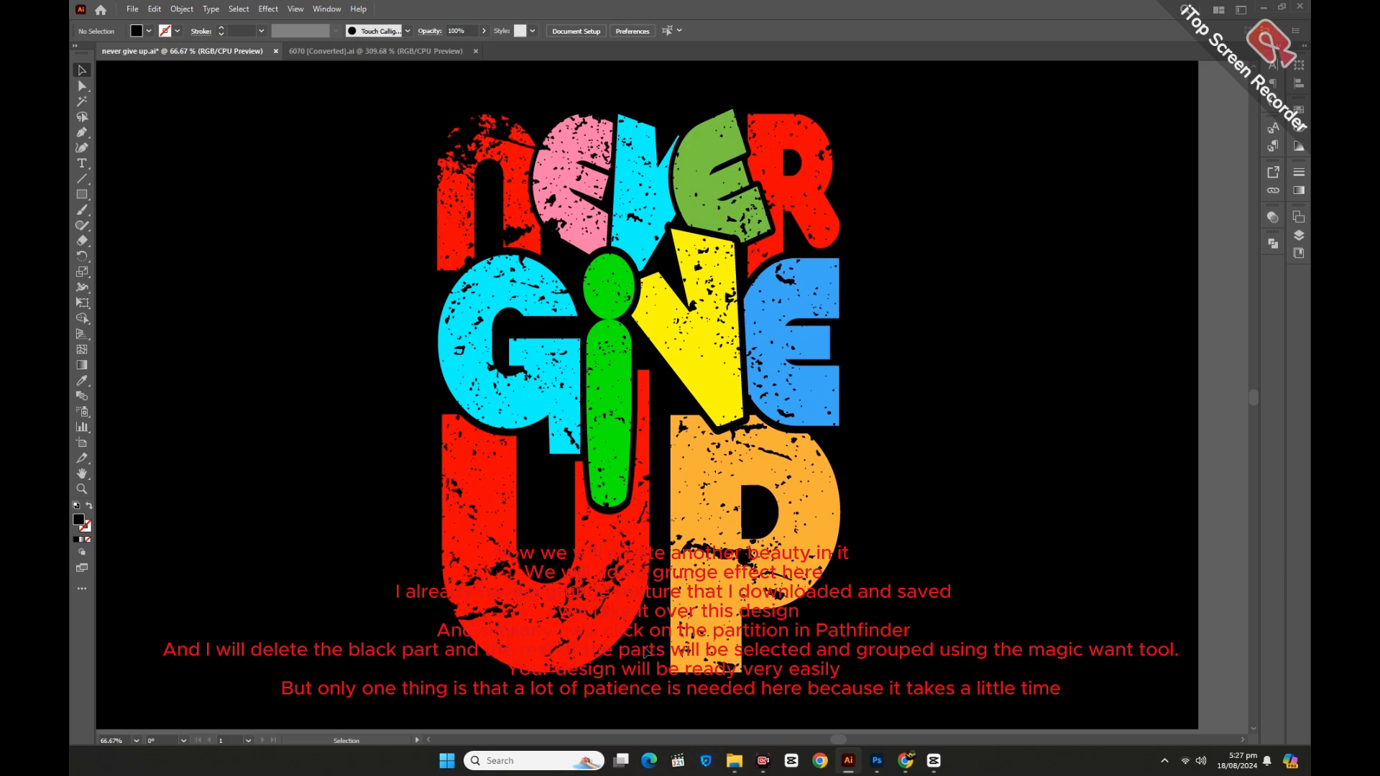
# Step: Reposition the black grunge texture over the lettering and overlay duplicate copies offset sideways for denser distressing
pyautogui.moveTo(462, 130); pyautogui.dragTo(464, 115)
pyautogui.click(1054, 414)
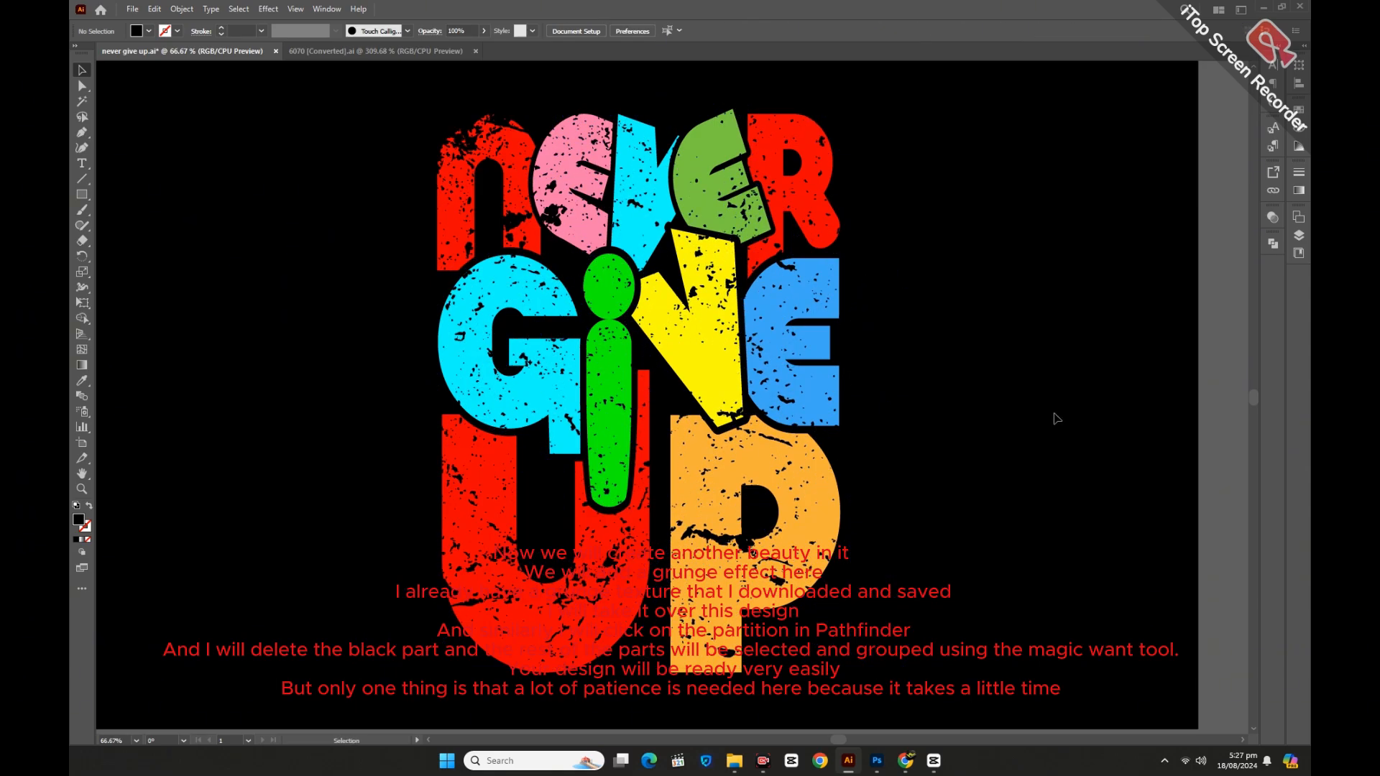
pyautogui.moveTo(826, 616); pyautogui.dragTo(760, 643)
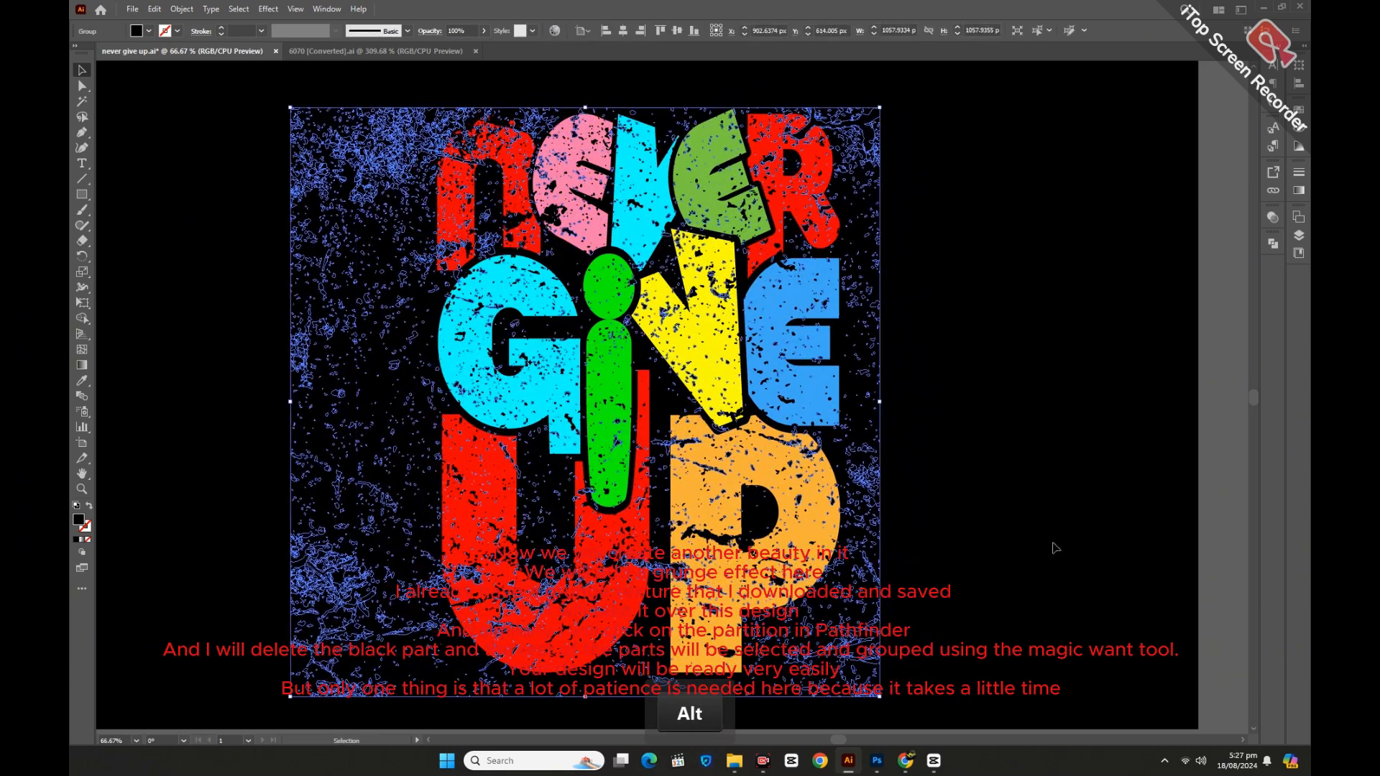
pyautogui.click(1061, 539)
pyautogui.moveTo(543, 553); pyautogui.dragTo(564, 561)
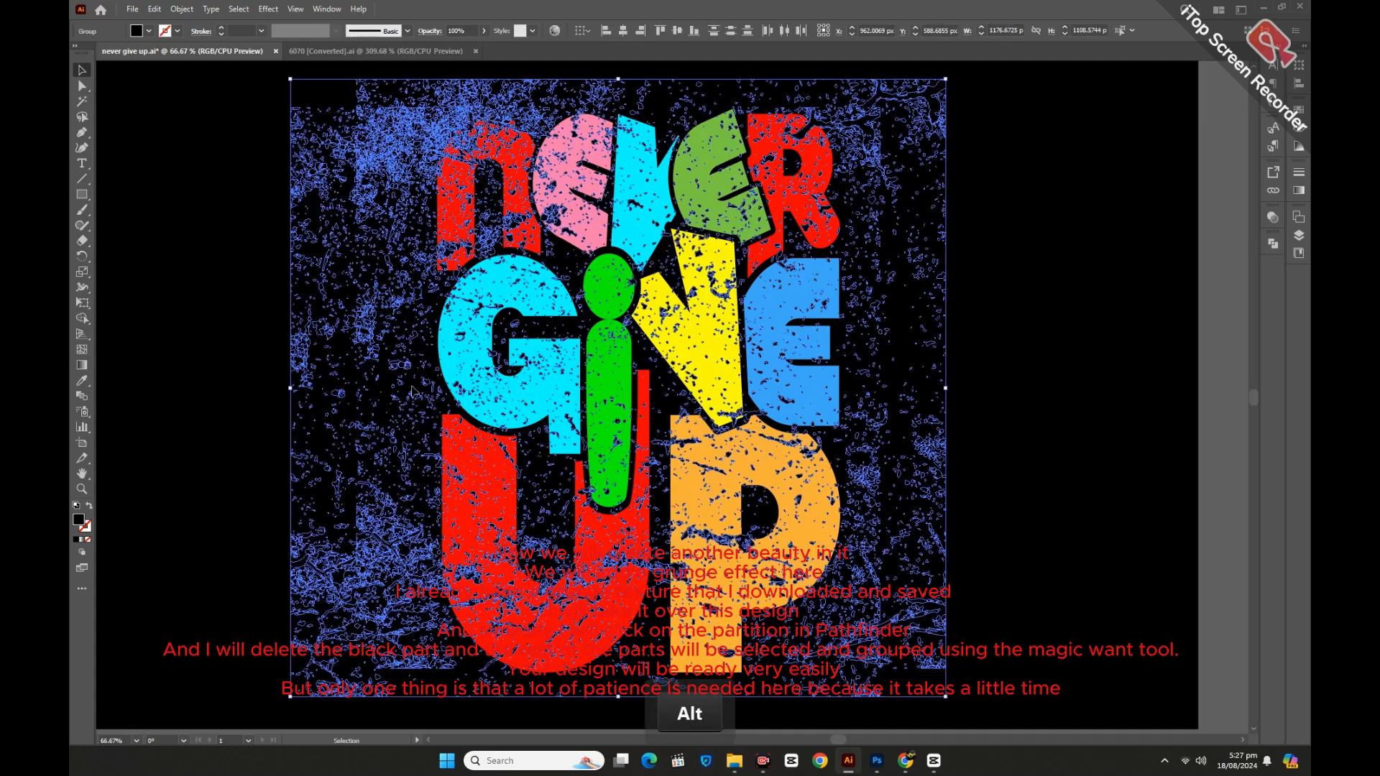
# Step: Overlay another copy of the grunge textures and shift it slightly over the lettering to fill in more wear
pyautogui.click(191, 515)
pyautogui.moveTo(363, 686); pyautogui.dragTo(430, 615)
pyautogui.click(237, 550)
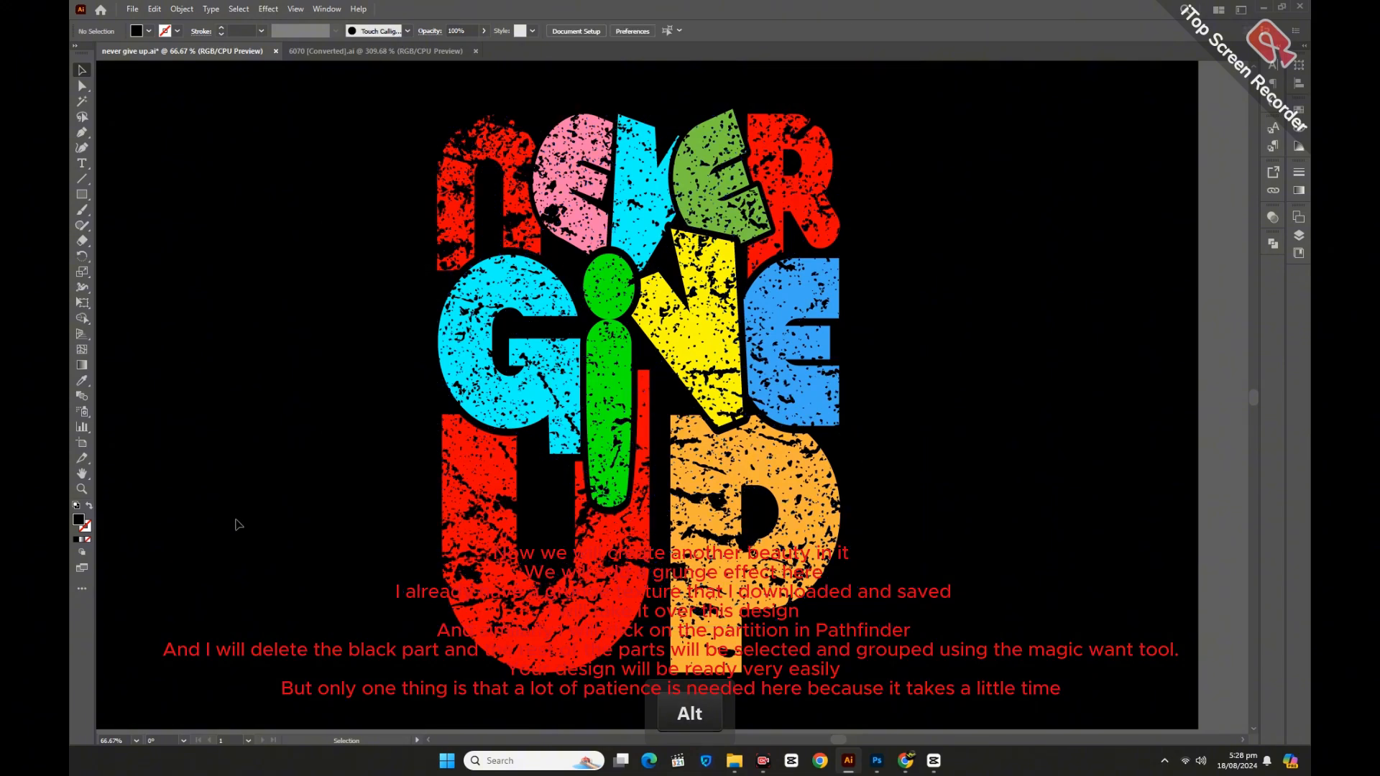
pyautogui.moveTo(468, 148); pyautogui.dragTo(449, 142)
pyautogui.click(1012, 542)
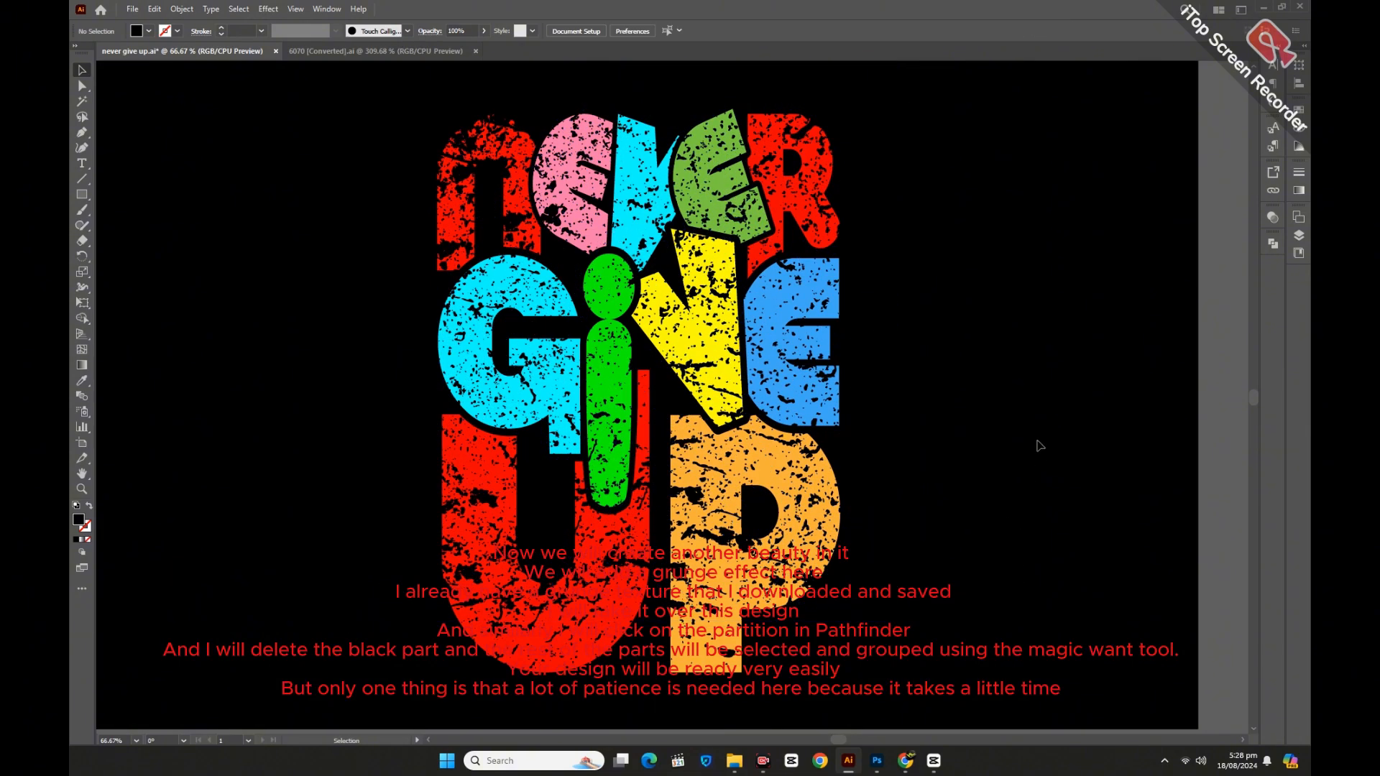
# Step: Divide the combined lettering and grunge textures with Pathfinder, and ungroup the resulting pieces
pyautogui.moveTo(1024, 229); pyautogui.dragTo(282, 639)
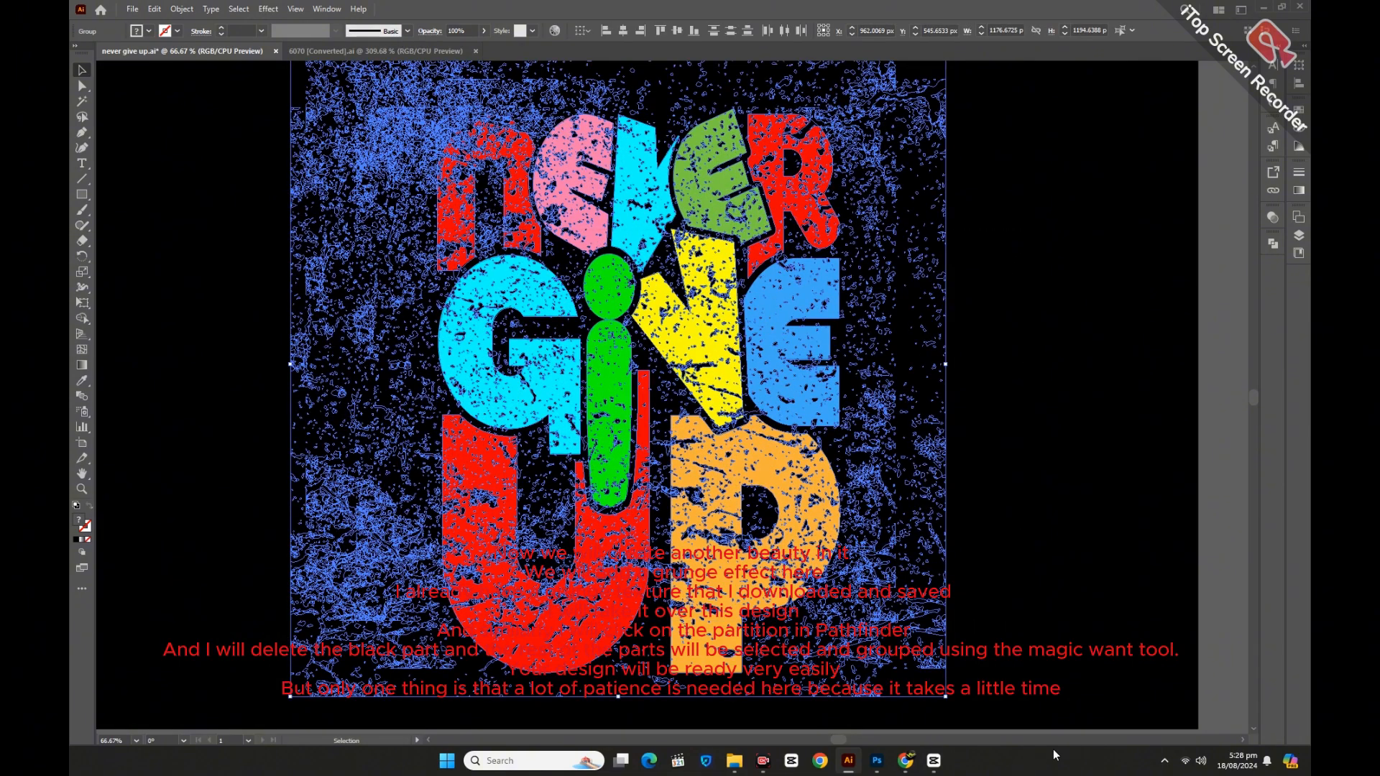
pyautogui.click(1273, 243)
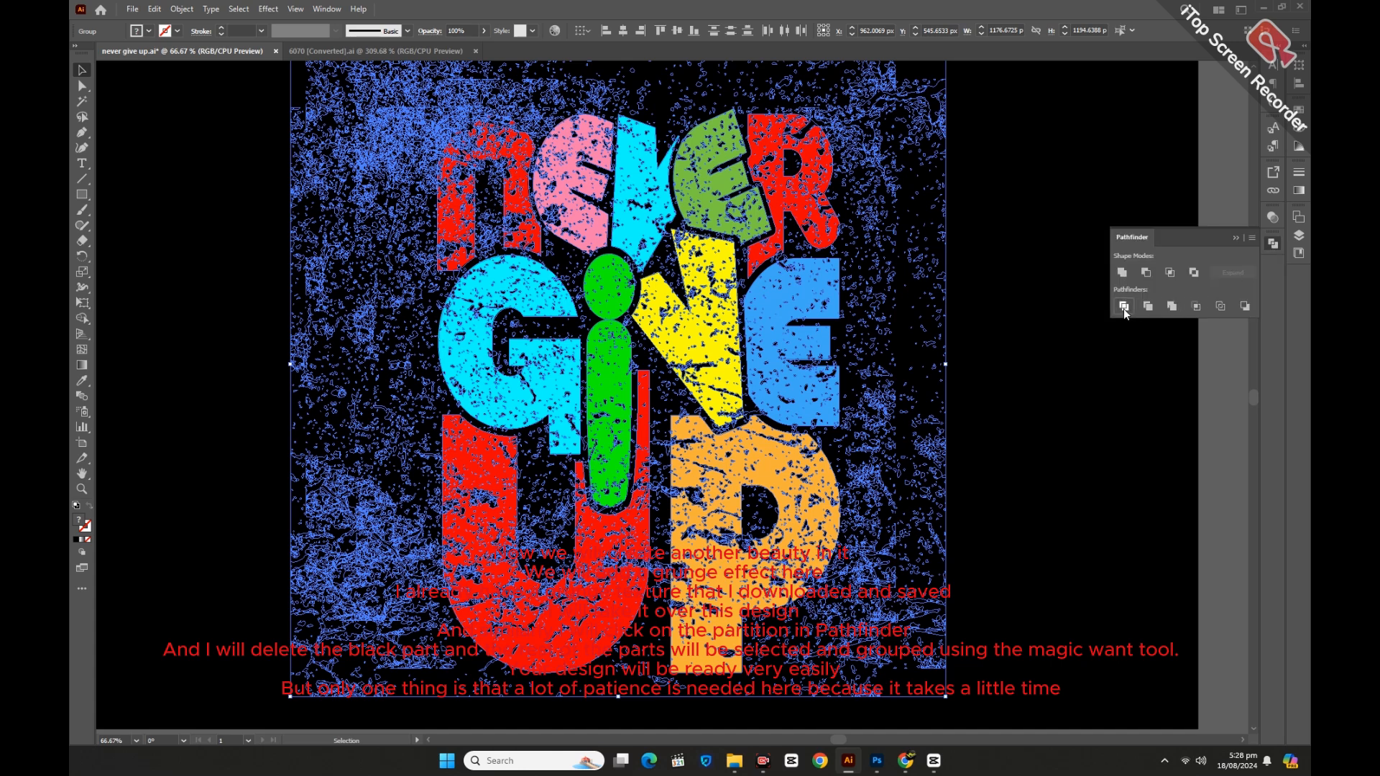
pyautogui.rightClick(997, 365)
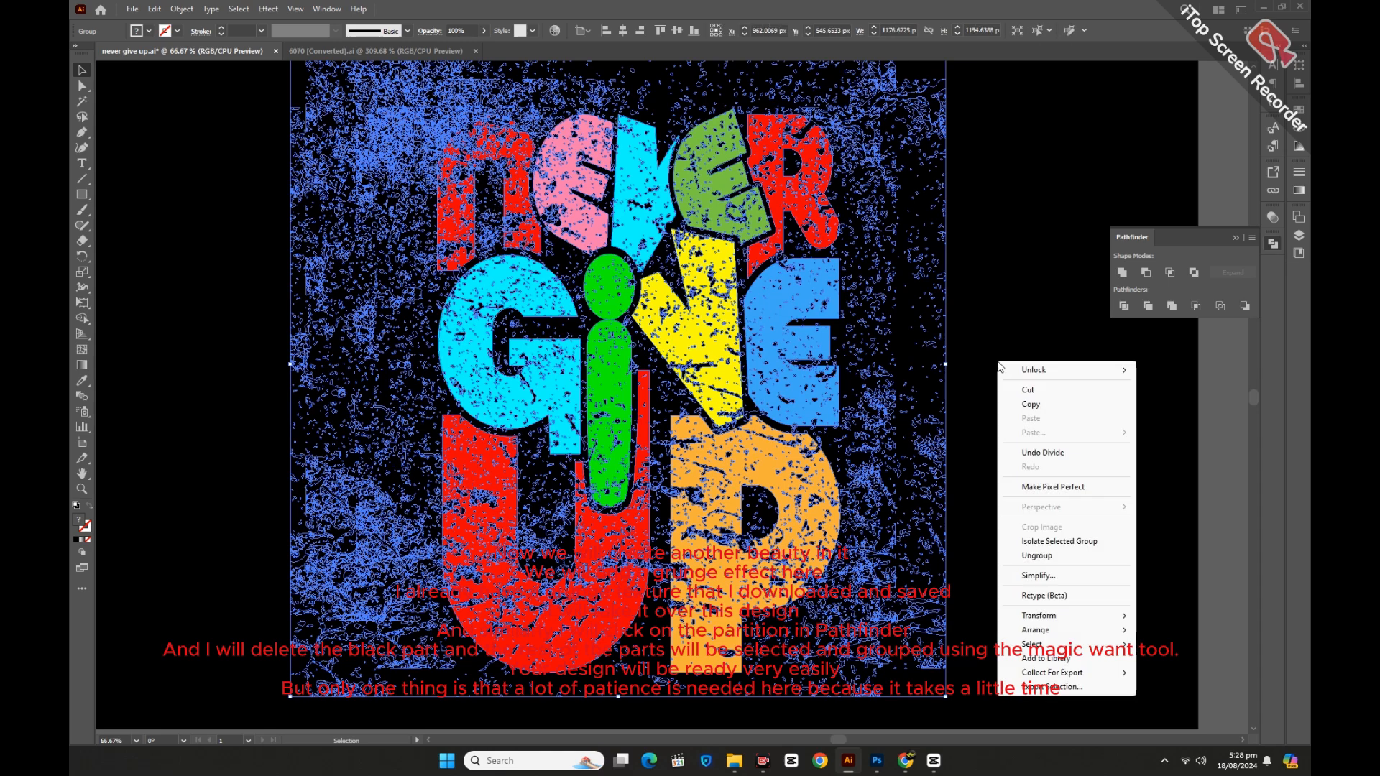
pyautogui.click(1035, 555)
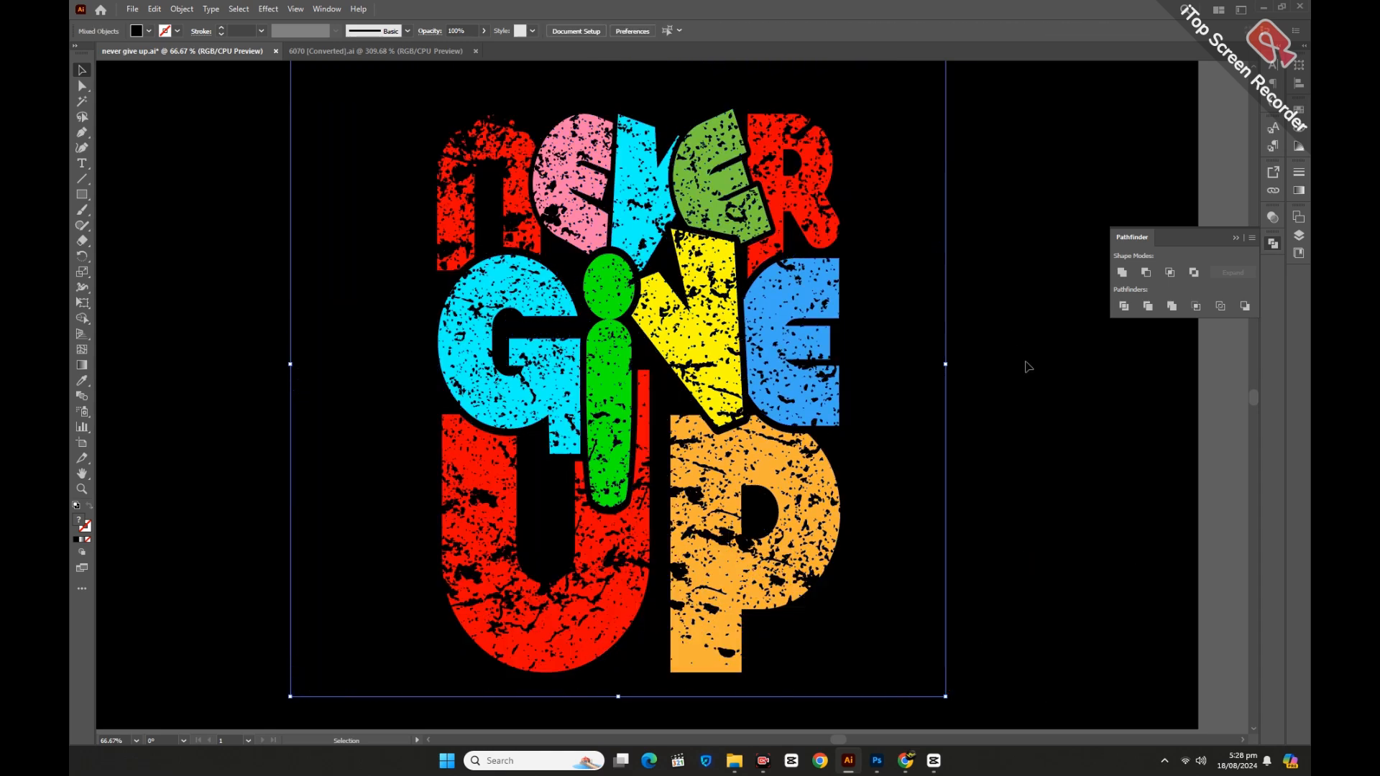
# Step: Select all black pieces by color with the Magic Wand and delete them
pyautogui.press('y')
pyautogui.click(424, 334)
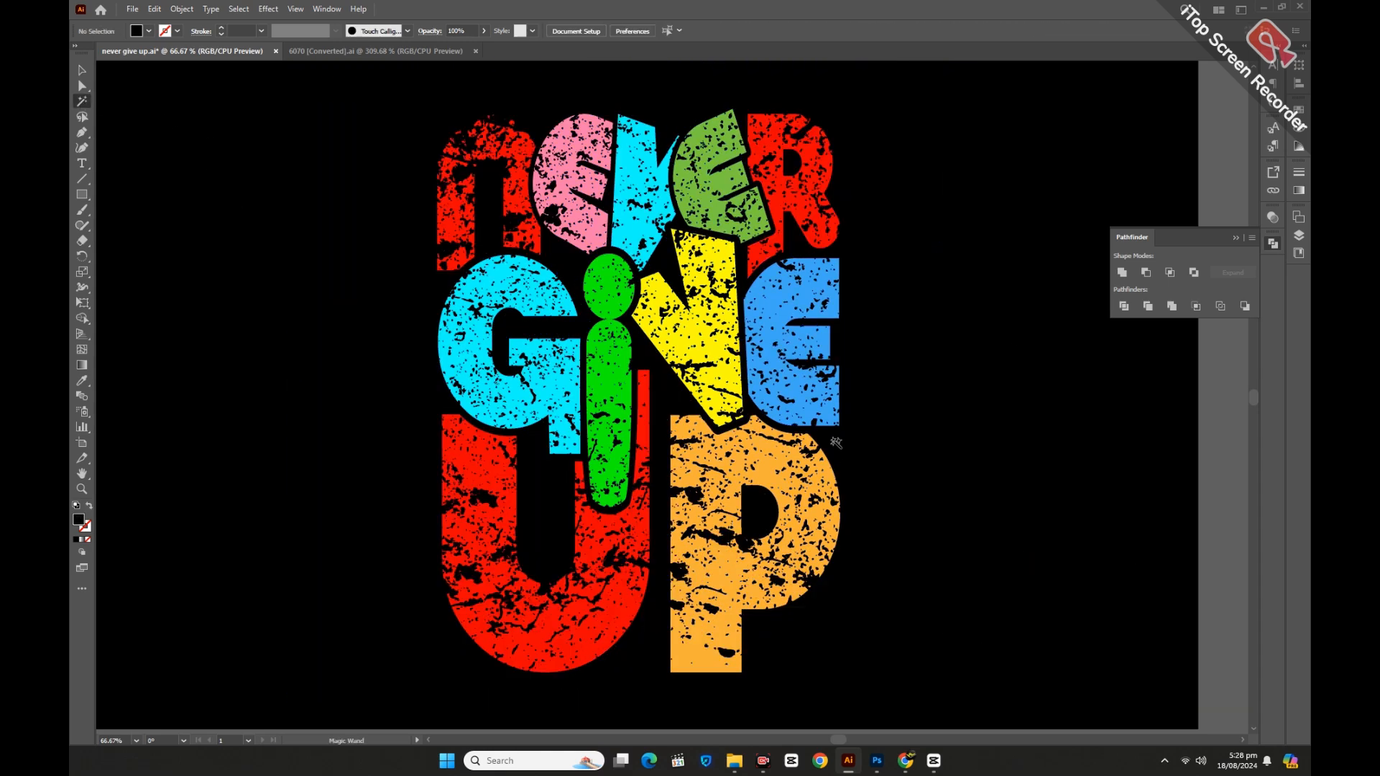
pyautogui.click(835, 443)
pyautogui.press('Delete')
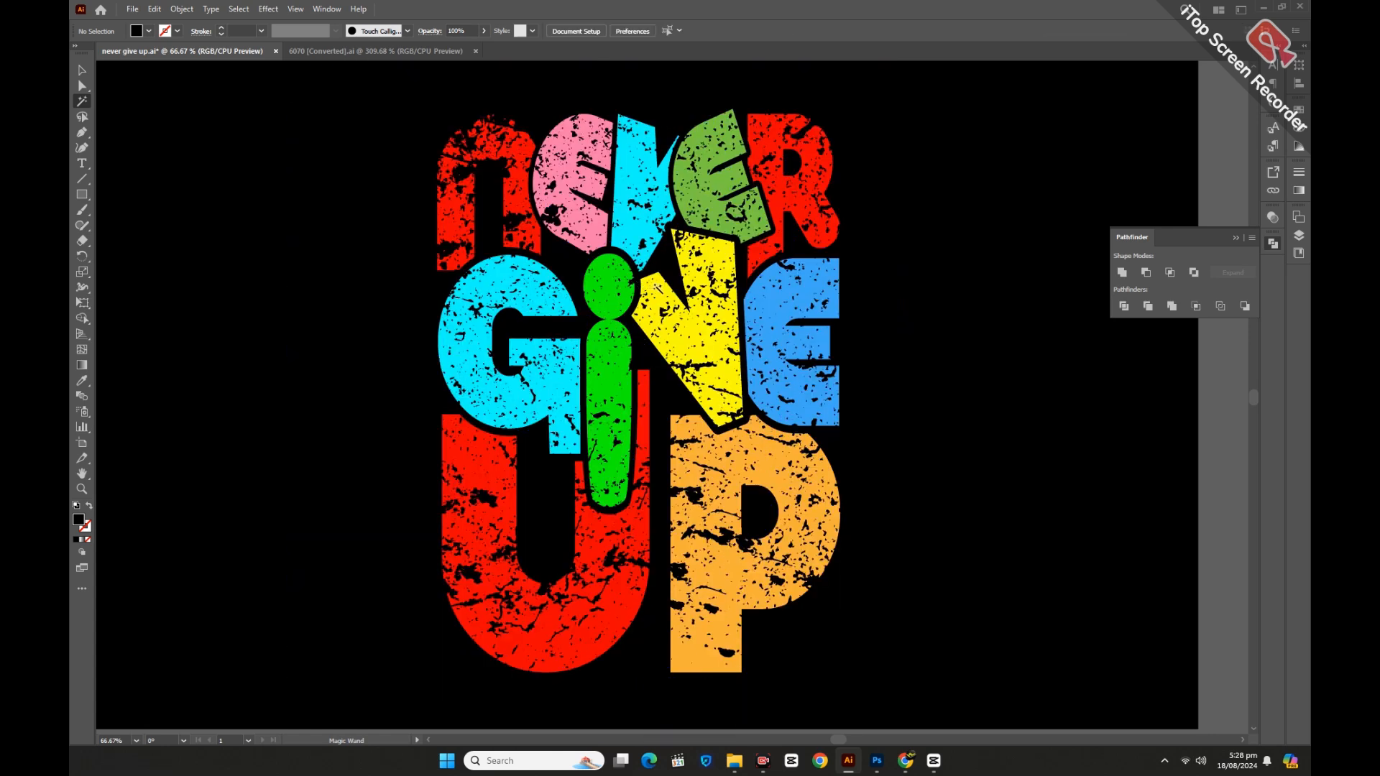
# Step: Unite the divided yellow, cyan, light green, red and orange letter pieces, one color at a time
pyautogui.click(657, 288)
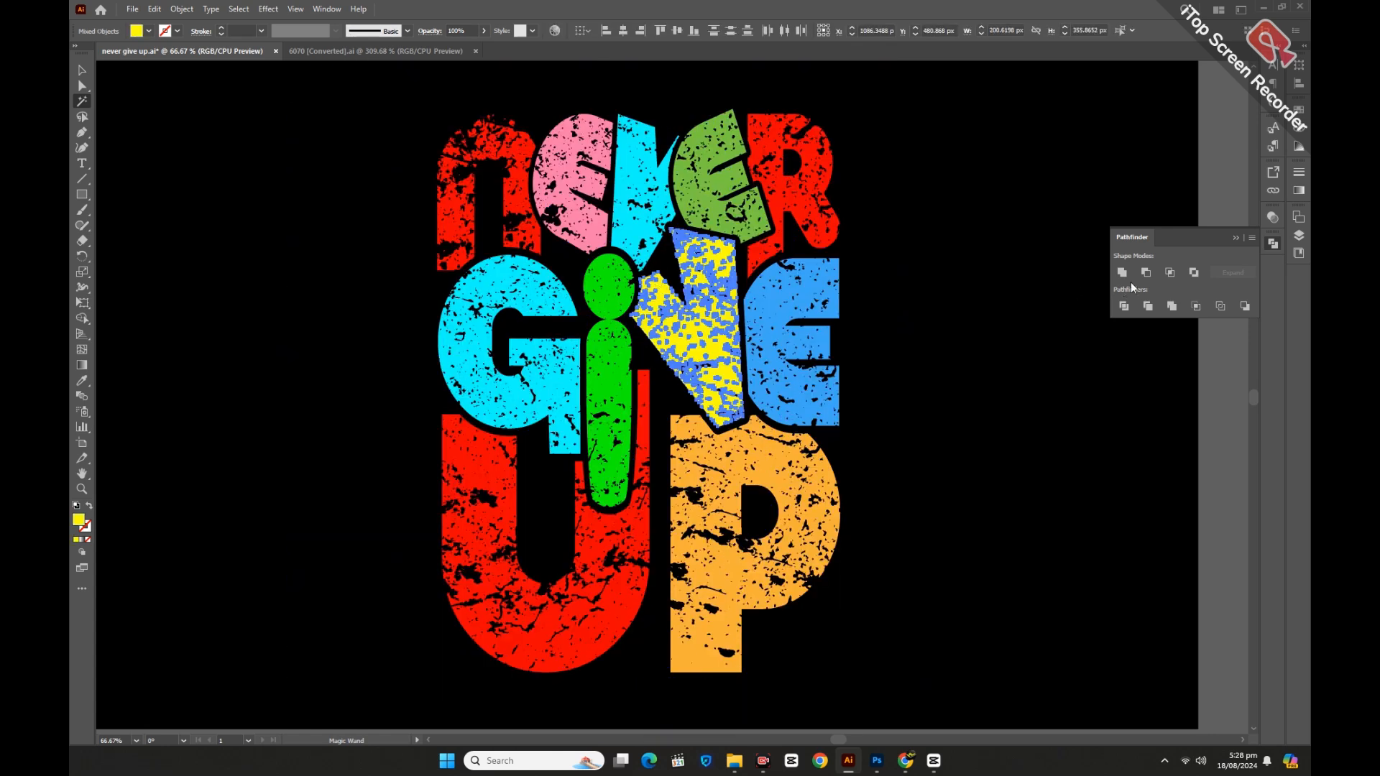
pyautogui.click(610, 278)
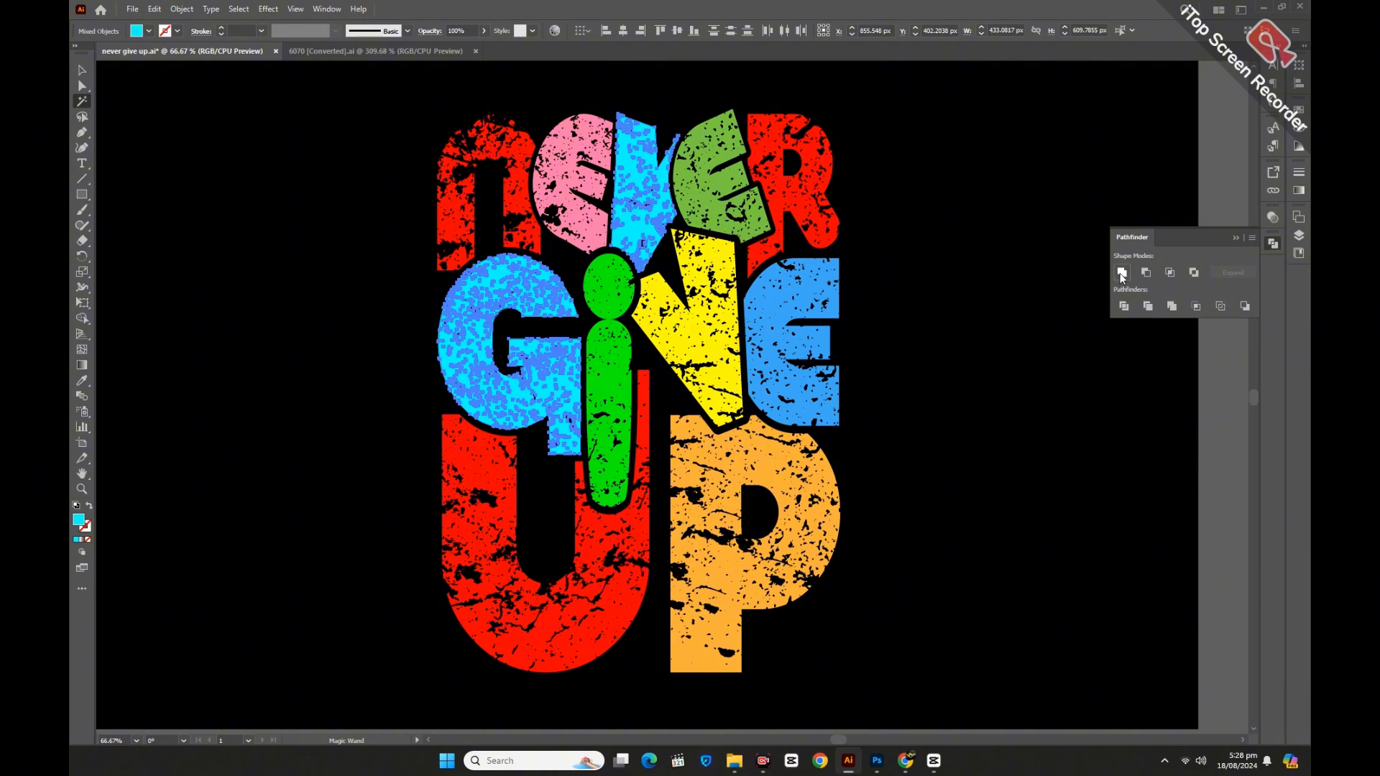
pyautogui.click(1121, 273)
pyautogui.click(721, 180)
pyautogui.click(1122, 273)
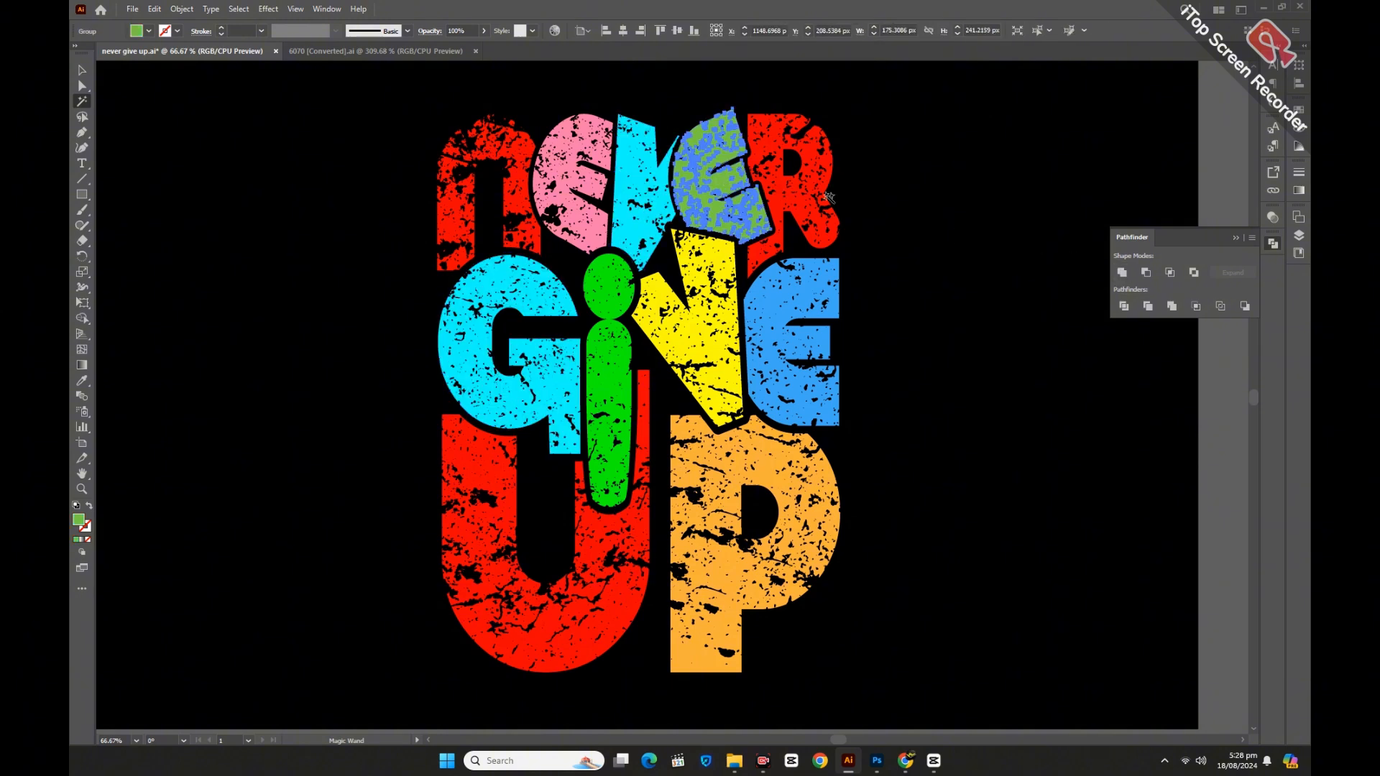
pyautogui.click(776, 205)
pyautogui.click(1121, 273)
pyautogui.click(788, 466)
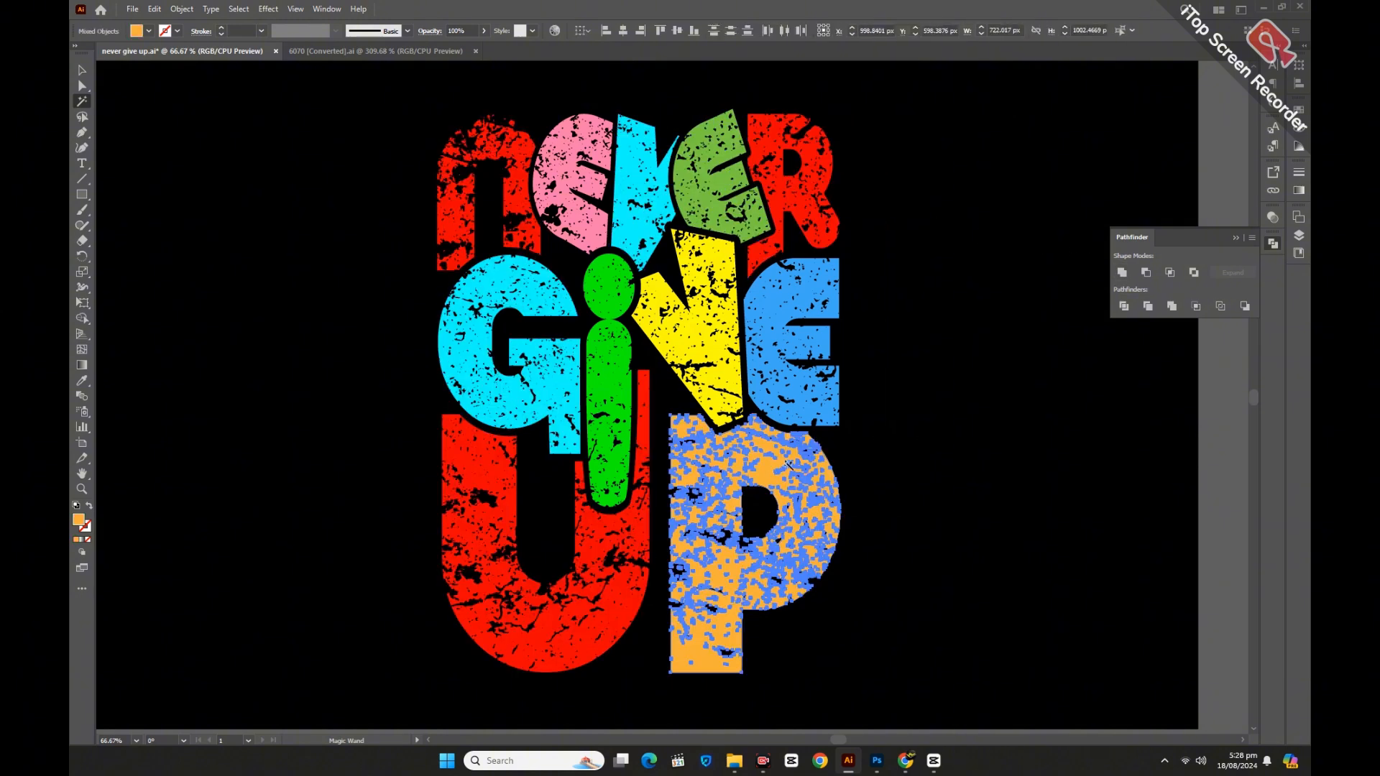
pyautogui.click(1122, 273)
# Step: Select the remaining pink and blue letter pieces by color and unite each set
pyautogui.click(590, 238)
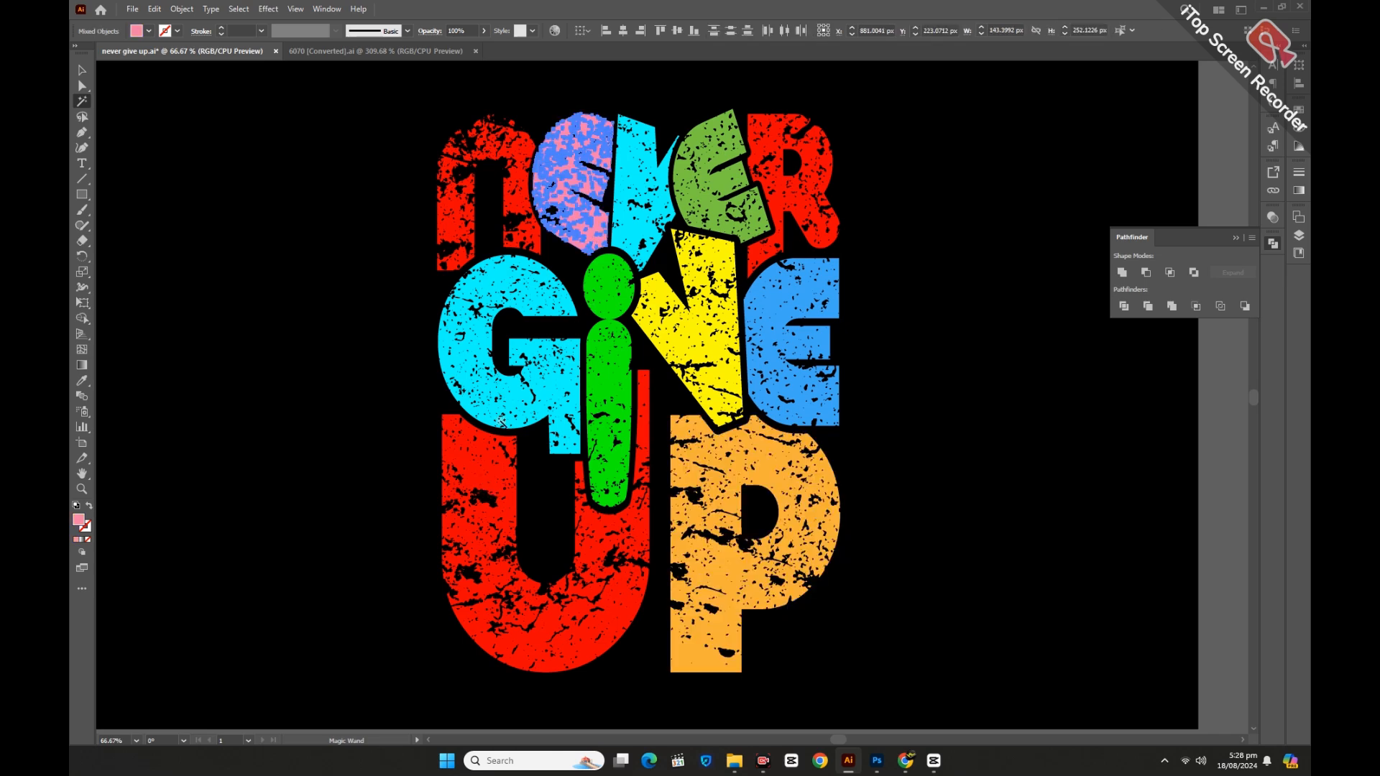
pyautogui.click(511, 393)
pyautogui.click(606, 317)
pyautogui.click(584, 235)
pyautogui.click(516, 199)
pyautogui.click(743, 446)
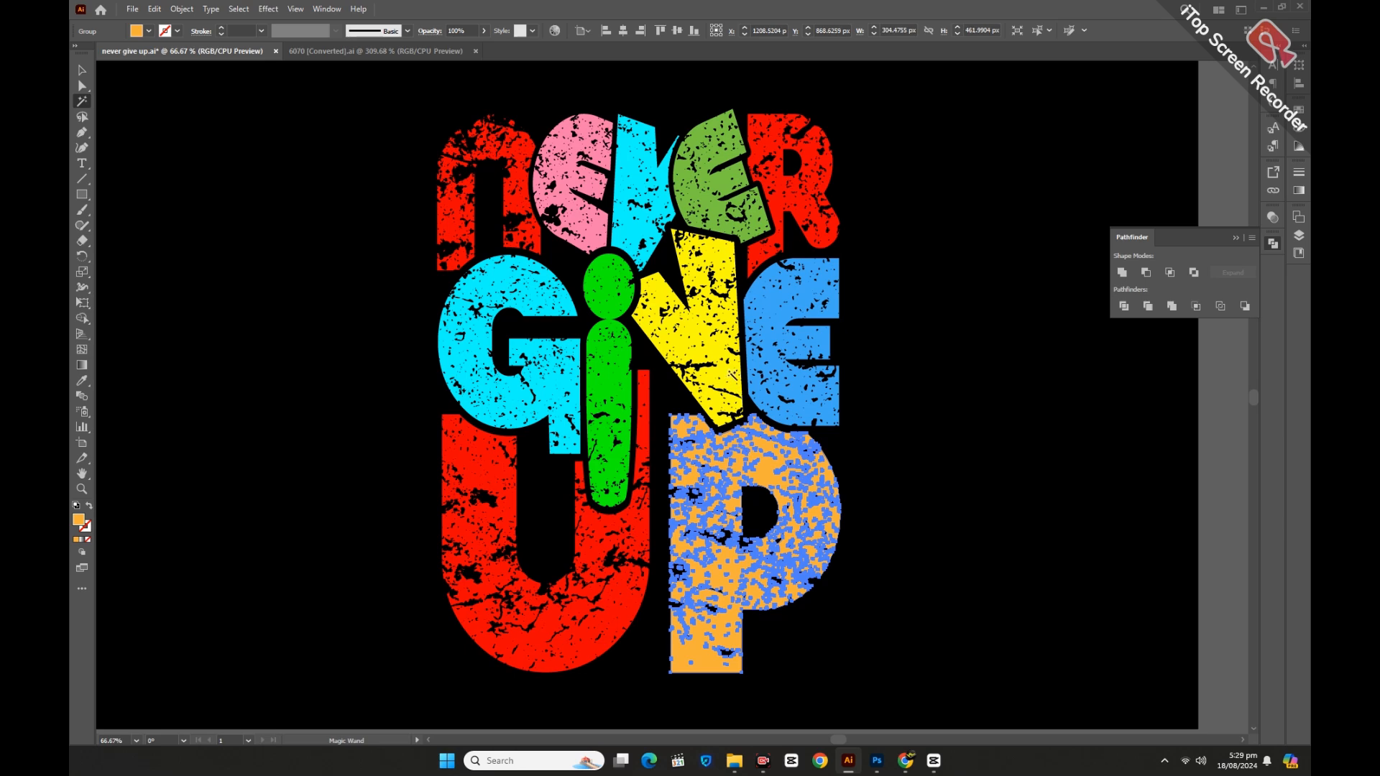
pyautogui.click(787, 330)
pyautogui.click(1122, 274)
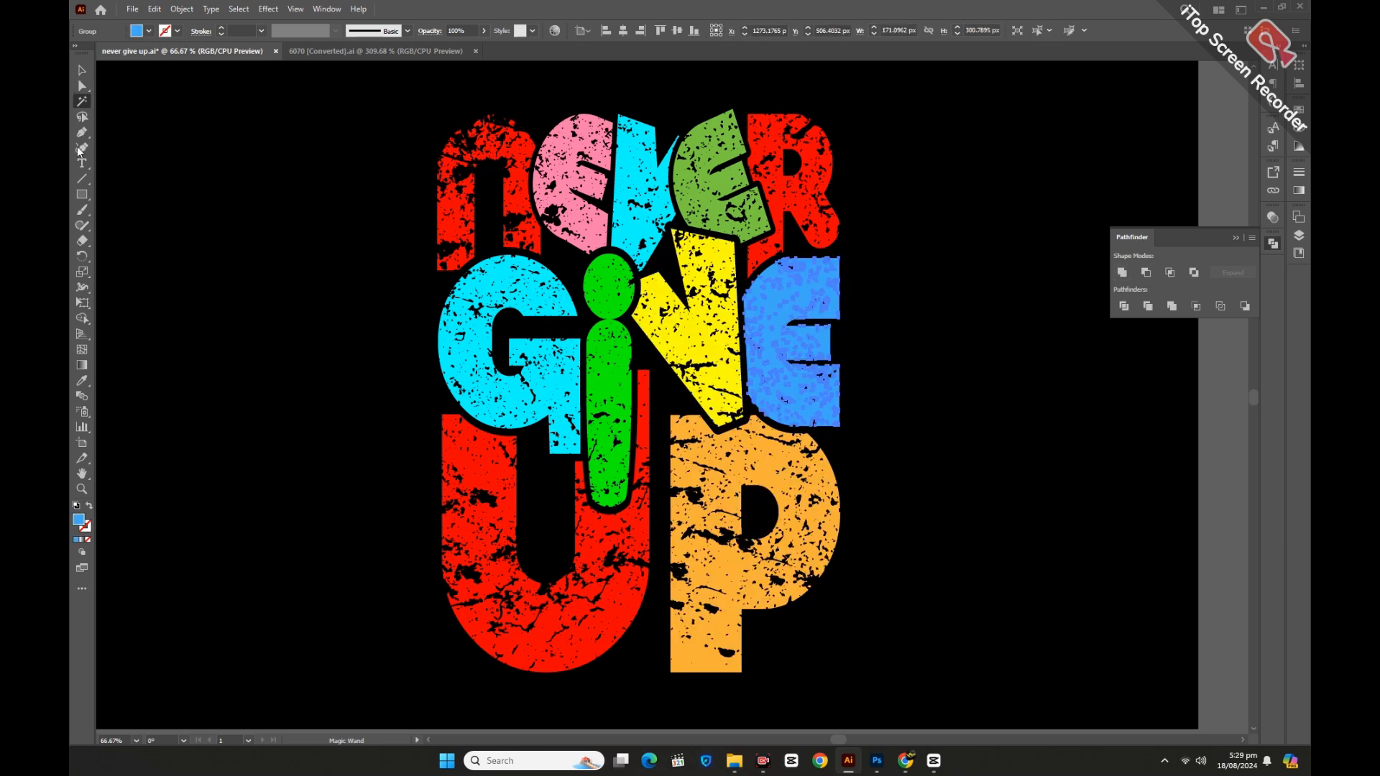
# Step: Select the united colored letter shapes together and group them
pyautogui.click(81, 69)
pyautogui.keyDown('shift'); pyautogui.click(689, 665); pyautogui.keyUp('shift')
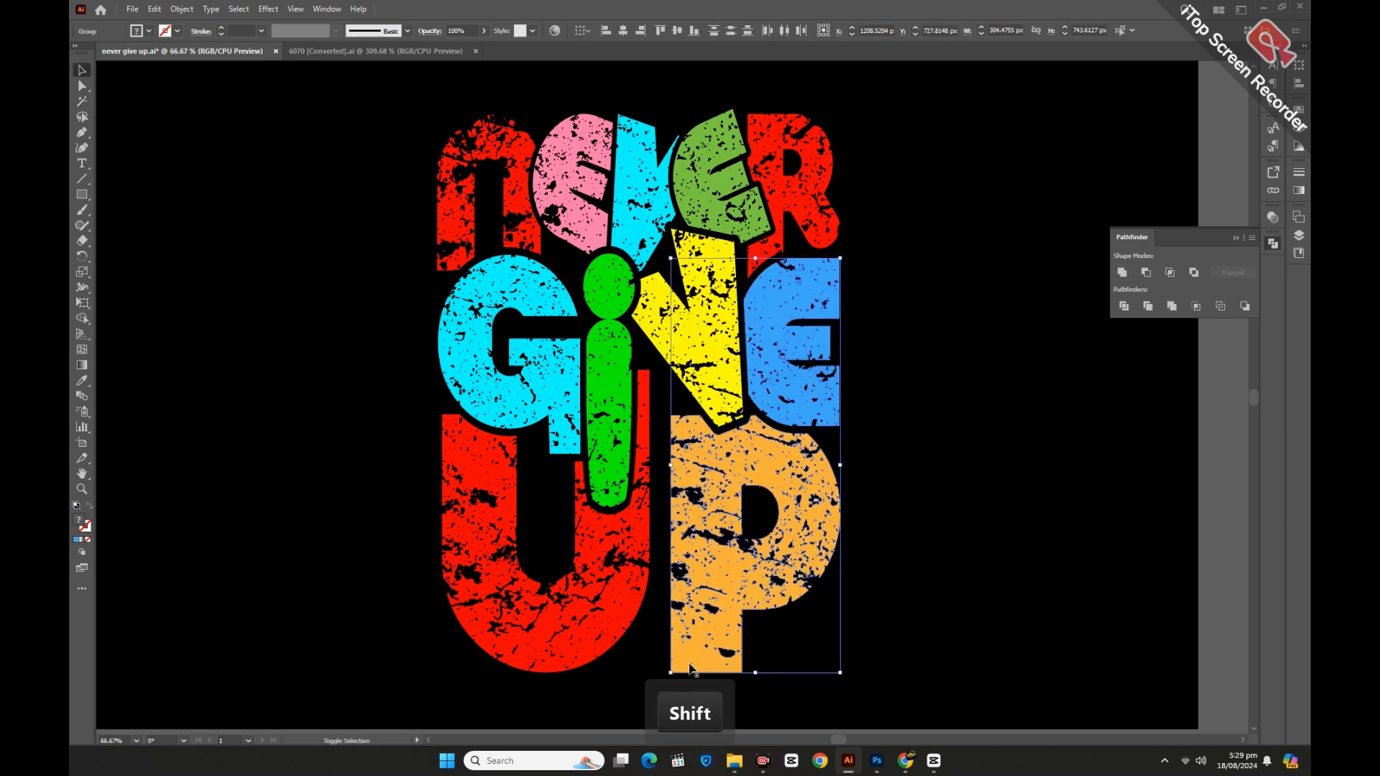
pyautogui.keyDown('shift'); pyautogui.click(582, 642); pyautogui.keyUp('shift')
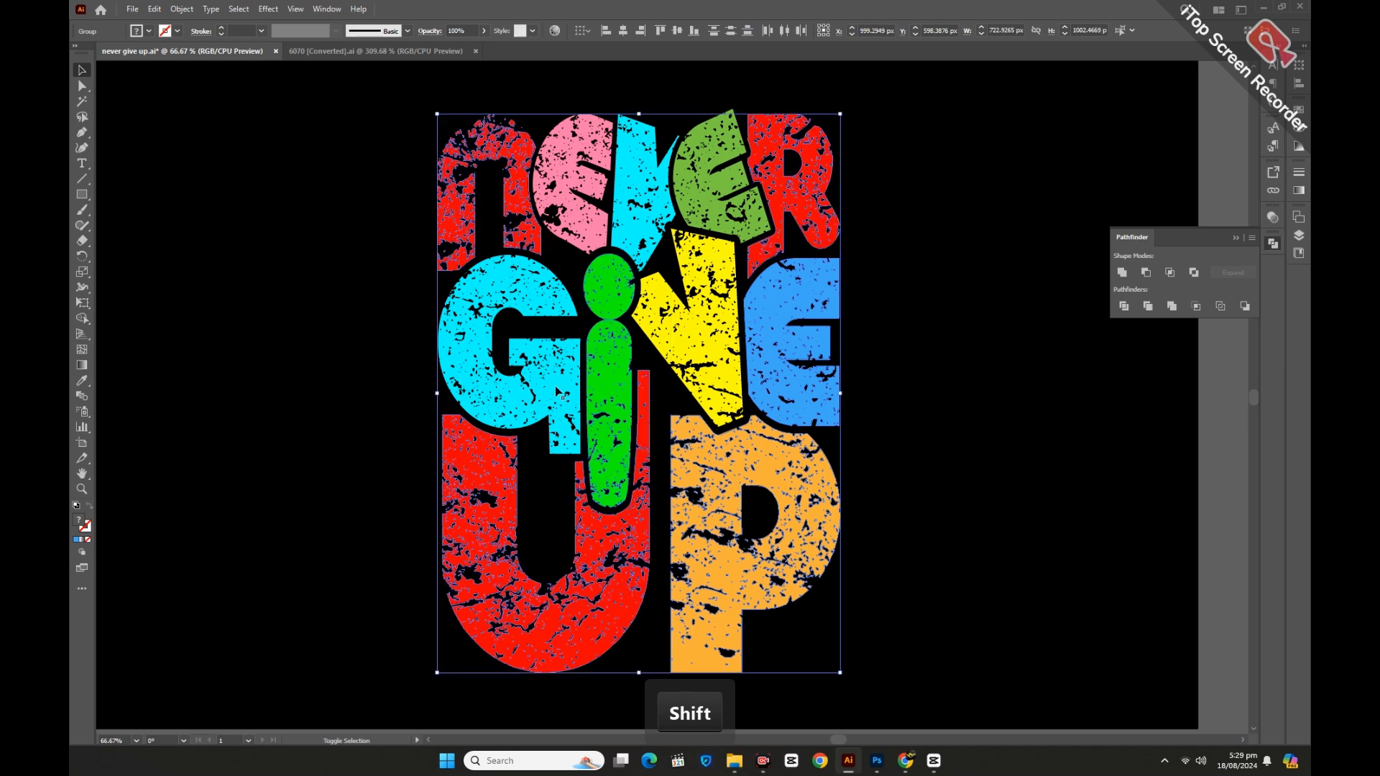
pyautogui.keyDown('shift'); pyautogui.click(598, 230); pyautogui.keyUp('shift')
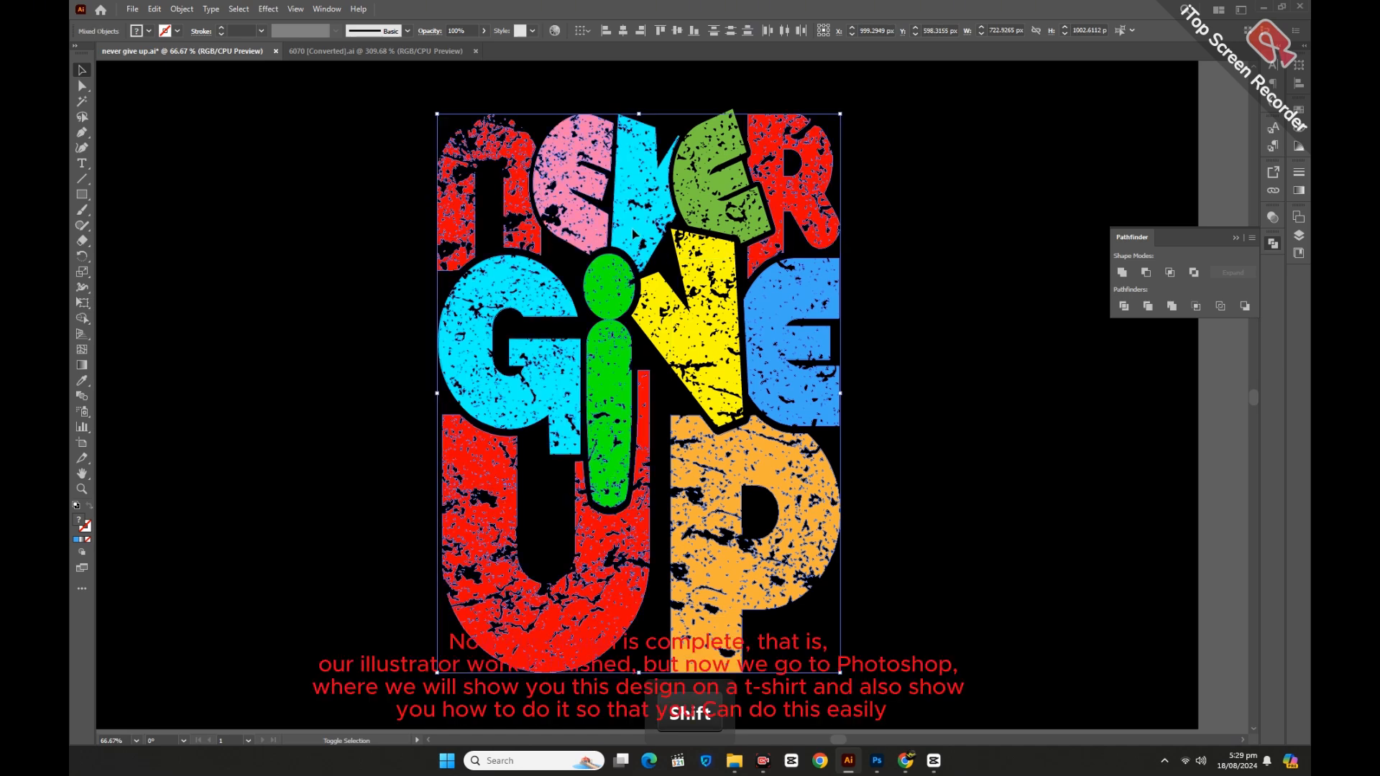
pyautogui.hotkey('ctrl', 'g')
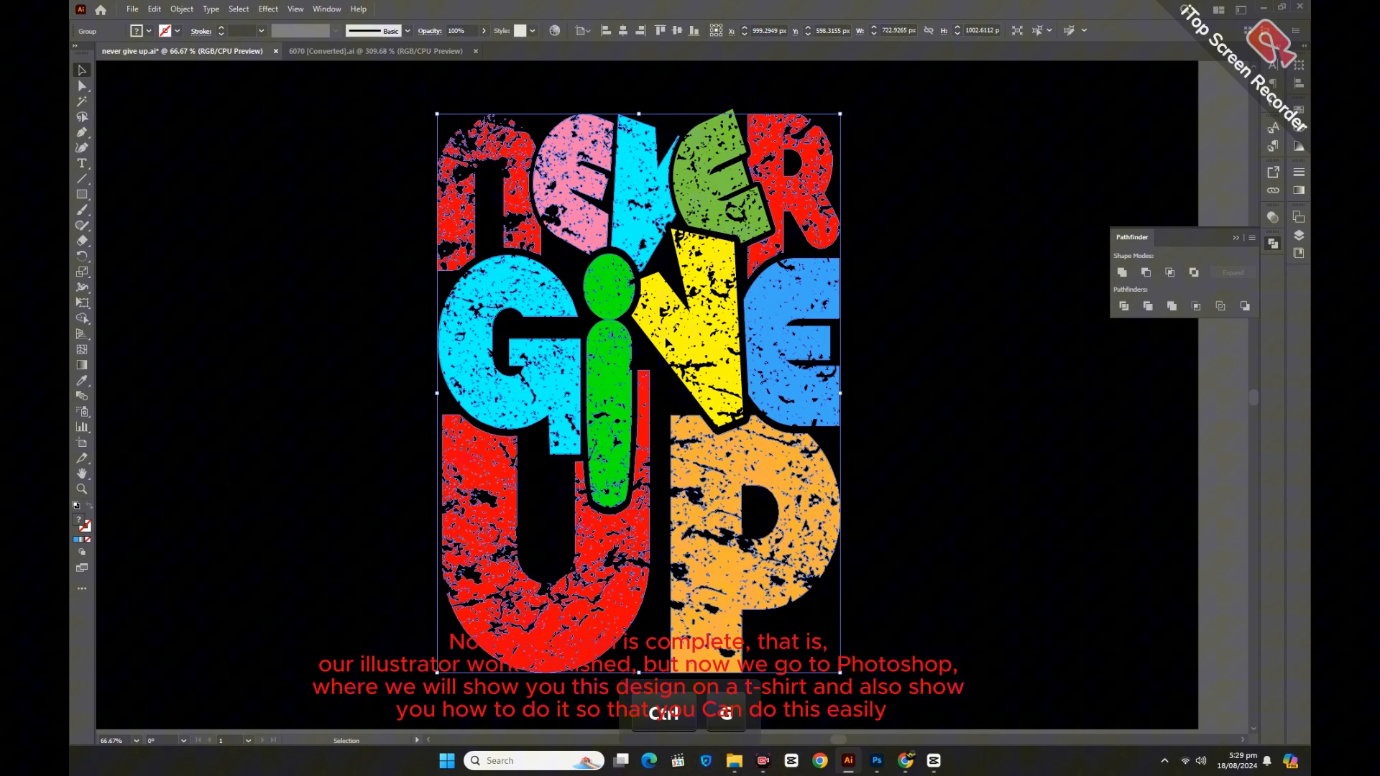
# Step: Try moving the grouped lettering aside, undo the move, and deselect the lettering
pyautogui.click(817, 439)
pyautogui.moveTo(793, 419); pyautogui.dragTo(1125, 437)
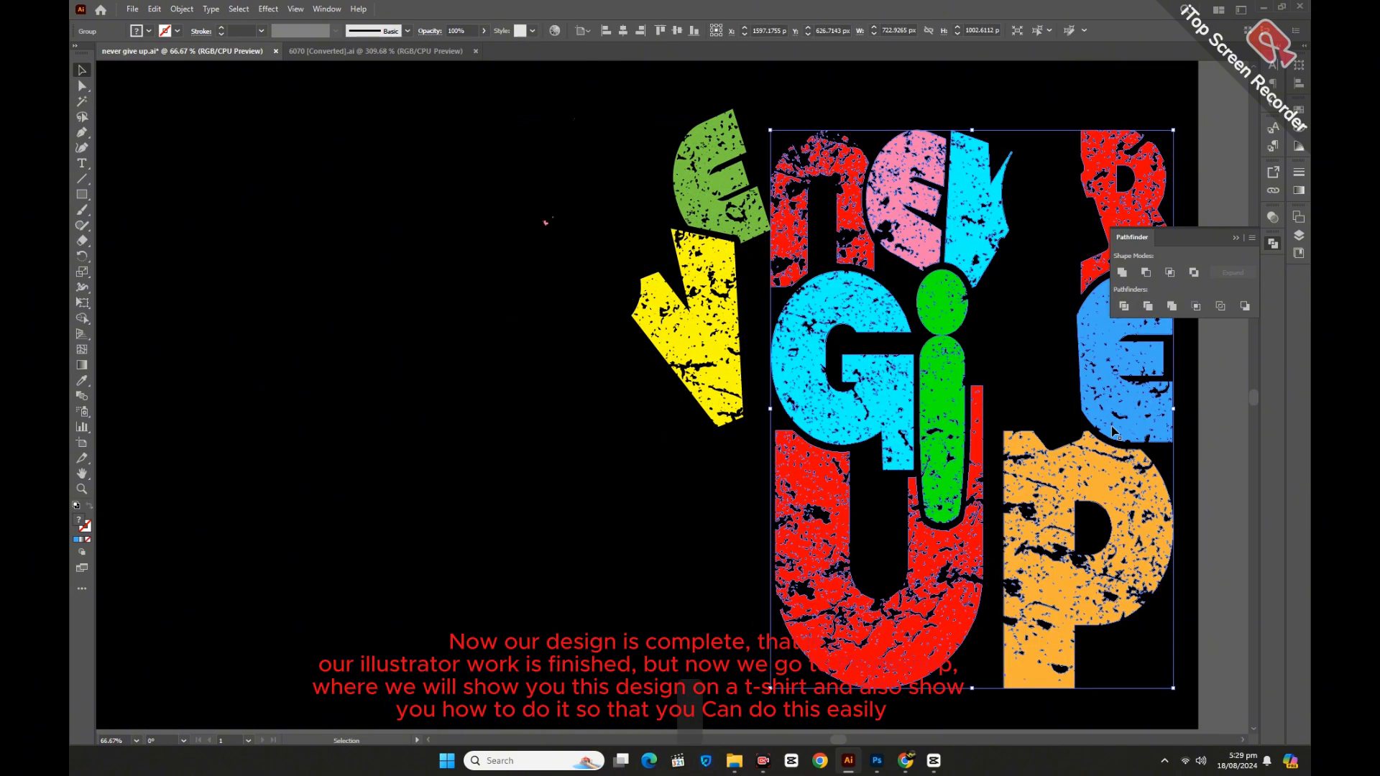
pyautogui.press('super')
pyautogui.click(426, 373)
pyautogui.press('z')
pyautogui.hotkey('ctrl', 'z')
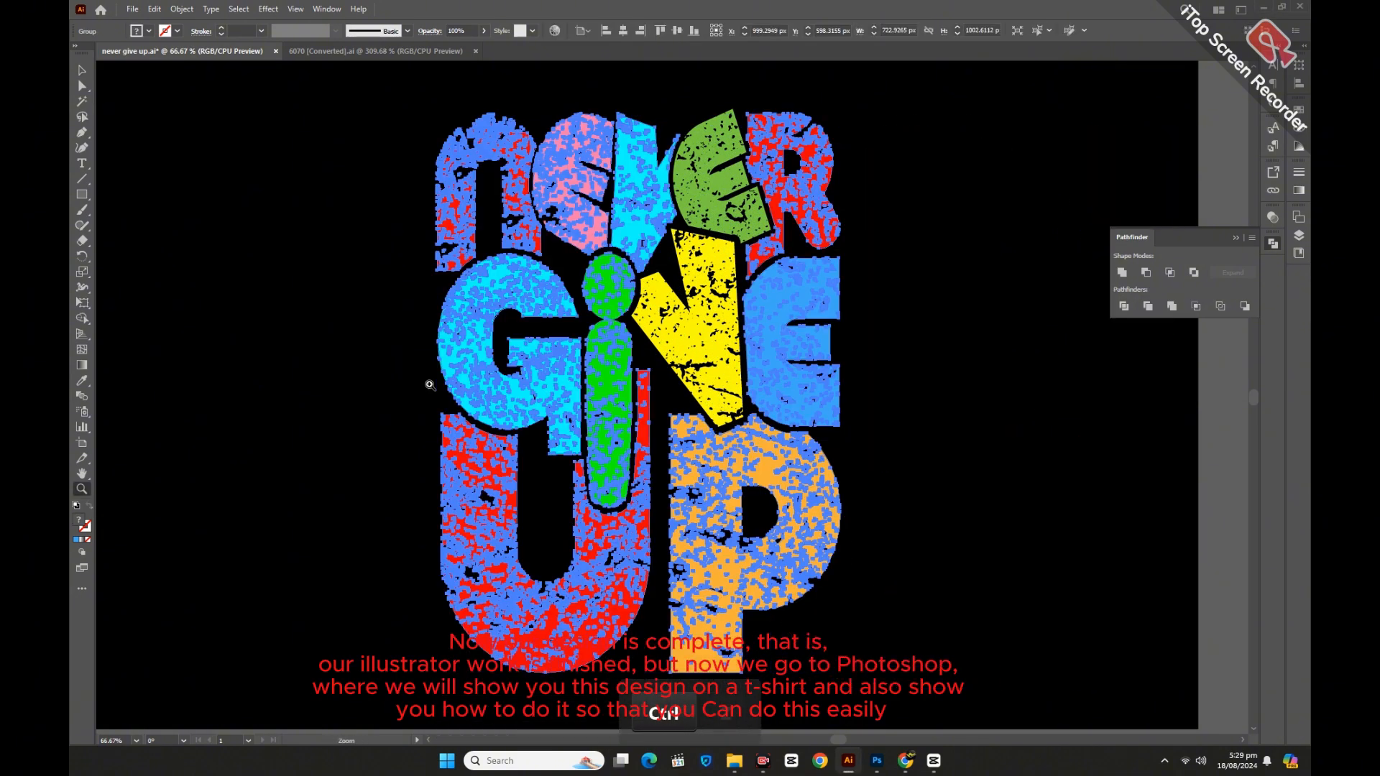
pyautogui.click(329, 407)
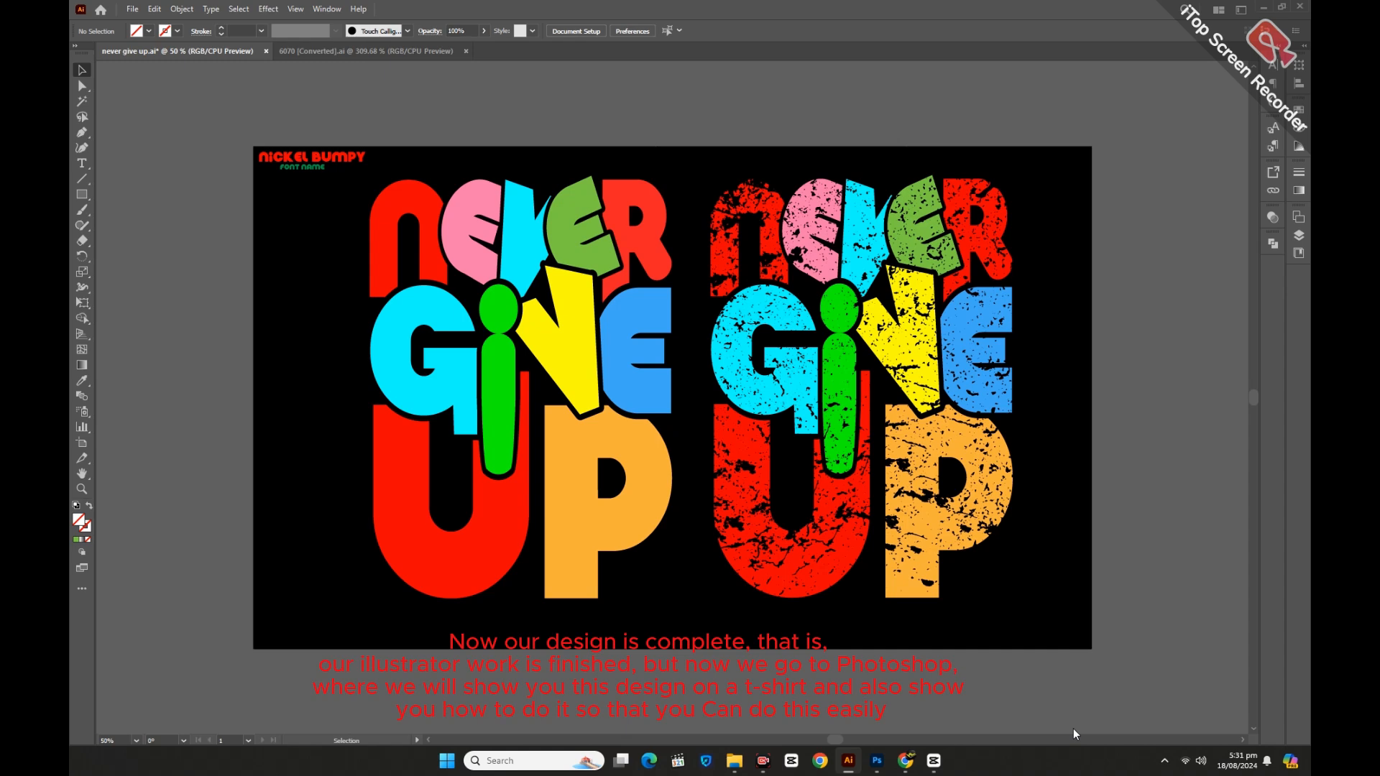
# Step: Switch to Photoshop, close Light_text_effect.psd, and open the T-shirt mockup 13m.psd
pyautogui.click(877, 762)
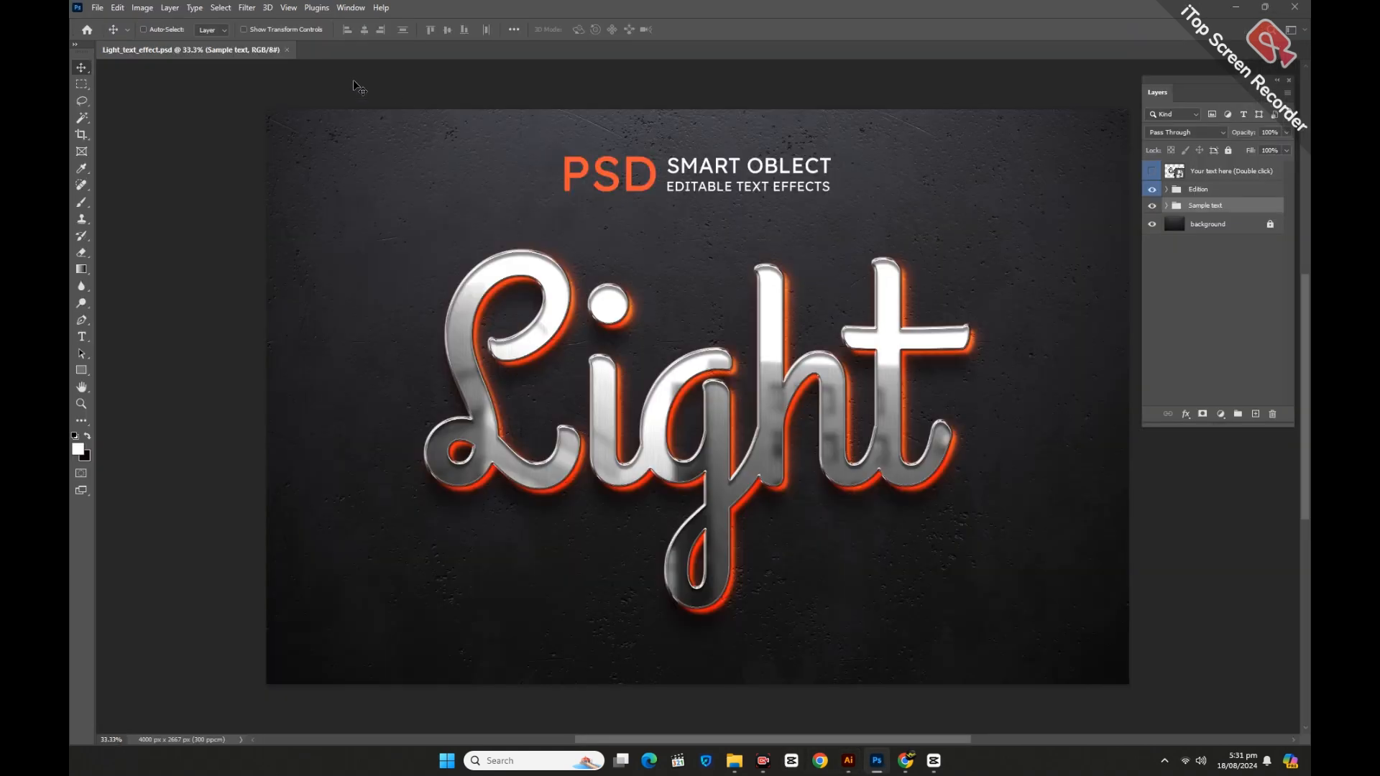
pyautogui.hotkey('ctrl', 'w')
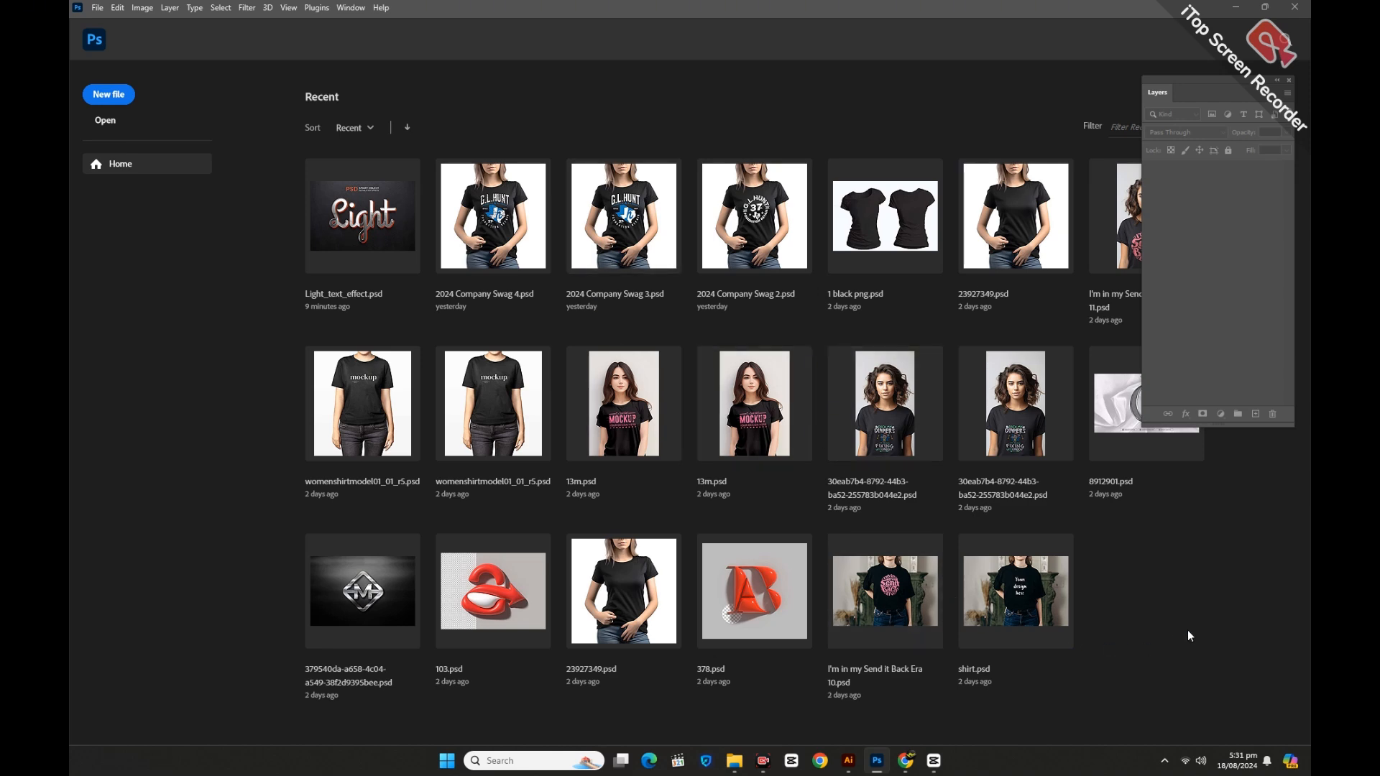
pyautogui.click(97, 7)
pyautogui.click(104, 36)
pyautogui.scroll(-15, 687, 441)
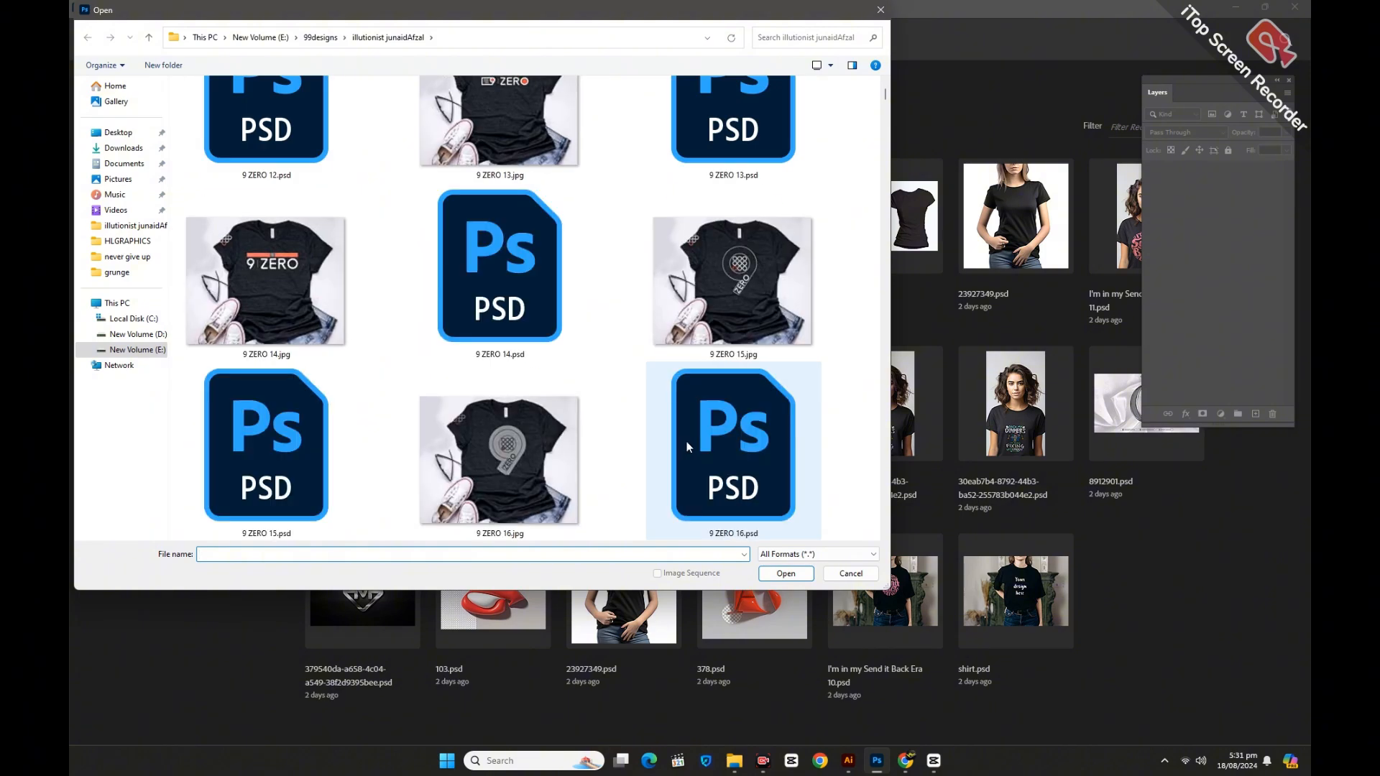
pyautogui.scroll(-15, 687, 441)
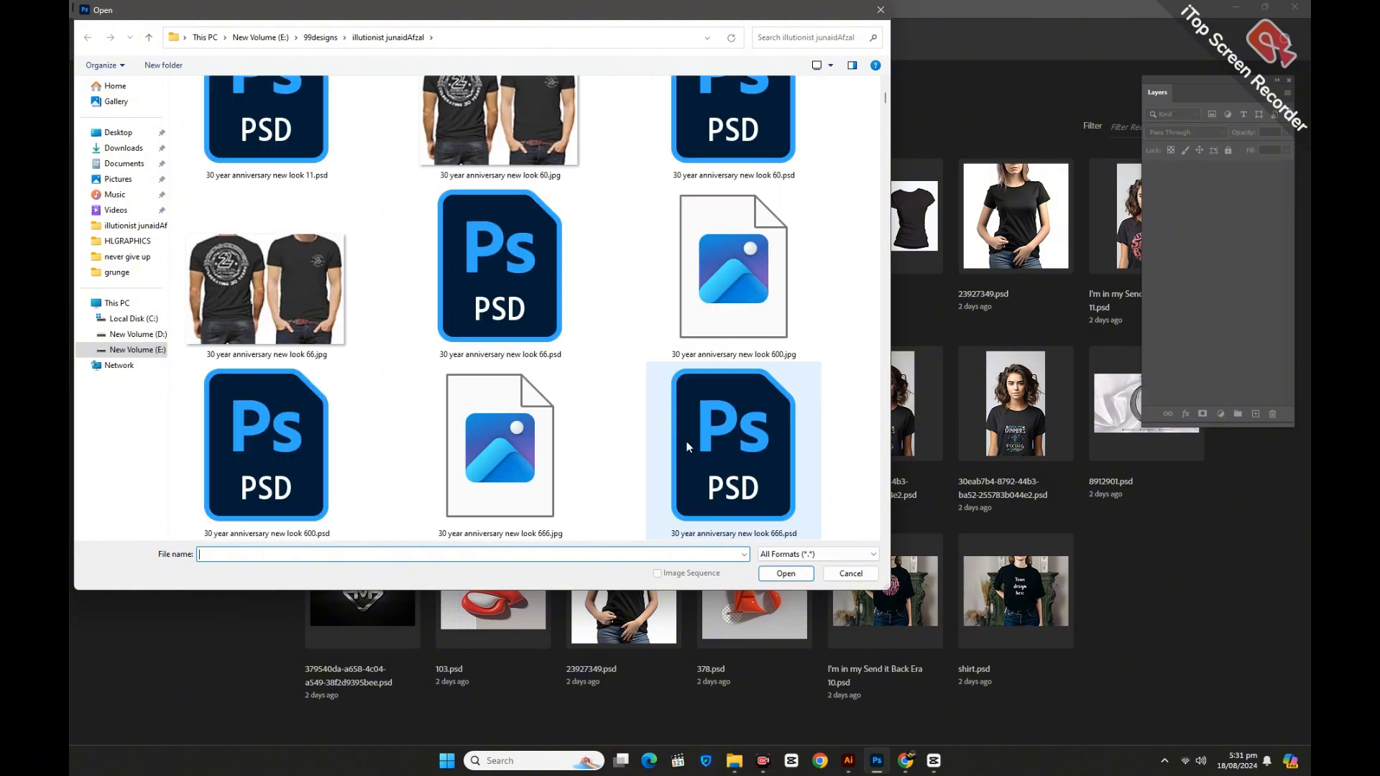
pyautogui.click(879, 10)
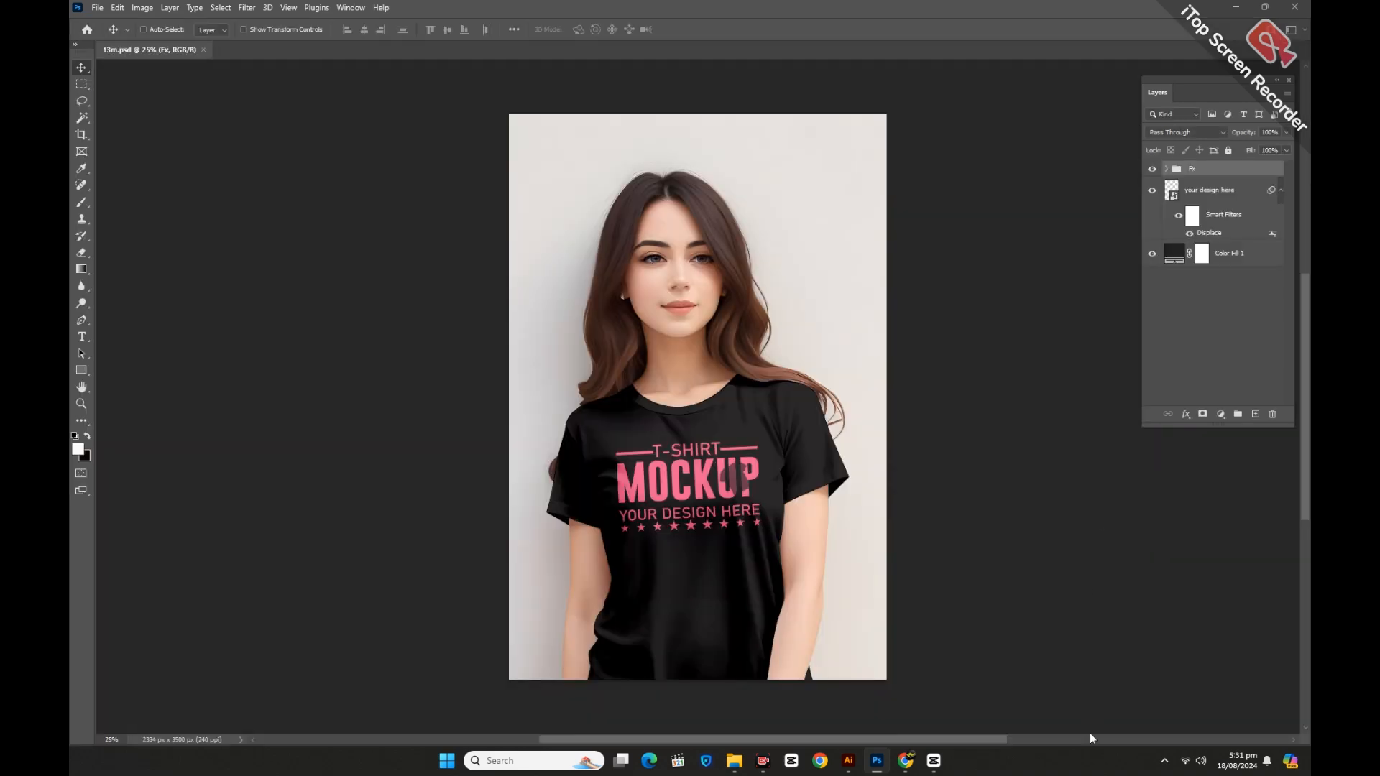
# Step: Open the mockup's "your design here" smart object and paste the grunge lettering from Illustrator into it as pixels
pyautogui.doubleClick(1172, 199)
pyautogui.click(847, 760)
pyautogui.click(888, 496)
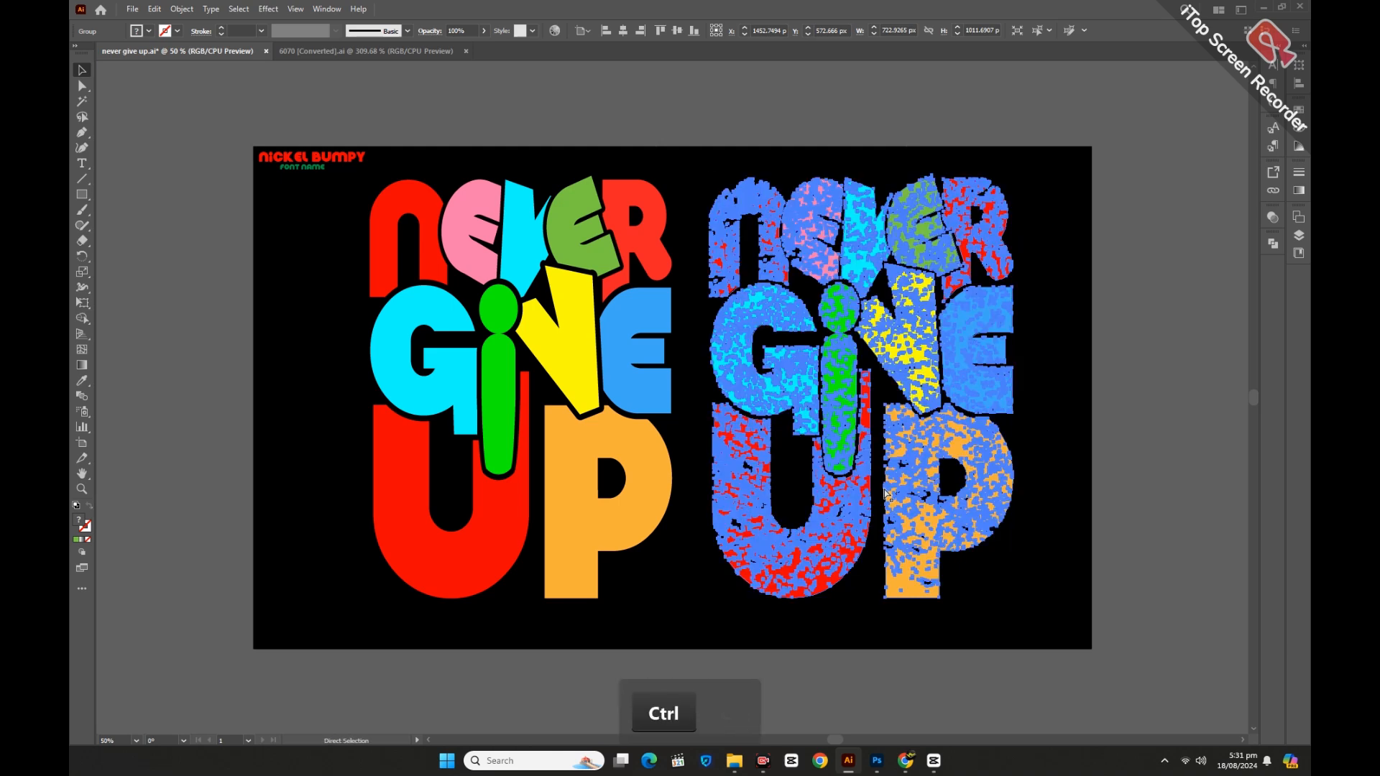
pyautogui.hotkey('ctrl', 'c')
pyautogui.click(876, 760)
pyautogui.hotkey('ctrl', 'v')
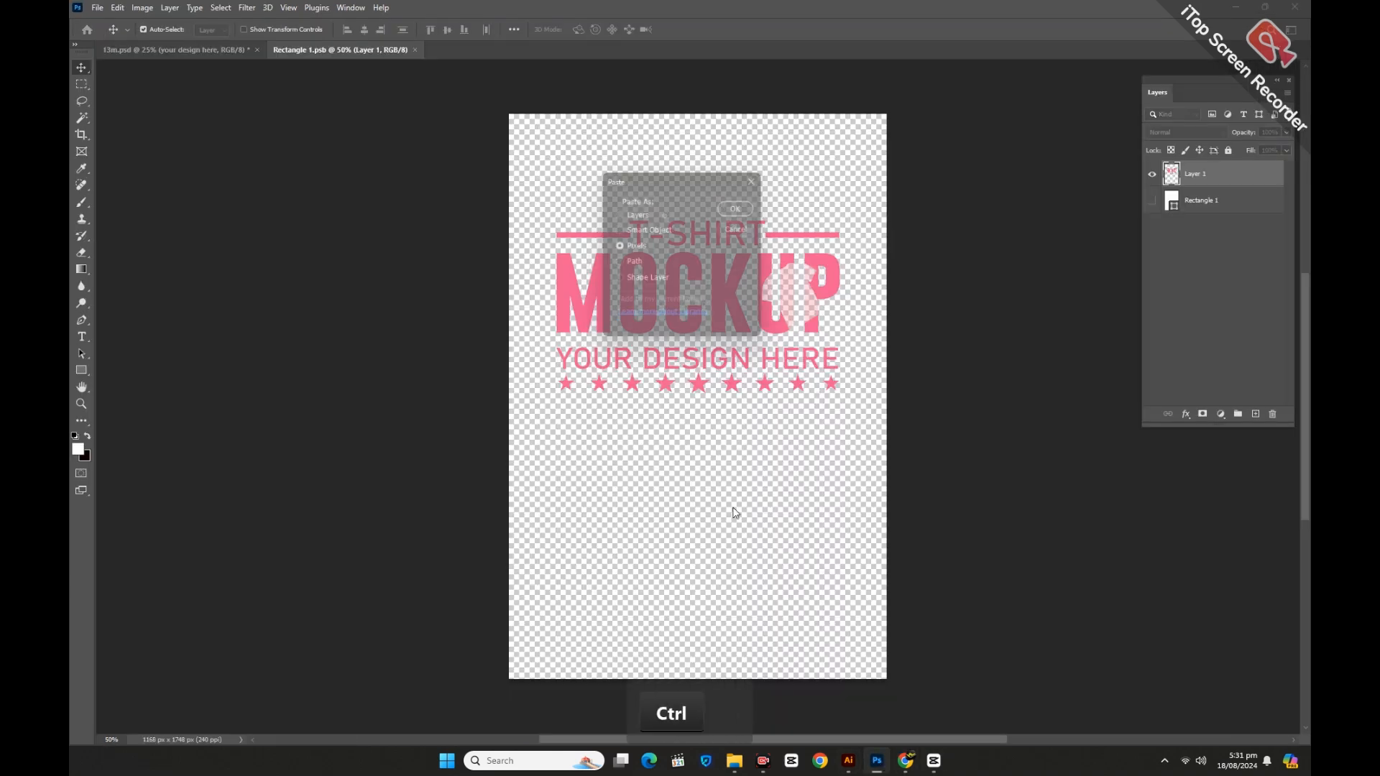
pyautogui.press('Return')
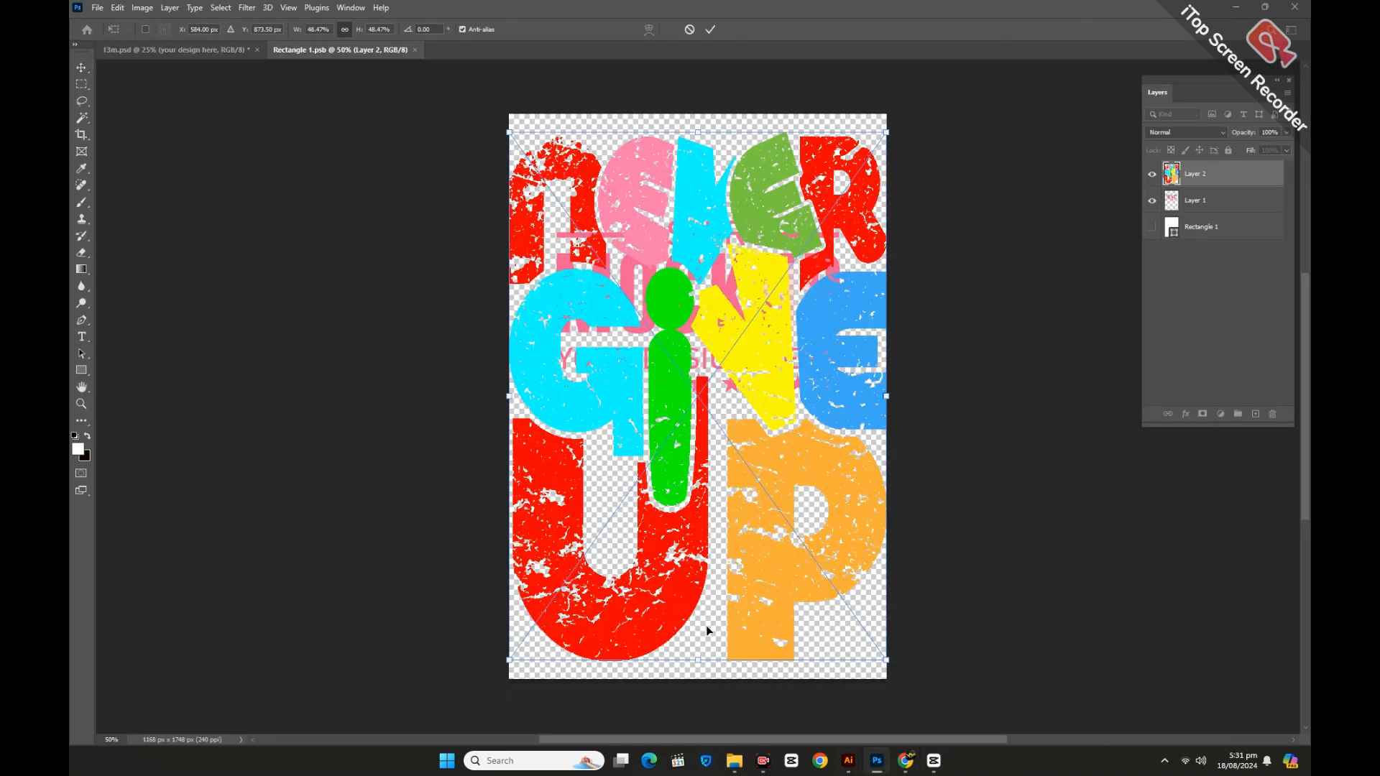
# Step: Scale the pasted lettering to about 29%, center it over the sample artwork, hide Layer 1, and save the smart object
pyautogui.moveTo(700, 659); pyautogui.dragTo(701, 446)
pyautogui.moveTo(723, 347); pyautogui.dragTo(724, 365)
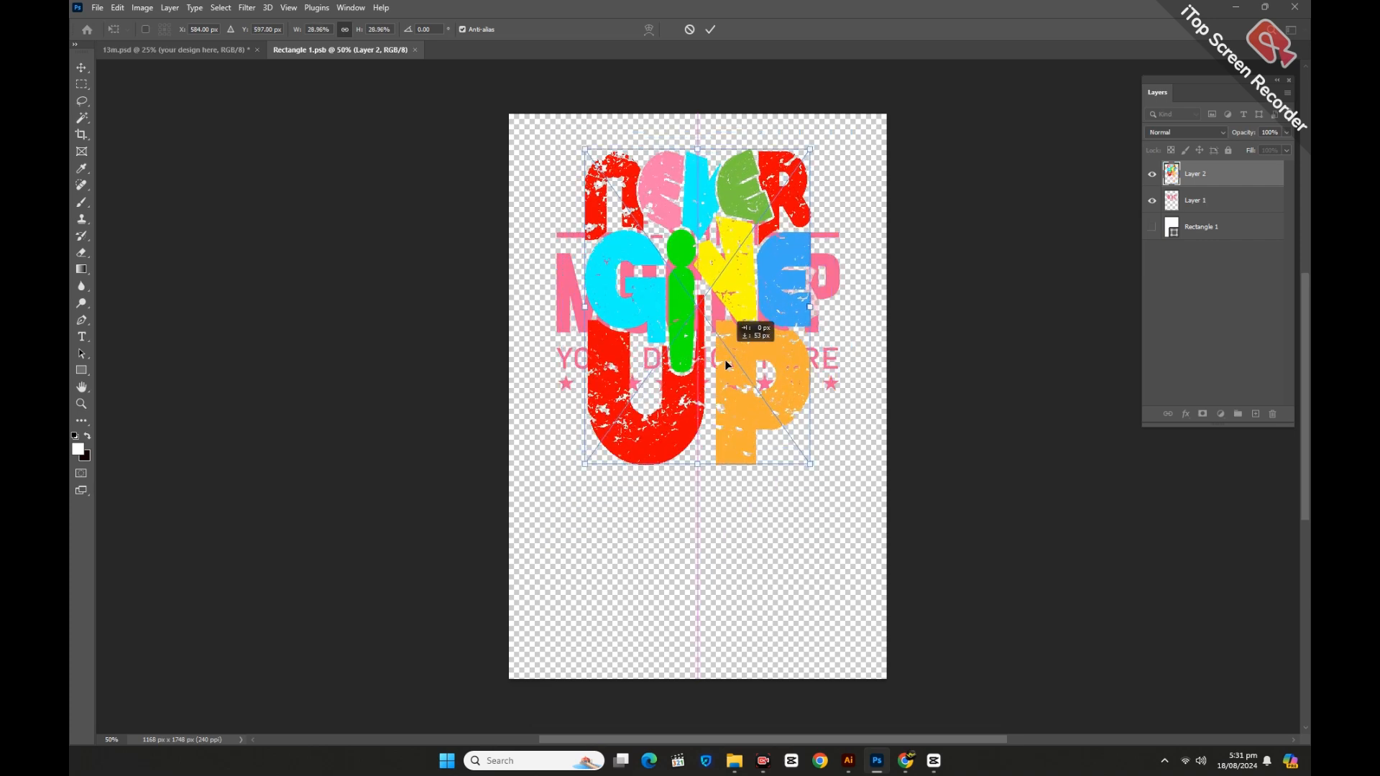
pyautogui.click(1152, 200)
pyautogui.hotkey('ctrl', 's')
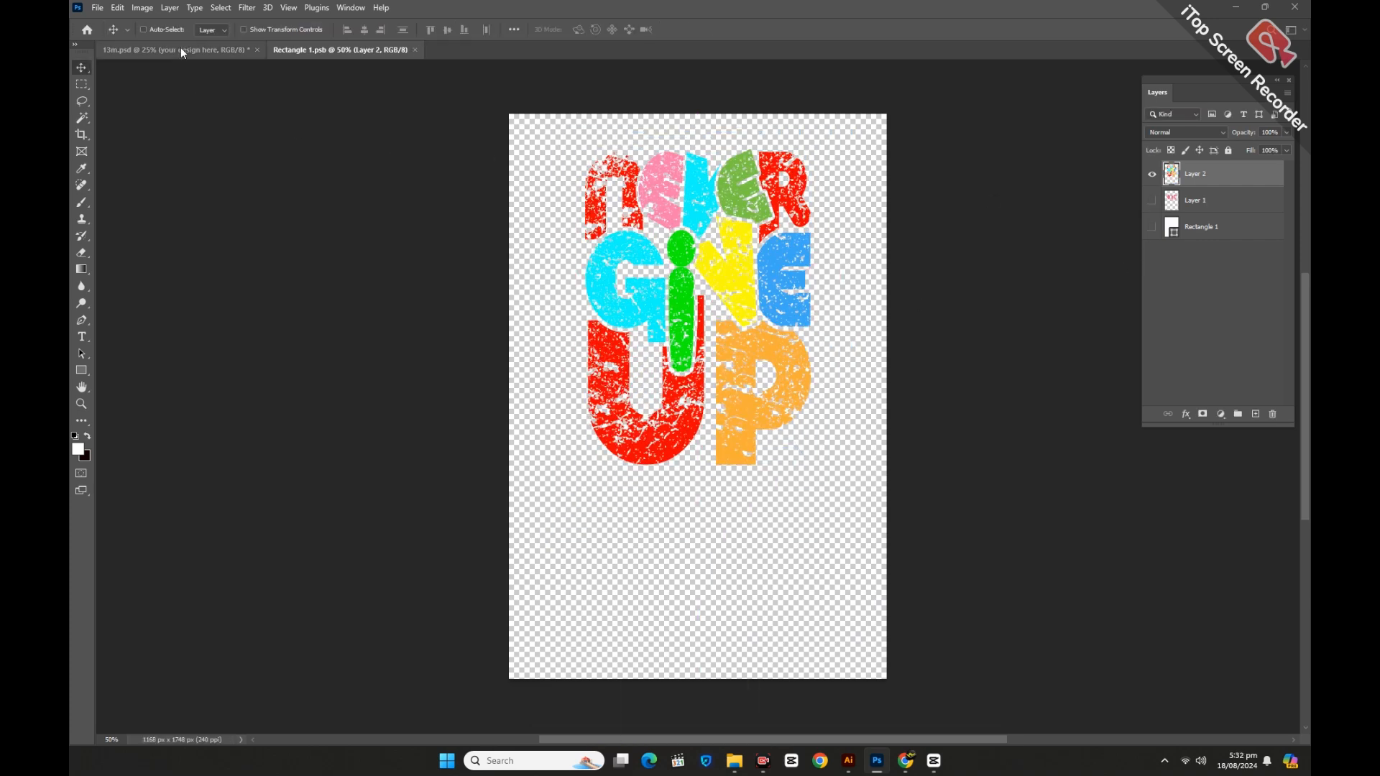
# Step: Shift the lettering slightly lower in the smart object, save it, and inspect the design on the 13m.psd T-shirt
pyautogui.click(180, 50)
pyautogui.click(388, 52)
pyautogui.moveTo(714, 277); pyautogui.dragTo(716, 311)
pyautogui.hotkey('ctrl', 's')
pyautogui.click(140, 51)
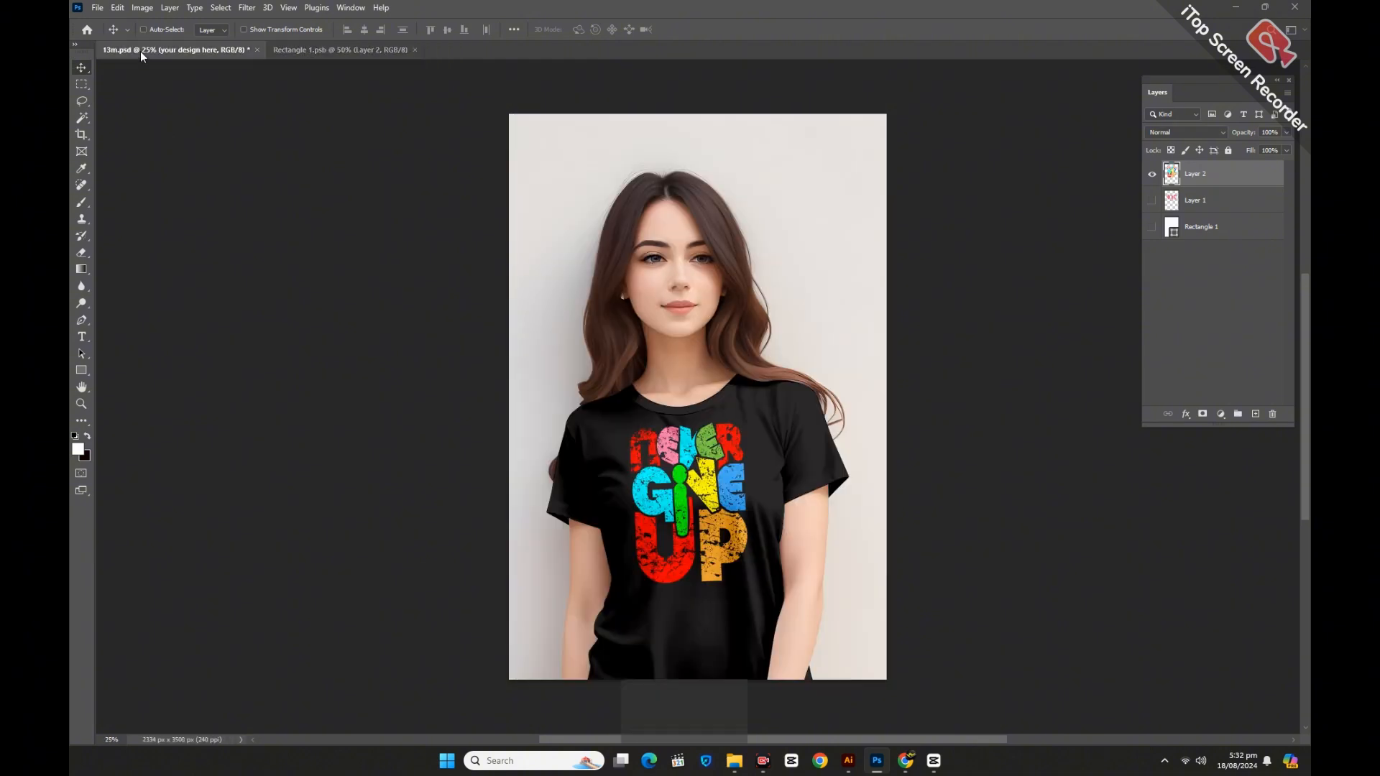
pyautogui.click(81, 403)
pyautogui.click(712, 491)
pyautogui.click(712, 490)
pyautogui.press('v')
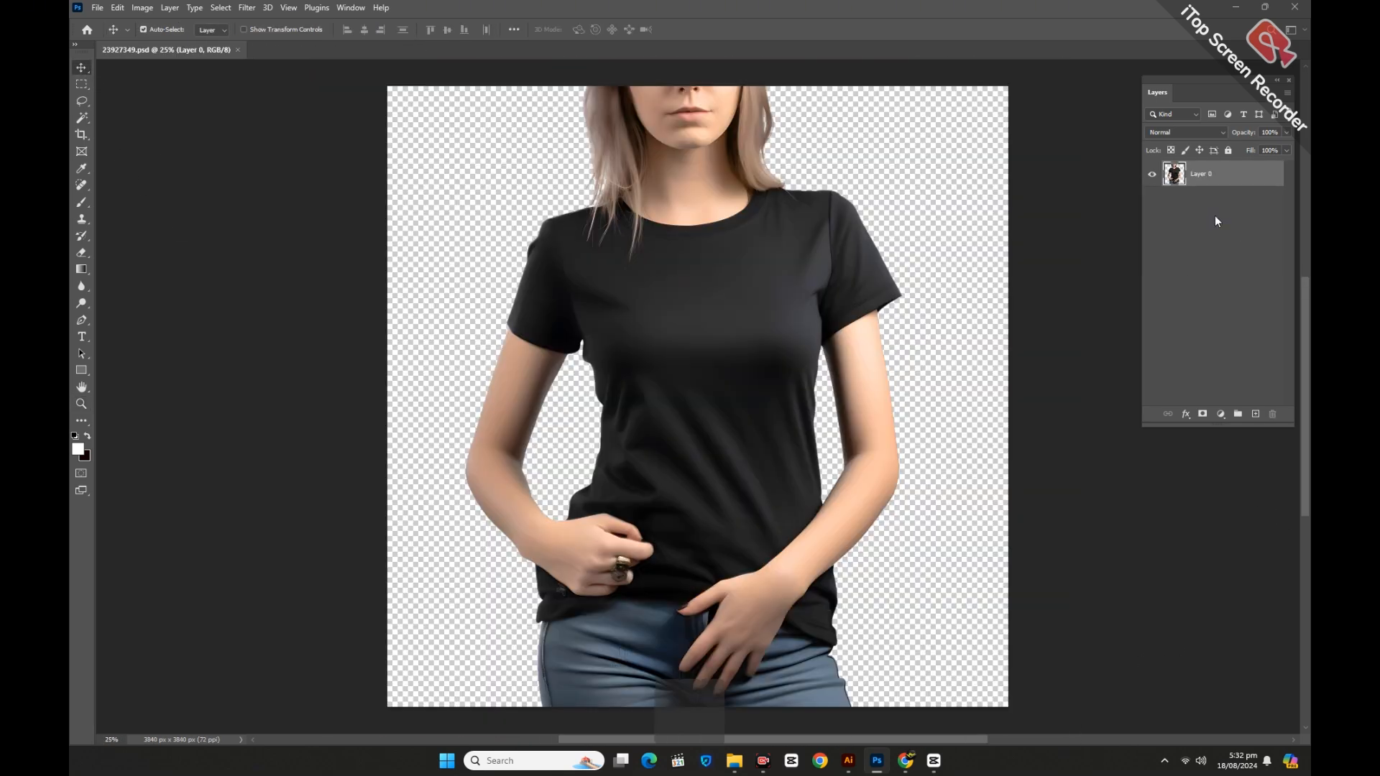
# Step: Paste the lettering into 23927349.psd, scale it to about 123%, and place it on the shirt's chest
pyautogui.hotkey('ctrl', 'v')
pyautogui.click(751, 208)
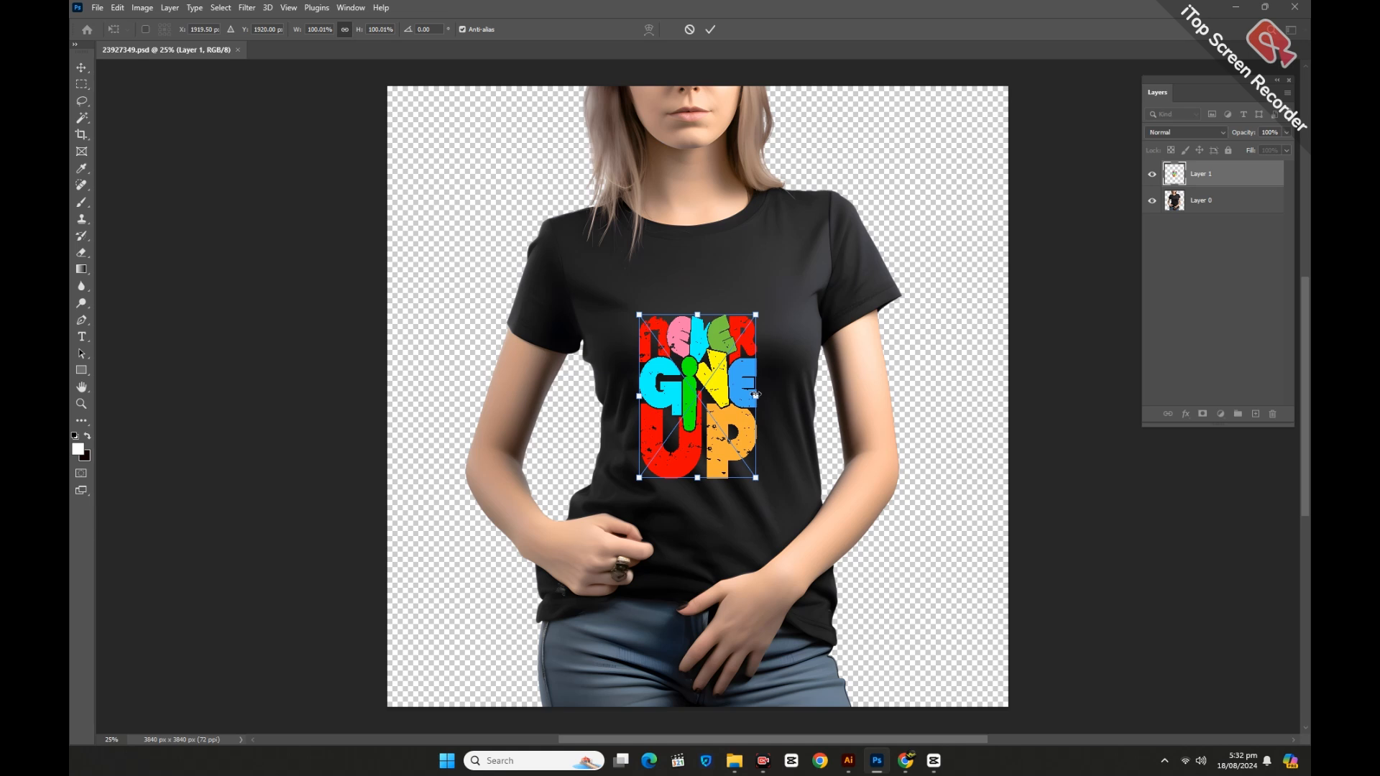
pyautogui.moveTo(756, 394); pyautogui.dragTo(780, 359)
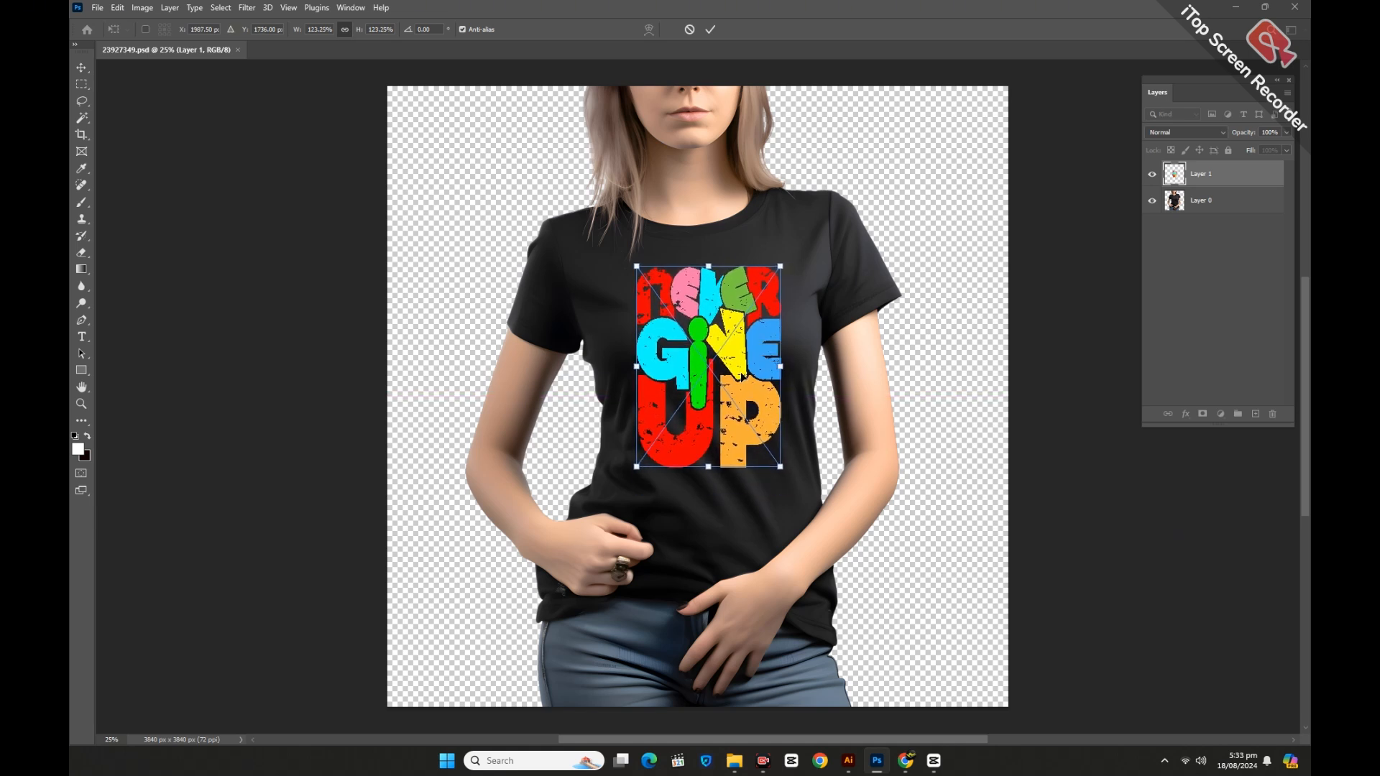
# Step: Set the blend mode of the pasted lettering's Layer 1 to Screen
pyautogui.click(1244, 170)
pyautogui.click(1190, 135)
pyautogui.click(1174, 172)
pyautogui.press('Down')
pyautogui.press('Down')
pyautogui.press('Down')
pyautogui.press('Down')
pyautogui.press('Down')
pyautogui.press('Down')
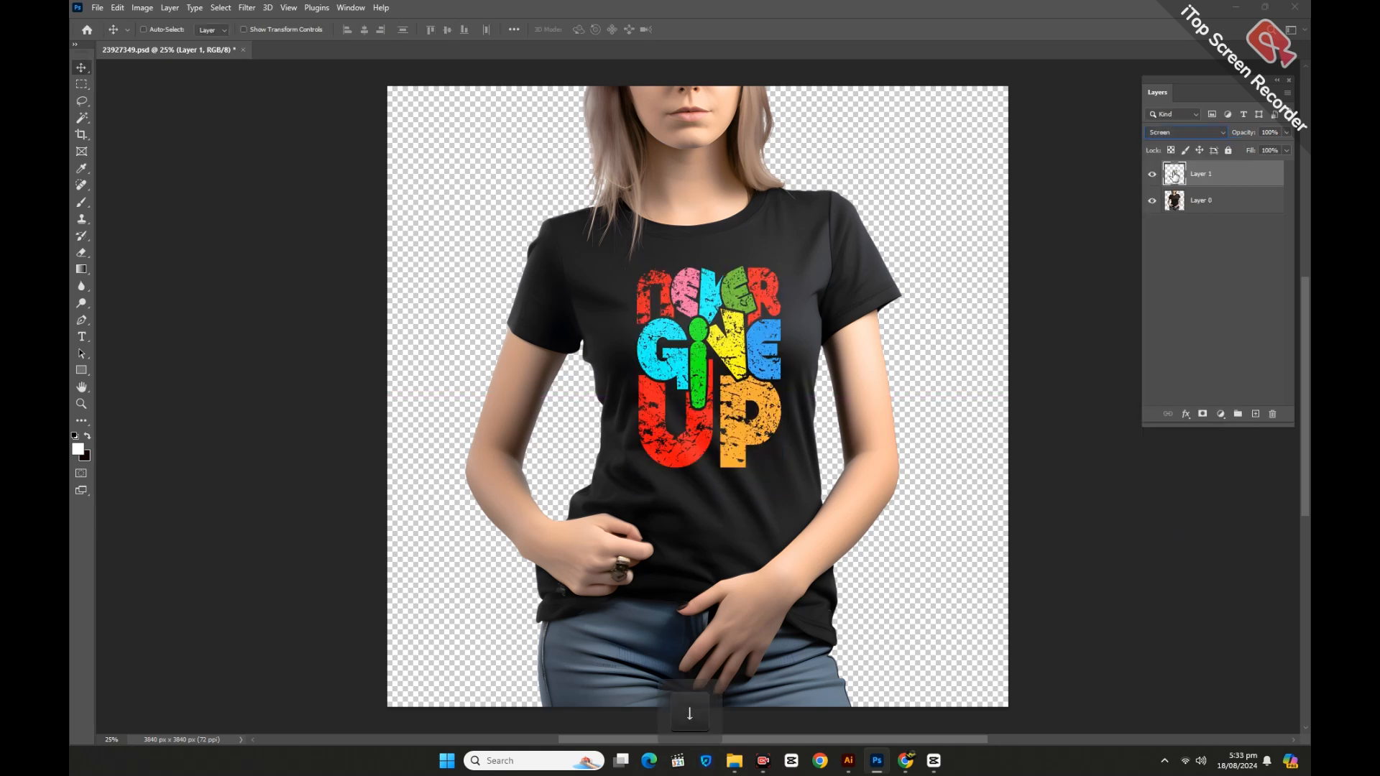
# Step: Set the Eraser to a 1102 px brush and lightly fade the lettering on the shirt with it
pyautogui.click(81, 252)
pyautogui.click(162, 30)
pyautogui.doubleClick(113, 149)
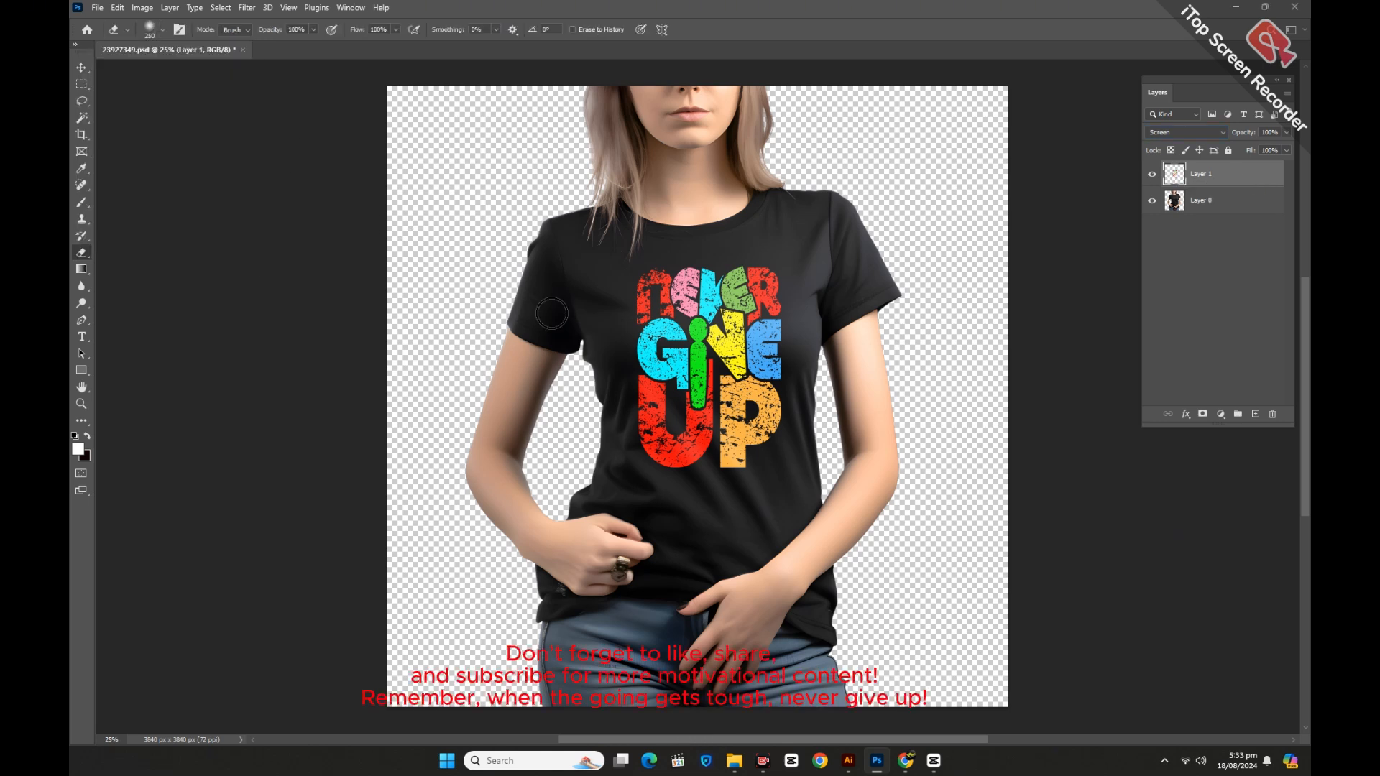
pyautogui.click(148, 30)
pyautogui.moveTo(215, 73); pyautogui.dragTo(218, 73)
pyautogui.click(352, 252)
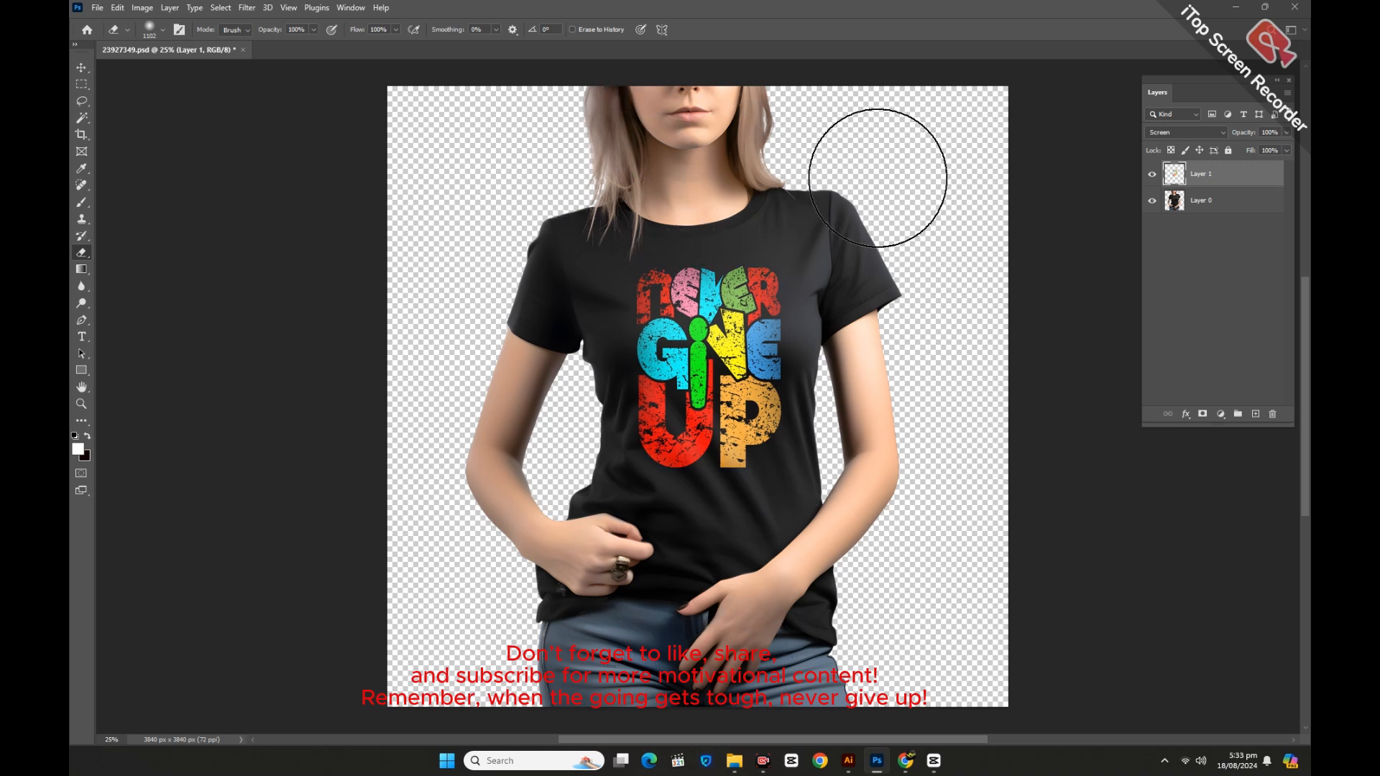
pyautogui.click(79, 68)
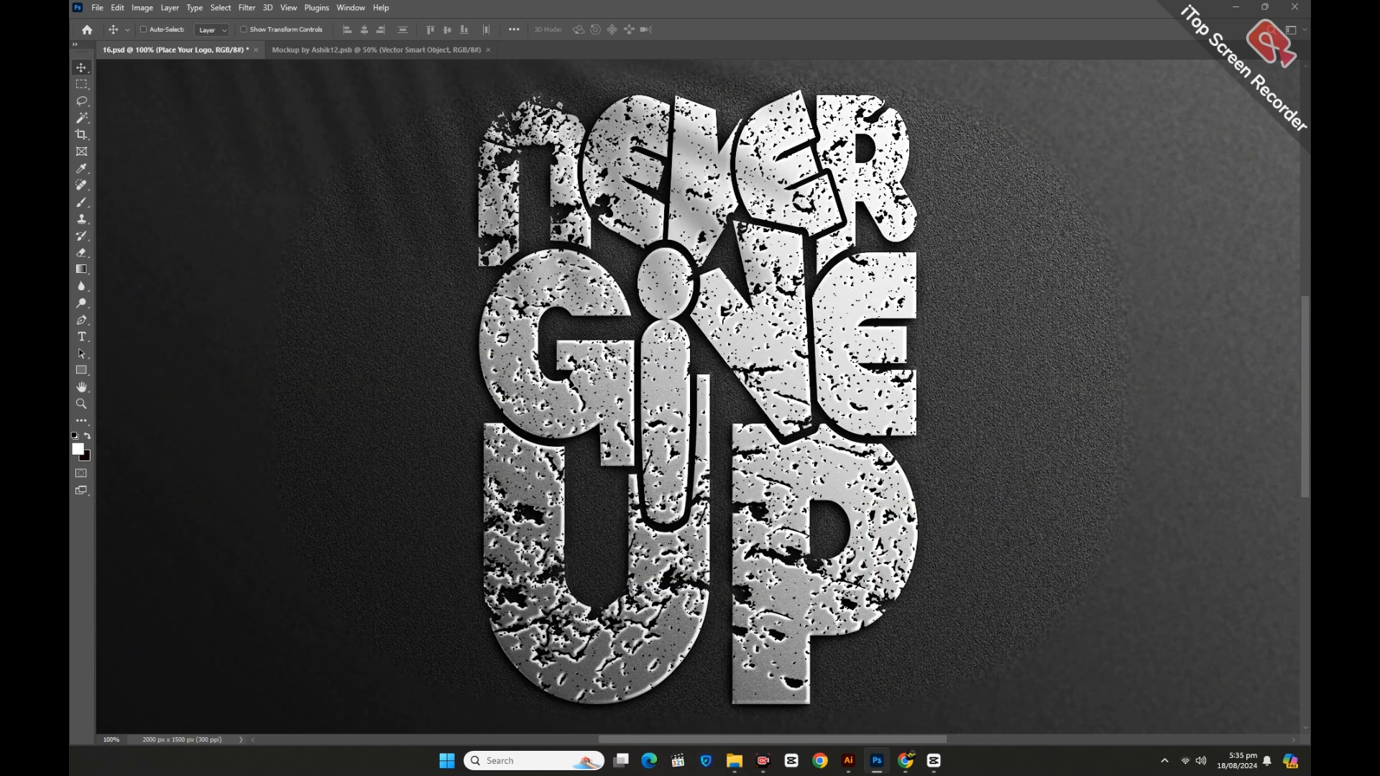